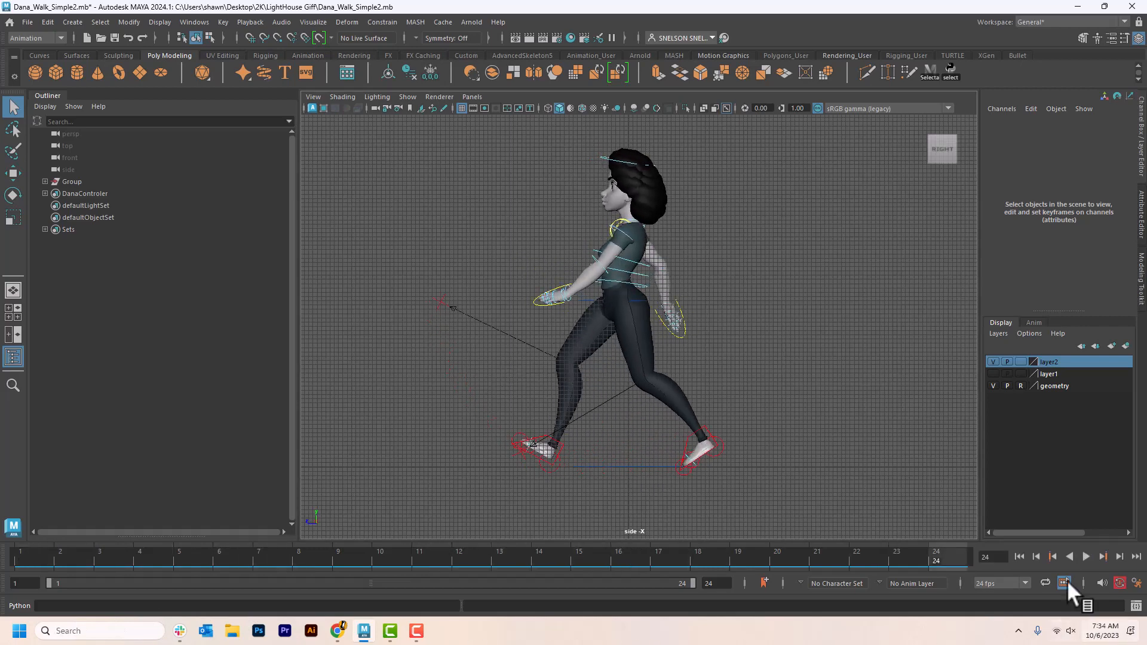
# Play back the walk cycle and stop it at frame 1
pyautogui.hotkey('alt', 'v')
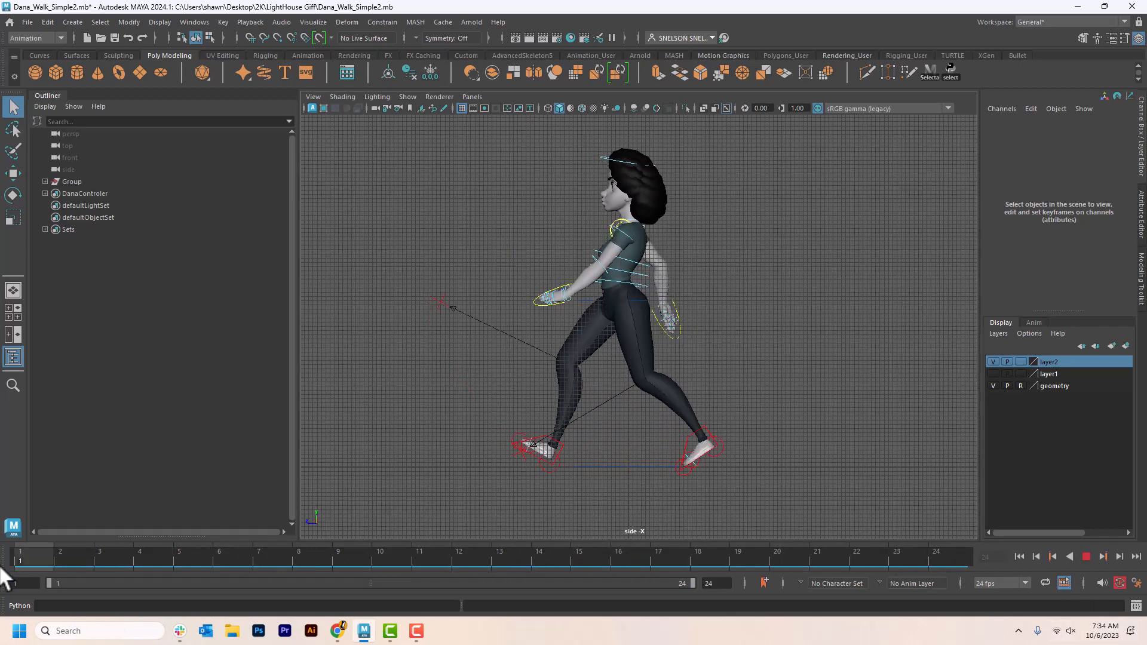
pyautogui.moveTo(1, 565); pyautogui.dragTo(2, 589)
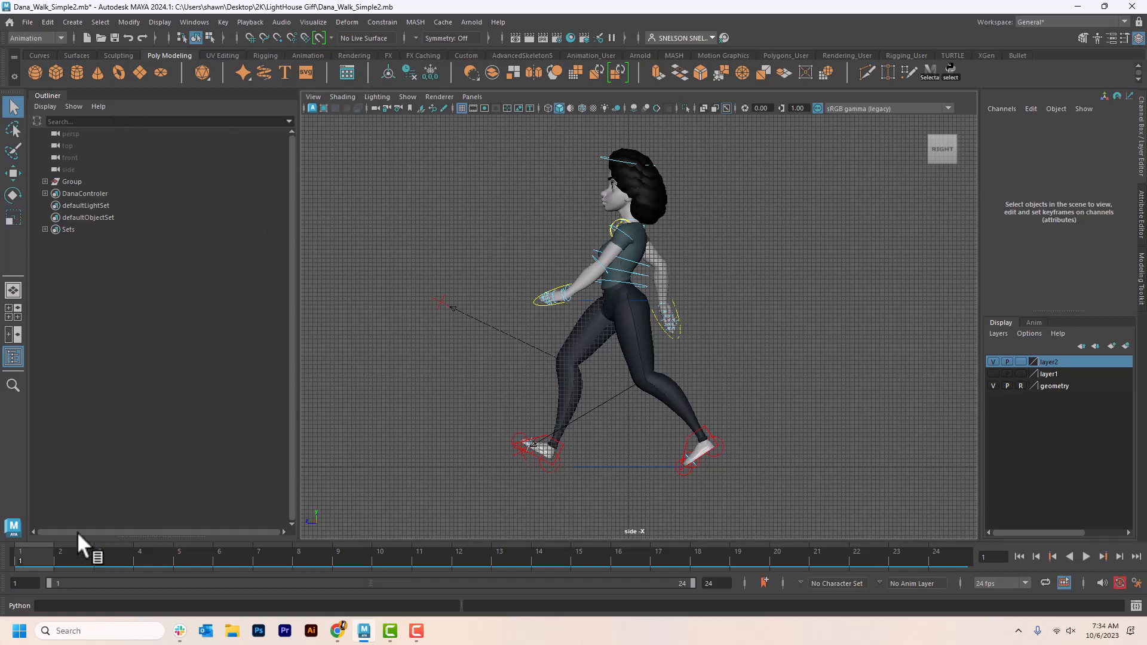
# Select all controls in the DanaControler quick select set and delete their keys at frames 2, 6 and 9
pyautogui.click(99, 22)
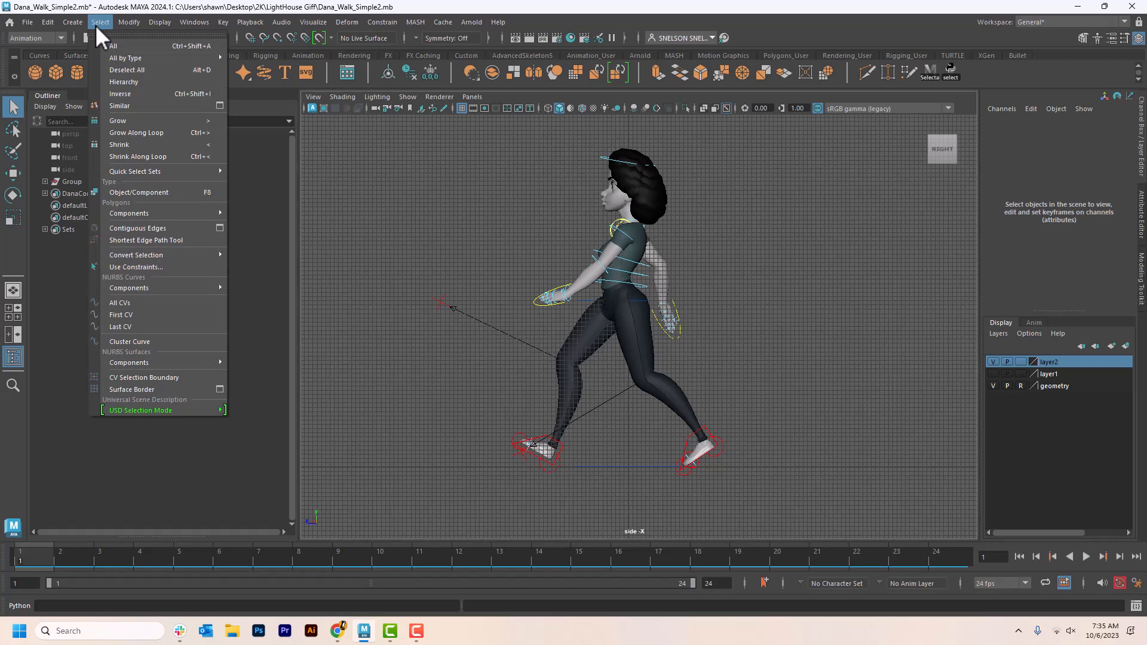
pyautogui.moveTo(141, 172)
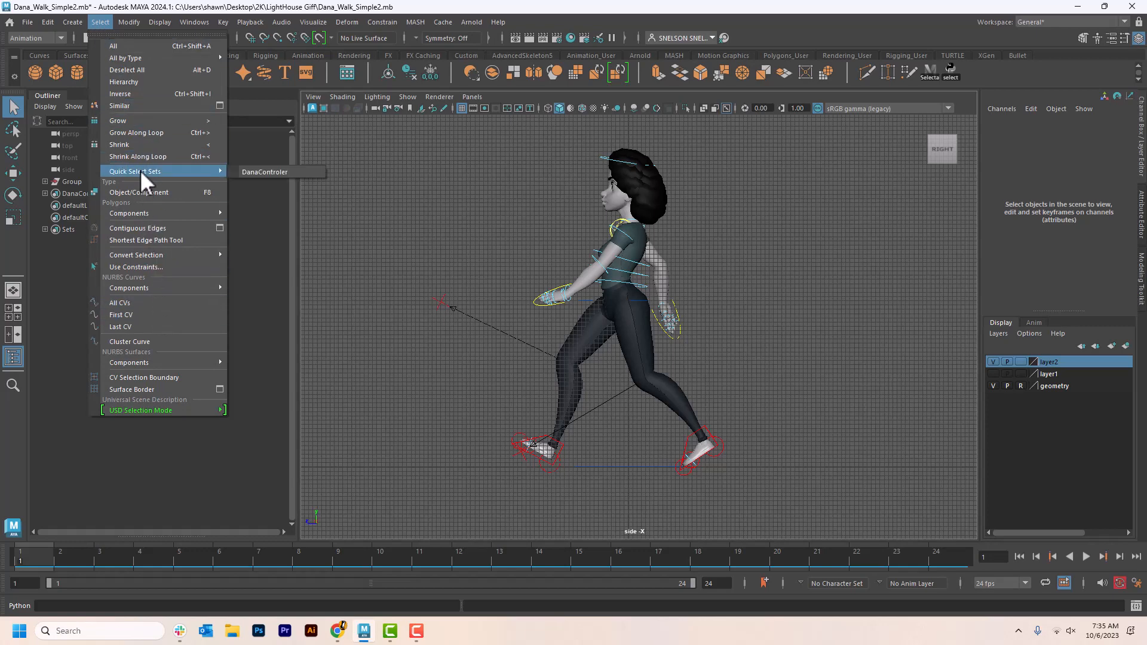
pyautogui.click(257, 172)
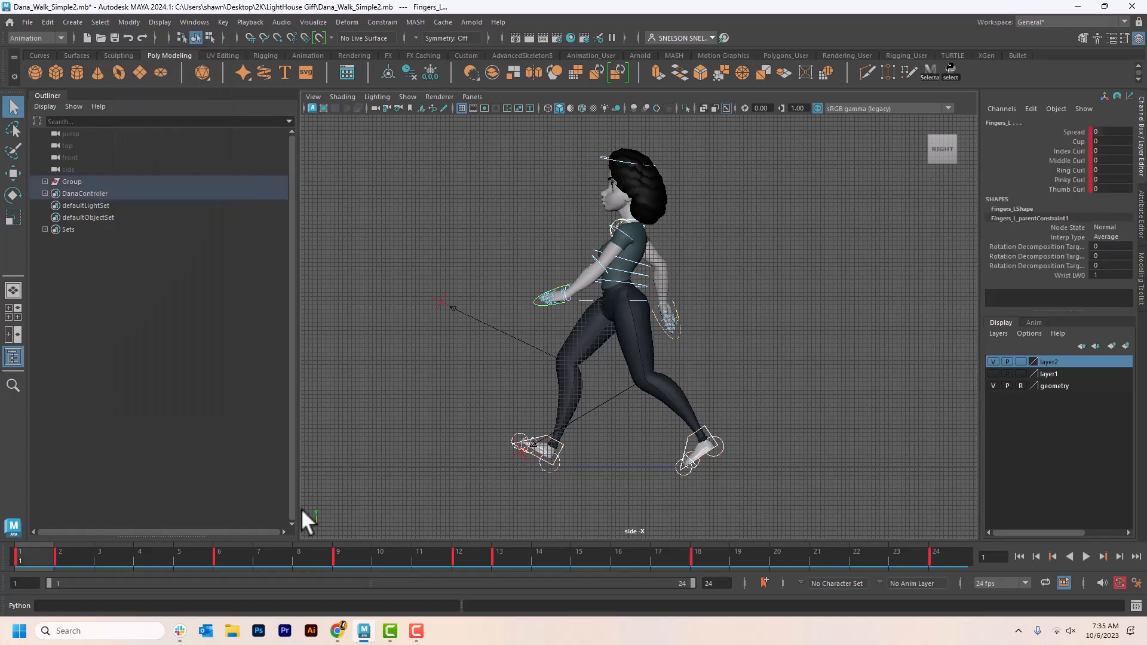
pyautogui.click(58, 554)
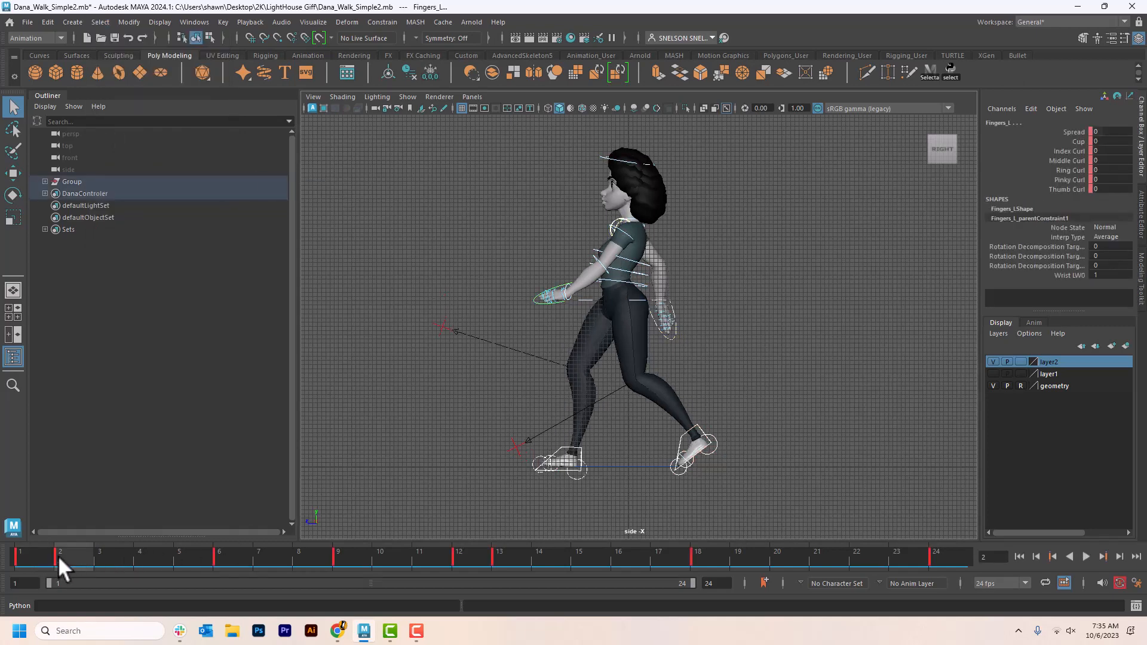
pyautogui.keyDown('shift'); pyautogui.moveTo(56, 554); pyautogui.dragTo(412, 565); pyautogui.keyUp('shift')
pyautogui.rightClick(354, 556)
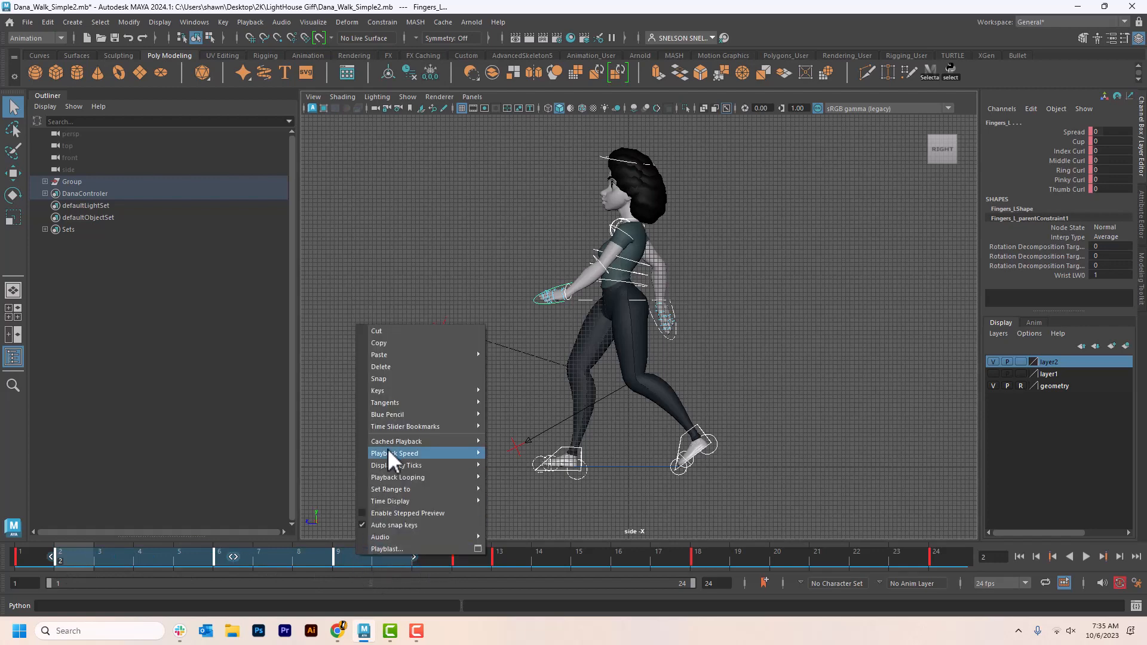
pyautogui.click(379, 379)
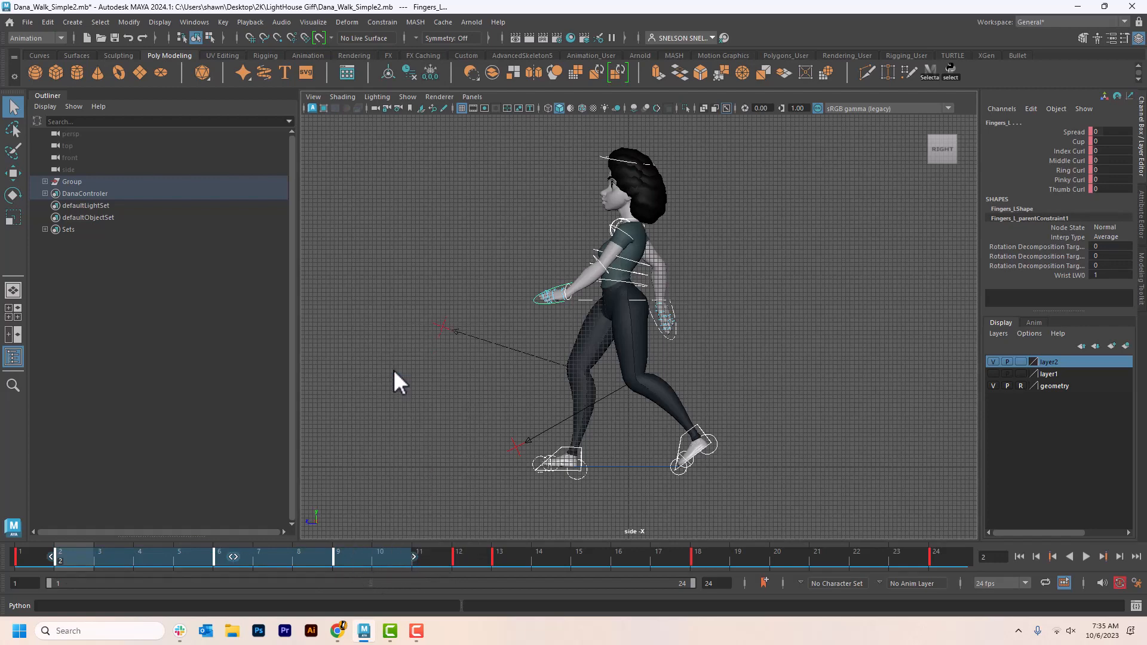
# Delete the selected controls' keys at frames 13 and 18, and play back the remaining poses from frame 1
pyautogui.click(482, 559)
pyautogui.click(493, 556)
pyautogui.keyDown('shift'); pyautogui.moveTo(494, 557); pyautogui.dragTo(806, 561); pyautogui.keyUp('shift')
pyautogui.rightClick(806, 561)
pyautogui.click(840, 374)
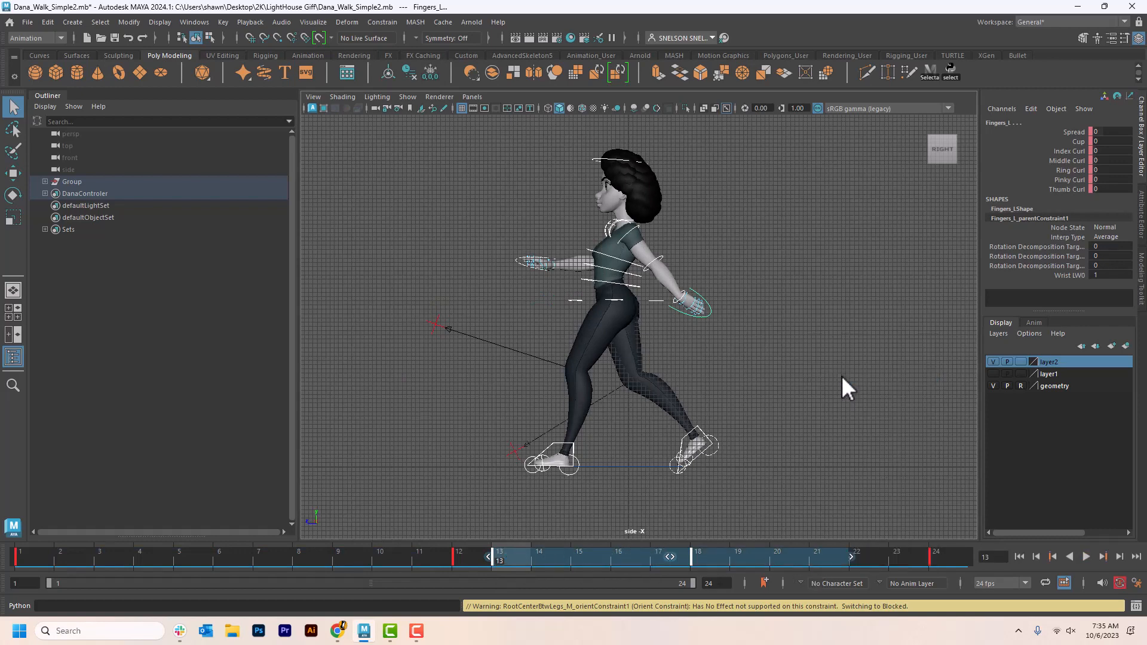
pyautogui.hotkey('alt', 'v')
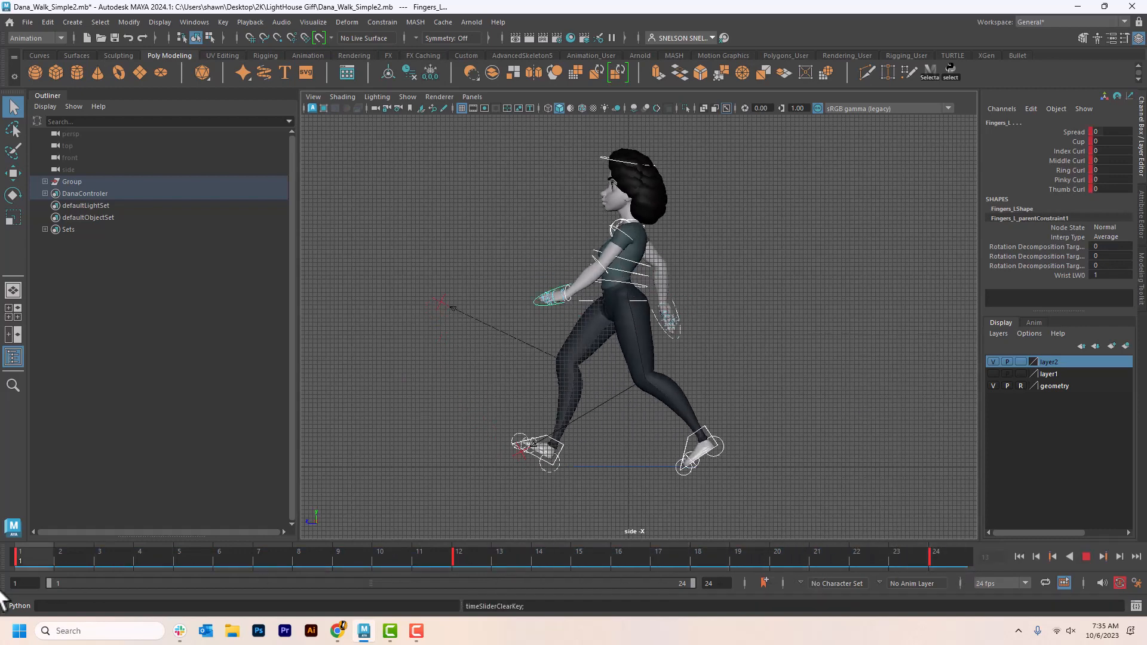
pyautogui.click(21, 562)
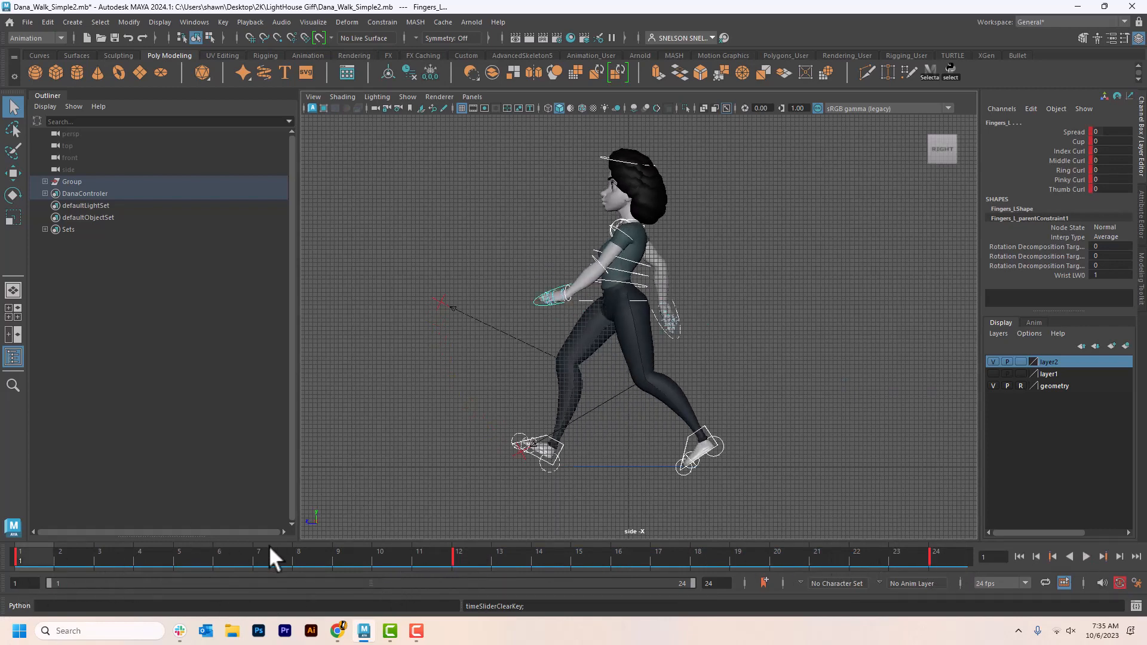
# Retime the remaining poses by moving the frame 12 key to frame 6 and the frame 24 key to frame 12
pyautogui.keyDown('shift'); pyautogui.moveTo(457, 555); pyautogui.dragTo(228, 571); pyautogui.keyUp('shift')
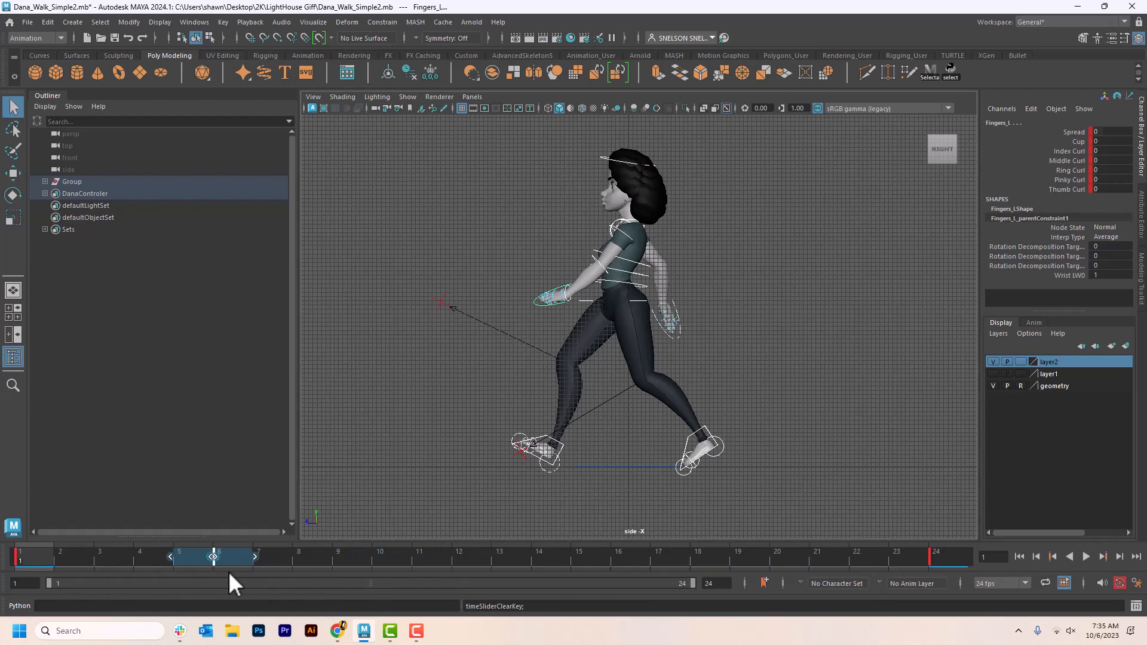
pyautogui.click(536, 559)
pyautogui.click(933, 550)
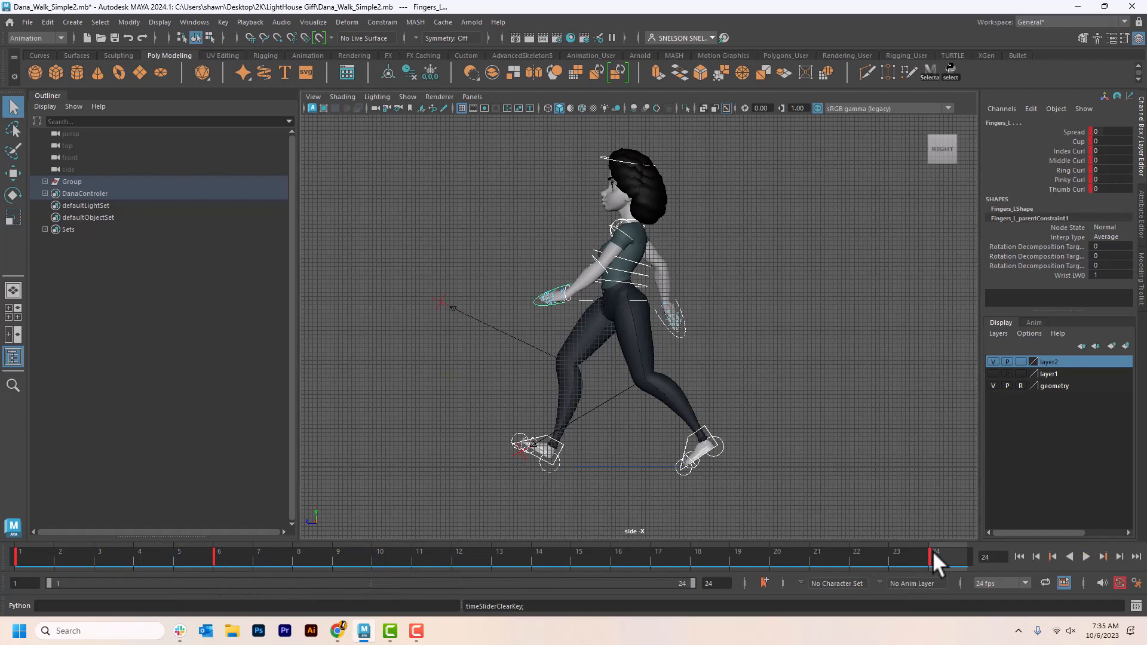
pyautogui.keyDown('shift'); pyautogui.moveTo(932, 551); pyautogui.dragTo(465, 557); pyautogui.keyUp('shift')
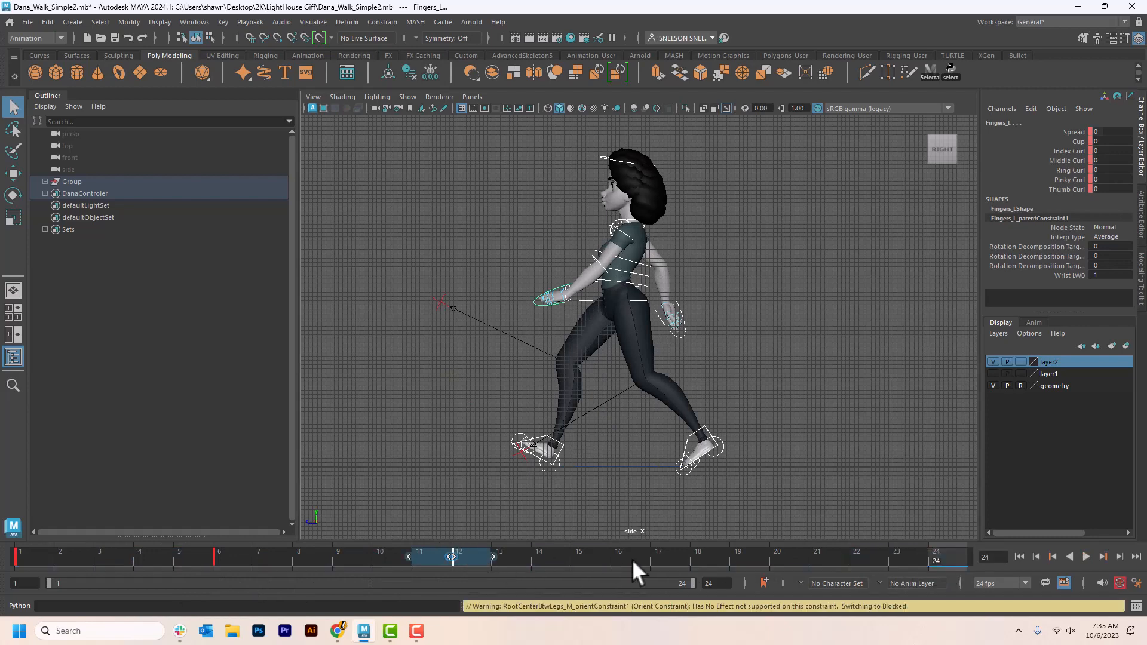
pyautogui.click(631, 558)
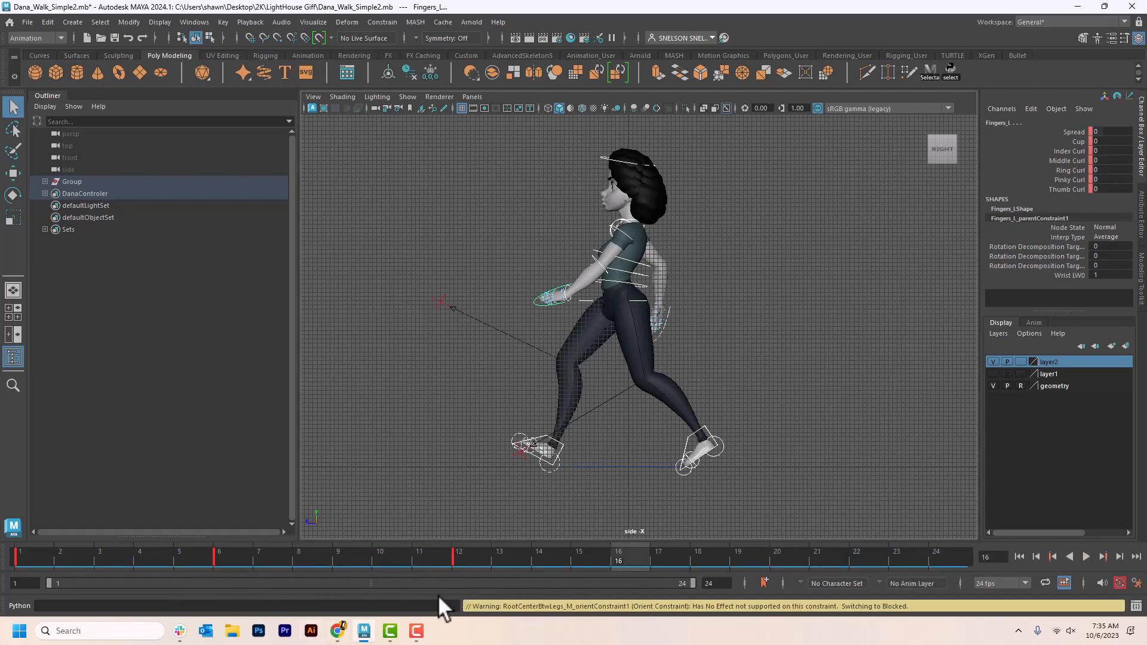
# Set the end of the playback range to frame 12
pyautogui.click(706, 583)
pyautogui.press('BackSpace')
pyautogui.press('BackSpace')
pyautogui.write('12')
pyautogui.press('Return')
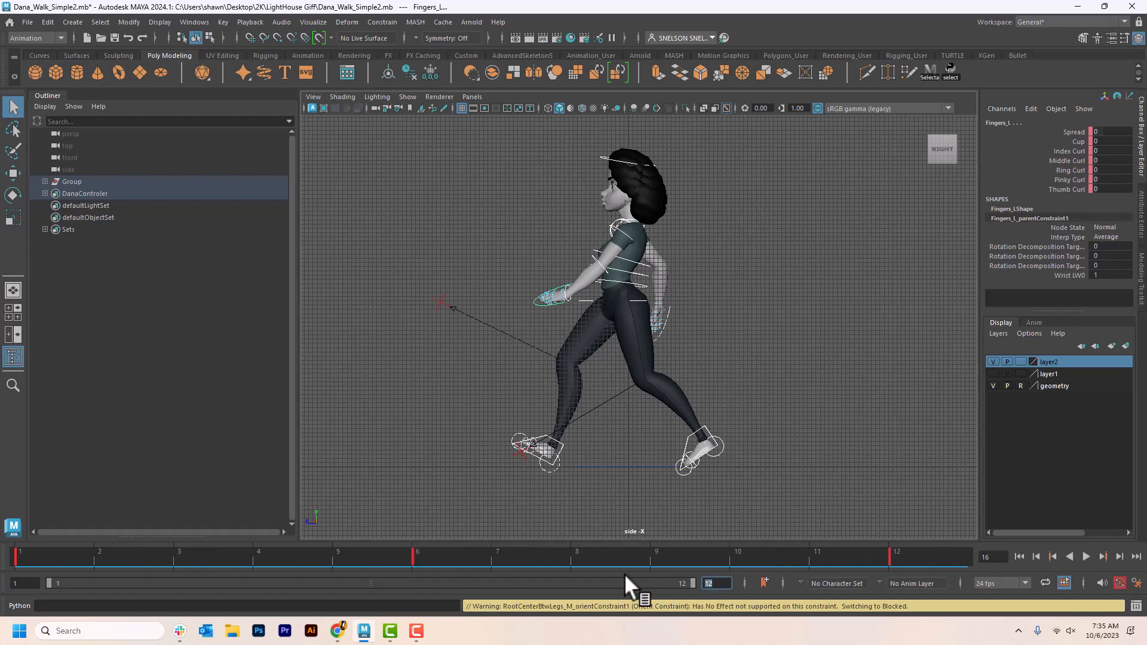
# Deselect the controls, play back the shortened cycle and return to frame 1
pyautogui.click(615, 501)
pyautogui.click(643, 552)
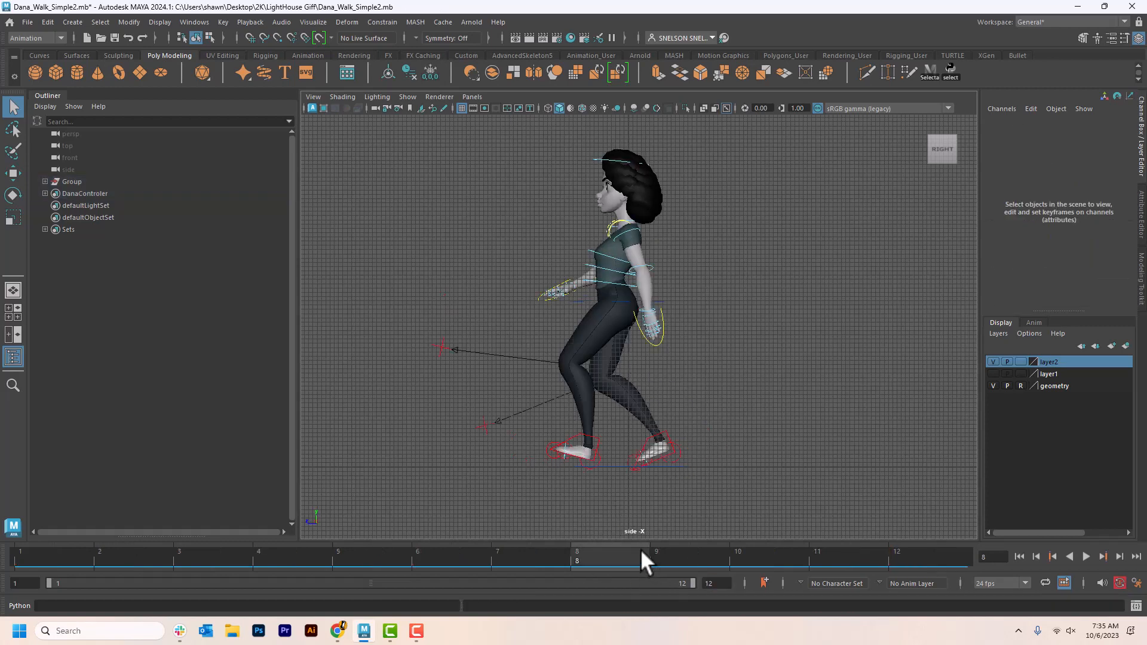
pyautogui.click(14, 553)
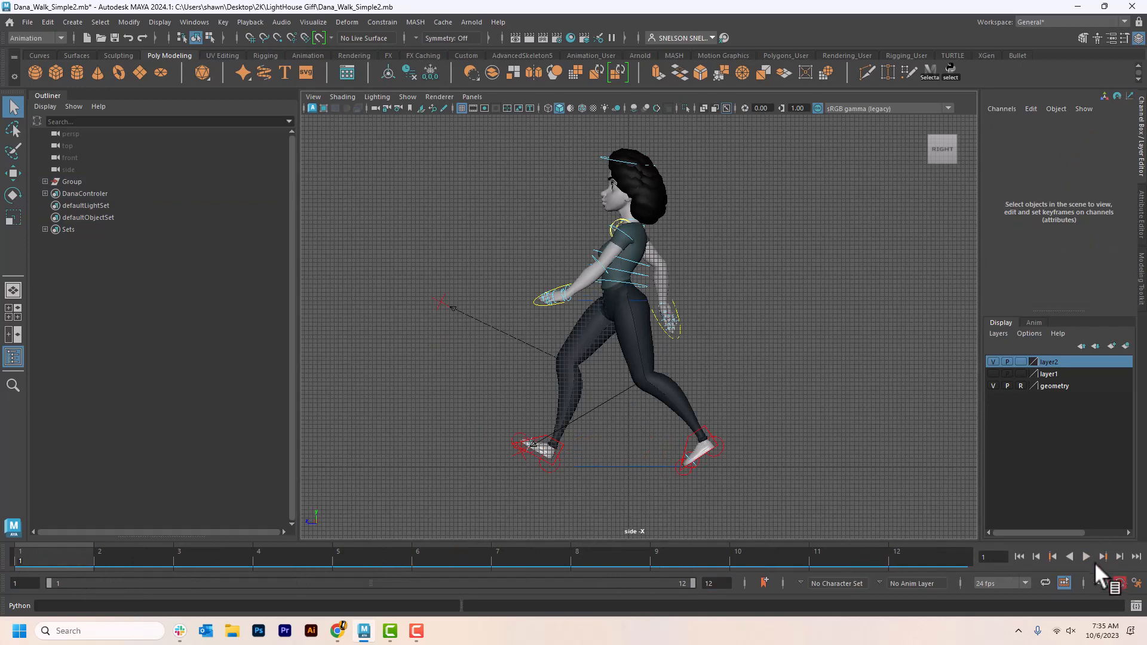
pyautogui.click(1085, 557)
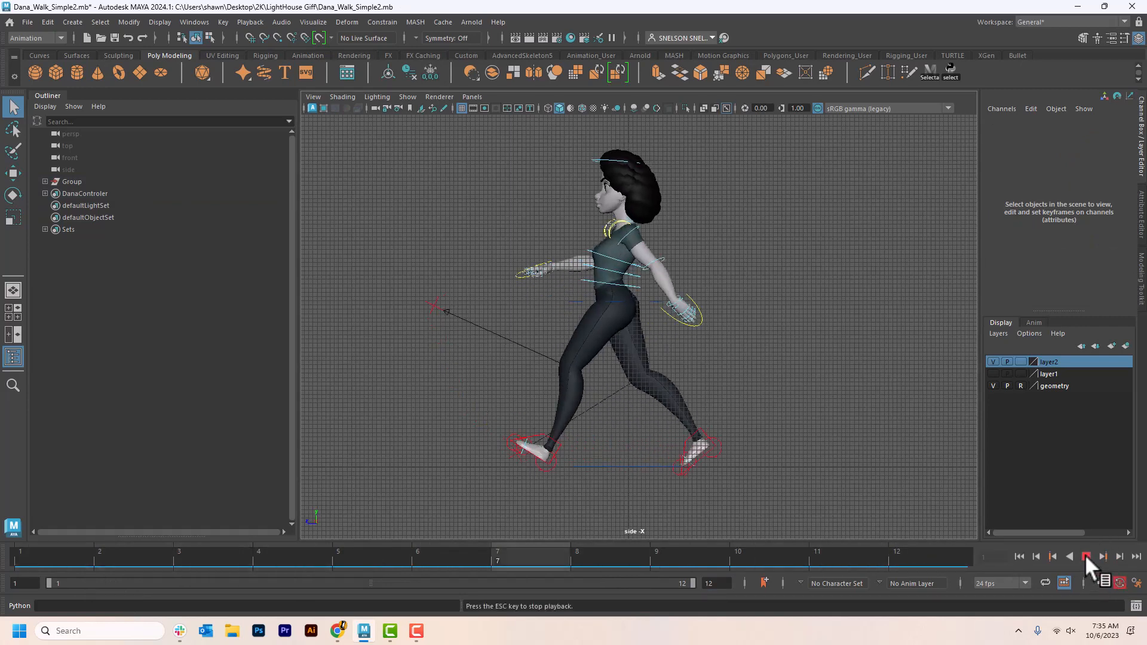
pyautogui.click(1084, 556)
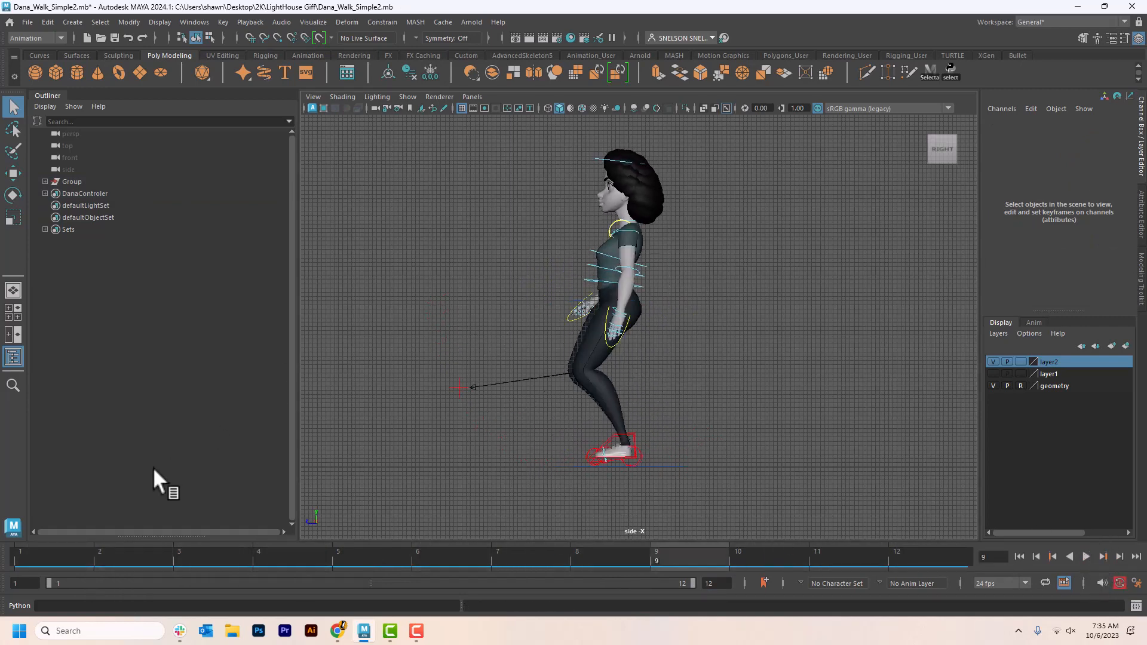
pyautogui.click(20, 553)
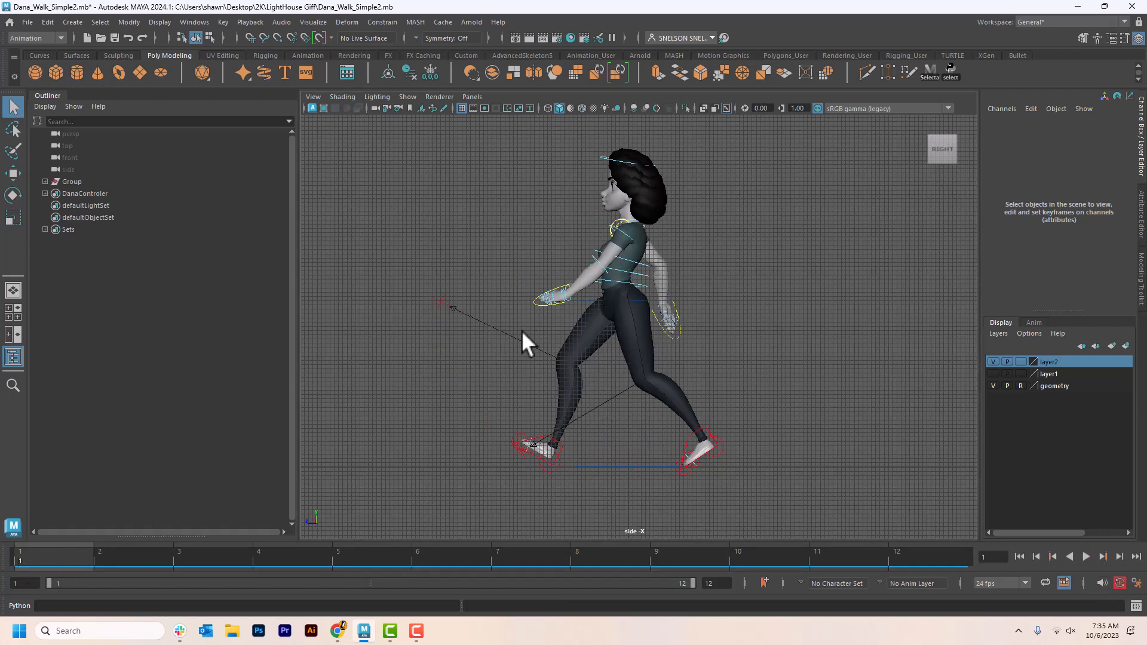
# At frame 1, raise the right foot control forward to about 11.8 Translate Y and 31.1 Translate Z, with Rotate X about -55
pyautogui.click(558, 443)
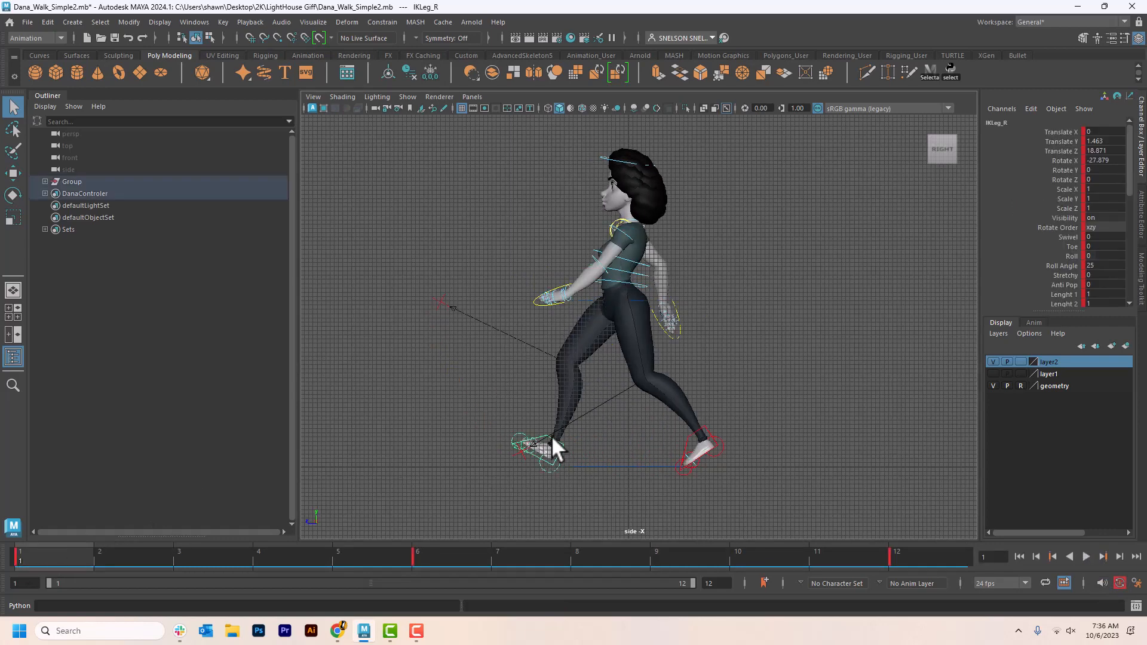
pyautogui.press('w')
pyautogui.moveTo(550, 445); pyautogui.dragTo(497, 400)
pyautogui.press('e')
pyautogui.press('w')
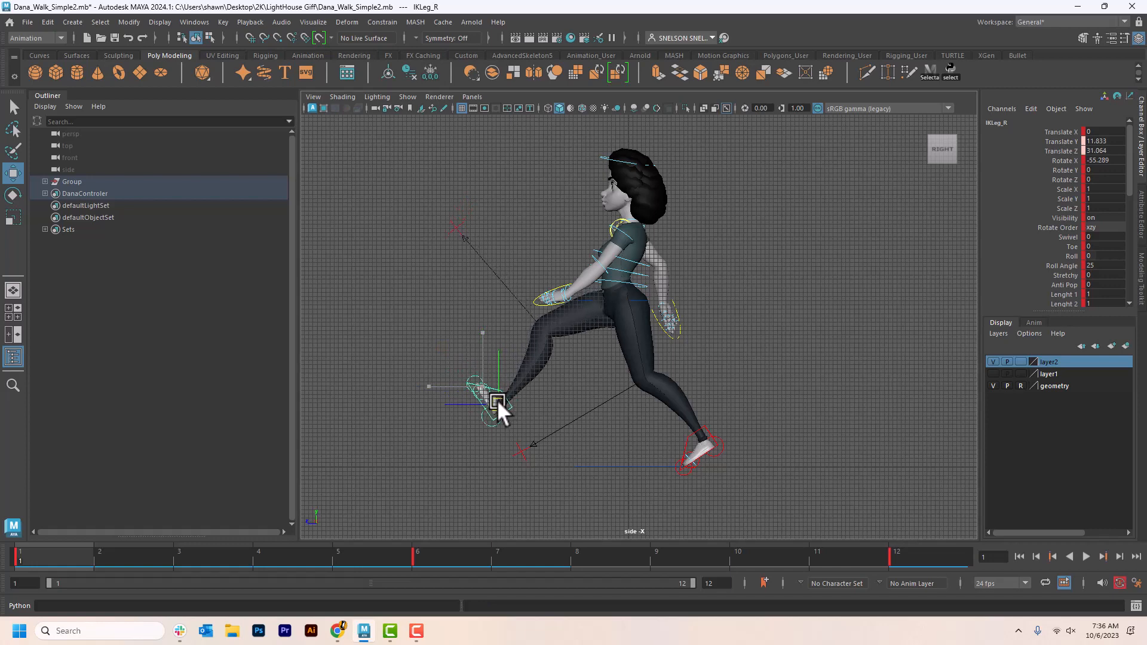
# Lift the left foot control behind the body to about 15.1 Translate Y and -24.7 Translate Z, with Rotate X about 110
pyautogui.click(703, 425)
pyautogui.moveTo(703, 424); pyautogui.dragTo(736, 310)
pyautogui.press('e')
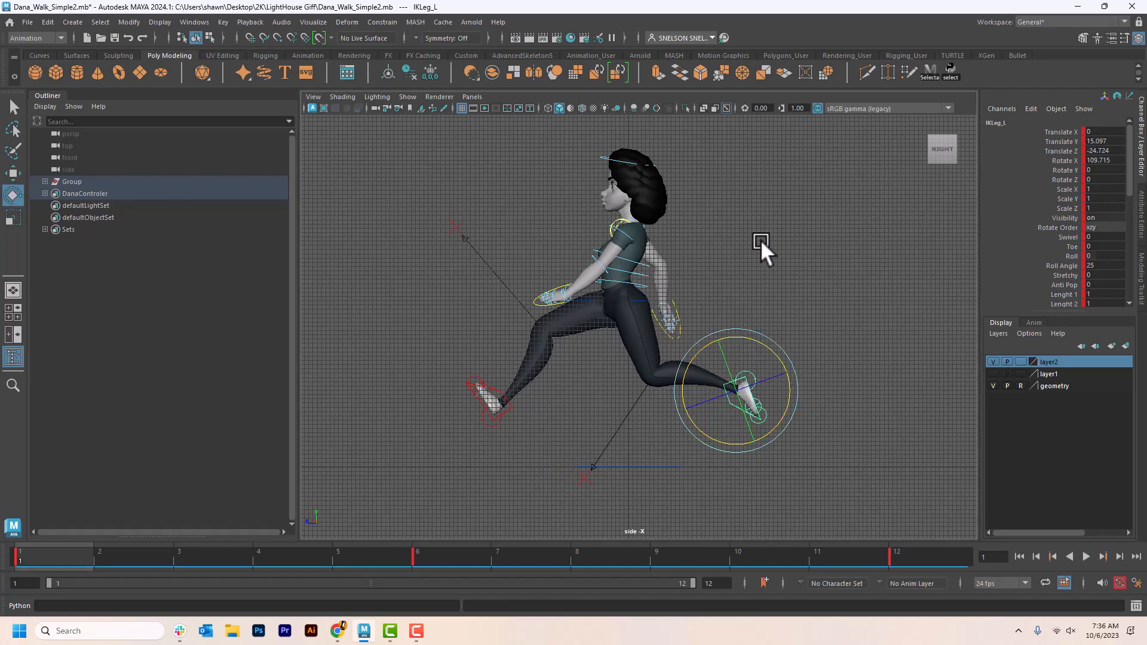
pyautogui.click(761, 248)
# Rotate the left shoulder control to swing that arm forward, and the right one back to about -56, 61, -24 in X, Y, Z
pyautogui.click(672, 245)
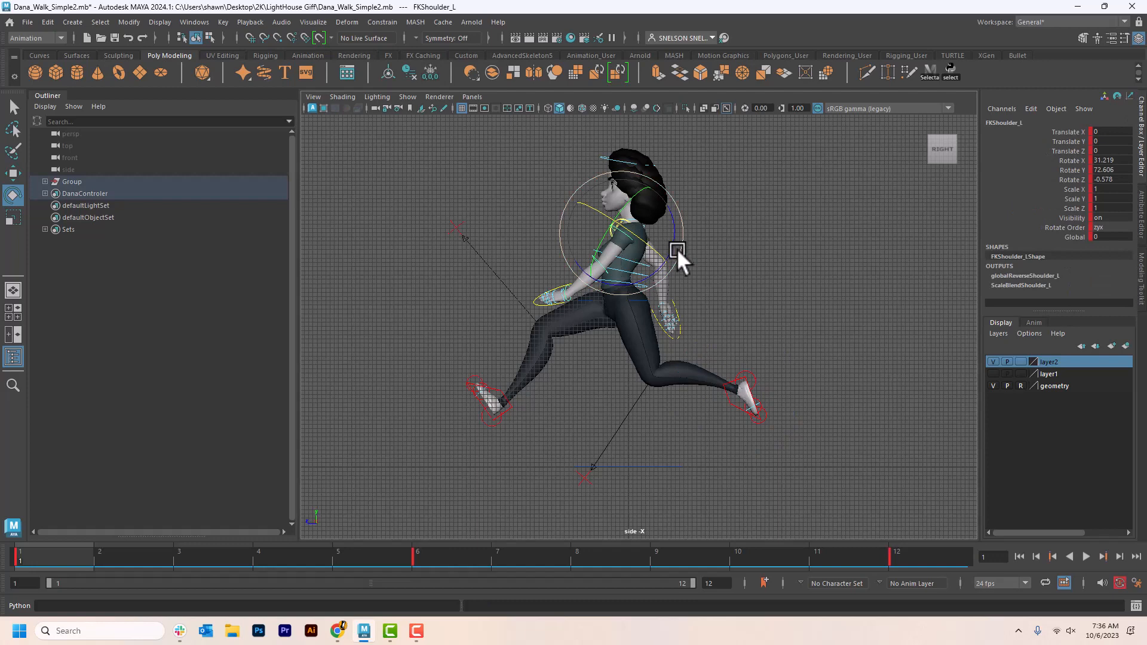
pyautogui.moveTo(676, 249); pyautogui.dragTo(676, 285)
pyautogui.click(666, 253)
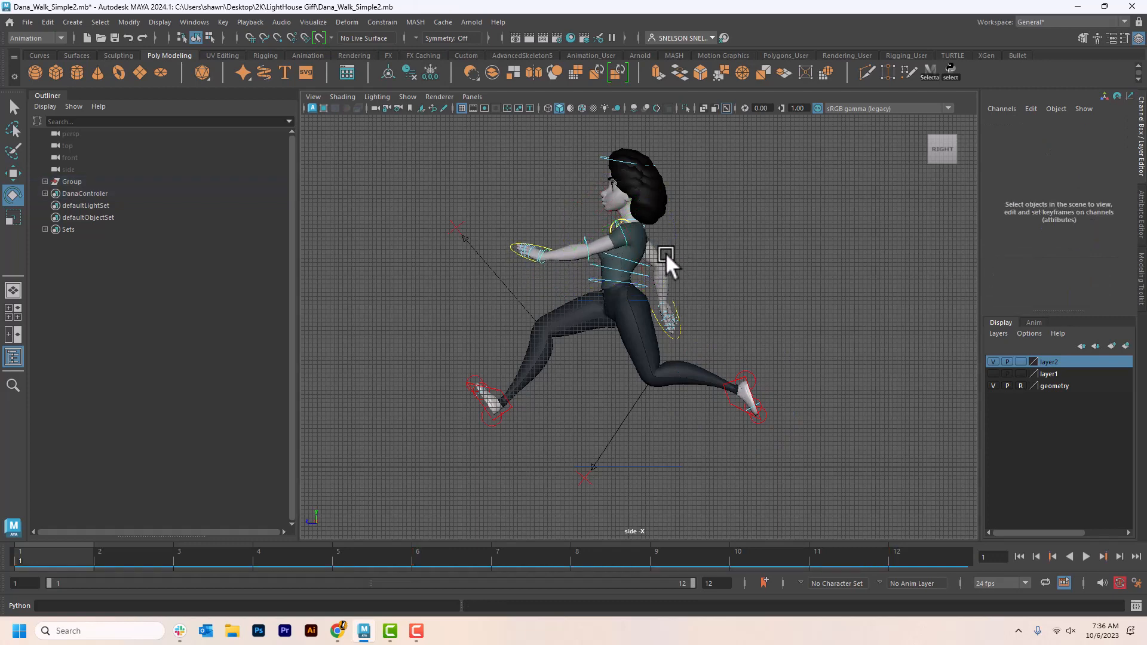
pyautogui.click(642, 224)
pyautogui.moveTo(658, 231); pyautogui.dragTo(686, 221)
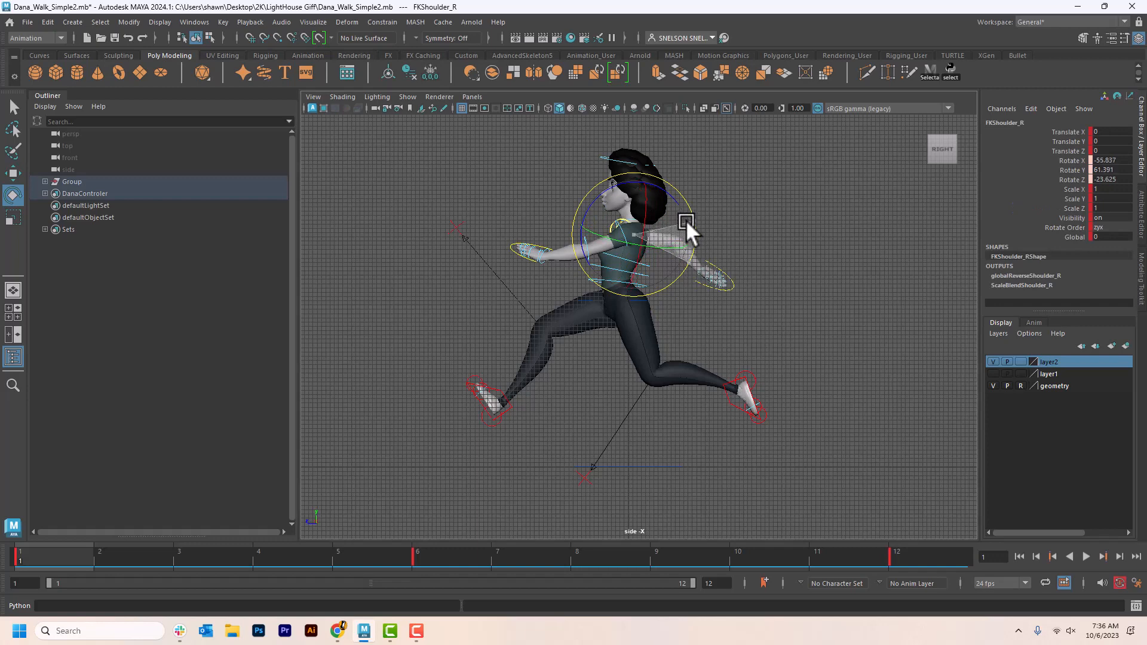
# Select all controls in the DanaControler quick select set and copy their keys at frame 1
pyautogui.click(70, 22)
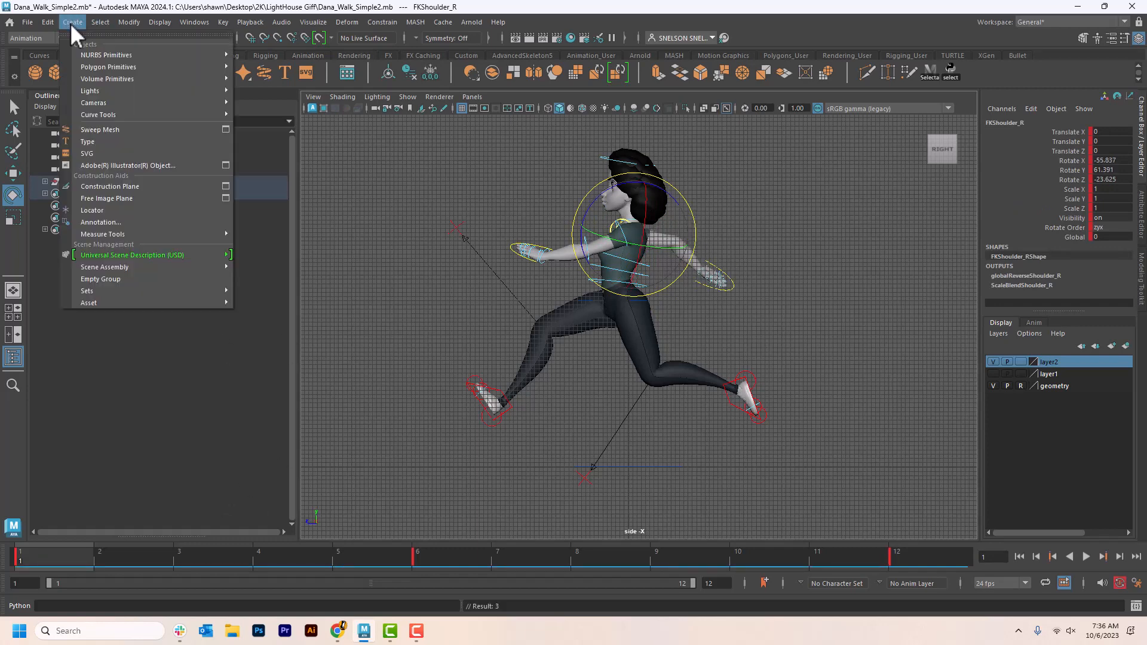
pyautogui.moveTo(101, 22)
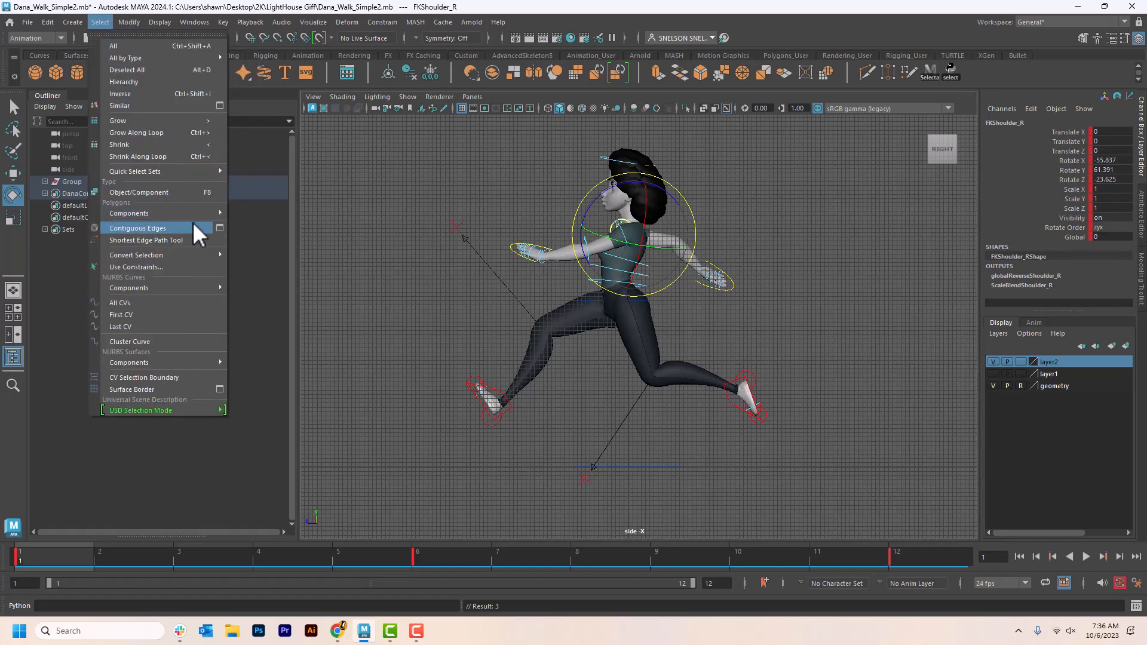
pyautogui.moveTo(176, 171)
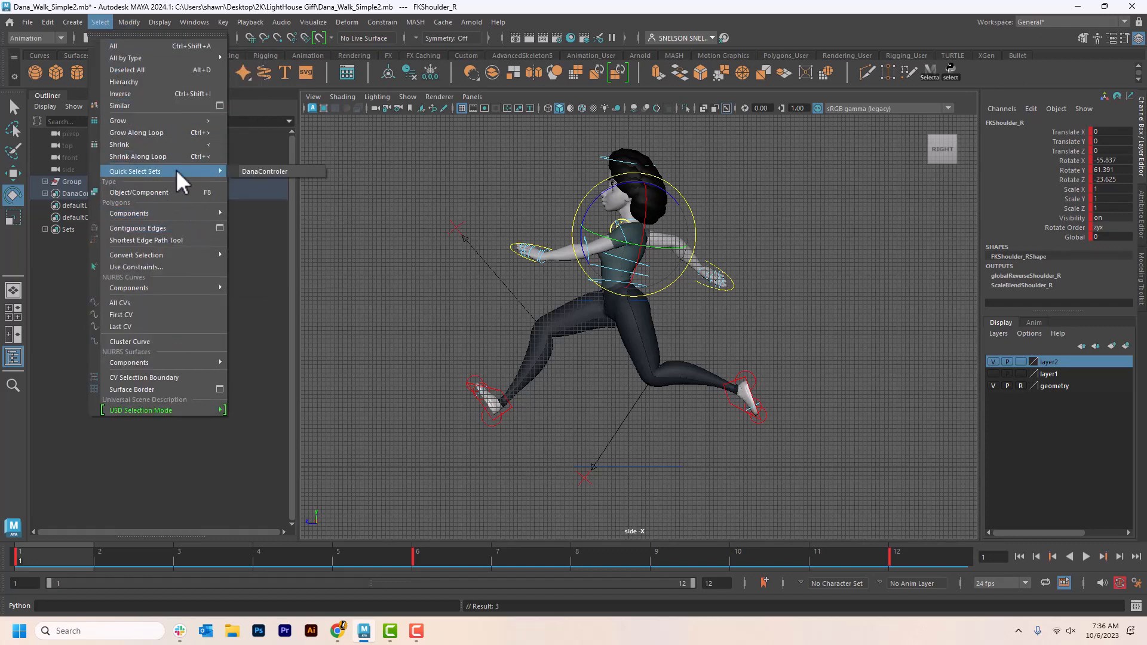
pyautogui.click(258, 171)
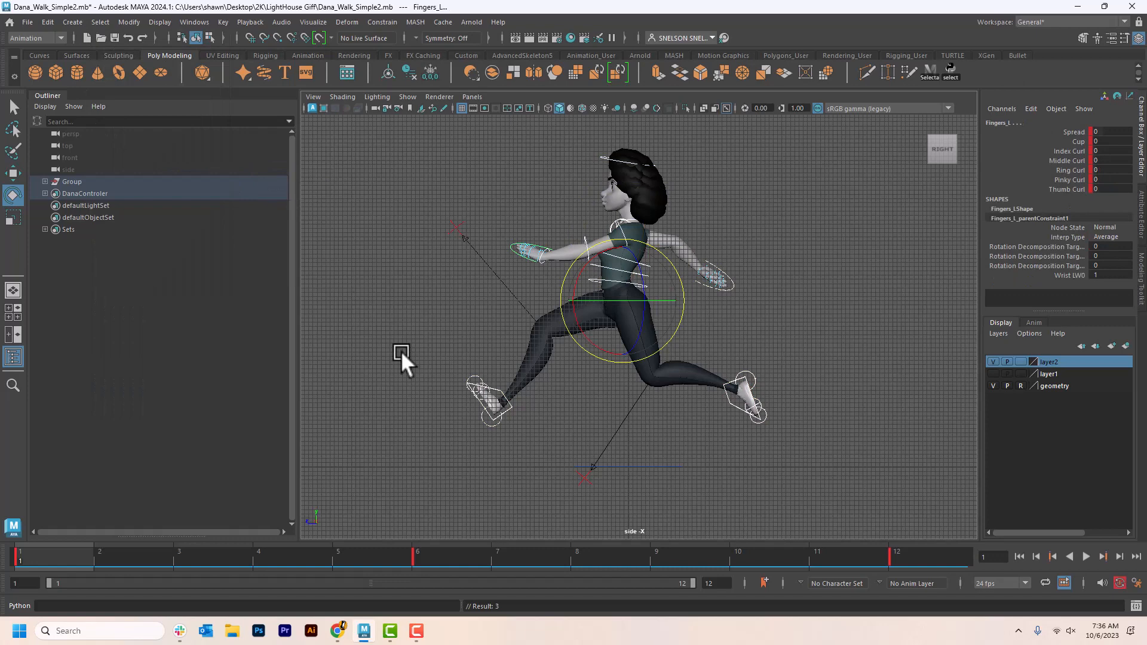
pyautogui.keyDown('shift'); pyautogui.click(44, 560); pyautogui.keyUp('shift')
pyautogui.rightClick(44, 560)
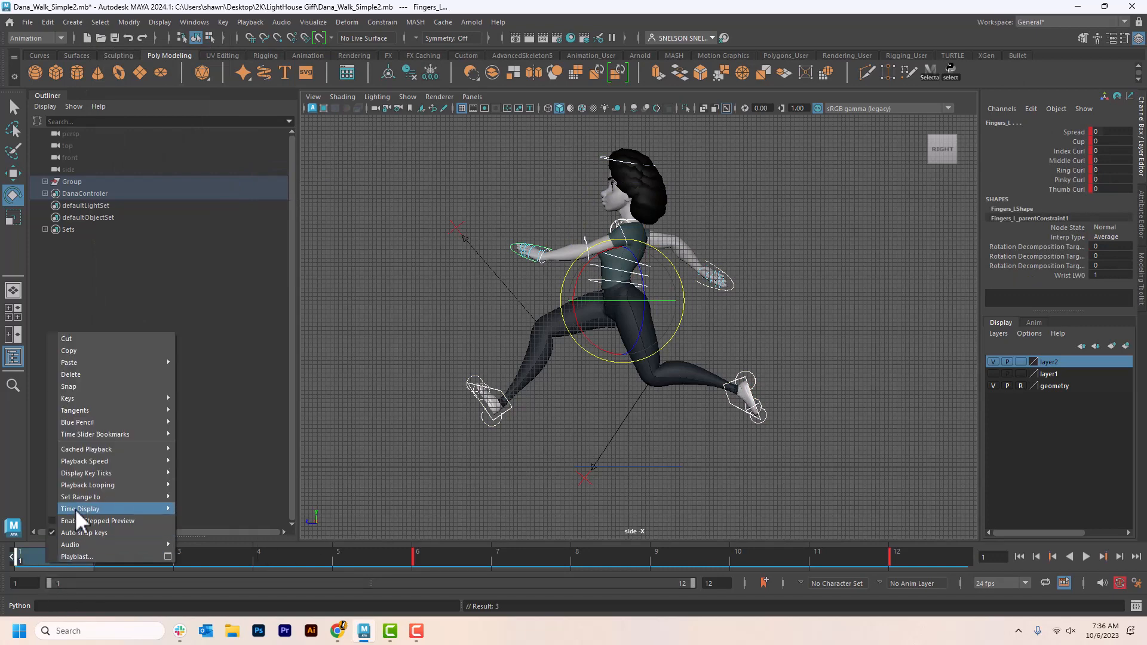
pyautogui.click(105, 352)
# Reselect all controls in the DanaControler quick select set and paste the copied frame 1 keys onto frame 12
pyautogui.click(904, 559)
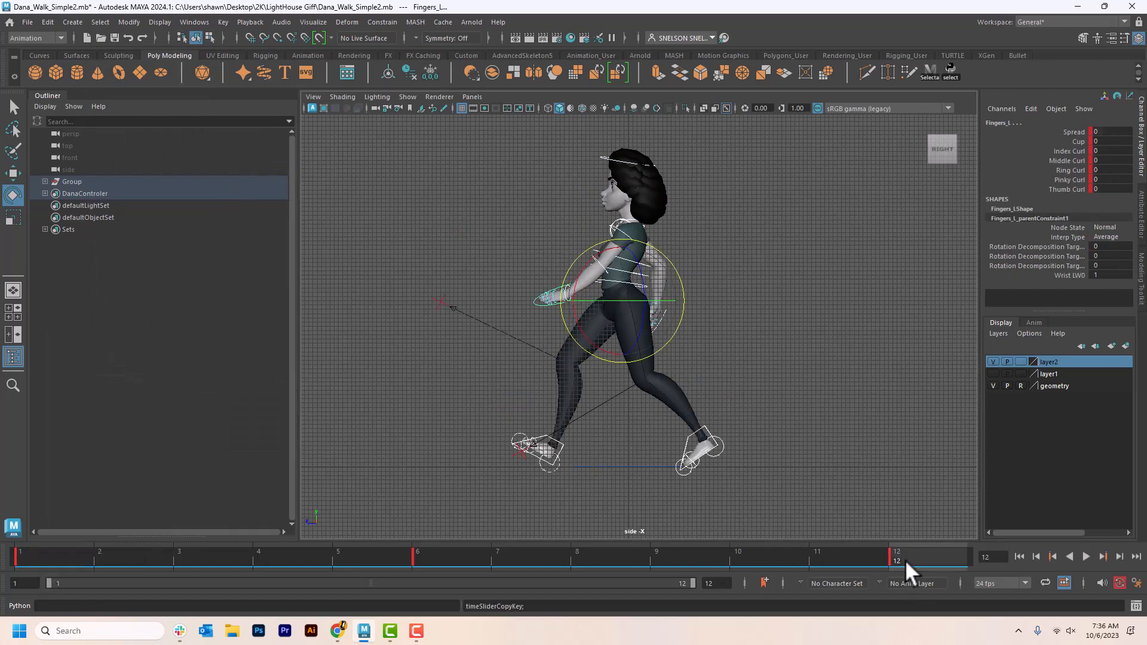
pyautogui.keyDown('shift'); pyautogui.click(904, 559); pyautogui.keyUp('shift')
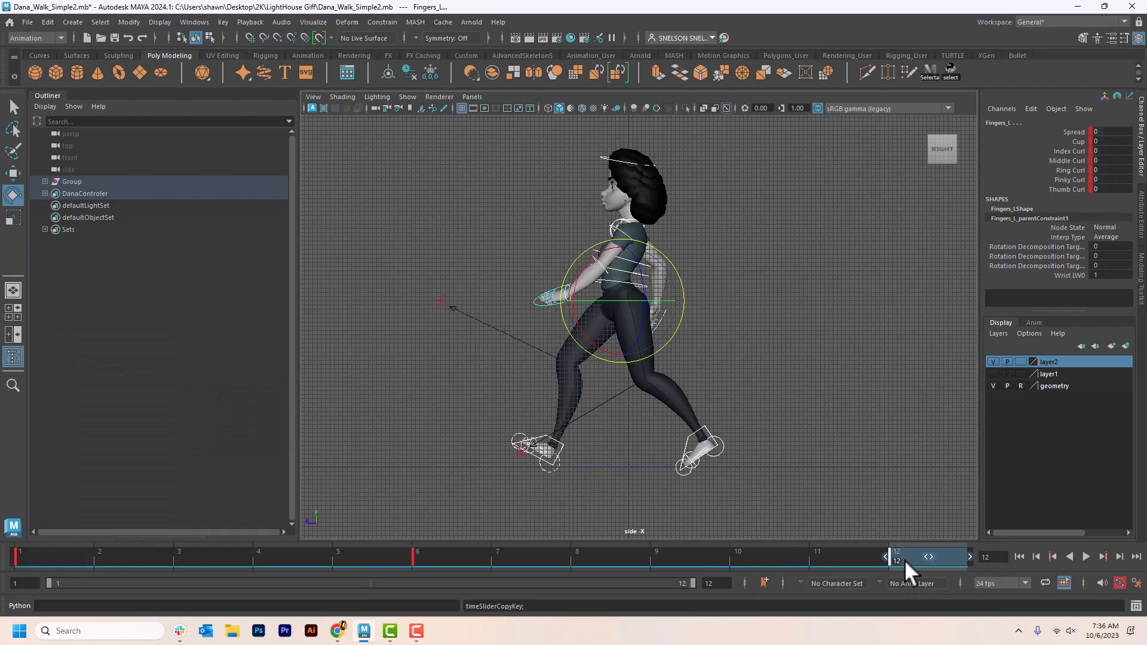
pyautogui.doubleClick(905, 560)
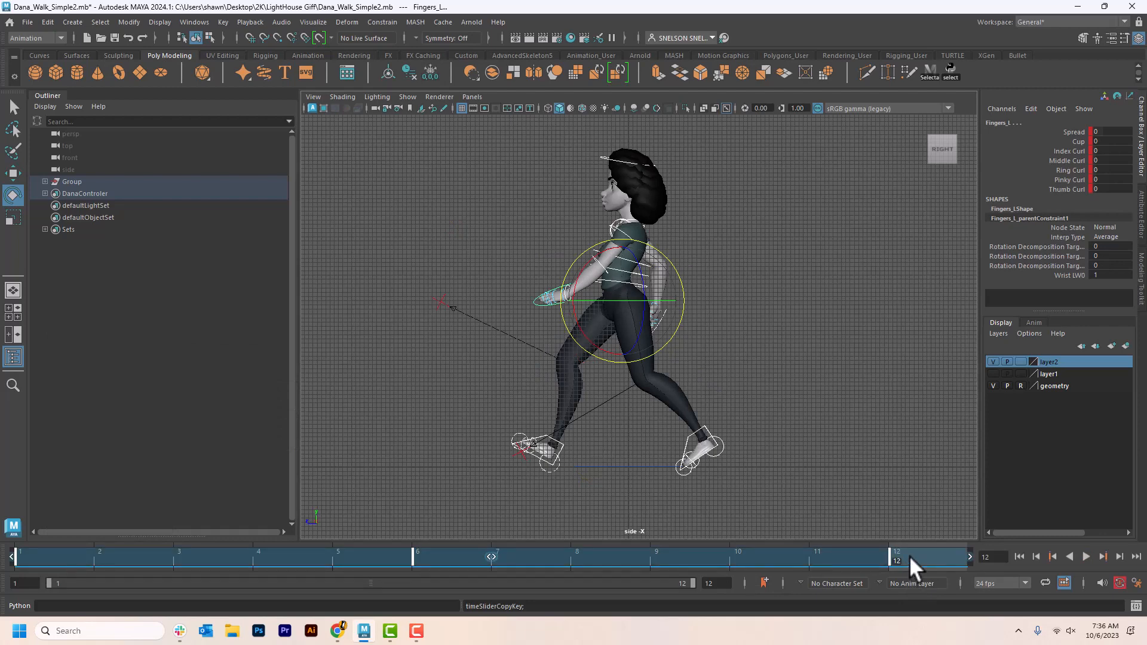
pyautogui.hotkey('ctrl', 'z')
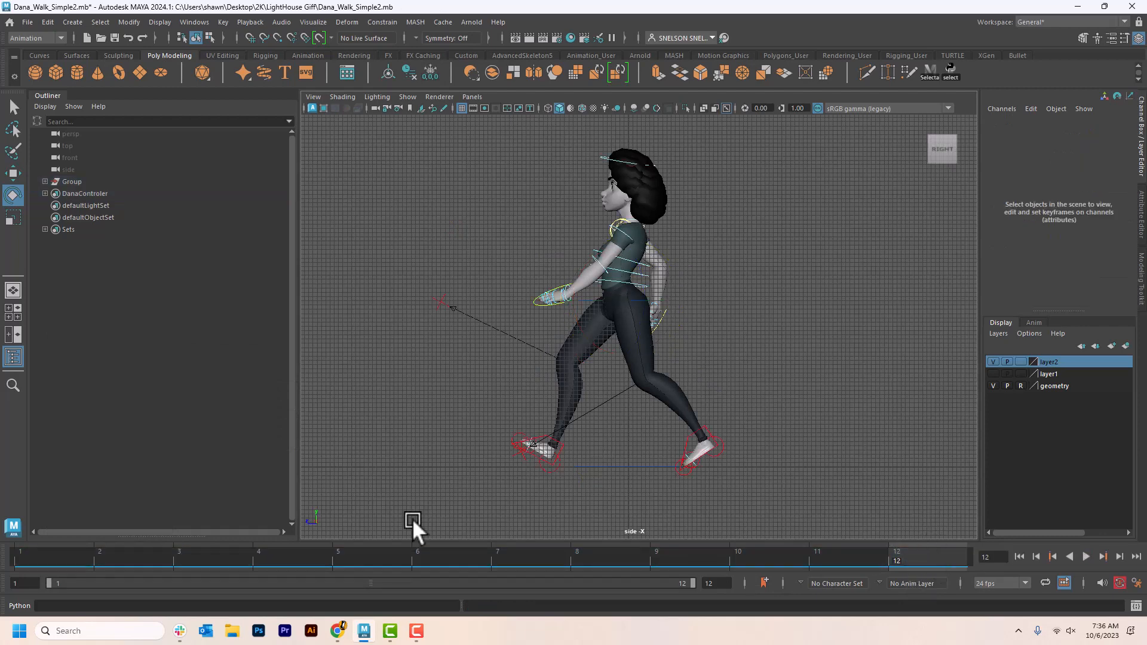
pyautogui.click(96, 21)
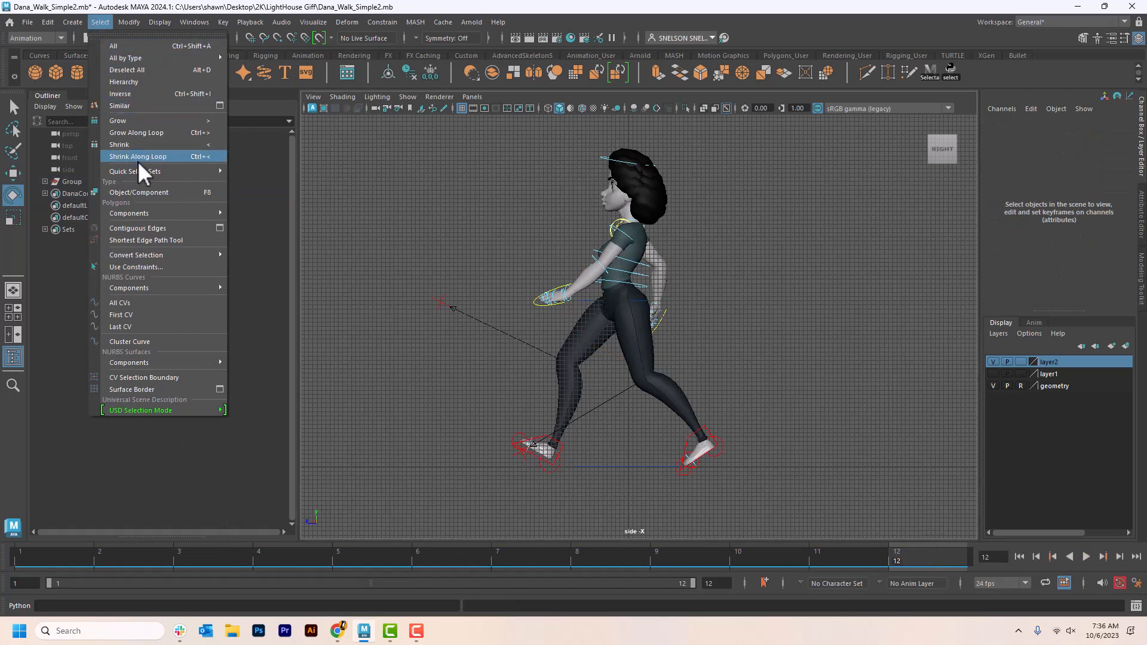
pyautogui.moveTo(148, 171)
pyautogui.click(267, 172)
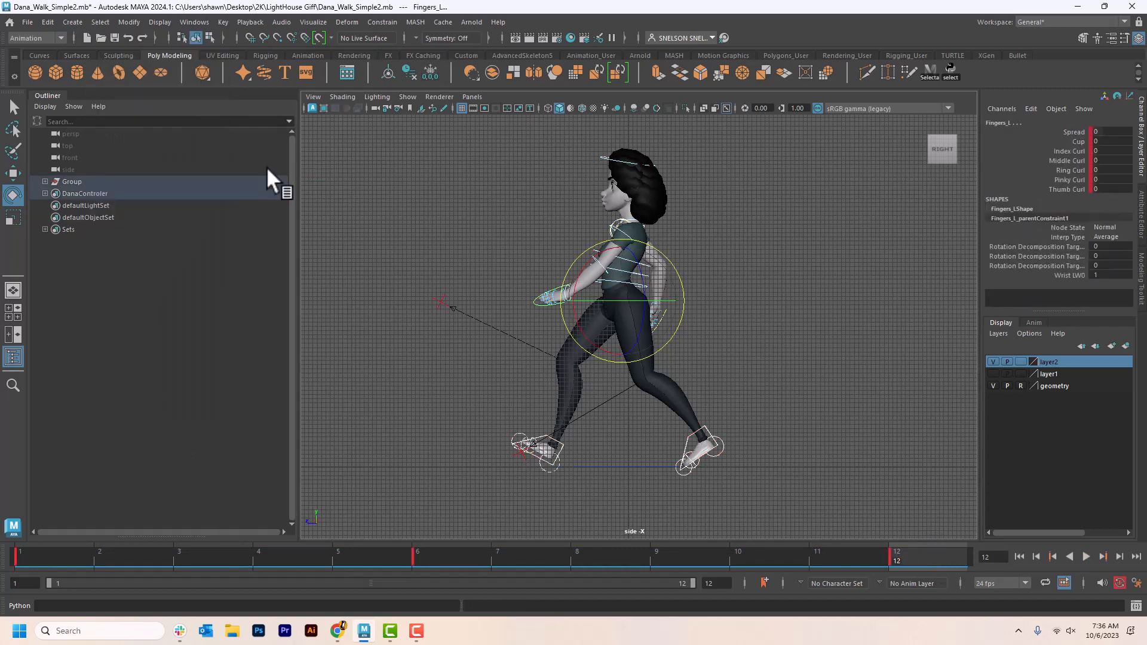
pyautogui.keyDown('shift'); pyautogui.click(929, 563); pyautogui.keyUp('shift')
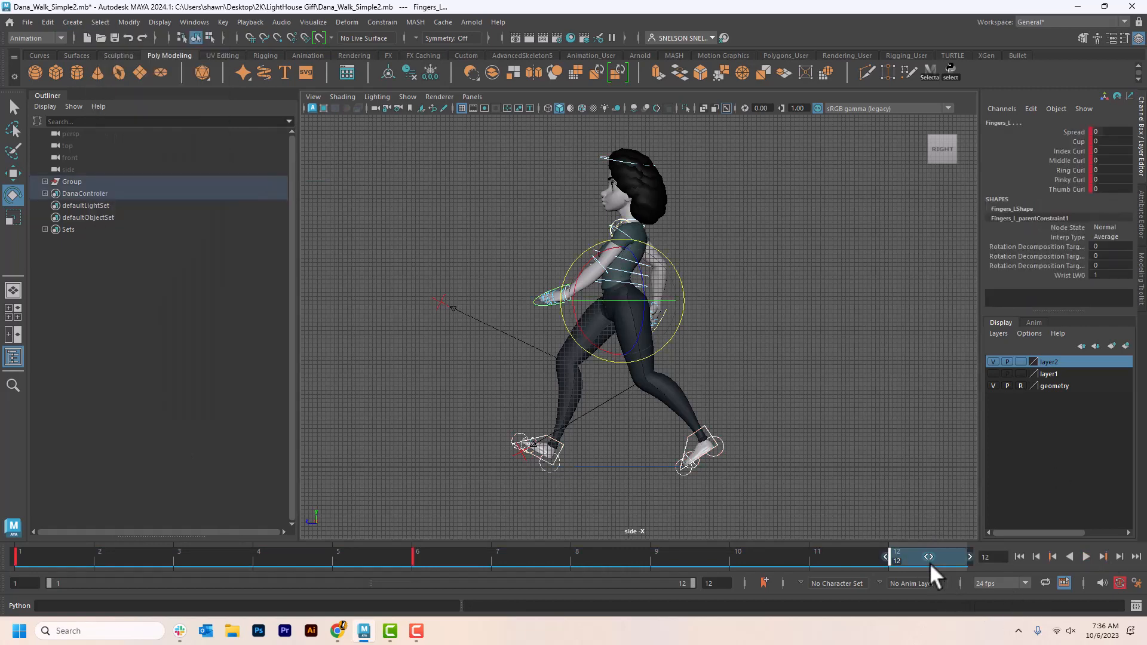
pyautogui.rightClick(927, 560)
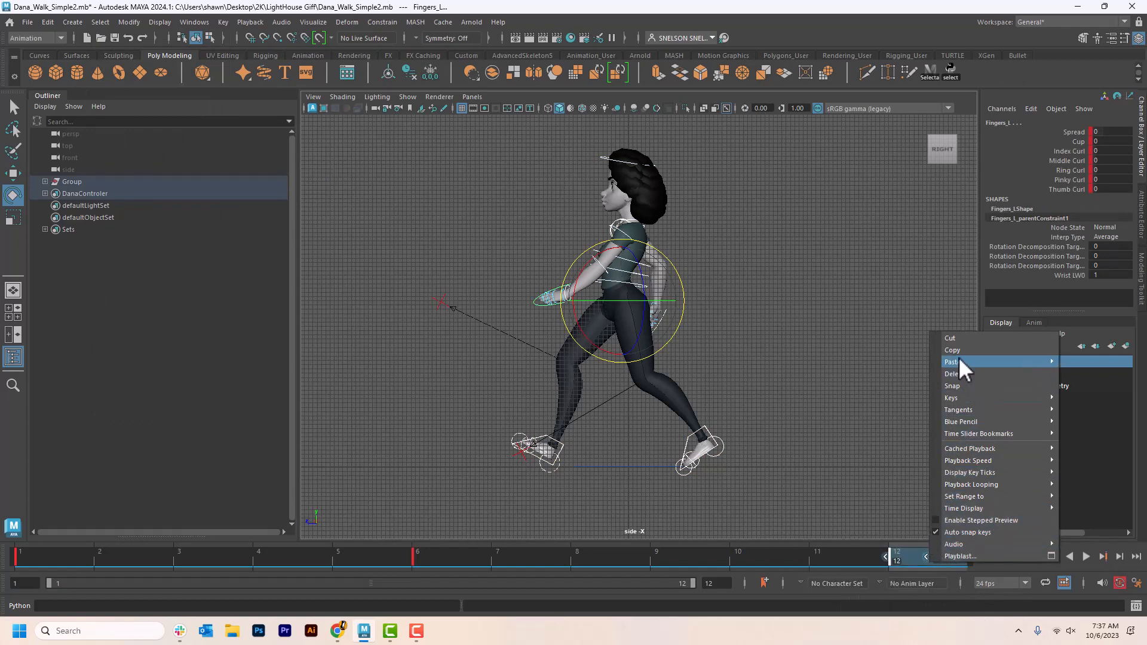
pyautogui.moveTo(959, 363)
pyautogui.click(858, 365)
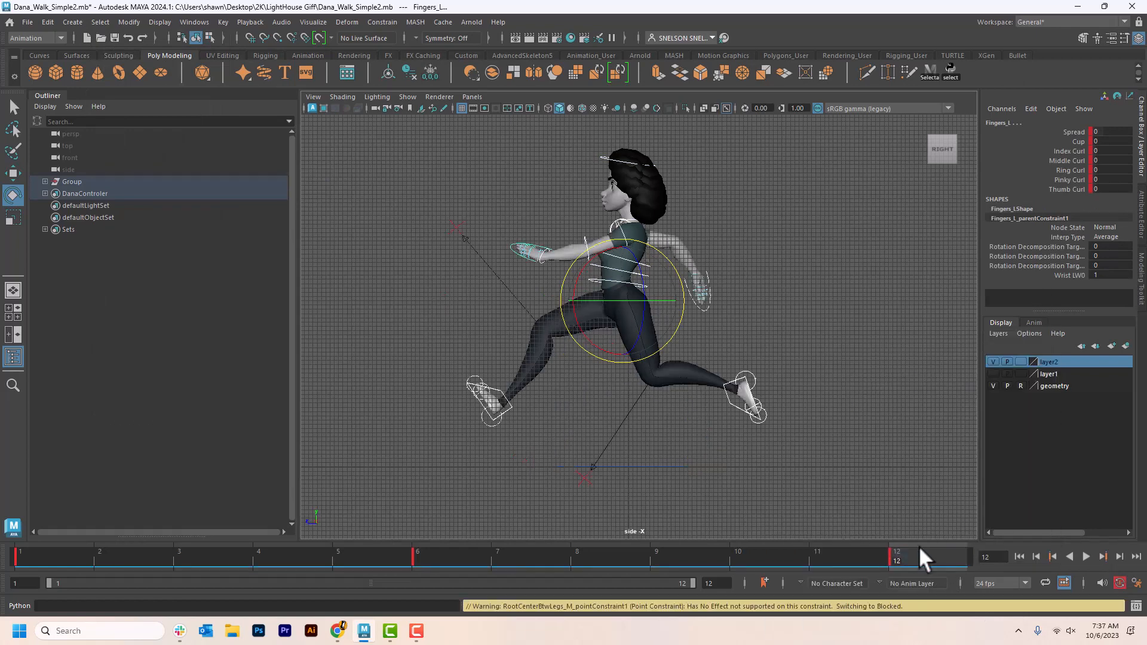
# At frame 6, raise the left foot control forward in front of the body and tilt its toes upward
pyautogui.moveTo(919, 548); pyautogui.dragTo(429, 583)
pyautogui.click(571, 425)
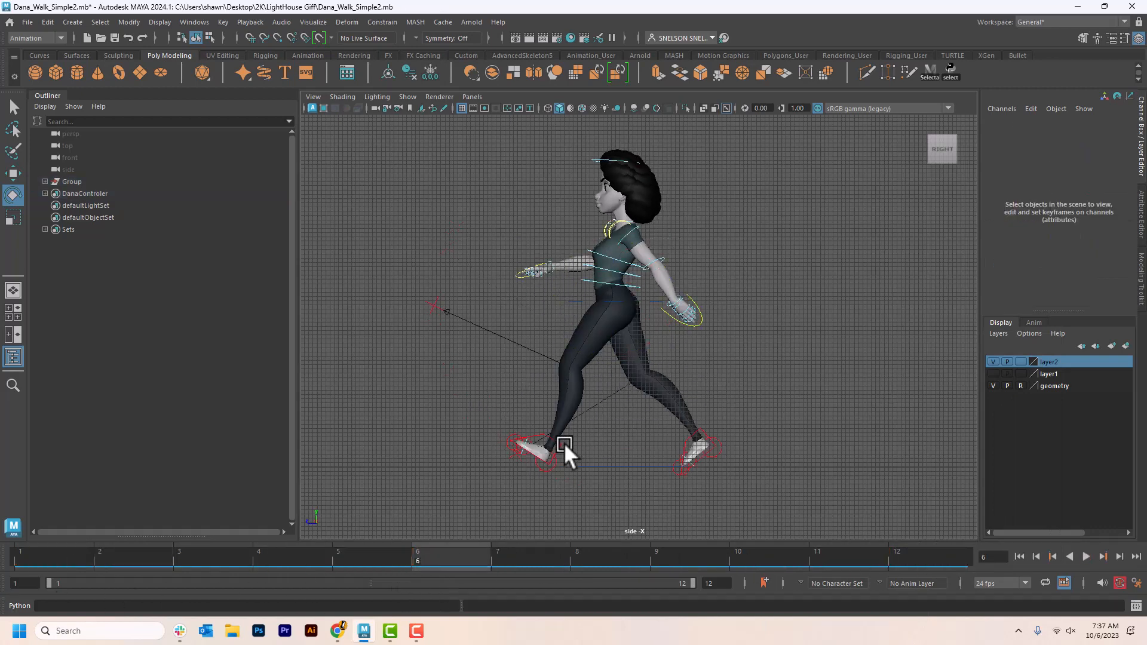
pyautogui.click(561, 444)
pyautogui.press('w')
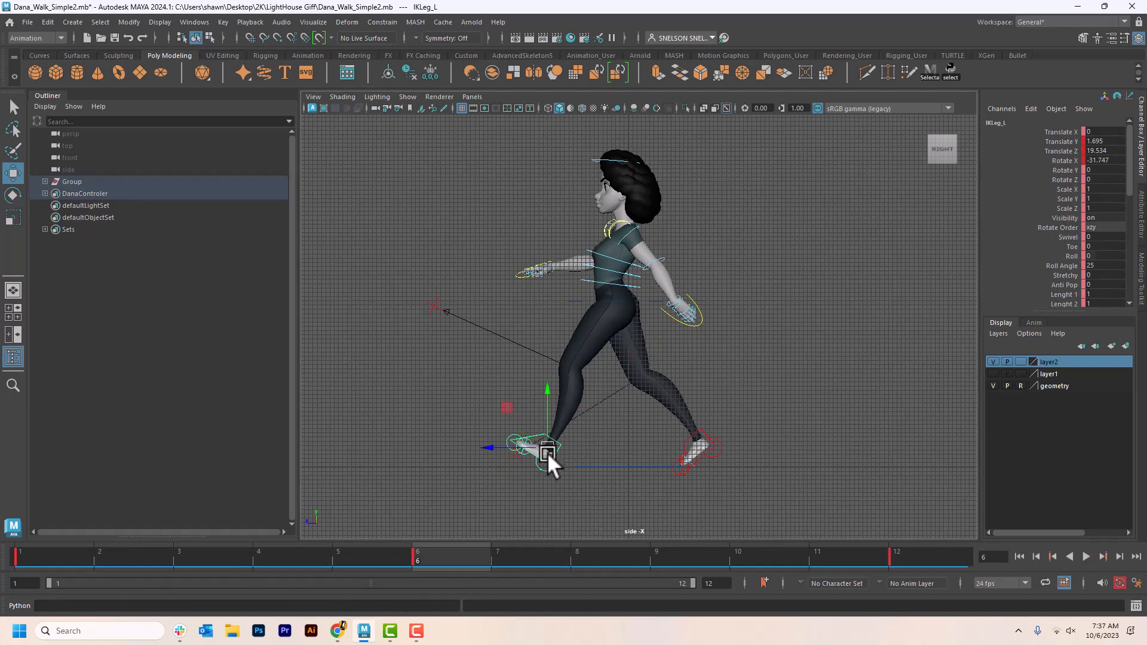
pyautogui.moveTo(548, 453); pyautogui.dragTo(541, 397)
pyautogui.press('e')
# Rotate the right foot control to about 102 in X and lift it behind the body to about 17.9 Translate Y and -23.4 Translate Z
pyautogui.click(703, 444)
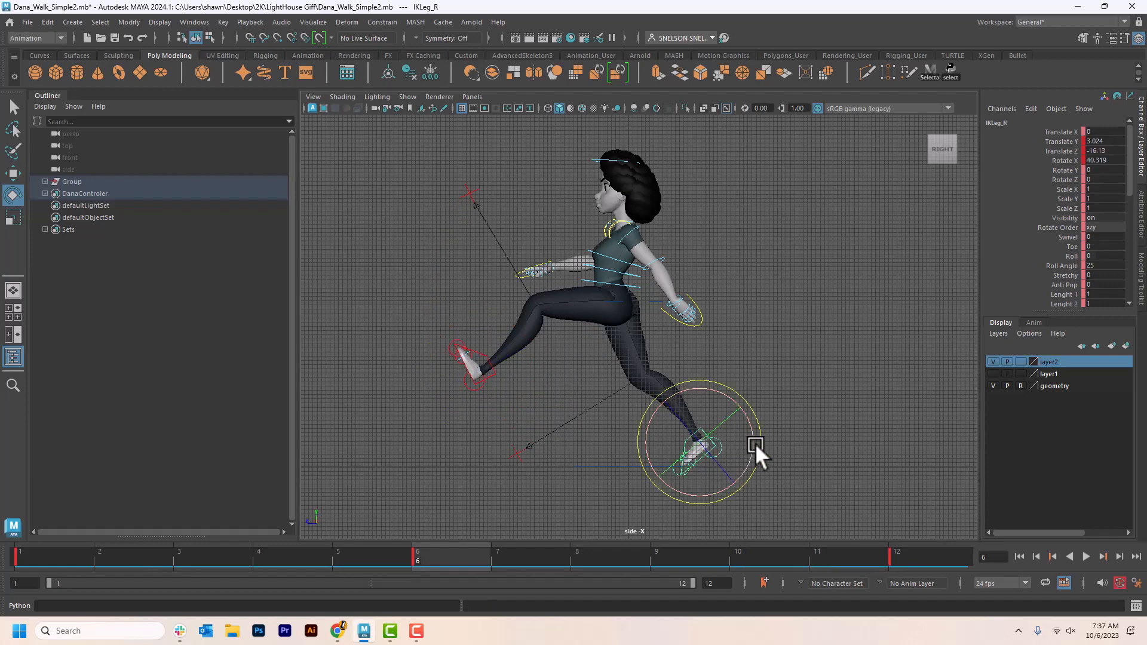
pyautogui.moveTo(754, 442); pyautogui.dragTo(742, 382)
pyautogui.press('w')
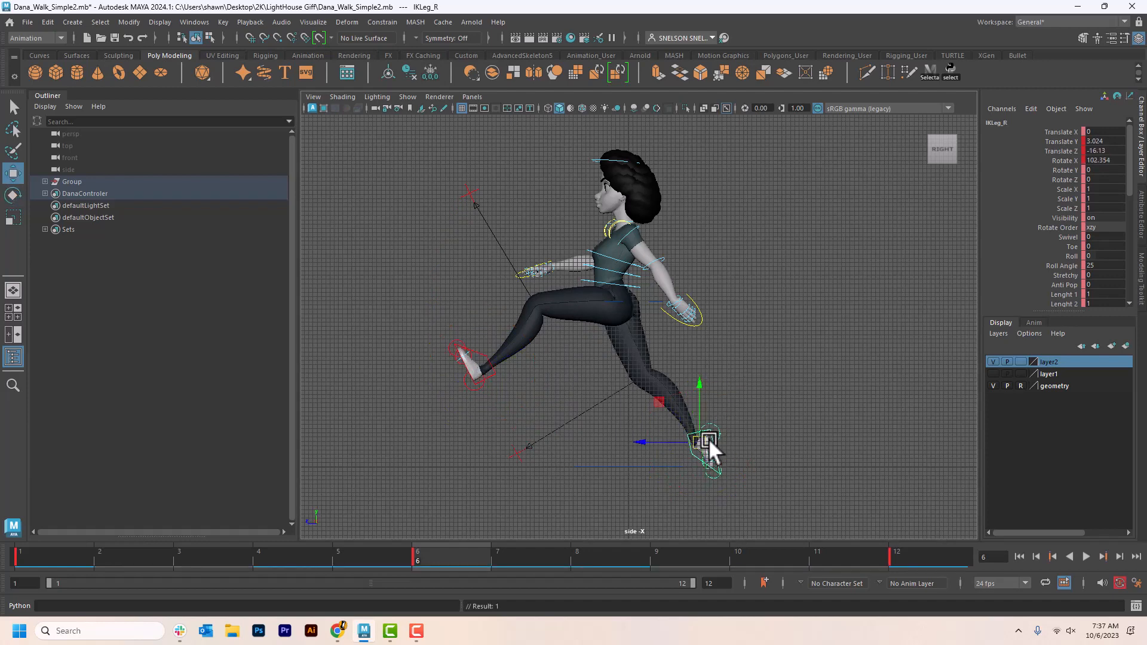
pyautogui.moveTo(708, 439); pyautogui.dragTo(734, 380)
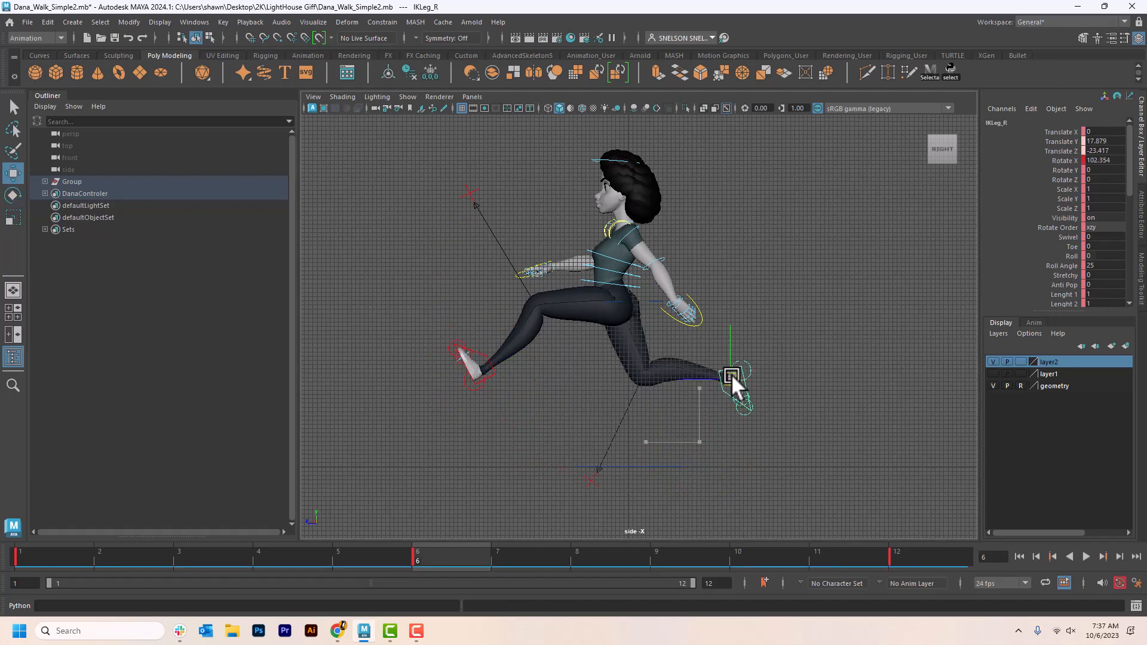
# Rotate the left shoulder control to about -39, 60, -26 in X, Y, Z to swing that arm farther back at frame 6
pyautogui.click(624, 234)
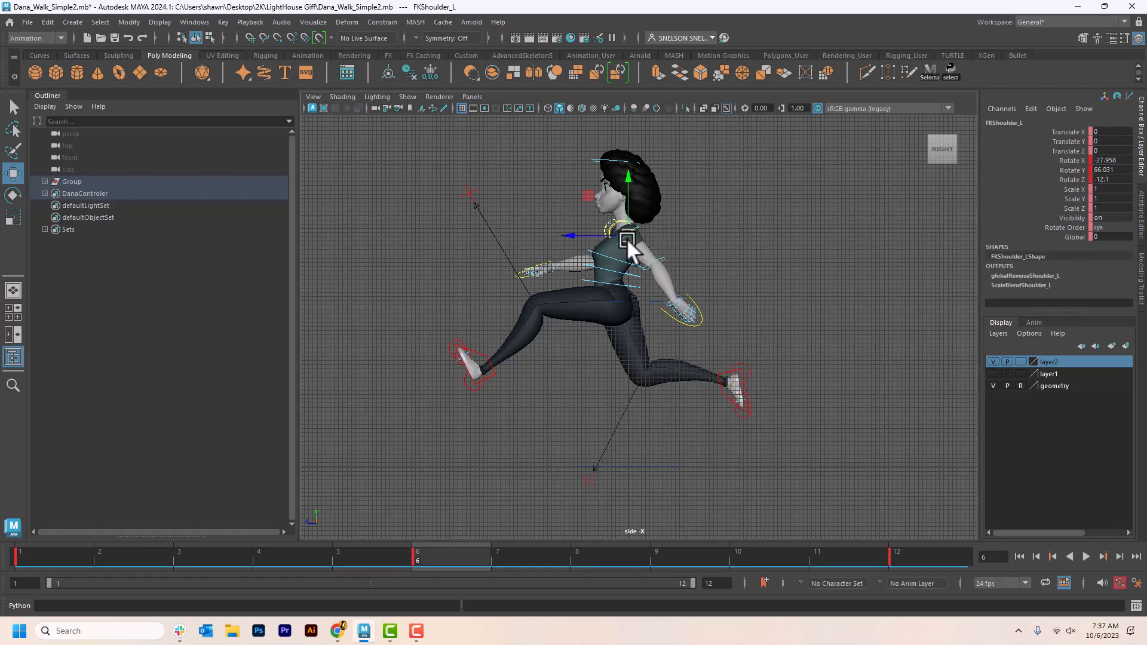
pyautogui.press('e')
pyautogui.moveTo(686, 266); pyautogui.dragTo(698, 231)
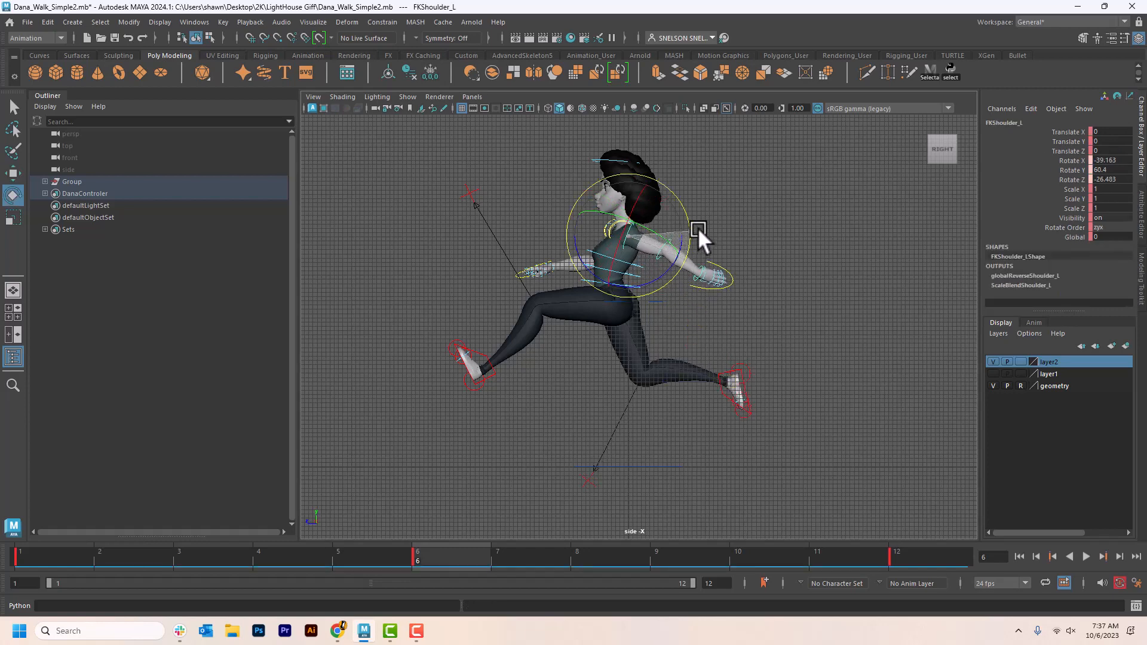
pyautogui.click(771, 241)
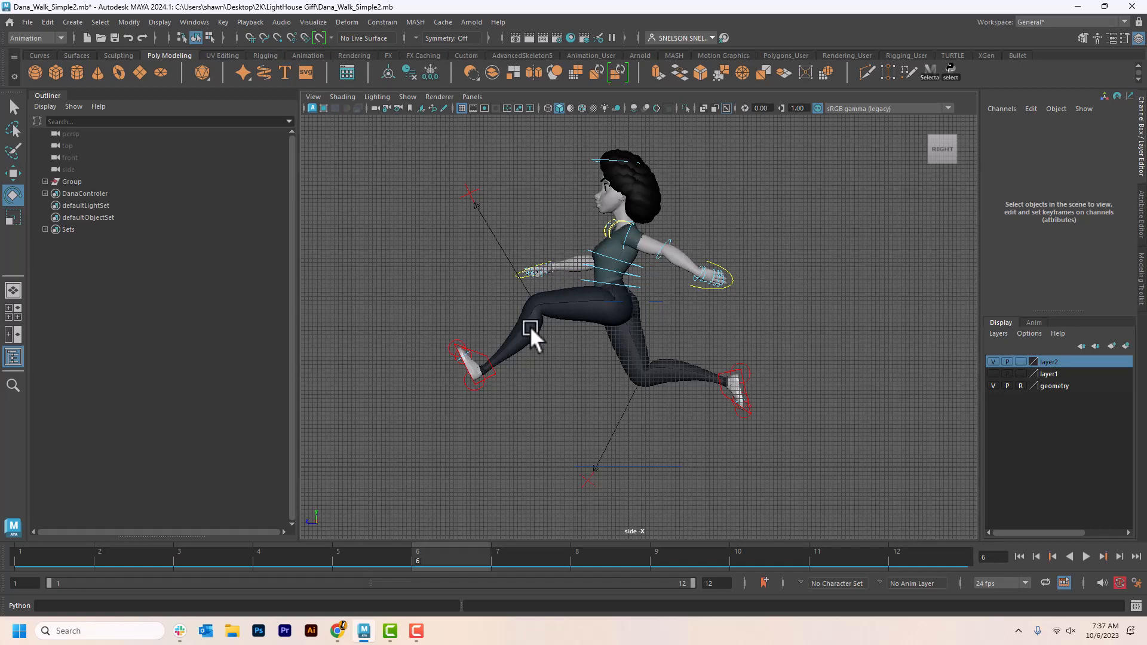
# Play back the 12-frame cycle, including from frame 1, to check the motion between the new poses
pyautogui.hotkey('alt', 'v')
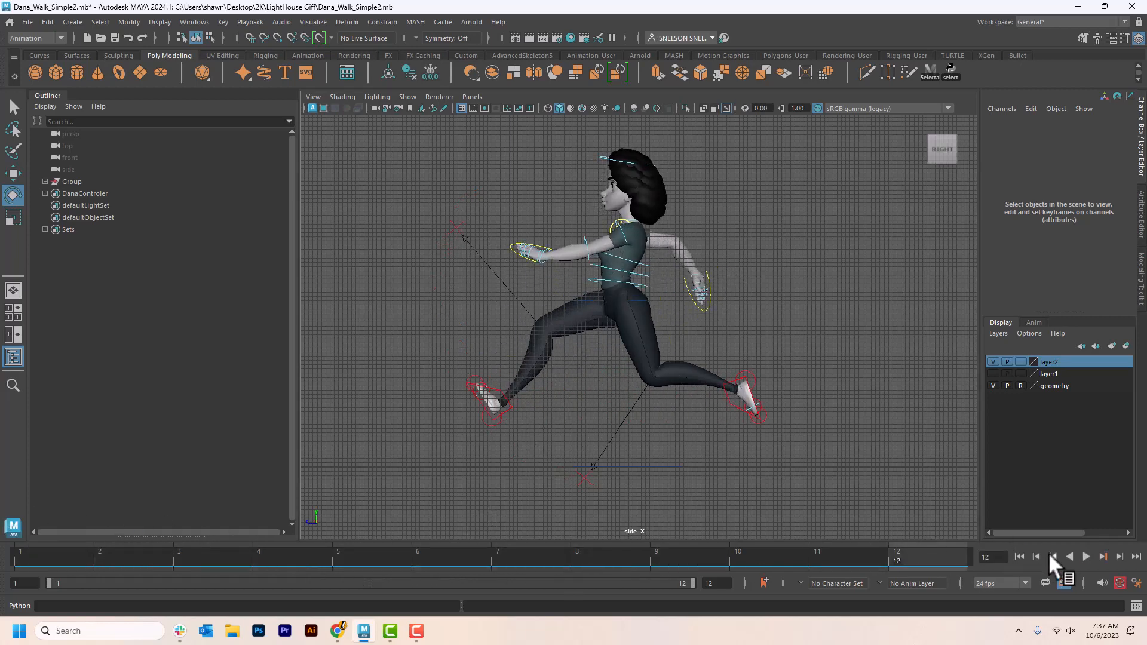
pyautogui.click(1082, 554)
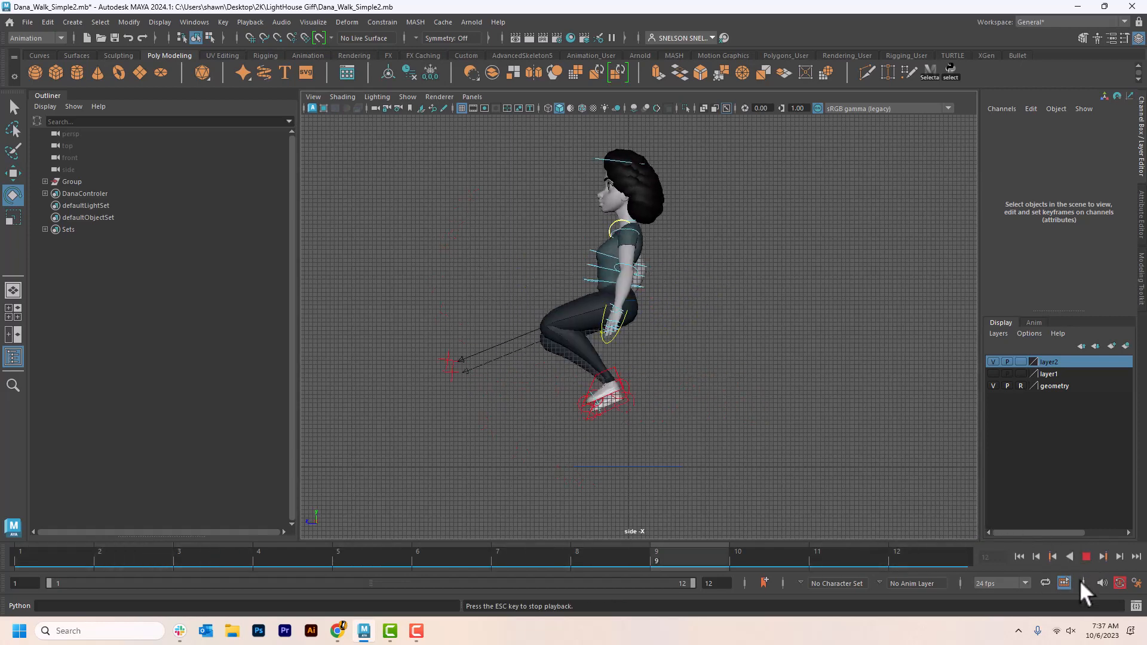
pyautogui.press('Escape')
pyautogui.click(28, 555)
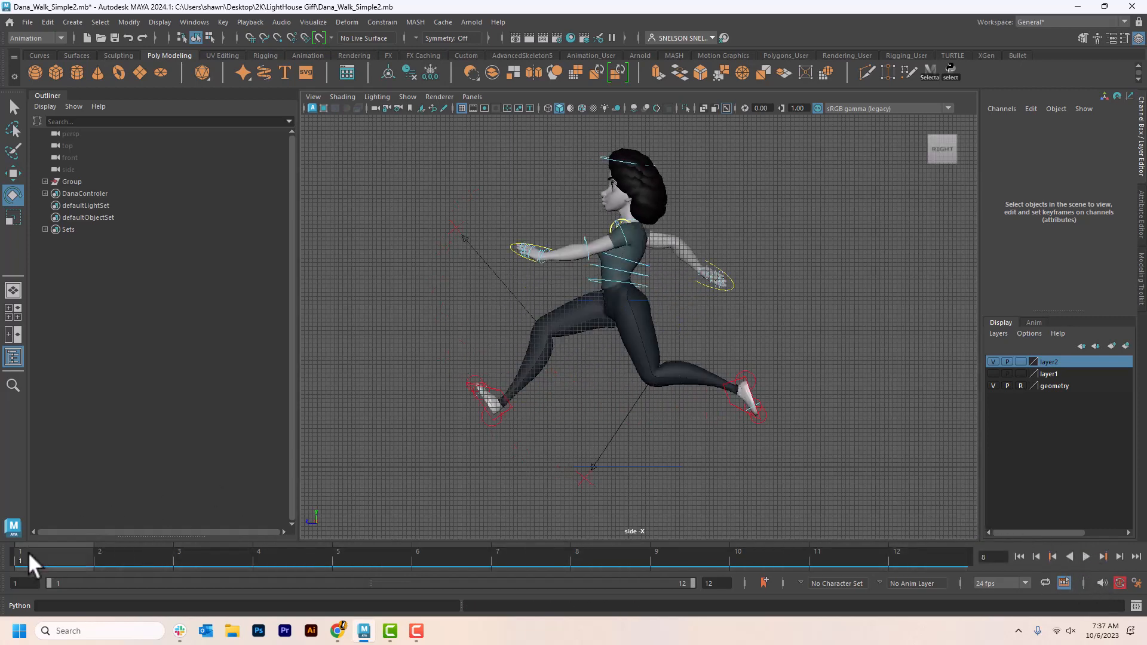
pyautogui.hotkey('alt', 'v')
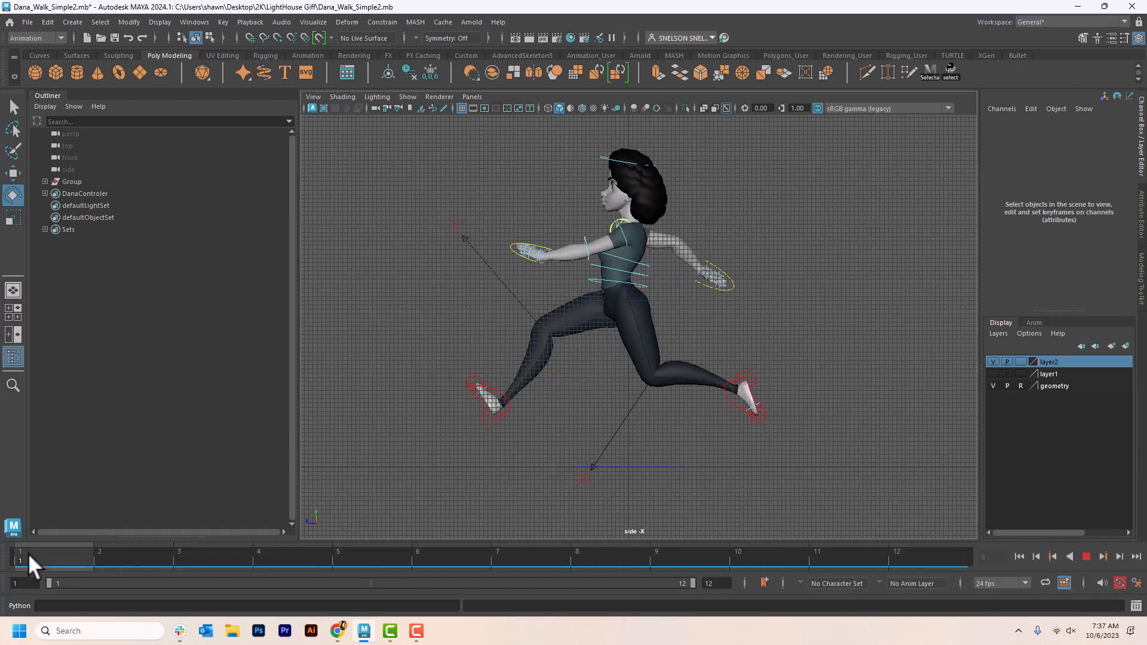
pyautogui.press('Escape')
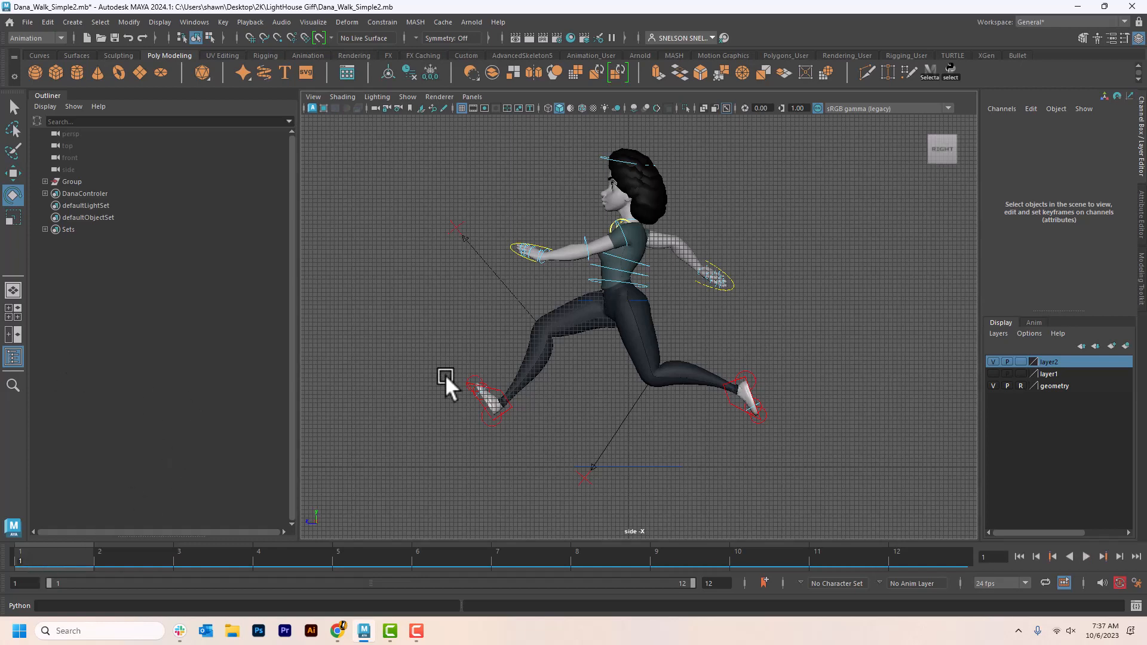
pyautogui.rightClick(628, 256)
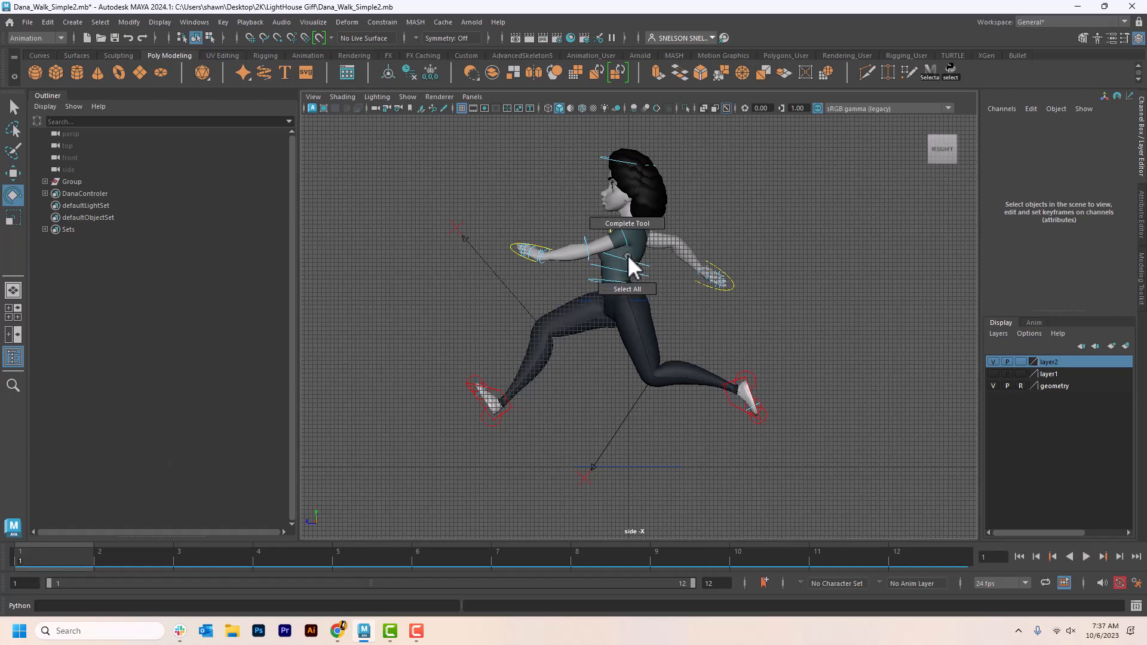
pyautogui.click(630, 288)
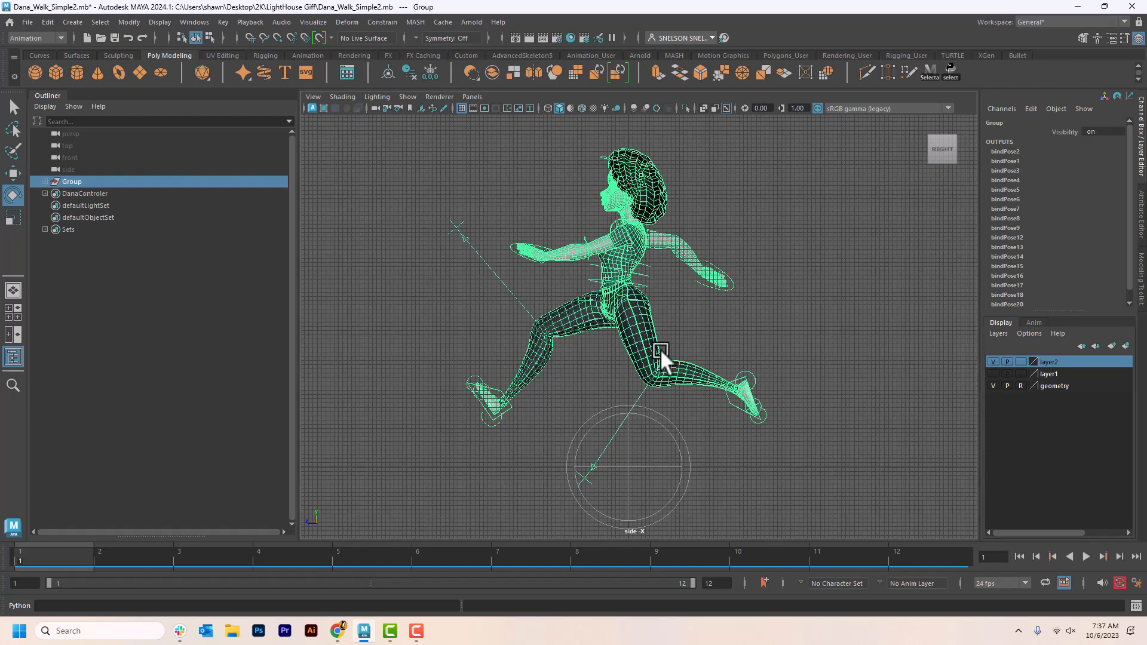
pyautogui.click(113, 306)
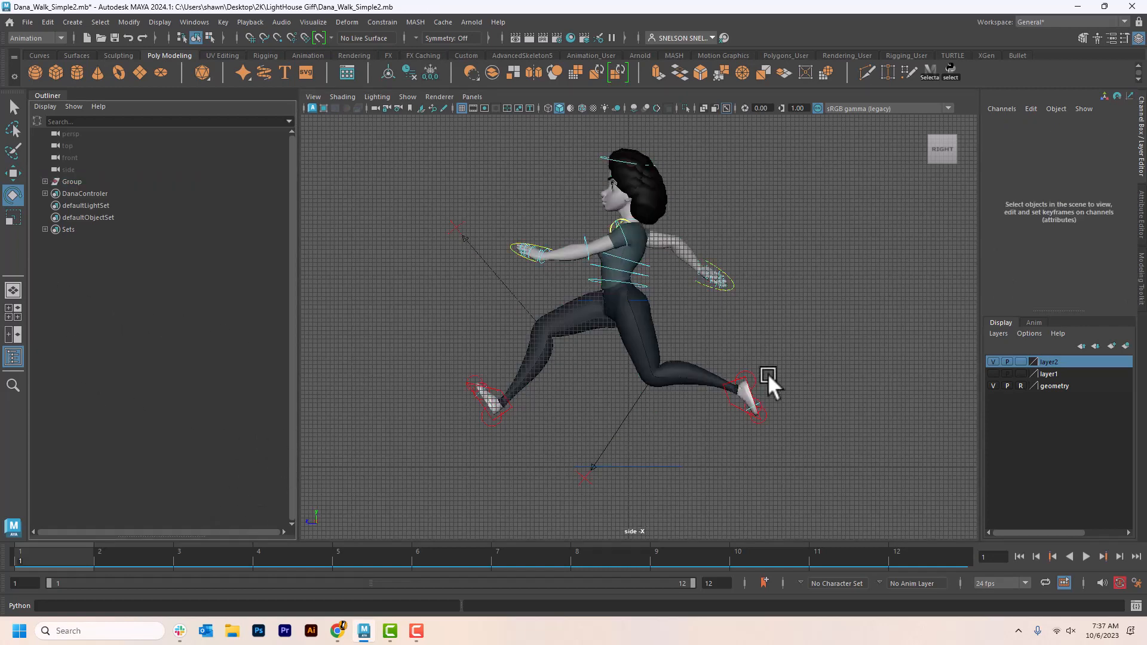
# At frame 3, lower the RootX_M hip control to about -9.2 Translate Y
pyautogui.moveTo(83, 554); pyautogui.dragTo(220, 560)
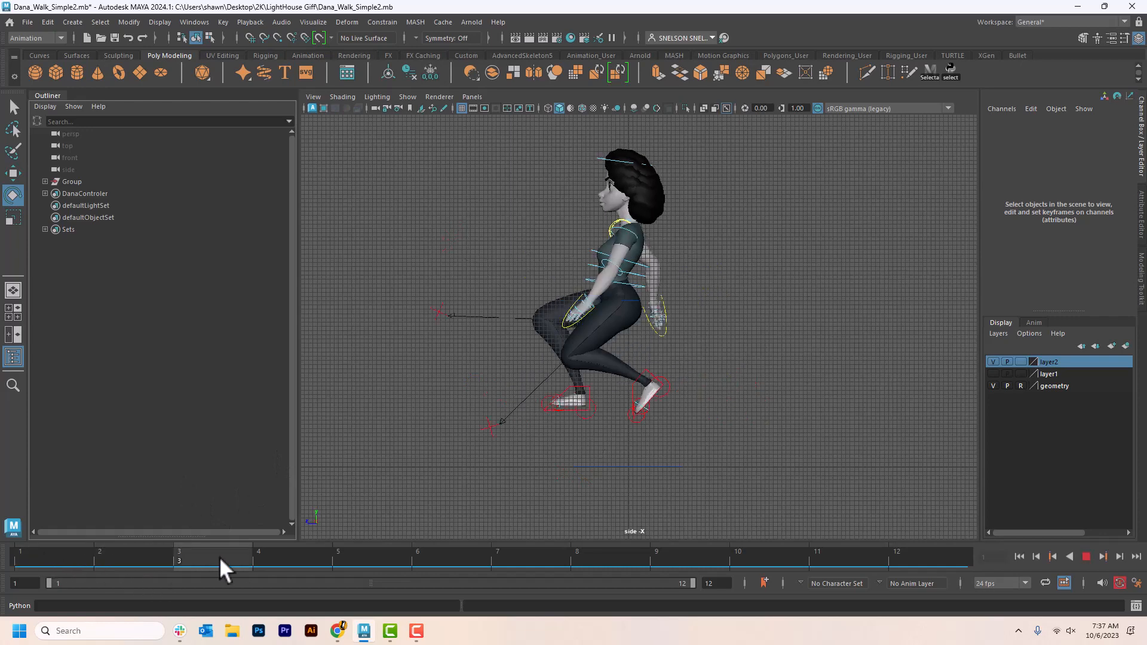
pyautogui.click(629, 300)
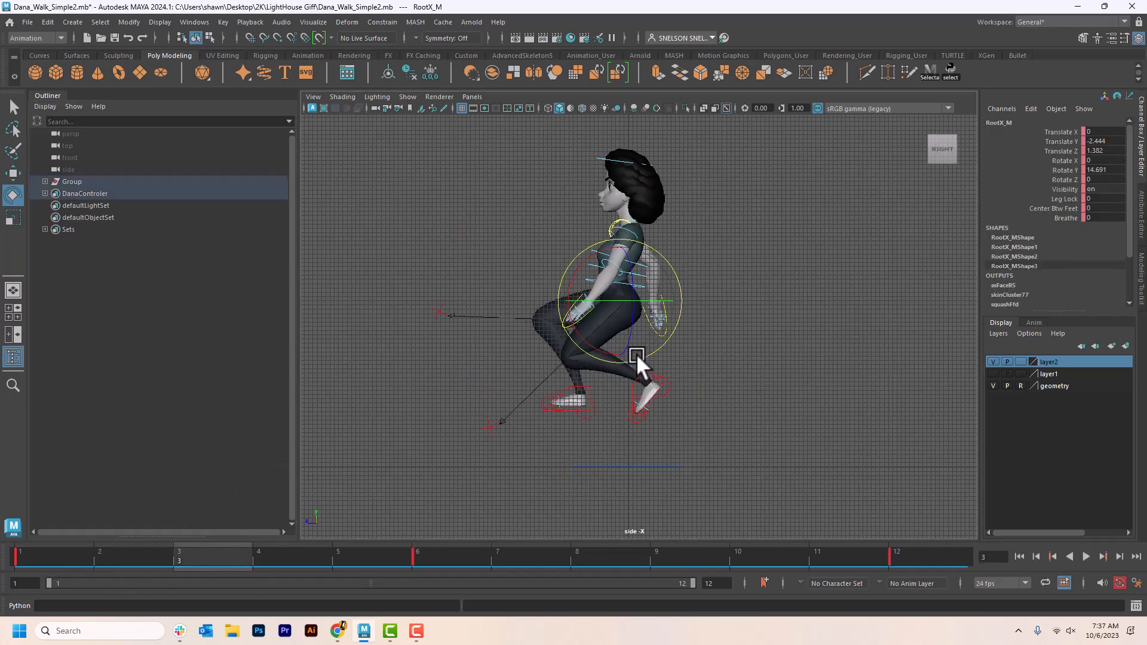
pyautogui.press('w')
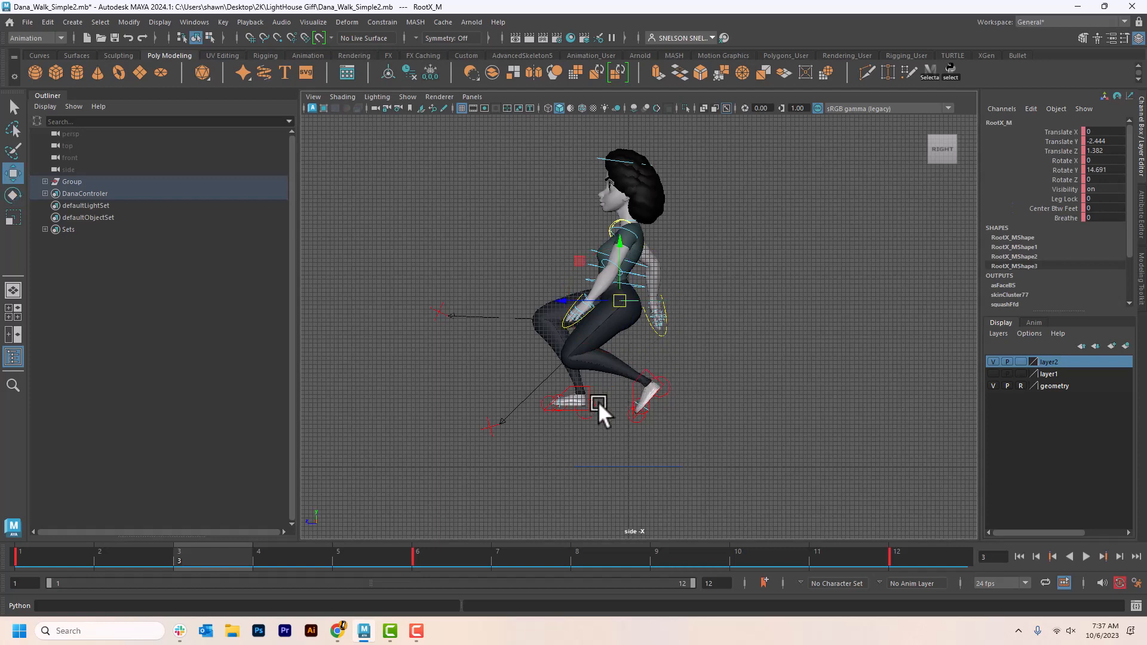
pyautogui.press('capslock')
pyautogui.click(585, 384)
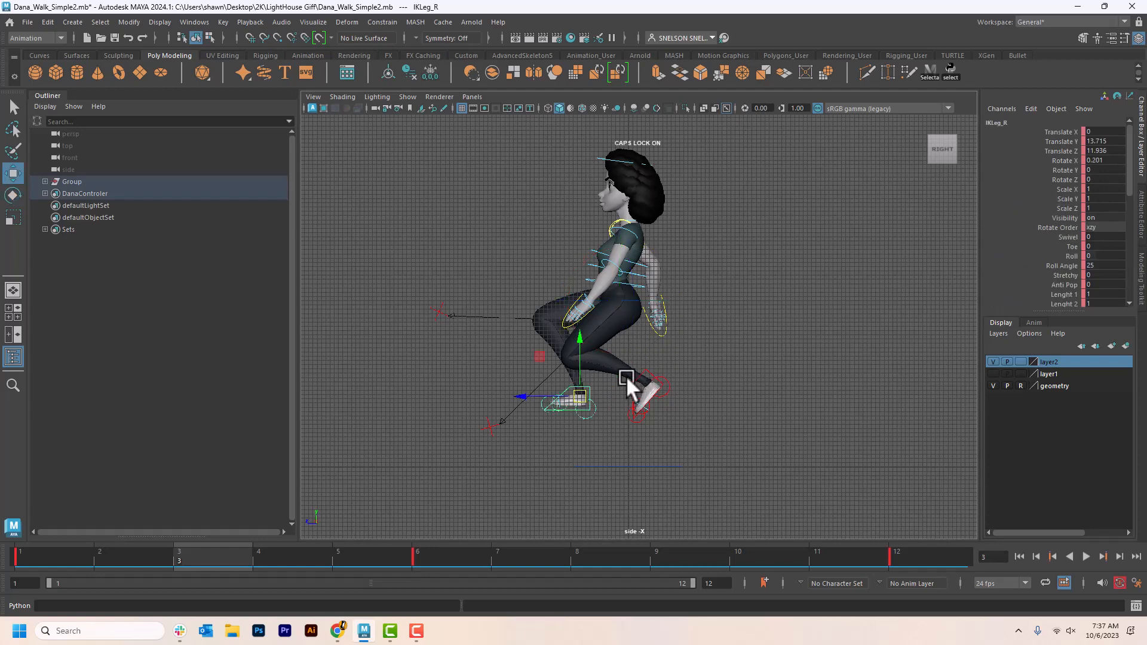
pyautogui.click(632, 302)
pyautogui.click(619, 287)
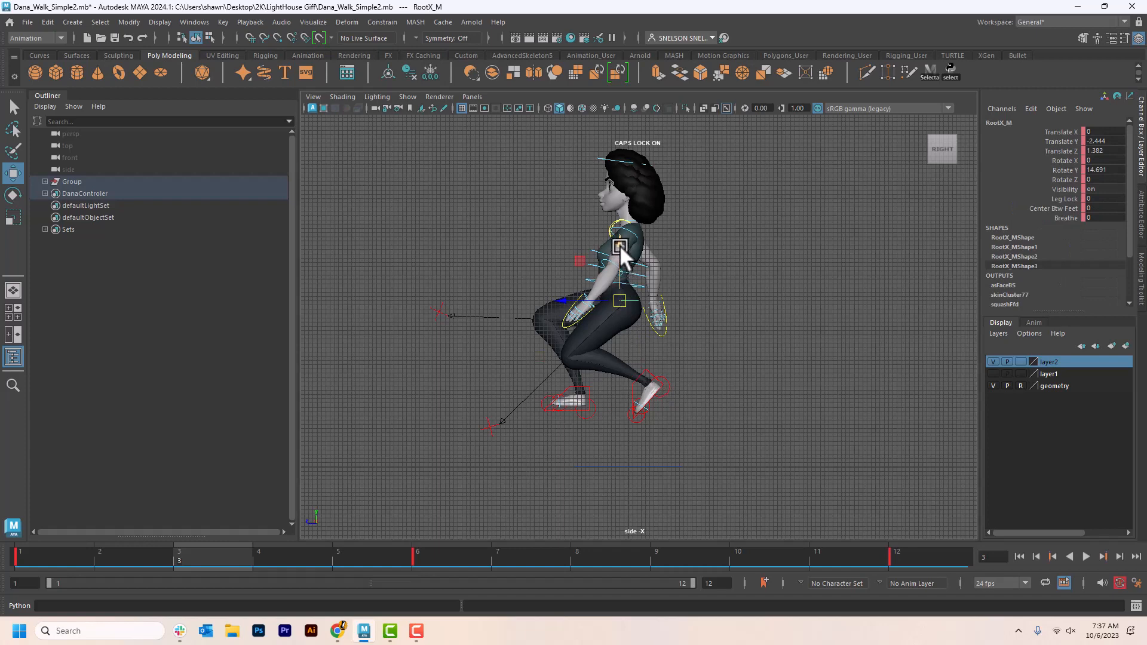
pyautogui.moveTo(620, 246); pyautogui.dragTo(618, 275)
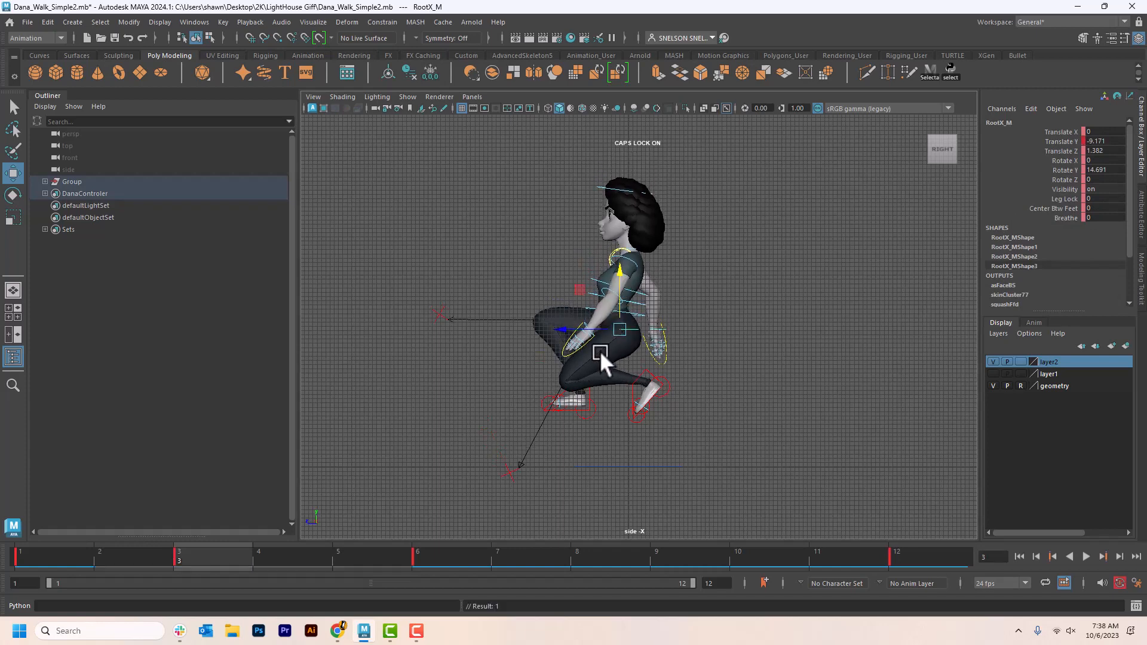
# Plant the right foot control on the ground beneath the body at about -0.9 Translate Y and -0.7 Translate Z, keying it at frame 3
pyautogui.click(590, 389)
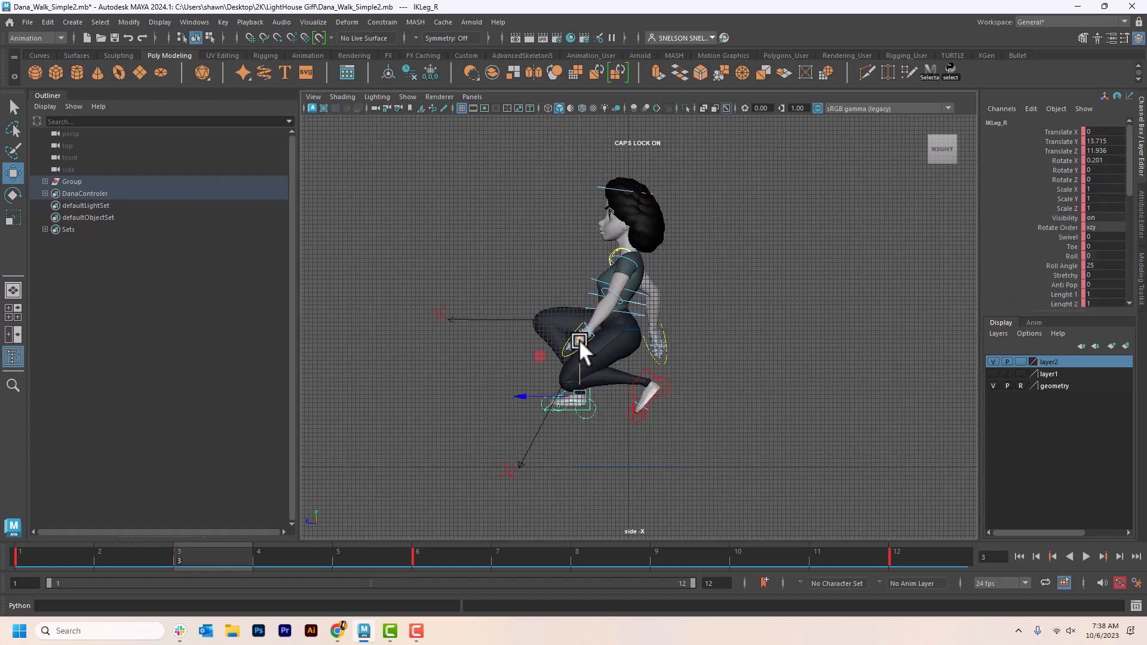
pyautogui.moveTo(578, 340); pyautogui.dragTo(586, 401)
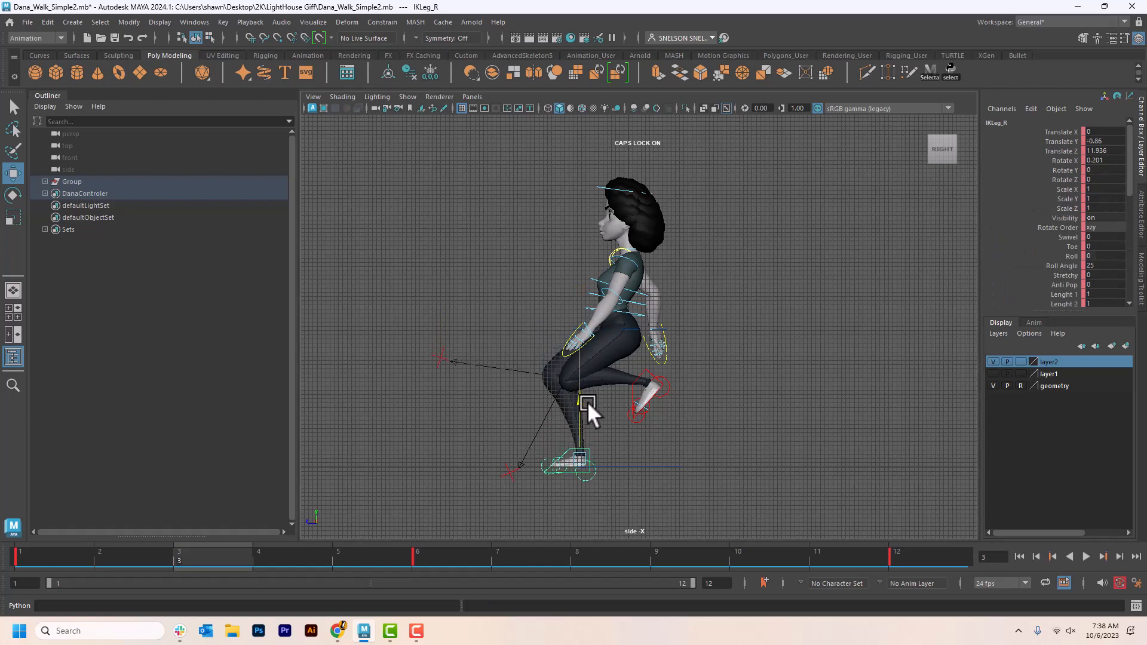
pyautogui.press('s')
pyautogui.moveTo(520, 457); pyautogui.dragTo(574, 464)
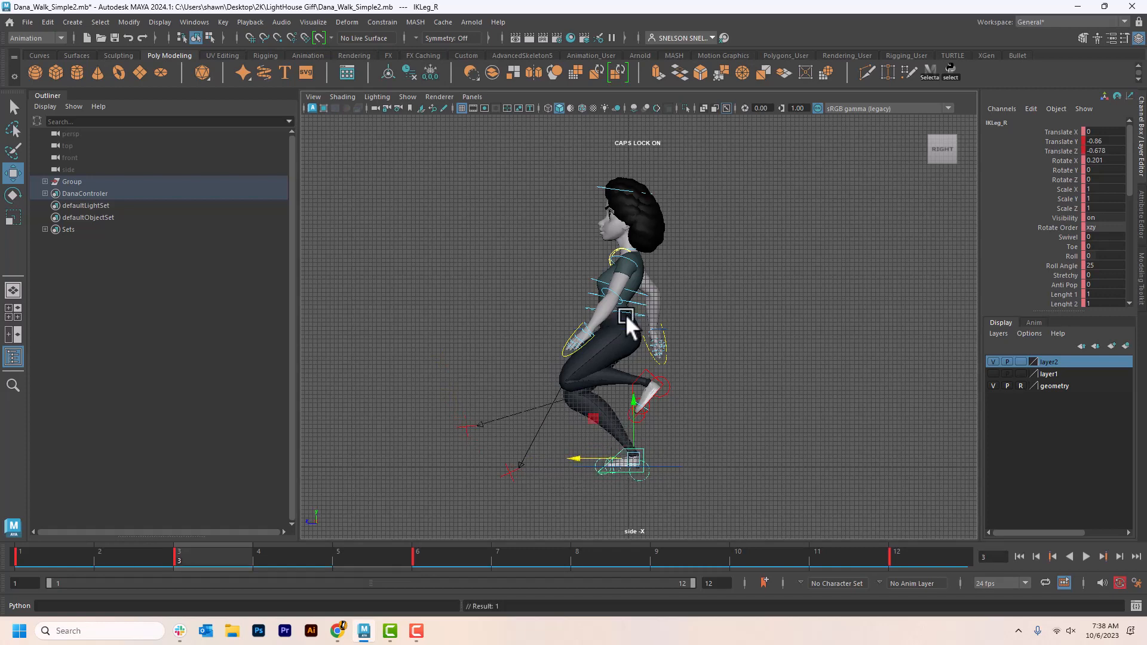
# At frame 3, lower the RootX_M hip control to about -10 Translate Y and lean it forward to about 29, 13, 7 in rotation, keying it
pyautogui.click(635, 330)
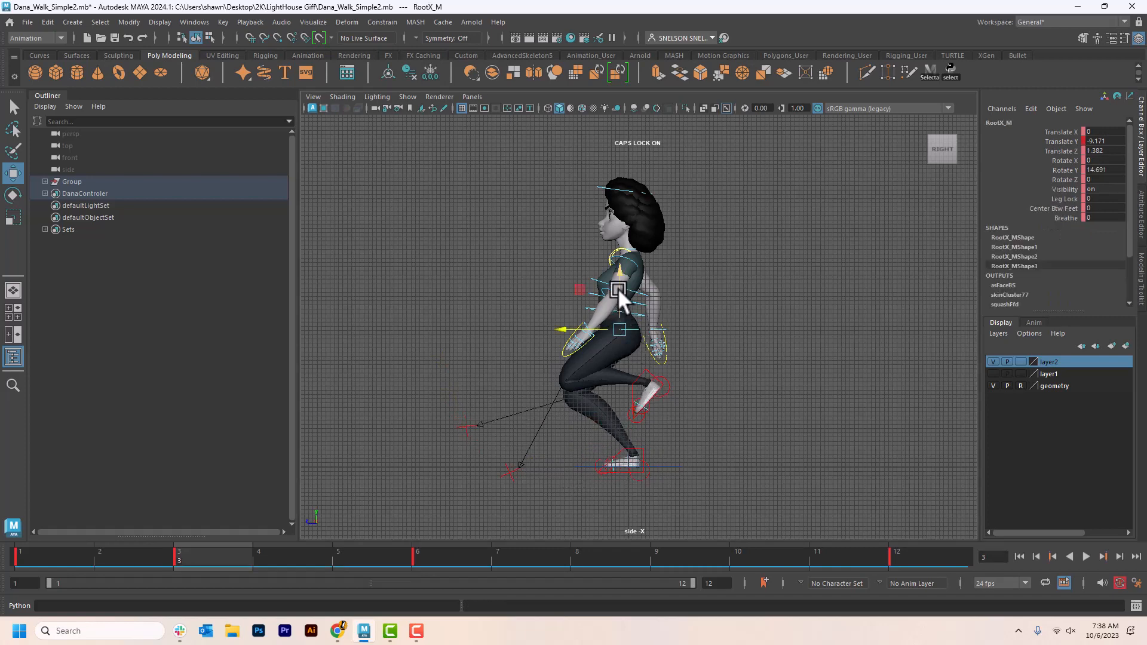
pyautogui.moveTo(617, 288); pyautogui.dragTo(618, 291)
pyautogui.press('s')
pyautogui.press('e')
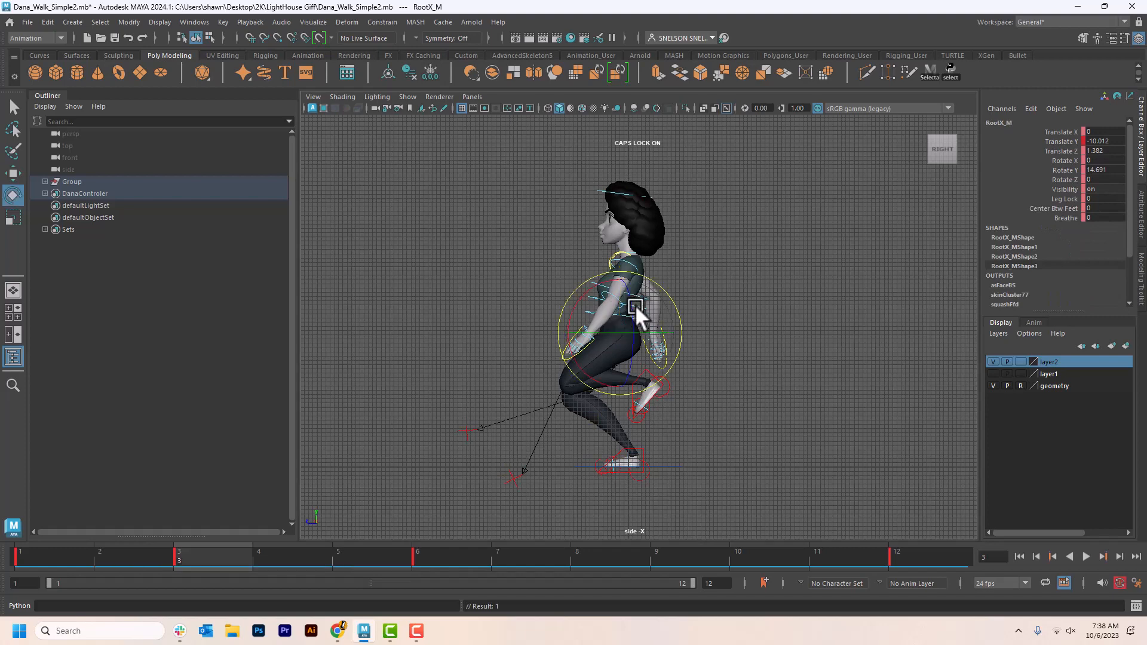
pyautogui.moveTo(676, 312); pyautogui.dragTo(659, 288)
pyautogui.press('s')
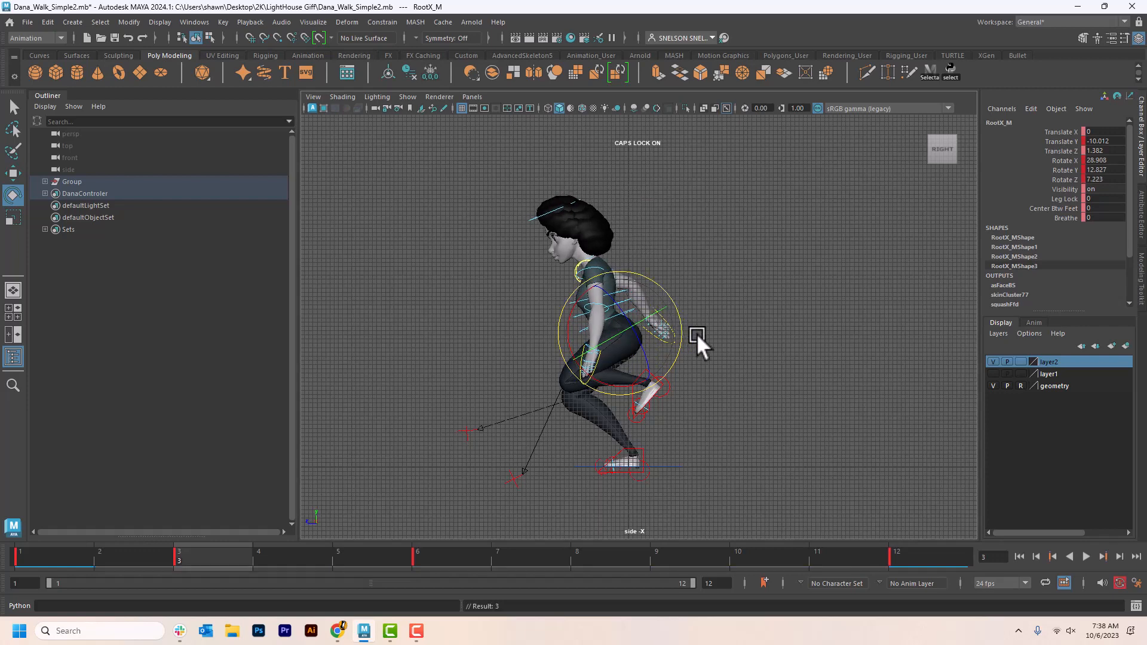
# Play back the cycle from frame 1 to check the forward lean, stopping at frame 9
pyautogui.click(23, 552)
pyautogui.hotkey('alt', 'v')
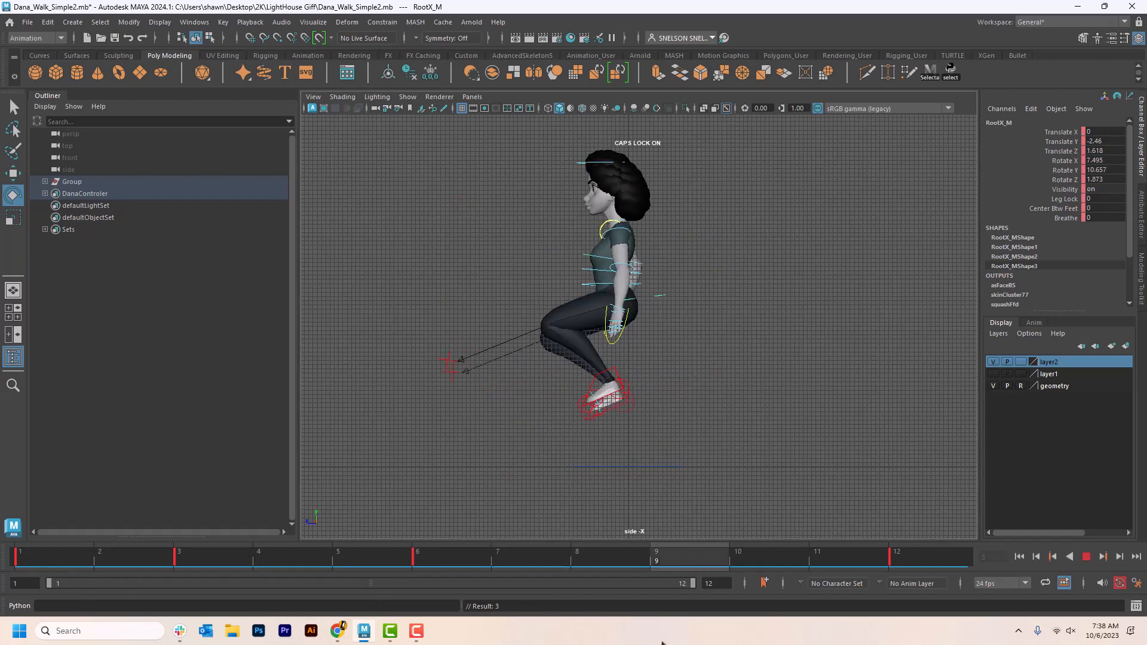
pyautogui.press('Escape')
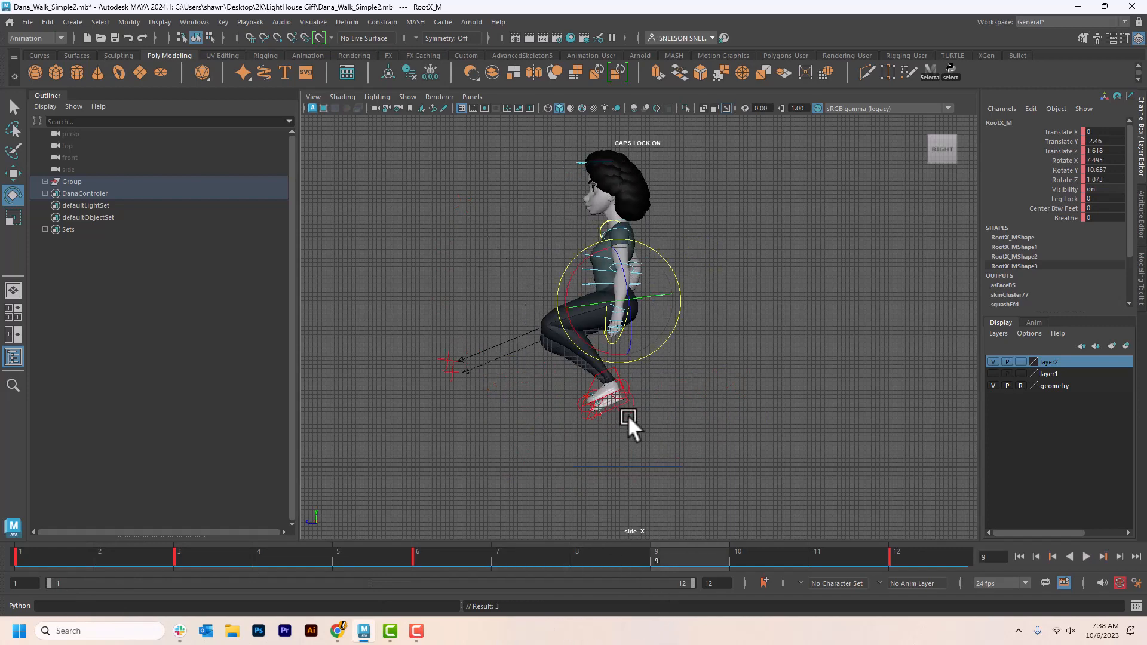
# At frame 9, lower the RootX_M hip control to drop the body into a crouched contact pose
pyautogui.click(711, 321)
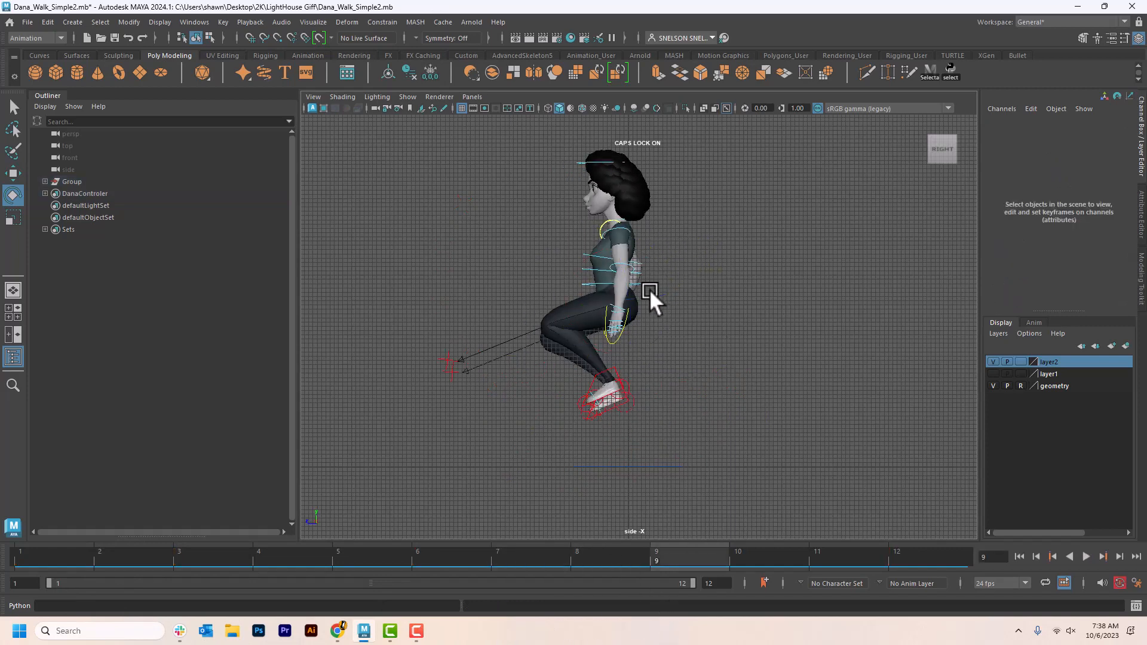
pyautogui.click(650, 295)
pyautogui.press('w')
pyautogui.moveTo(618, 253); pyautogui.dragTo(615, 314)
pyautogui.moveTo(663, 549)
pyautogui.mouseDown()
pyautogui.moveTo(623, 551)
pyautogui.moveTo(658, 560)
pyautogui.mouseUp()
# At frame 9, lower the left foot control to about 0.6 Translate Y and rotate the foot flat on the ground, keying it
pyautogui.click(558, 371)
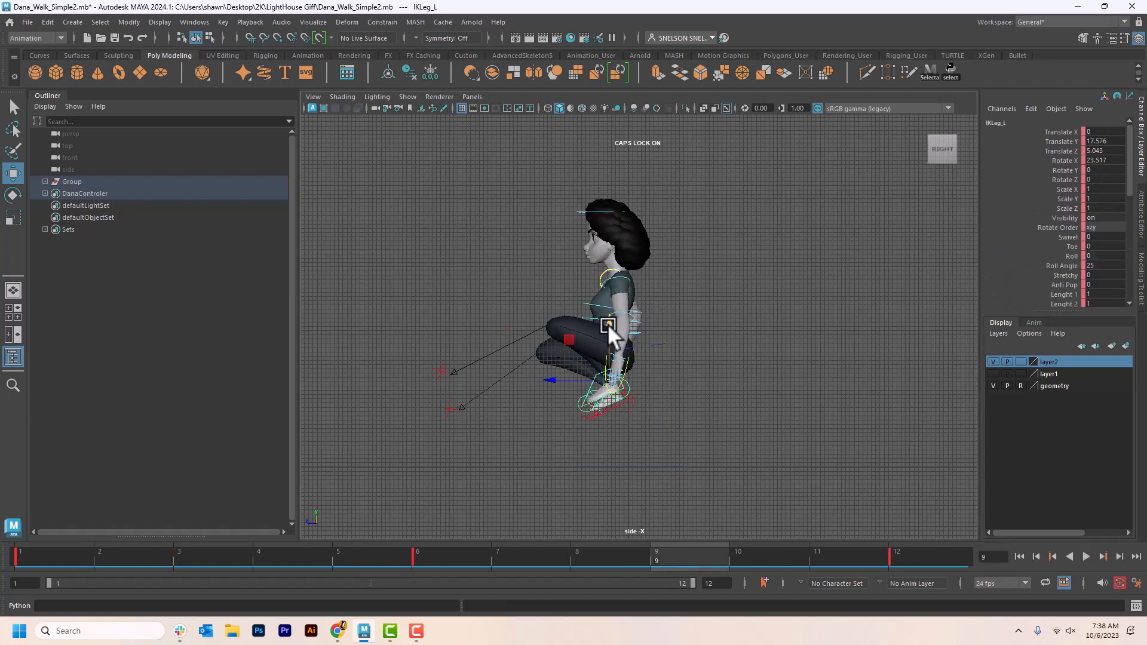
pyautogui.moveTo(607, 323); pyautogui.dragTo(611, 393)
pyautogui.press('s')
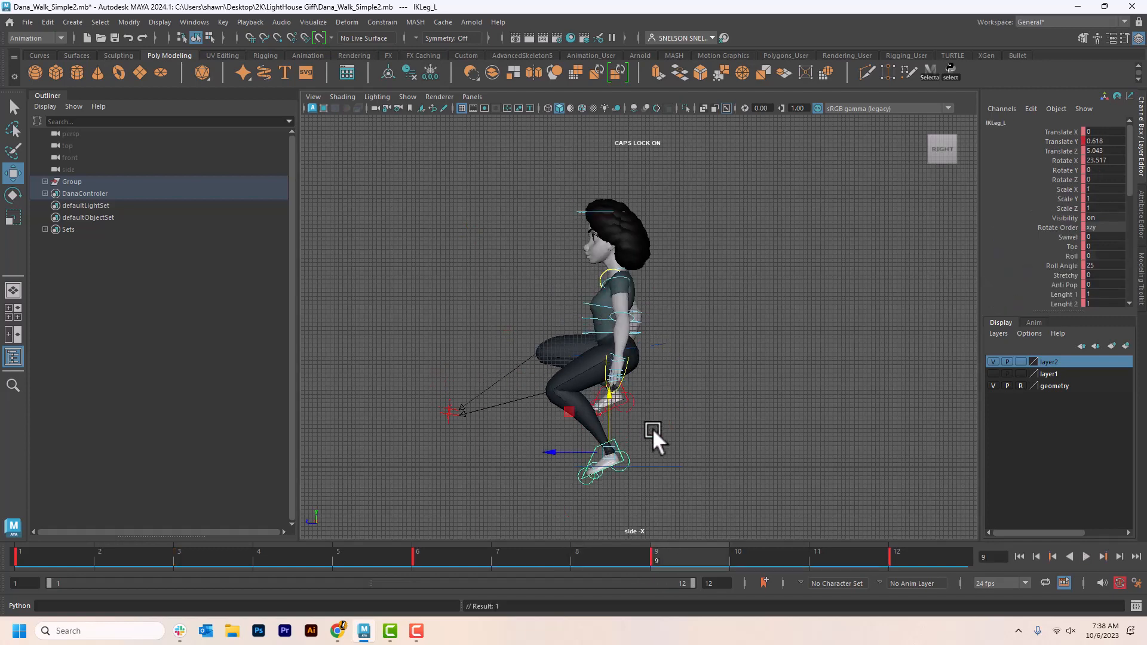
pyautogui.press('e')
pyautogui.moveTo(661, 446); pyautogui.dragTo(667, 475)
# Scrub through to frame 12 and play back the cycle to check the new left-foot contact pose
pyautogui.moveTo(689, 559); pyautogui.dragTo(964, 560)
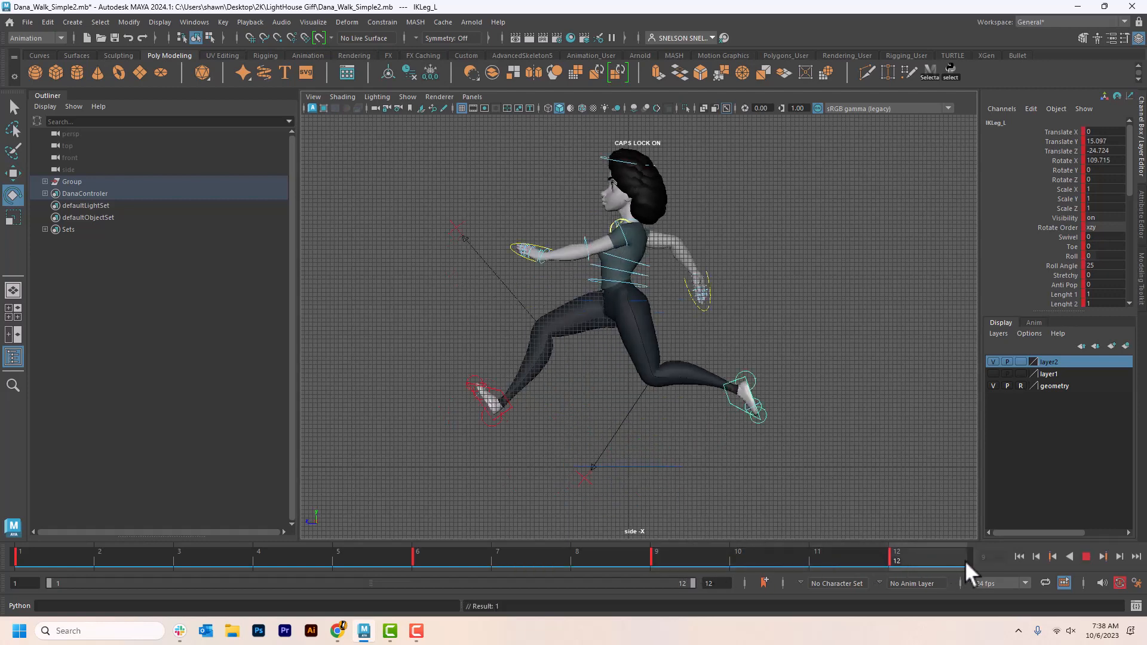
pyautogui.click(1085, 556)
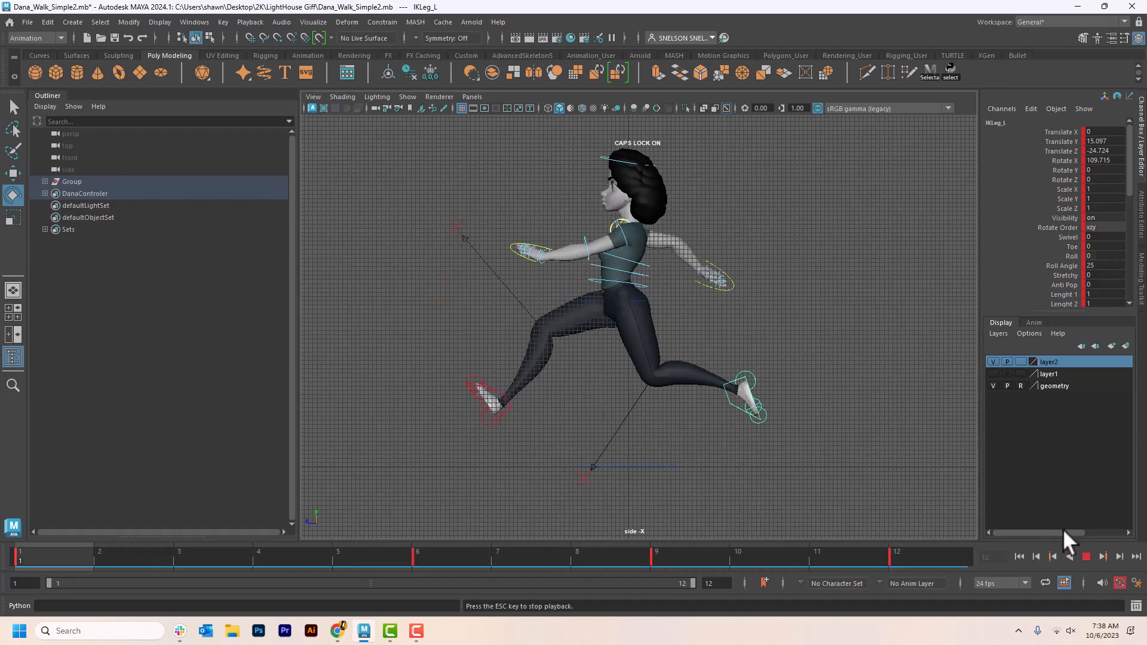
pyautogui.click(1085, 556)
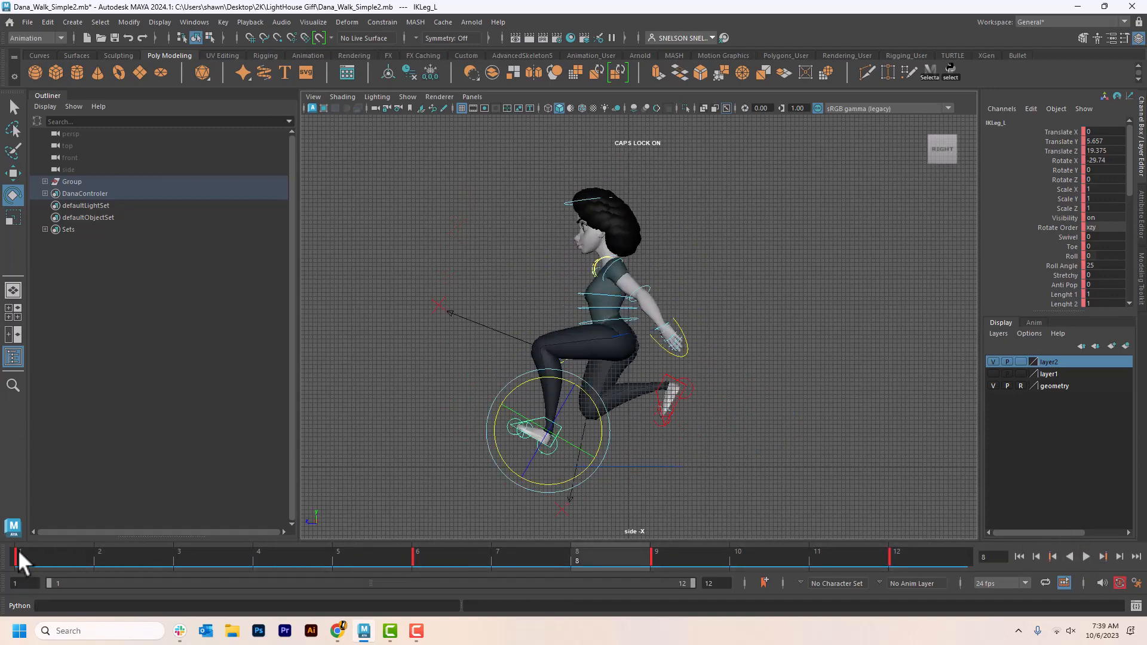
# Return to frame 9 and rotate the RootX_M hip control so the body leans forward
pyautogui.moveTo(17, 549); pyautogui.dragTo(684, 580)
pyautogui.click(658, 343)
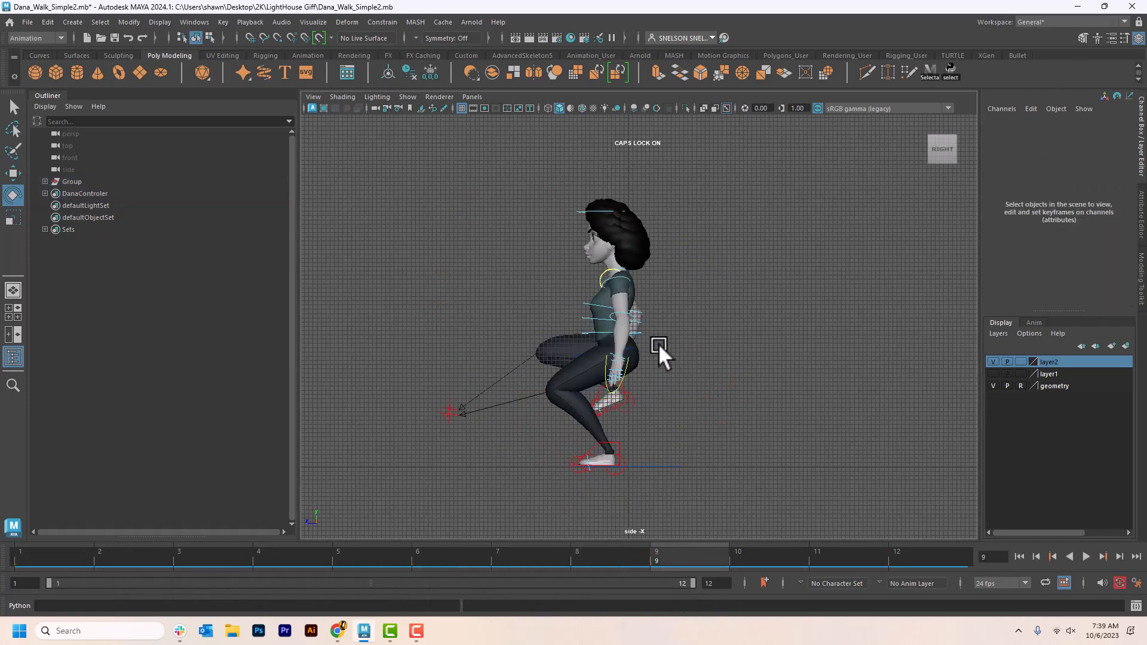
pyautogui.click(654, 339)
pyautogui.moveTo(675, 322); pyautogui.dragTo(675, 300)
# At frame 1, lean the RootX_M hip control forward to about 25.5, 21.8, 11 in X, Y, Z rotation
pyautogui.hotkey('alt', 'v')
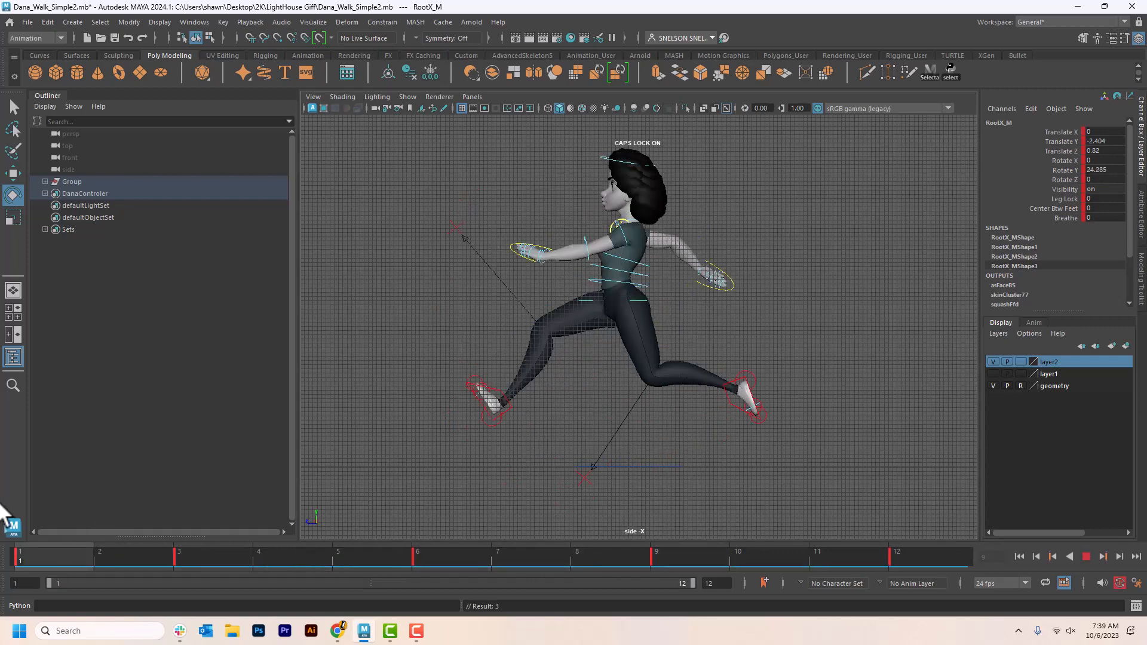
pyautogui.hotkey('alt', 'v')
pyautogui.moveTo(682, 292); pyautogui.dragTo(668, 266)
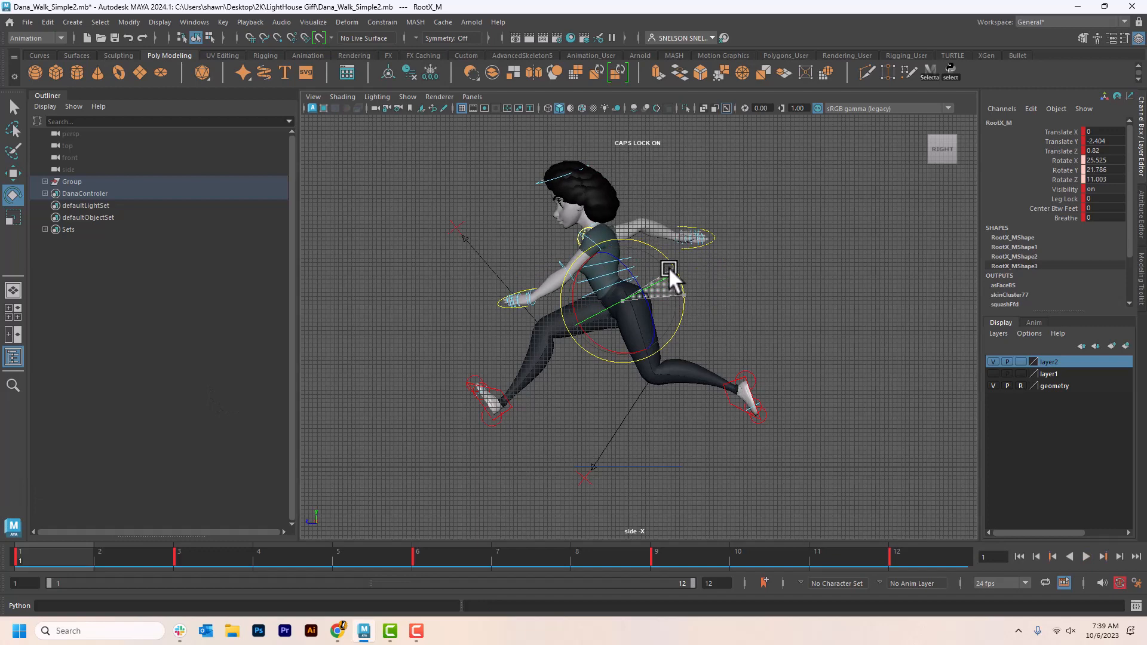
# Copy the RootX_M hip key from frame 1 and paste it at frame 12 so the cycle loops
pyautogui.keyDown('shift'); pyautogui.click(39, 549); pyautogui.keyUp('shift')
pyautogui.rightClick(40, 550)
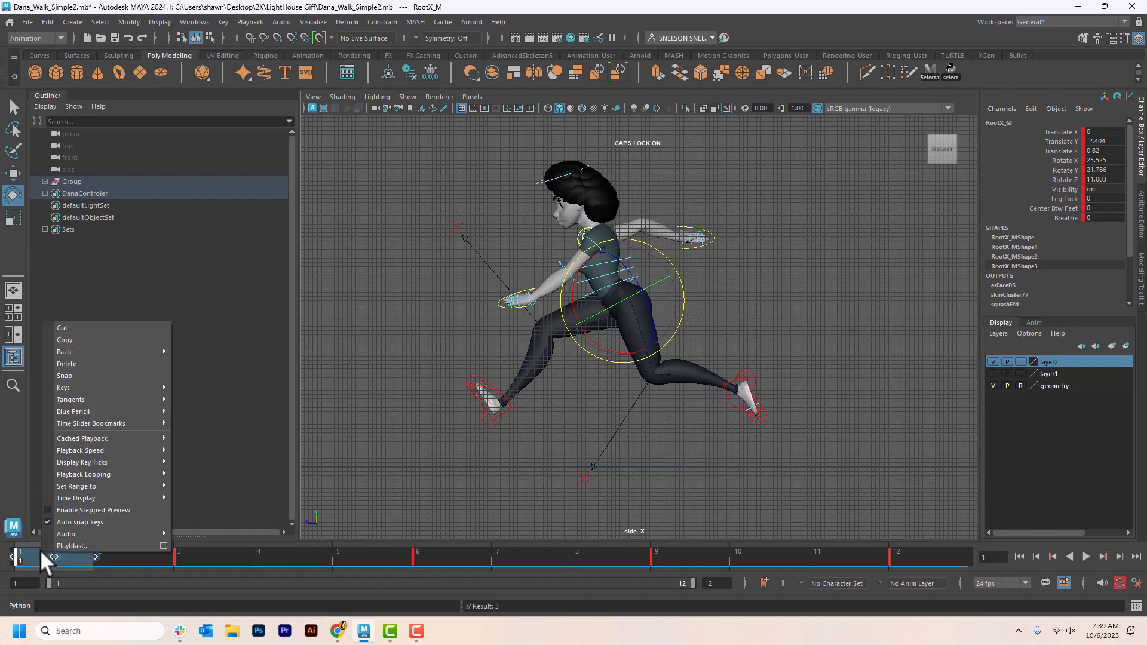
pyautogui.click(69, 339)
pyautogui.click(913, 554)
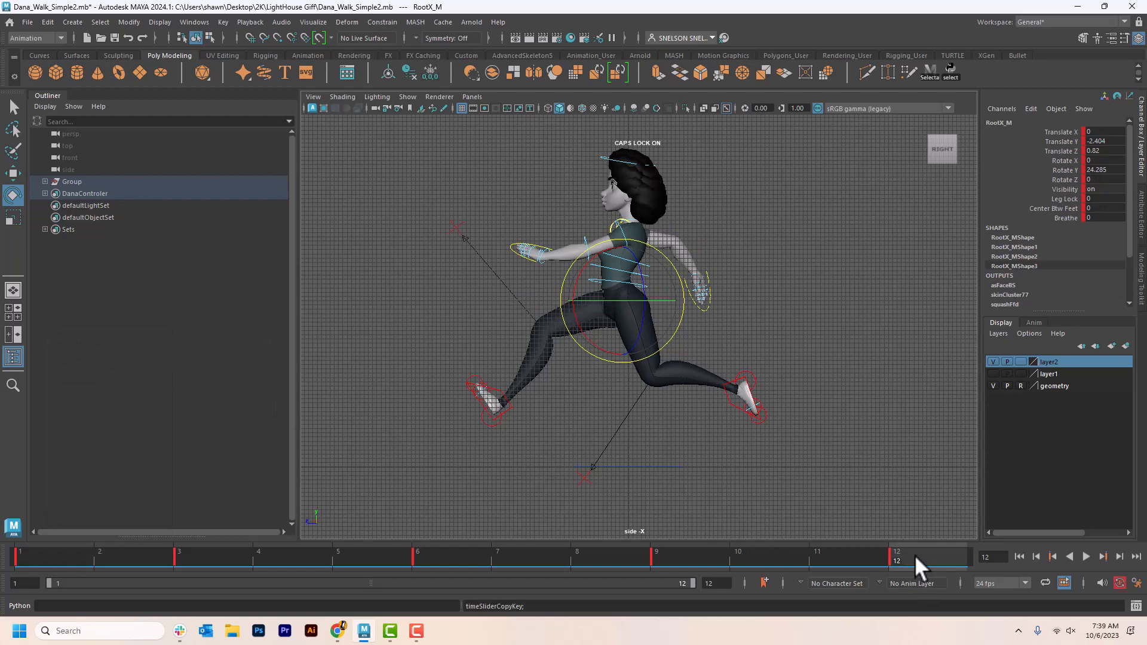
pyautogui.keyDown('shift'); pyautogui.click(915, 555); pyautogui.keyUp('shift')
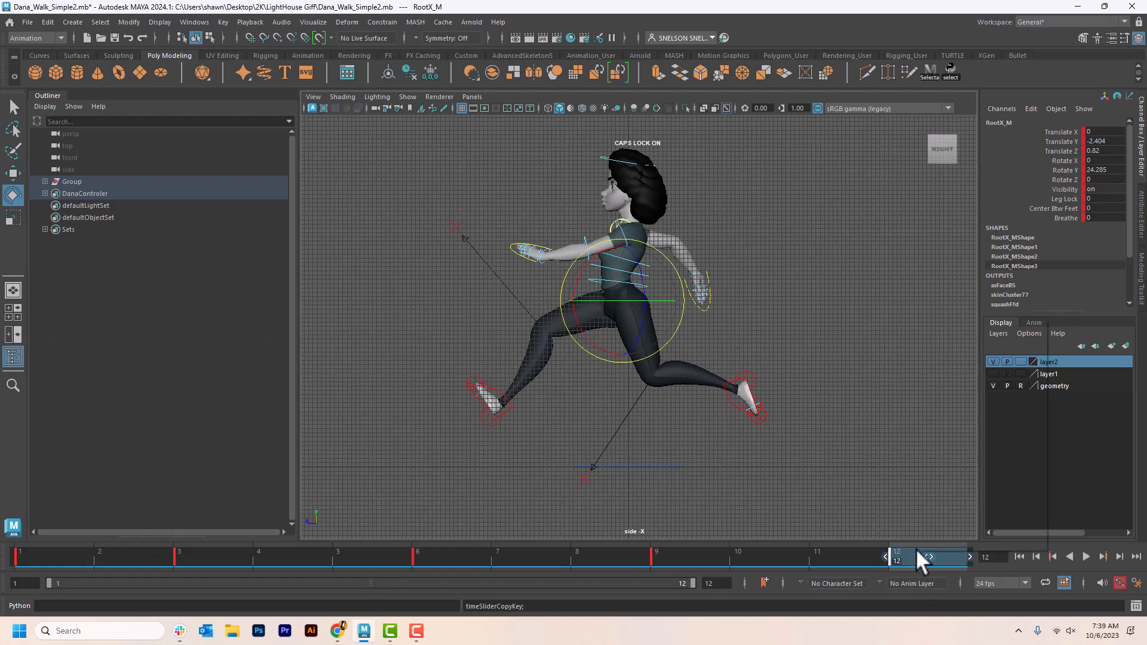
pyautogui.rightClick(915, 549)
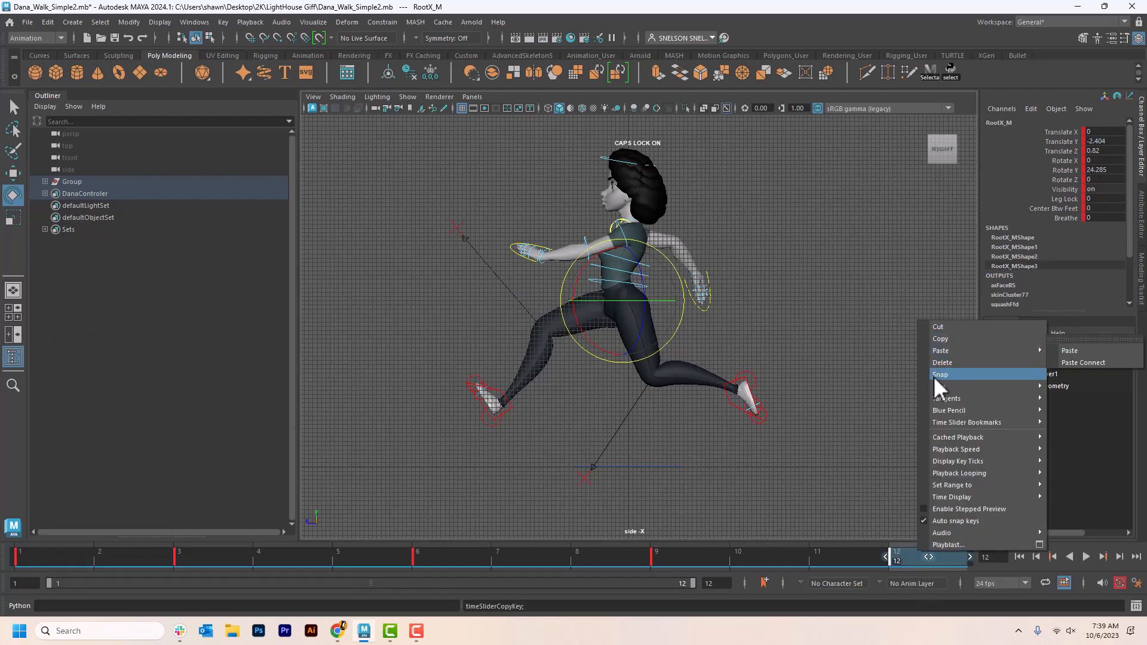
pyautogui.moveTo(942, 350)
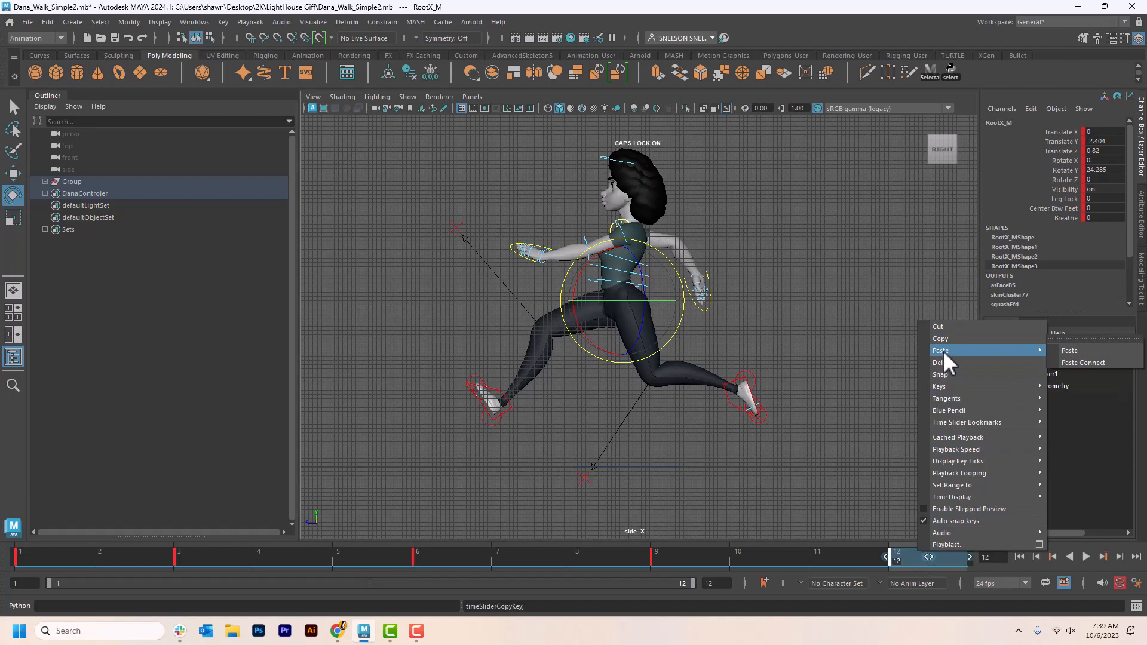
pyautogui.click(1078, 354)
# Play back the run cycle in the side, four-view and enlarged front views to check the leaning motion
pyautogui.click(1086, 556)
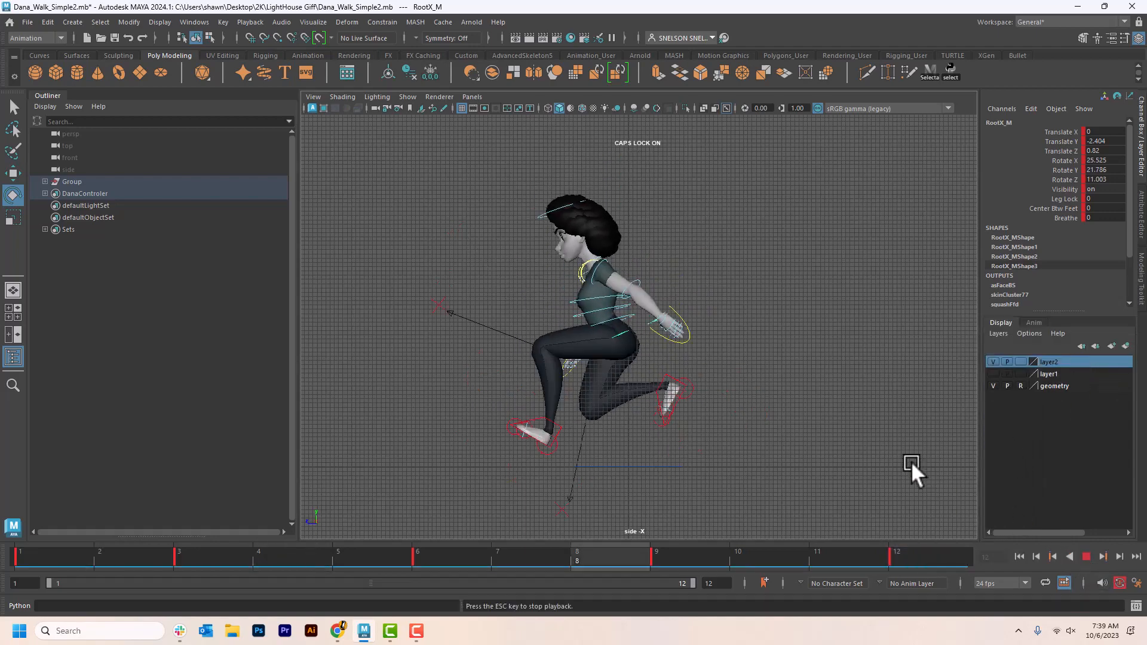
pyautogui.press('space')
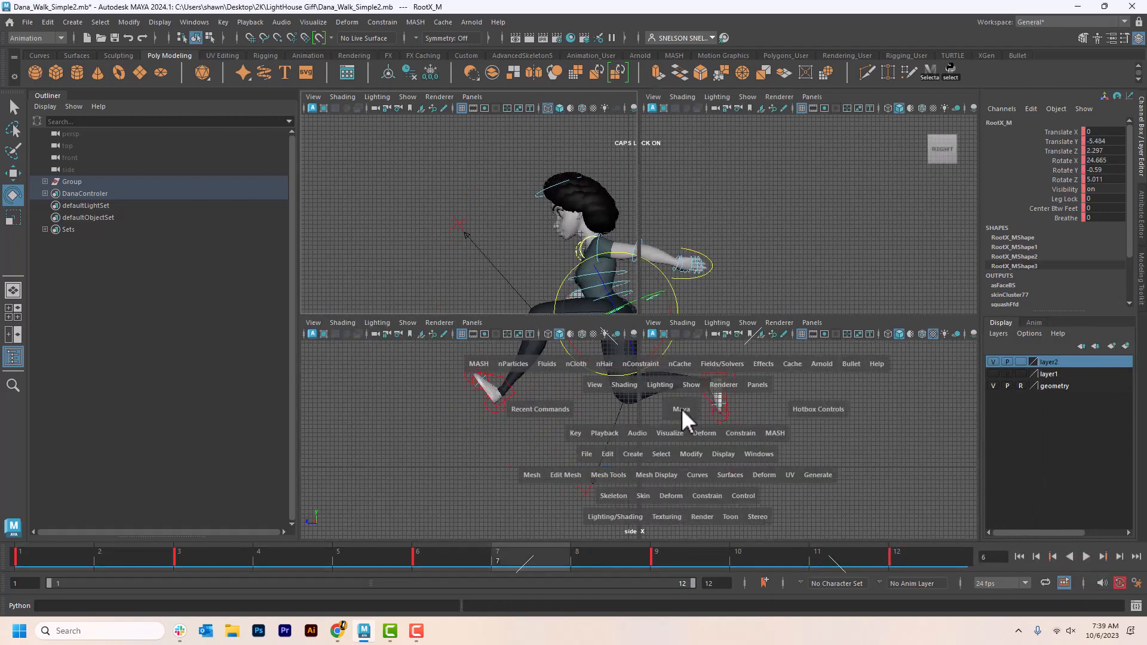
pyautogui.moveTo(681, 410); pyautogui.dragTo(678, 430)
pyautogui.hotkey('alt', 'v')
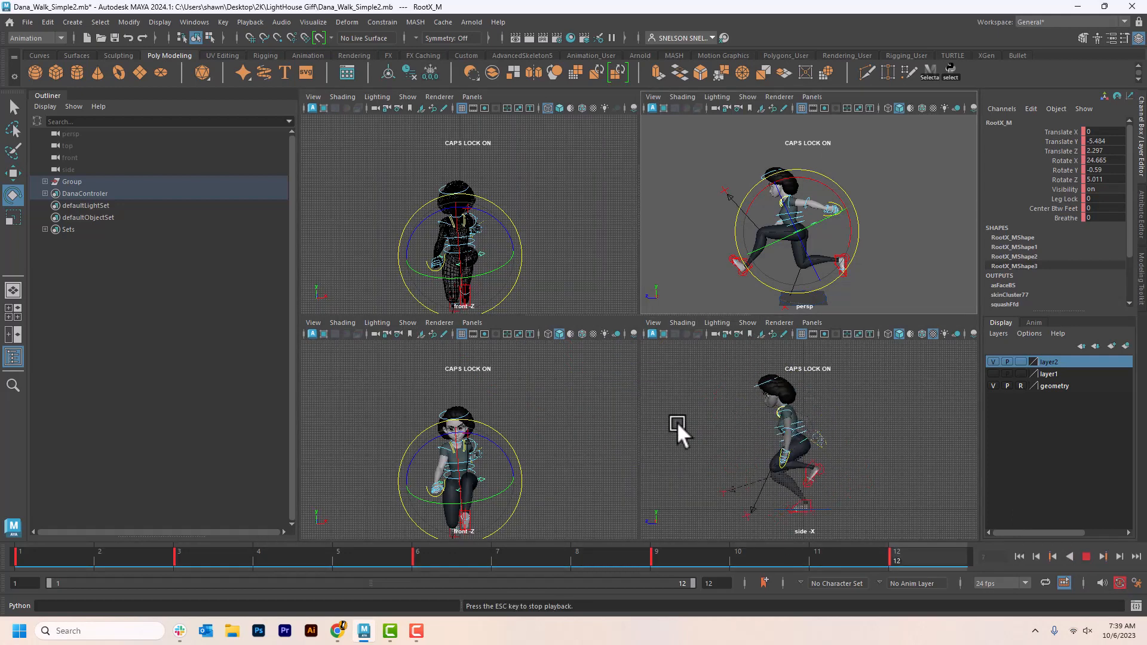
pyautogui.press('space')
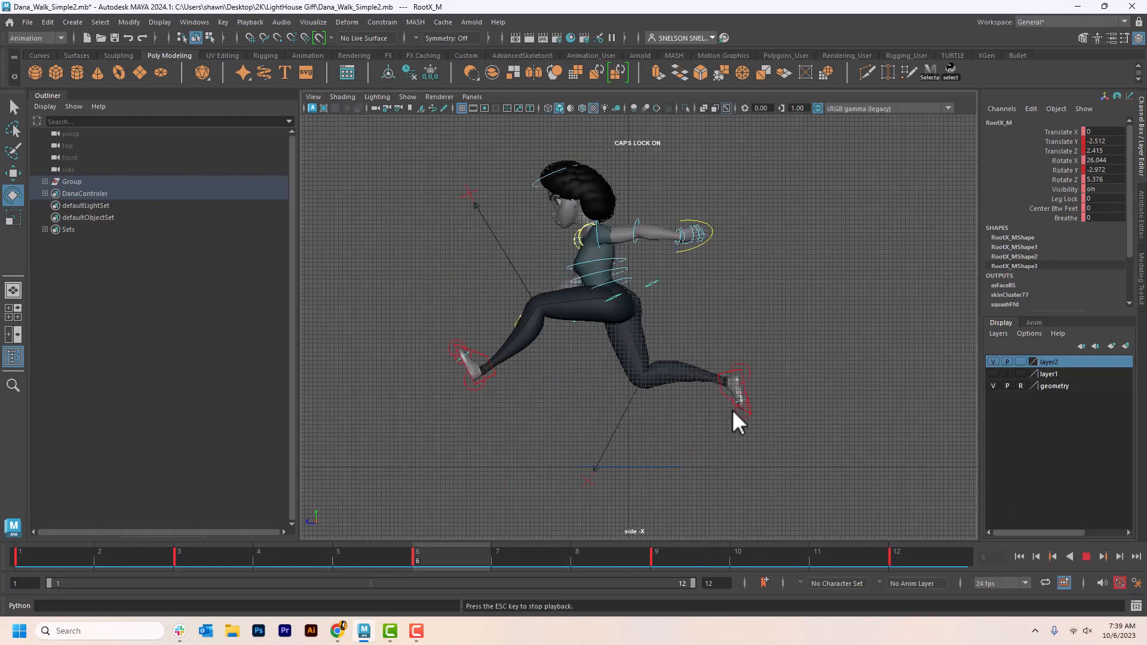
pyautogui.press('space')
pyautogui.moveTo(732, 411); pyautogui.dragTo(732, 442)
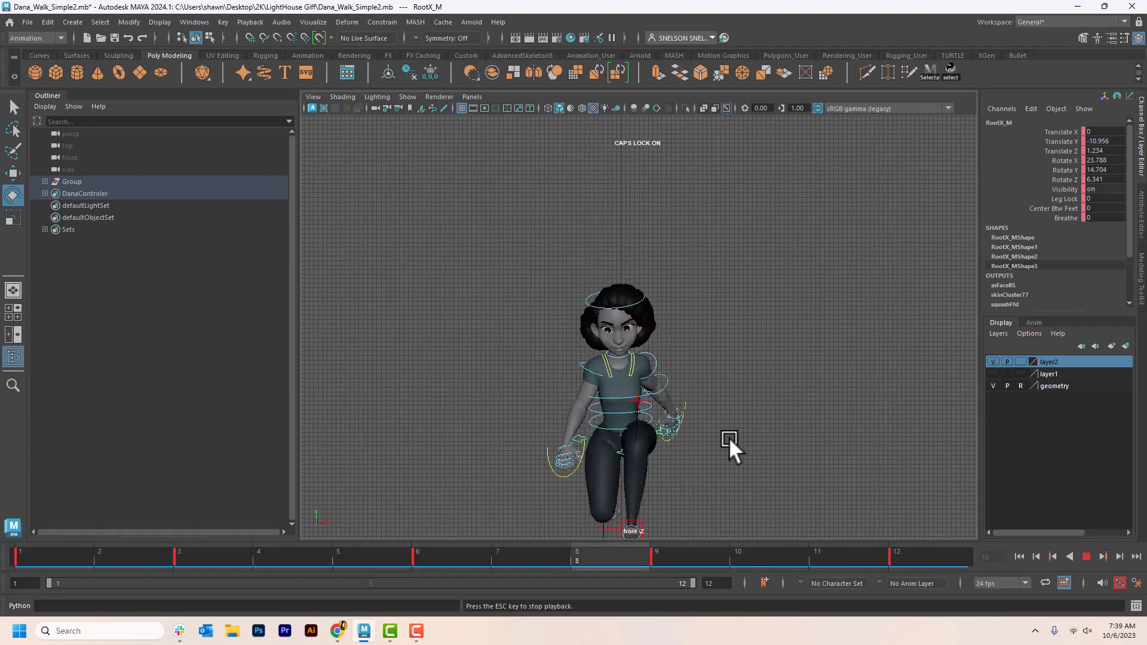
pyautogui.click(1085, 556)
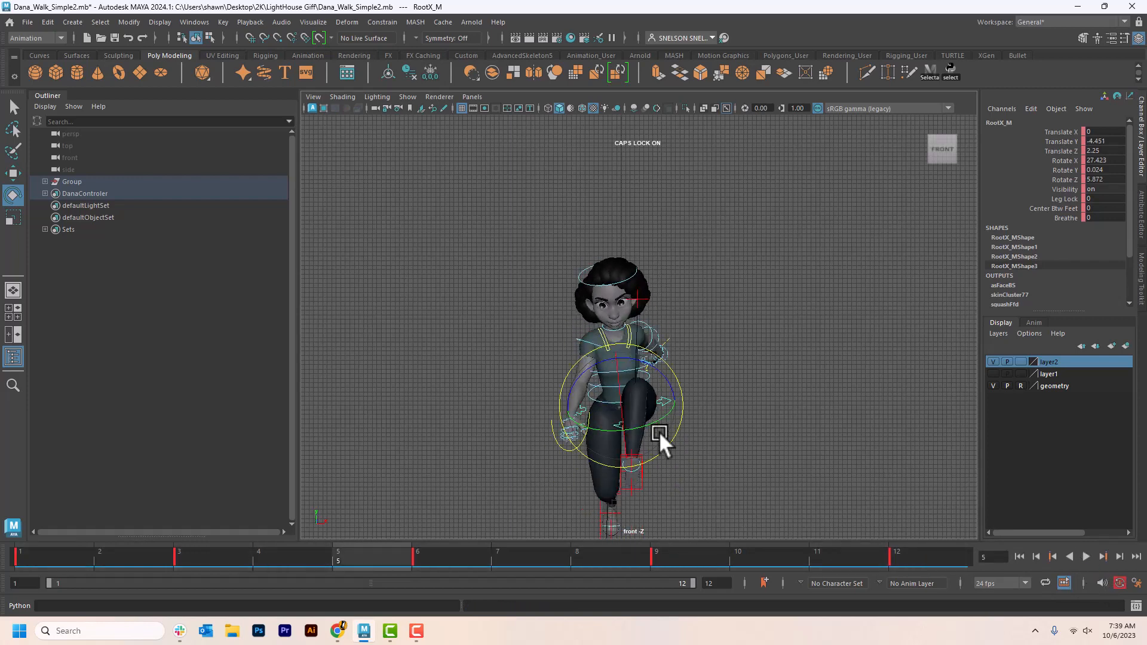
pyautogui.hotkey('alt', 'v')
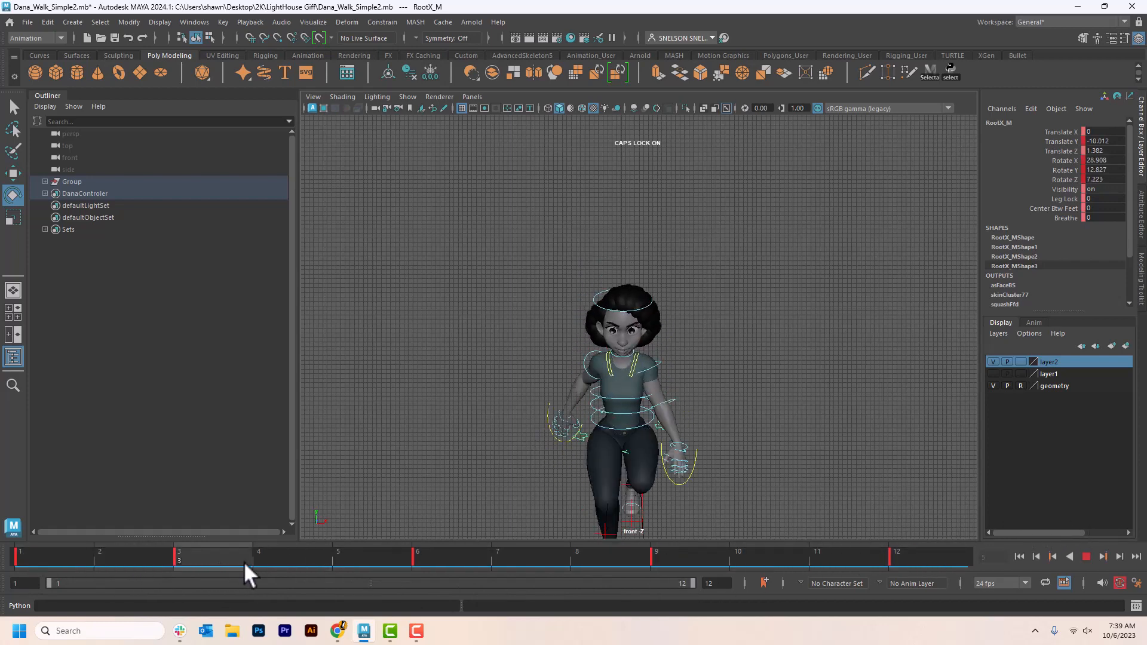
# At frame 6, rotate the FKSpine2_M chest control to about 7.8, -4.2, -1.7 in X, Y, Z and key its rotation
pyautogui.click(432, 556)
pyautogui.press('space')
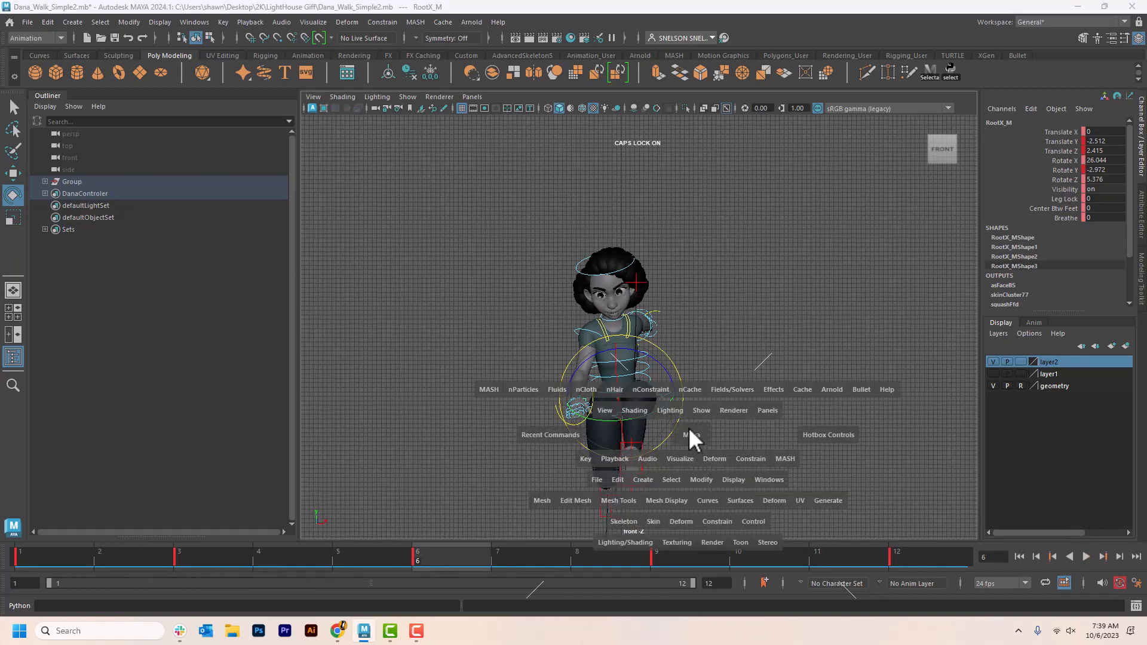
pyautogui.click(736, 393)
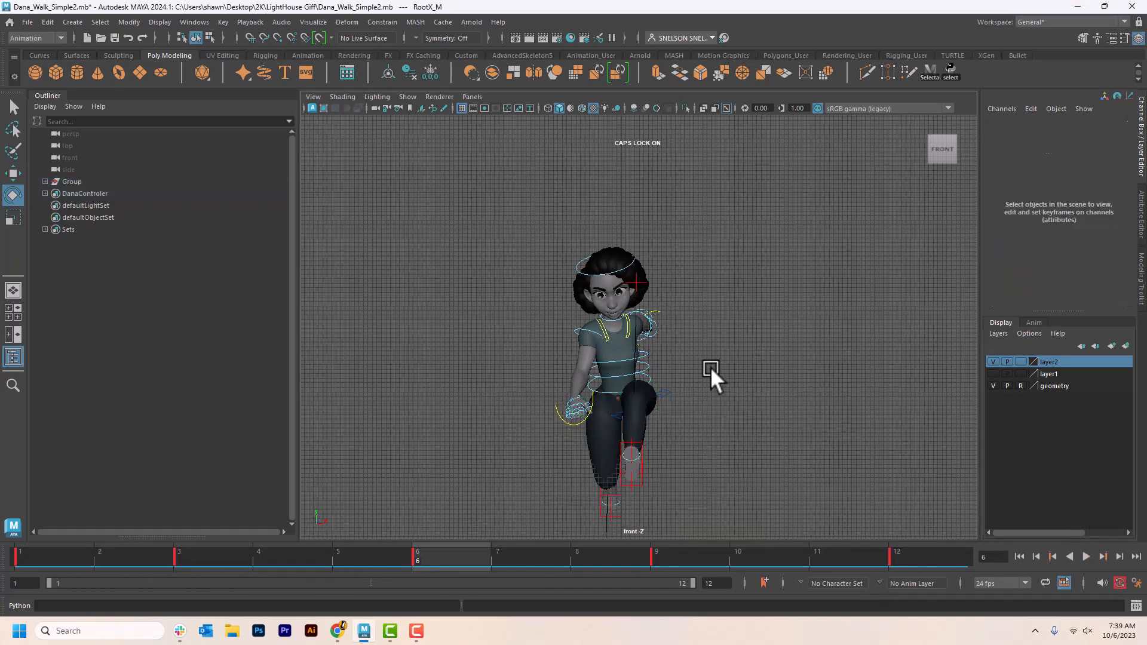
pyautogui.click(659, 352)
pyautogui.moveTo(659, 350); pyautogui.dragTo(672, 345)
pyautogui.hotkey('shift', 'e')
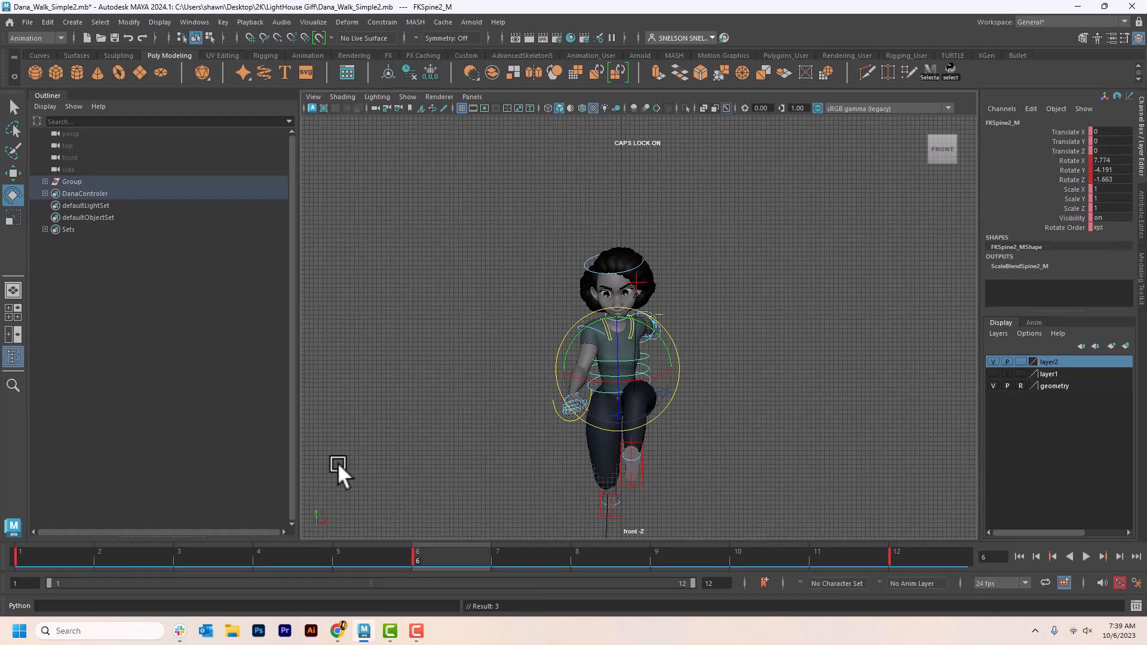
# Rotate the FKSpine2_M chest control to about -5.6, -1.3, -0.6 at frame 1 and -5.8, -1.9, -0.5 at frame 12, keying the rotation
pyautogui.click(36, 557)
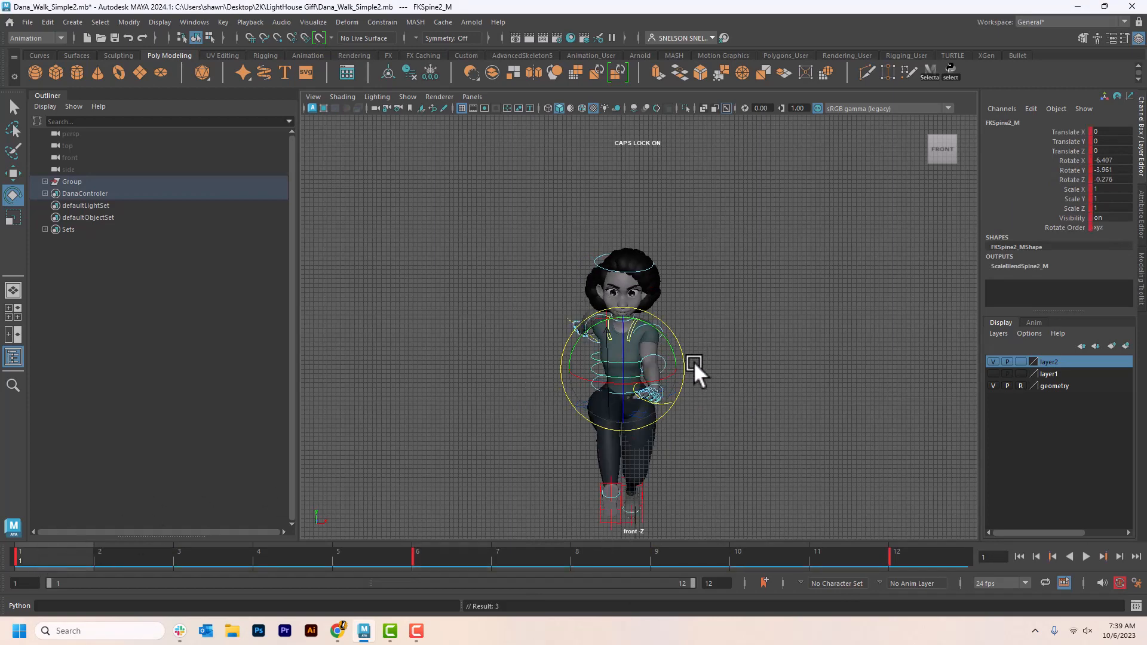
pyautogui.moveTo(683, 370); pyautogui.dragTo(683, 367)
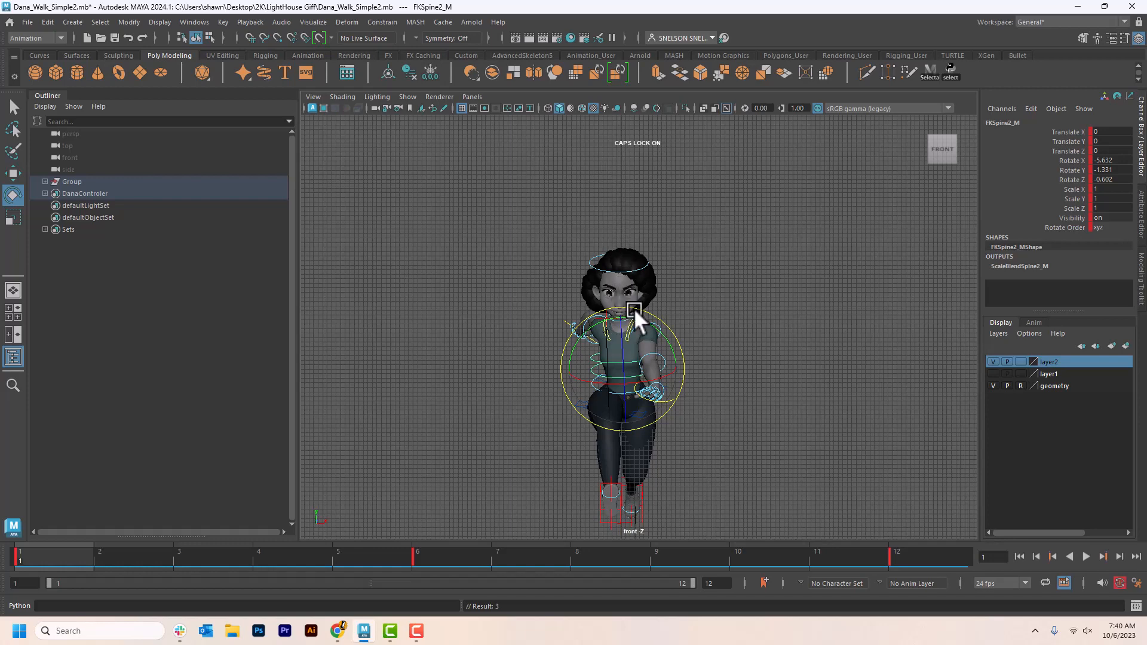
pyautogui.click(903, 558)
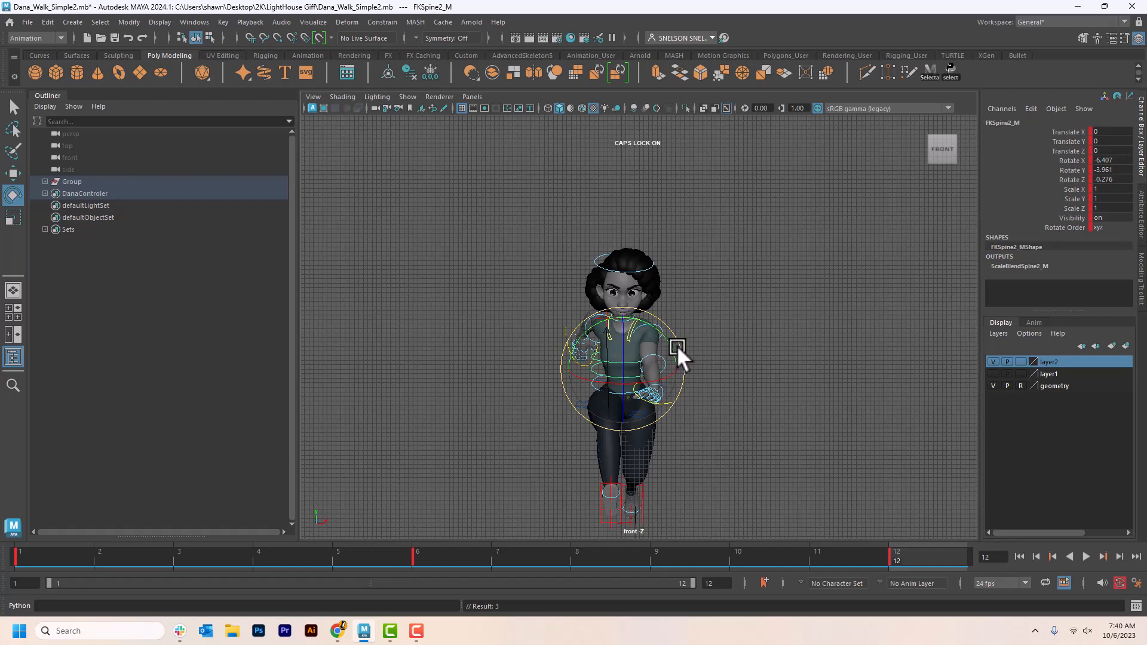
pyautogui.moveTo(678, 348); pyautogui.dragTo(678, 345)
pyautogui.hotkey('shift', 'e')
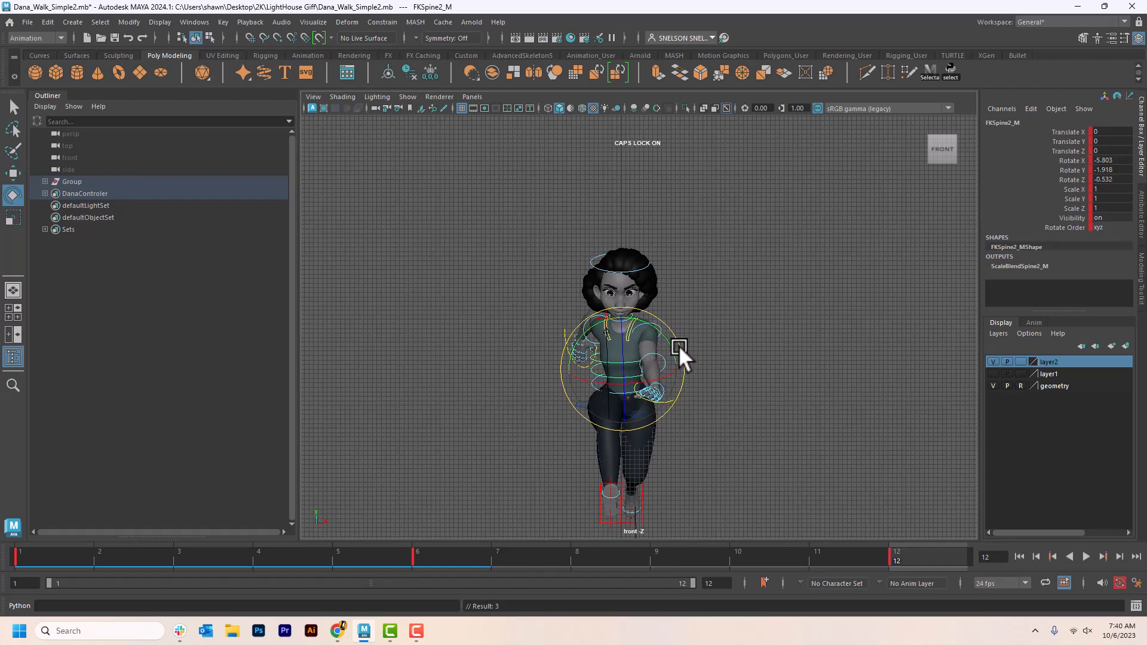
# Play back the cycle from frame 1 in the front view to check the chest rotation
pyautogui.moveTo(927, 564); pyautogui.dragTo(24, 597)
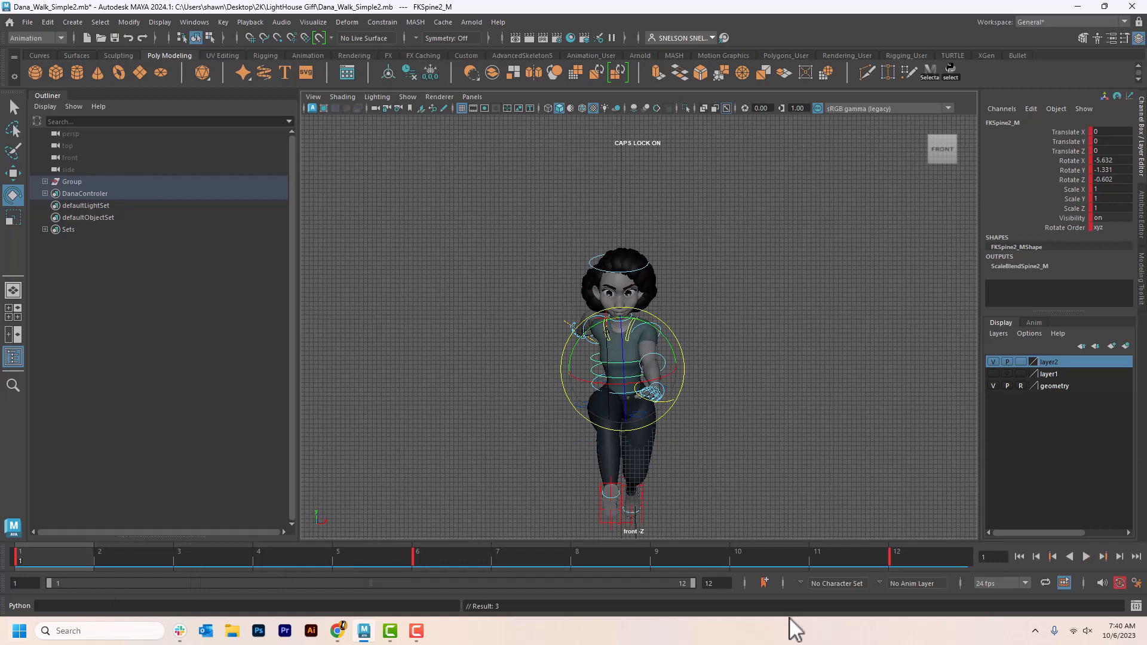
pyautogui.click(1084, 556)
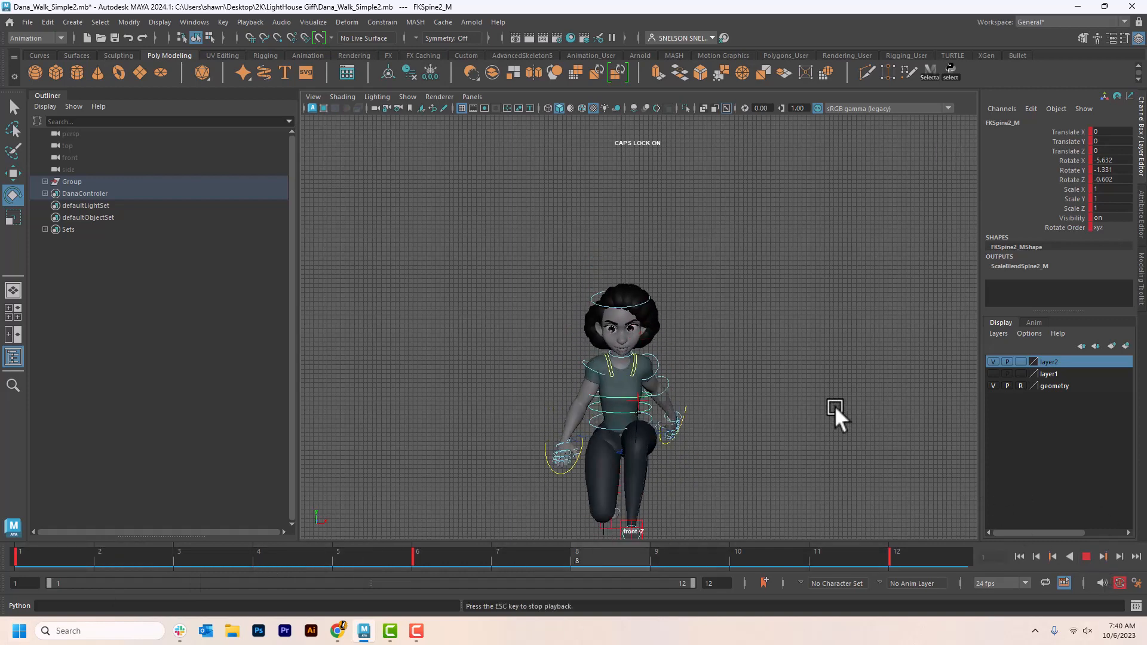
# Play back the cycle in the side view and stop on the contact pose at frame 3
pyautogui.press('space')
pyautogui.moveTo(834, 405); pyautogui.dragTo(885, 410)
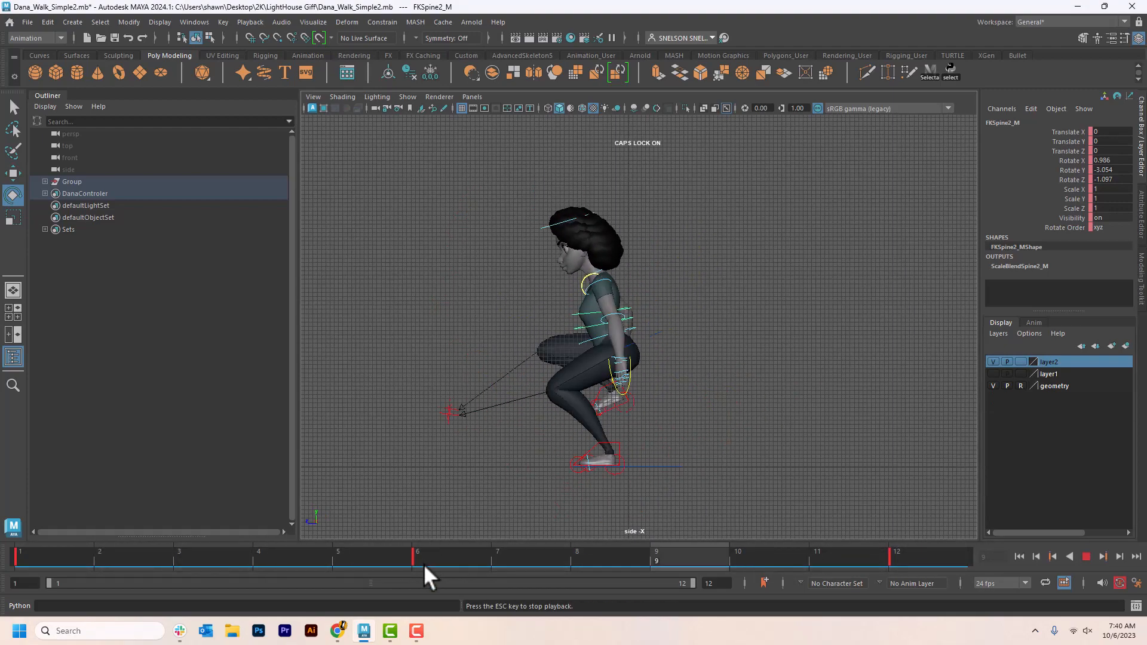
pyautogui.click(1086, 556)
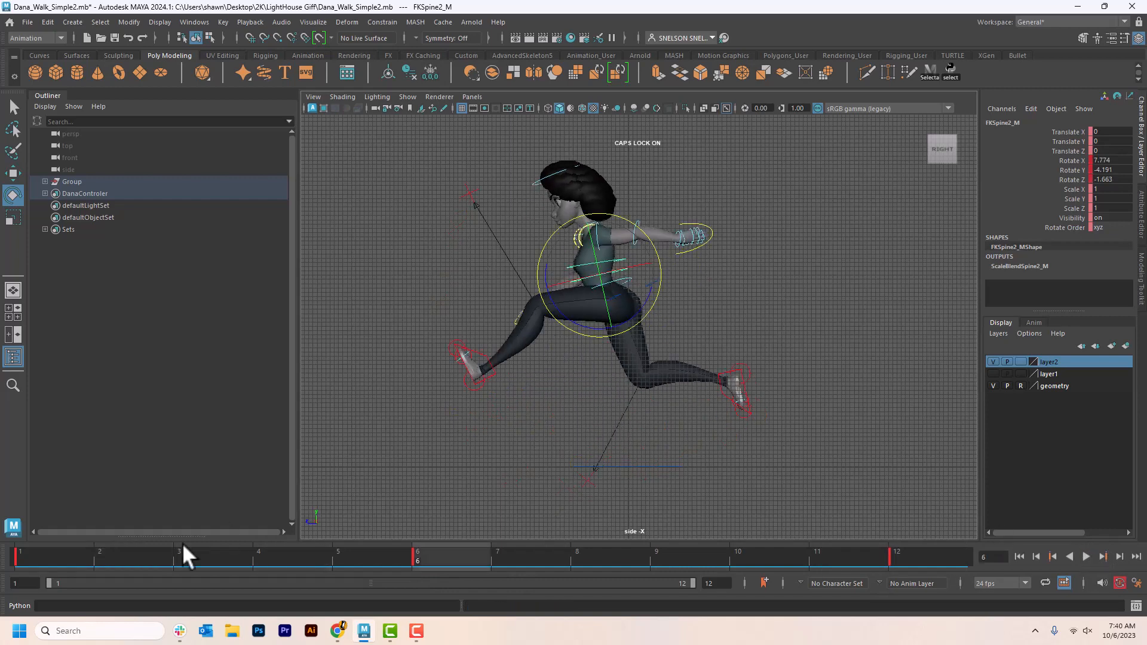
pyautogui.hotkey('alt', 'v')
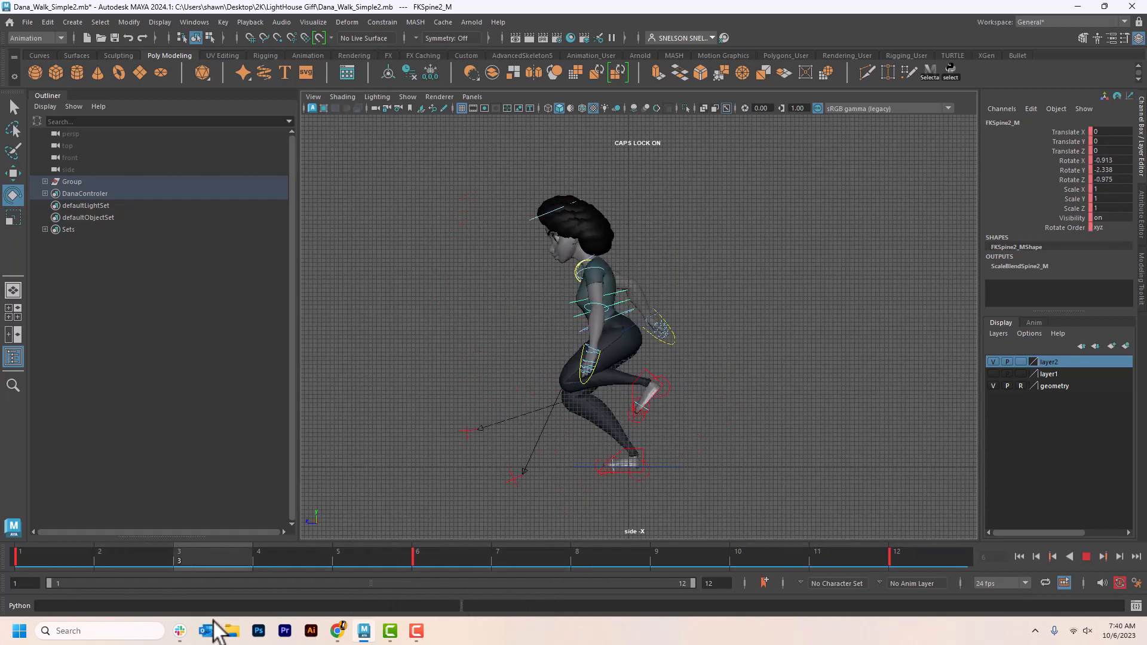
pyautogui.hotkey('alt', 'v')
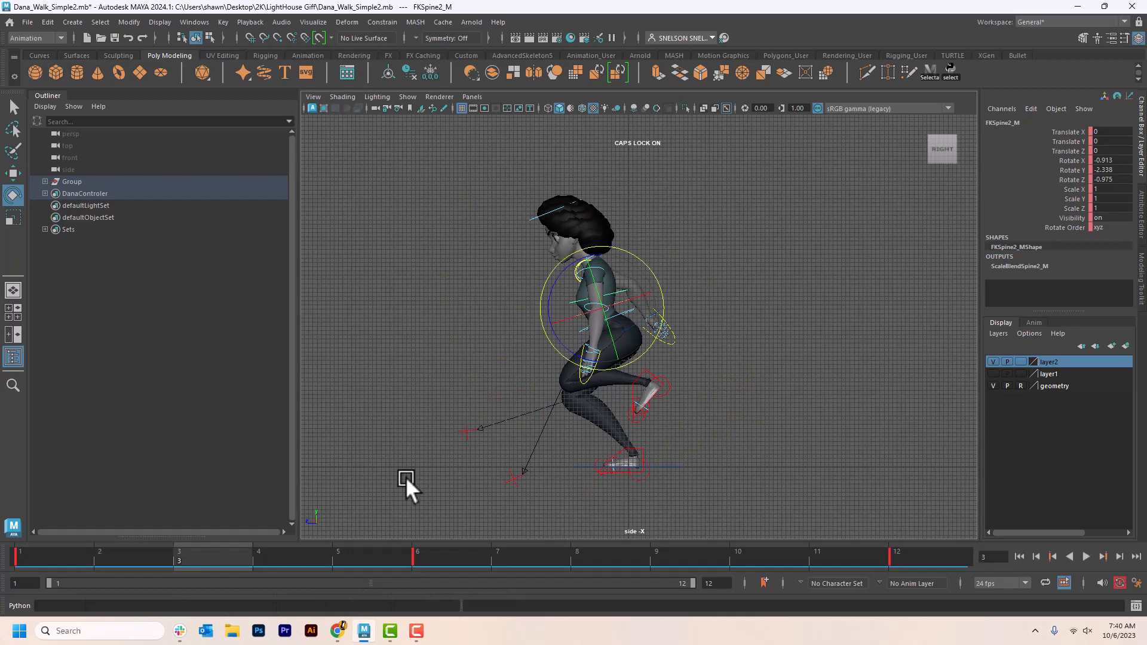
# At frame 3, raise the RootX_M hip control to about -5.4 in Translate Y and key it
pyautogui.click(747, 364)
pyautogui.click(637, 303)
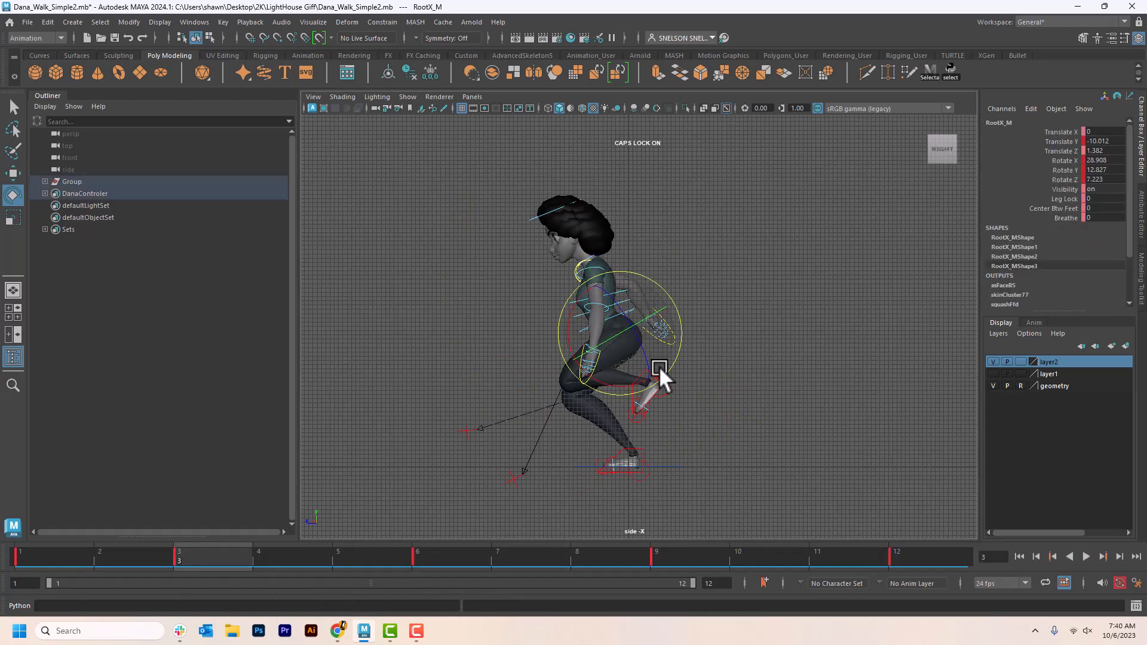
pyautogui.press('w')
pyautogui.moveTo(618, 279); pyautogui.dragTo(610, 259)
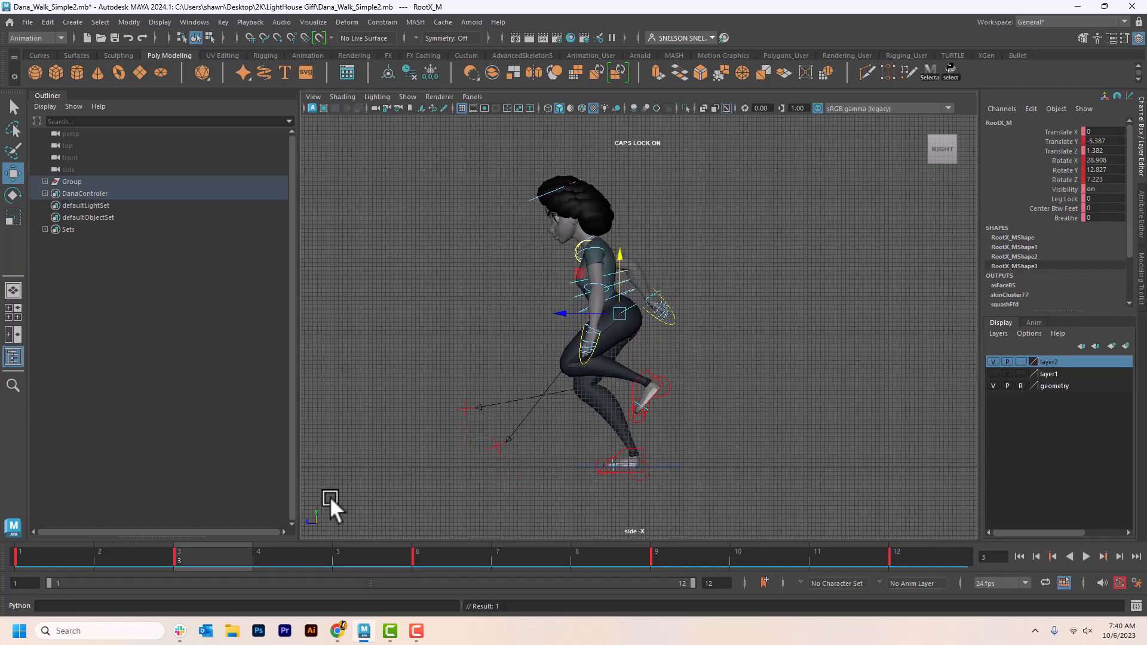
# At frame 9, raise the RootX_M hip control to about -7.5 in Translate Y and key it
pyautogui.moveTo(55, 562); pyautogui.dragTo(13, 558)
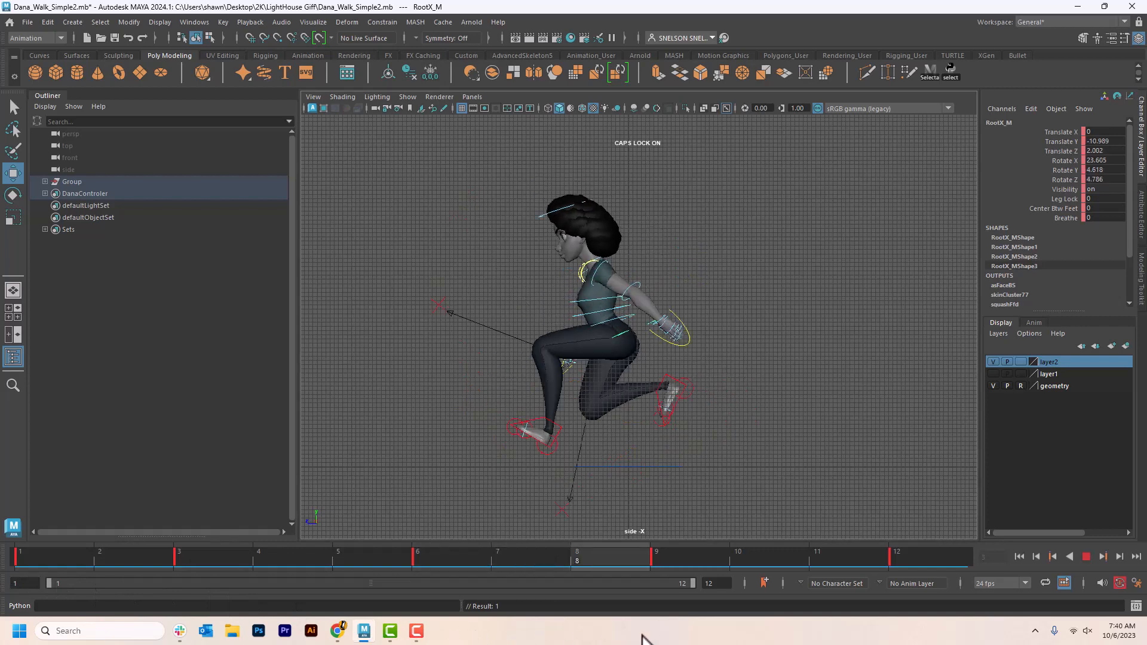
pyautogui.press('Escape')
pyautogui.moveTo(622, 295); pyautogui.dragTo(608, 267)
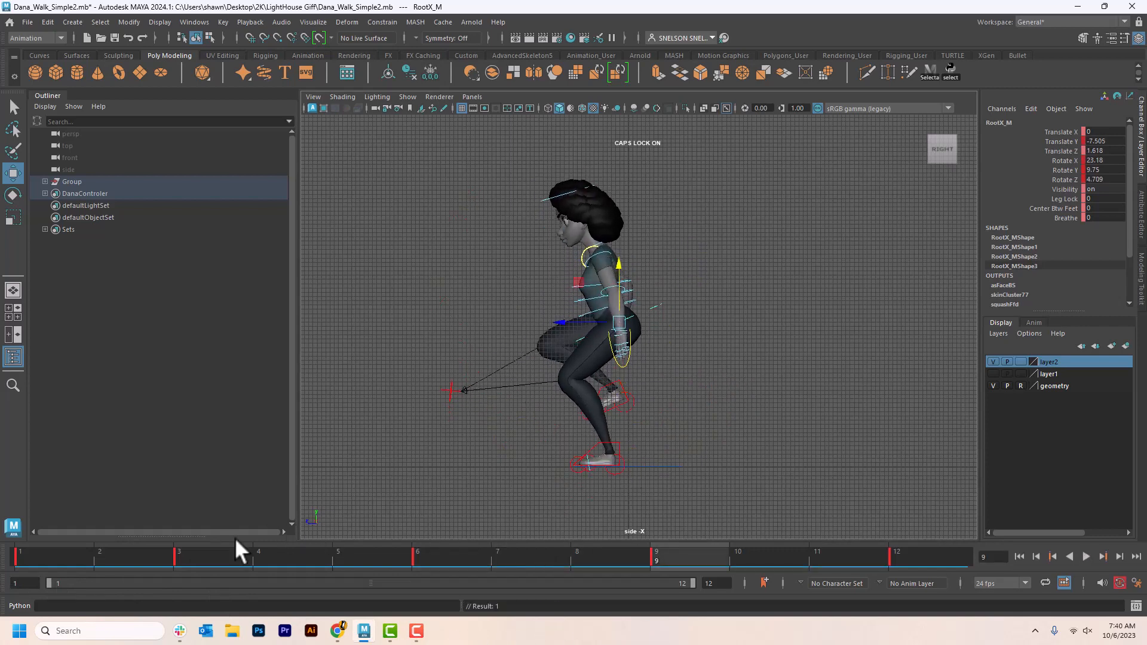
# Play back the cycle in the side view, including from frame 1, to check the hip height, and stop at frame 2
pyautogui.hotkey('alt', 'v')
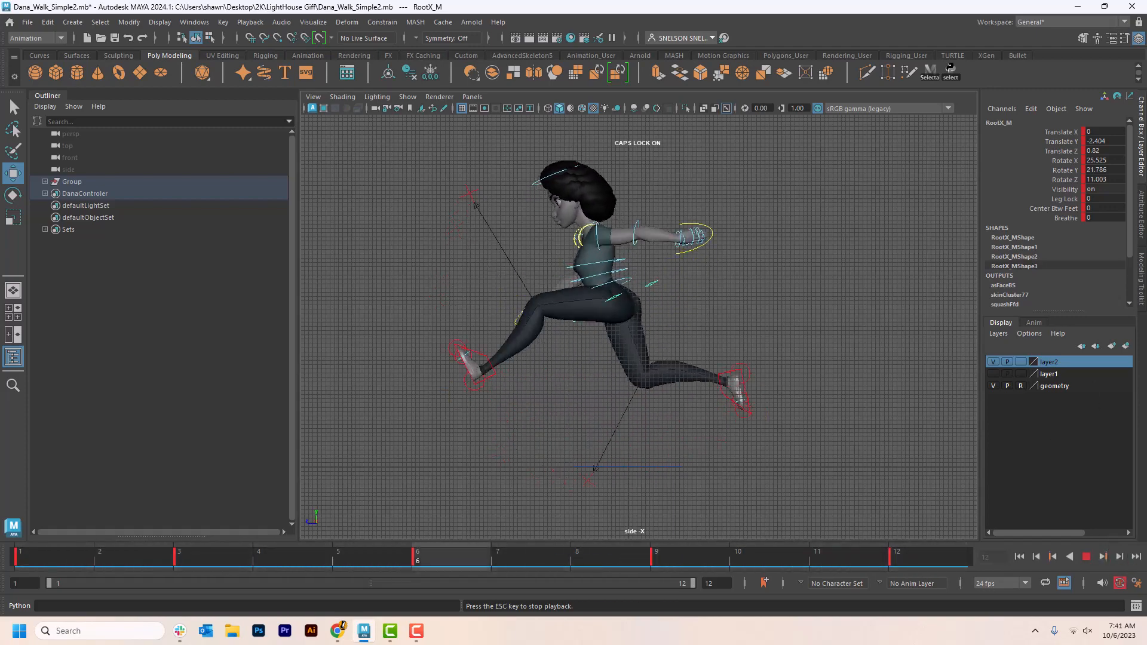
pyautogui.click(1086, 556)
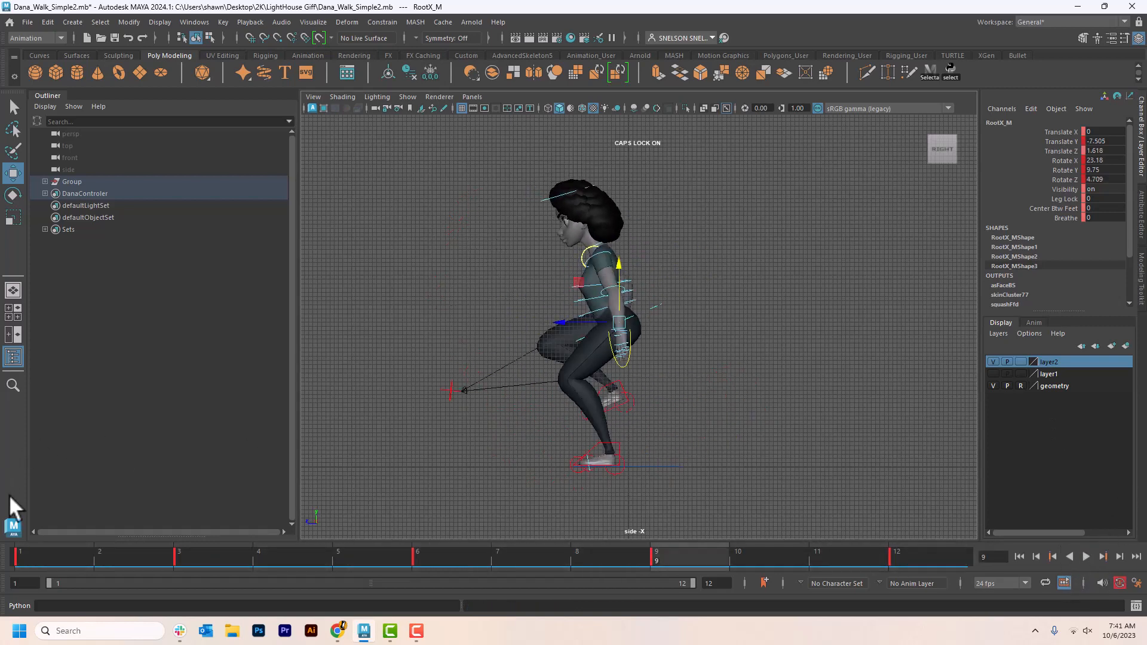
pyautogui.click(28, 553)
pyautogui.hotkey('alt', 'v')
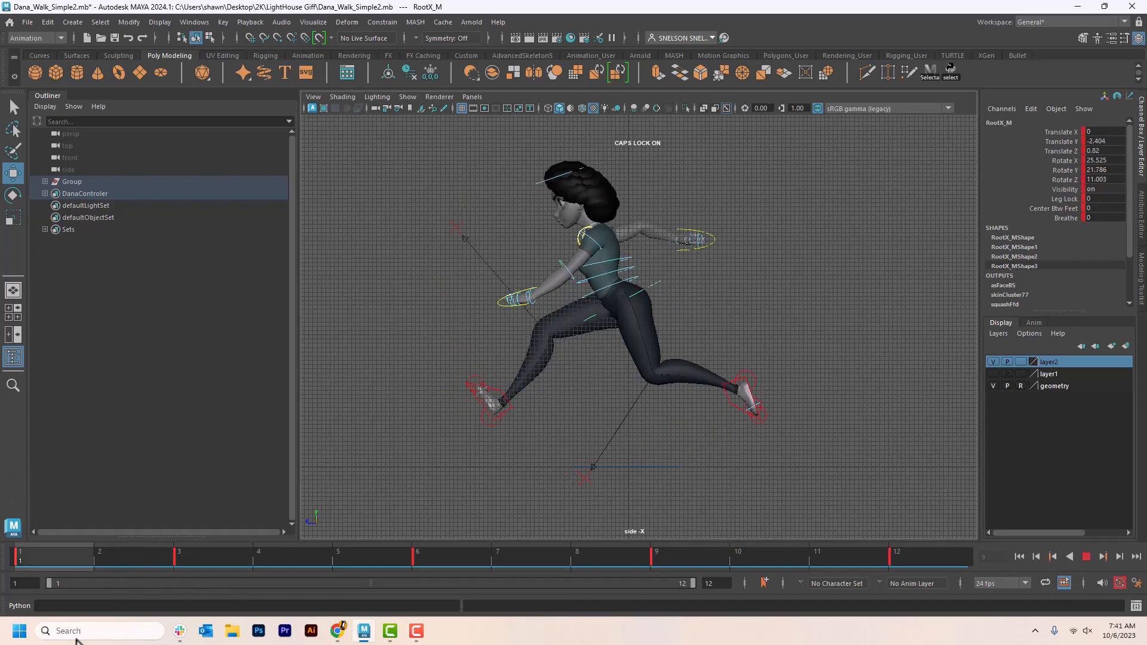
pyautogui.press('Escape')
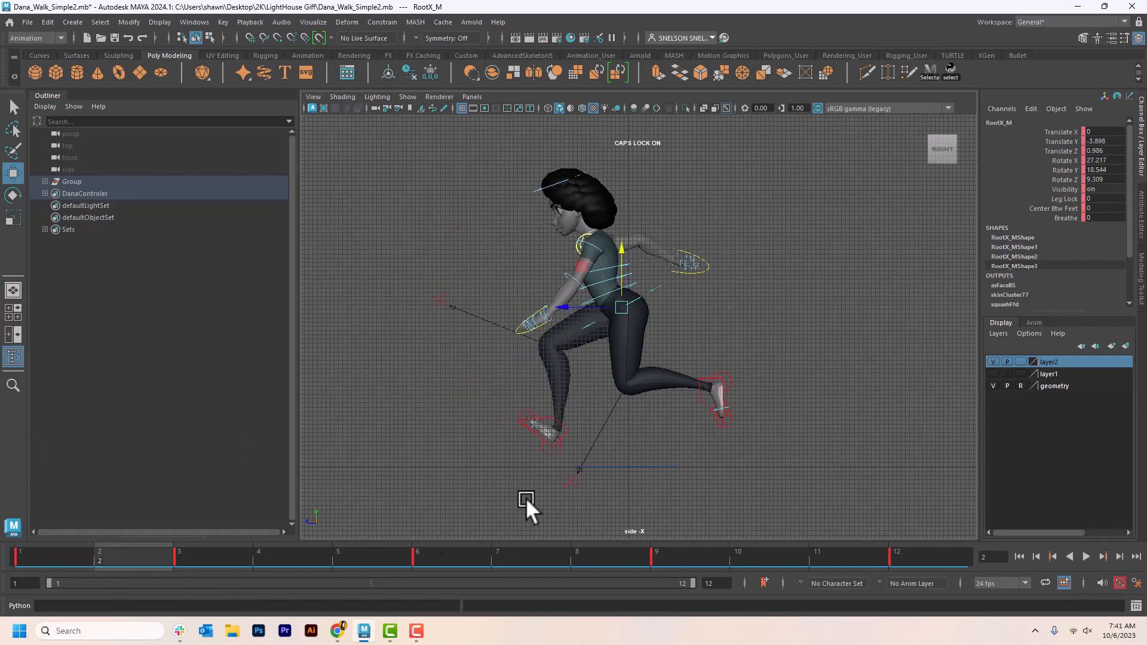
# At frame 2, lower the IKLeg_R foot control to about -0.26 in Translate Y, rotate the foot flat toward the ground, and key it
pyautogui.click(563, 431)
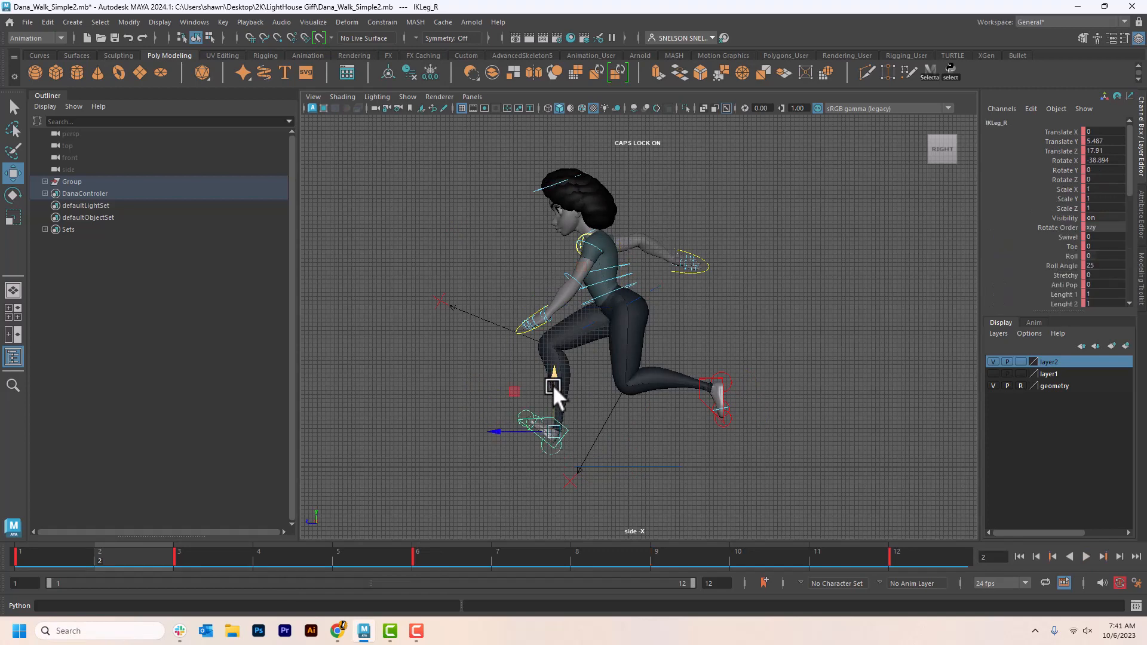
pyautogui.moveTo(553, 378); pyautogui.dragTo(554, 399)
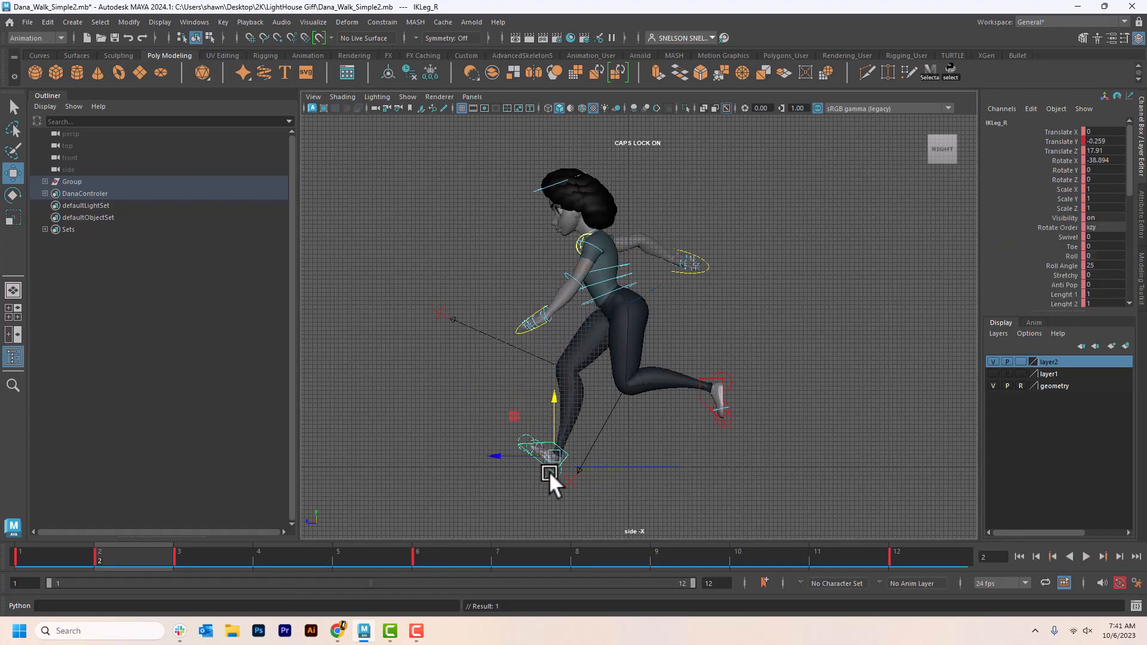
pyautogui.press('e')
pyautogui.moveTo(505, 478); pyautogui.dragTo(526, 511)
# At frame 3, rotate the IKLeg_R foot control to level the planted foot, and play the cycle through to frame 7
pyautogui.hotkey('alt', 'v')
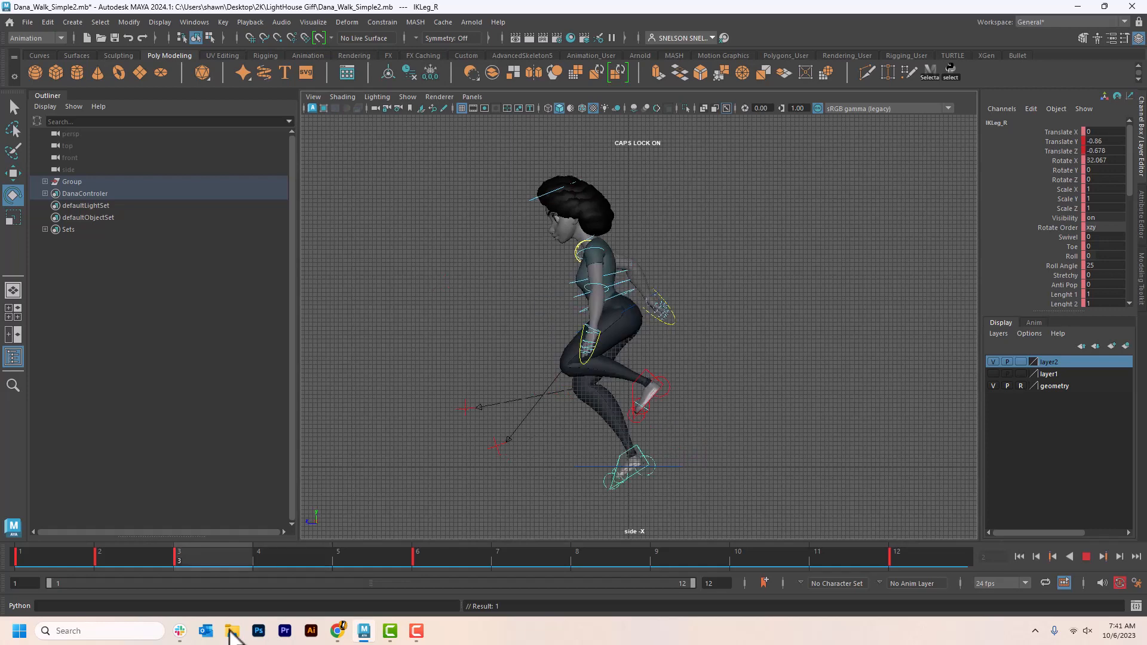
pyautogui.hotkey('alt', 'v')
pyautogui.moveTo(693, 440); pyautogui.dragTo(682, 475)
pyautogui.hotkey('alt', 'v')
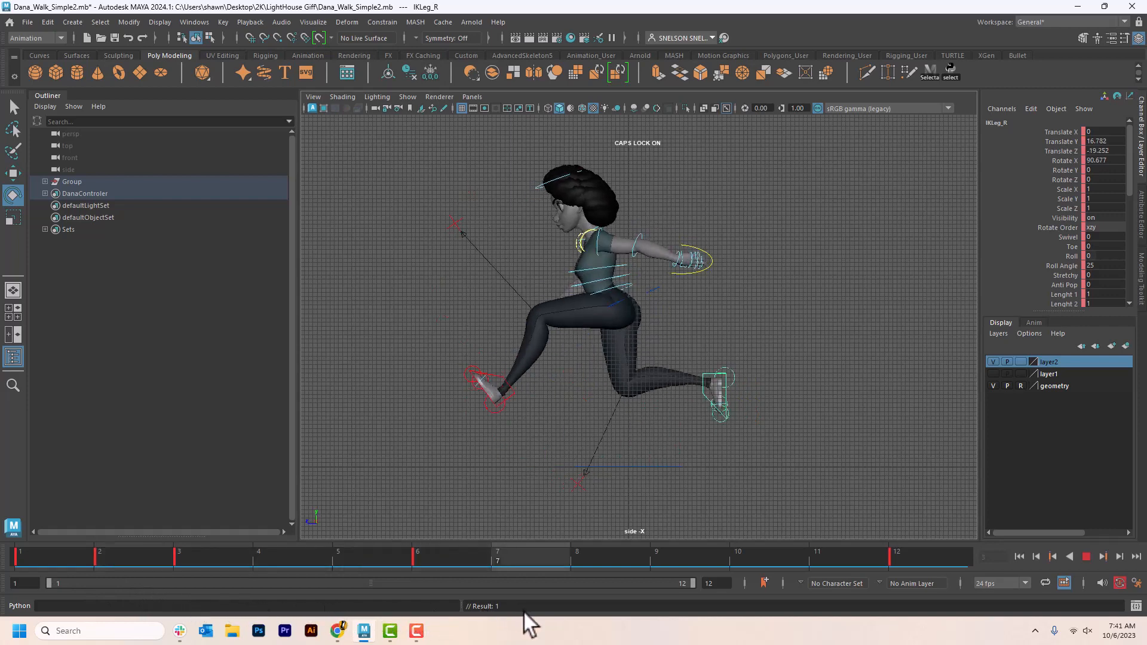
pyautogui.hotkey('alt', 'v')
pyautogui.click(510, 387)
pyautogui.click(510, 399)
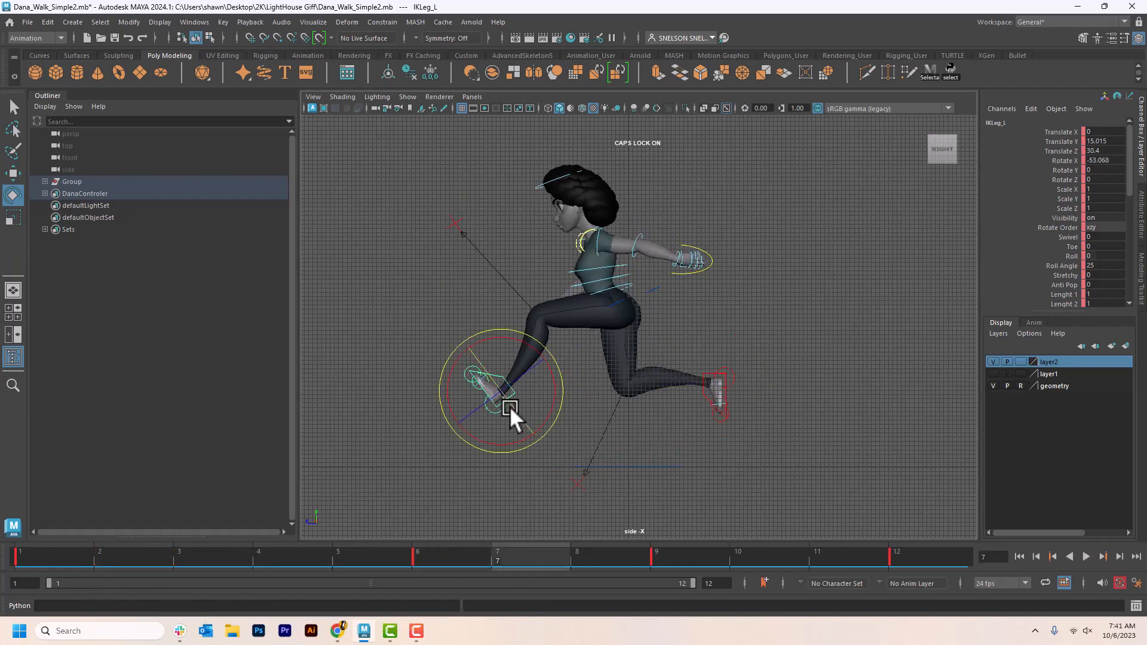
pyautogui.press('w')
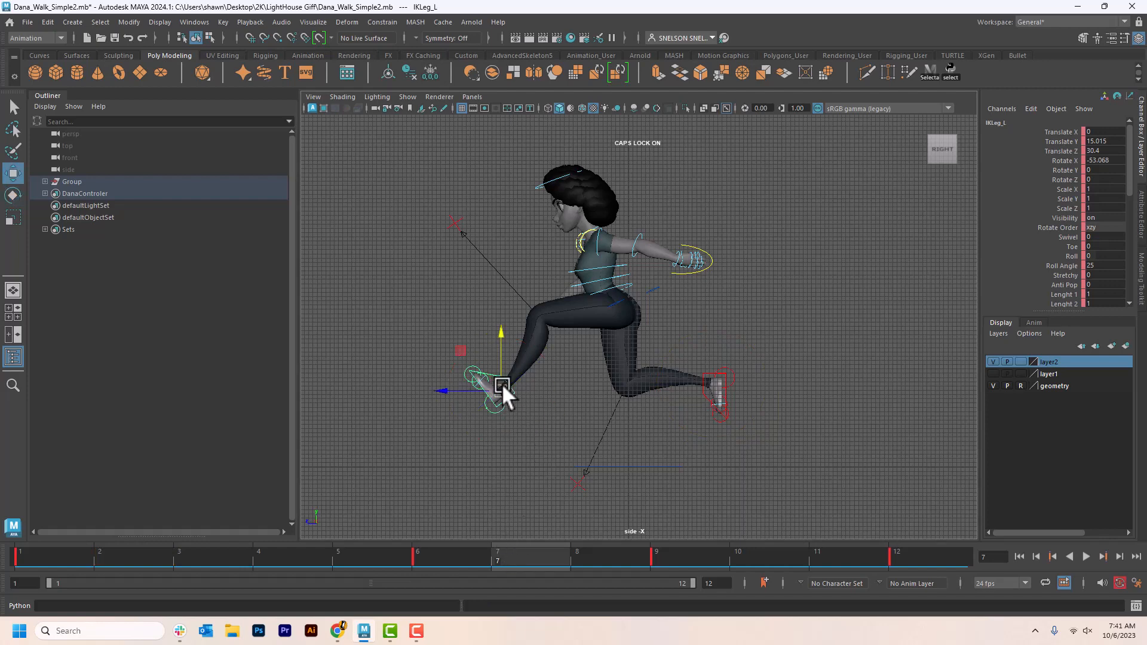
pyautogui.moveTo(503, 387); pyautogui.dragTo(535, 431)
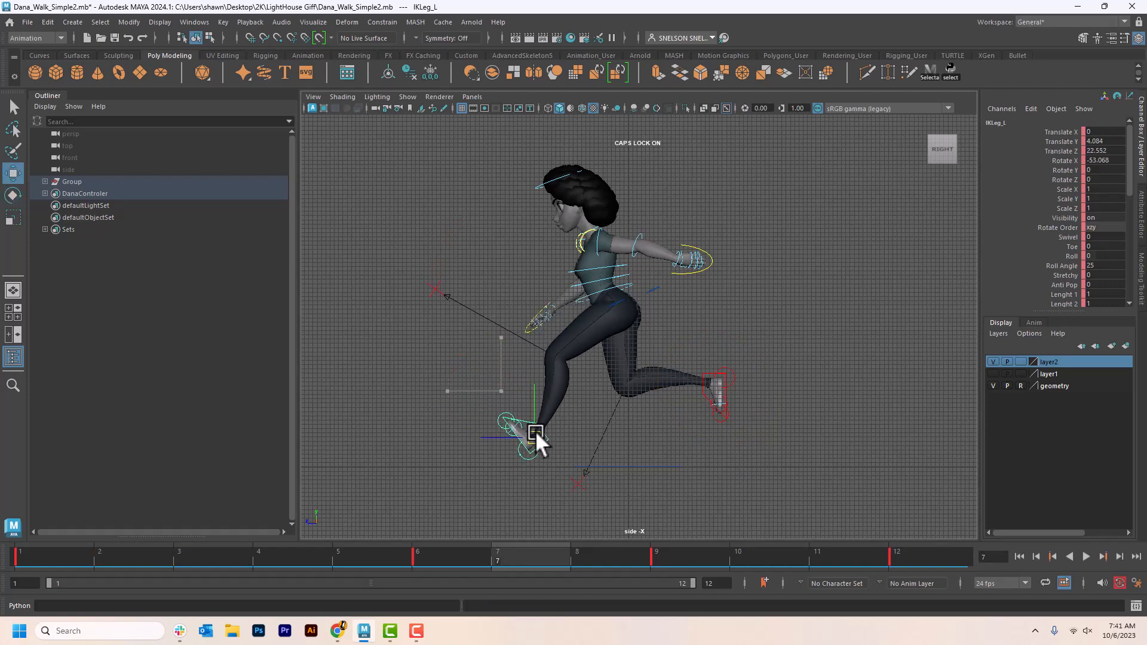
pyautogui.press('s')
pyautogui.press('e')
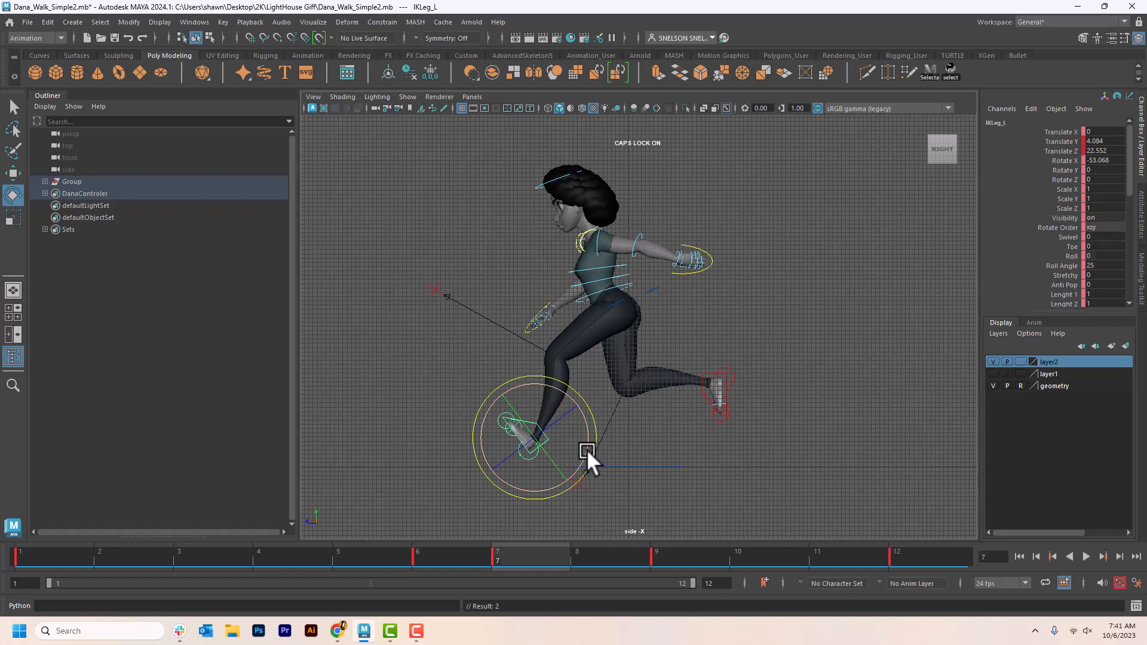
pyautogui.hotkey('ctrl', 'z')
pyautogui.hotkey('ctrl', 'z')
pyautogui.hotkey('ctrl', 'z')
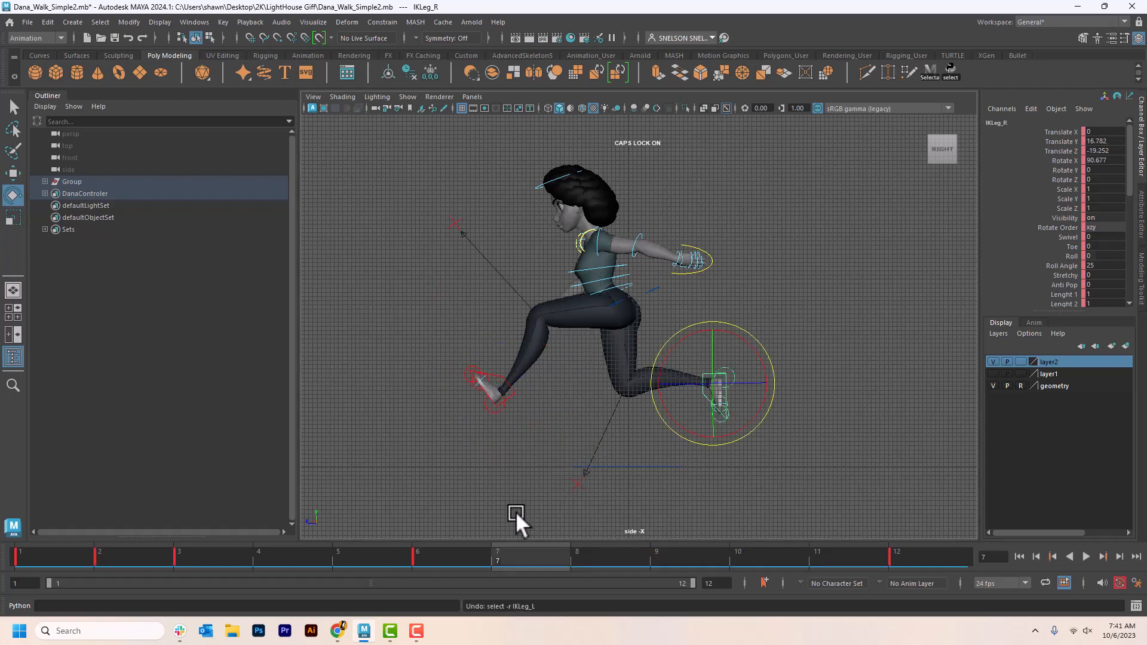
# At frame 6, lower the RootX_M hip control slightly in Translate Y
pyautogui.hotkey('alt', 'v')
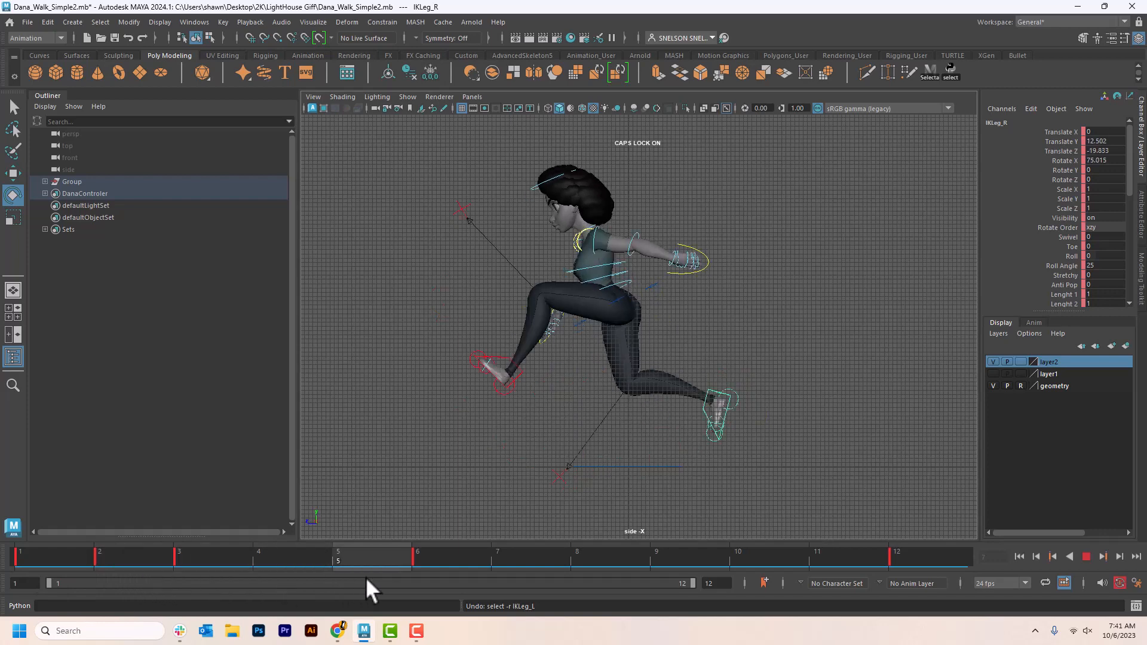
pyautogui.hotkey('alt', 'v')
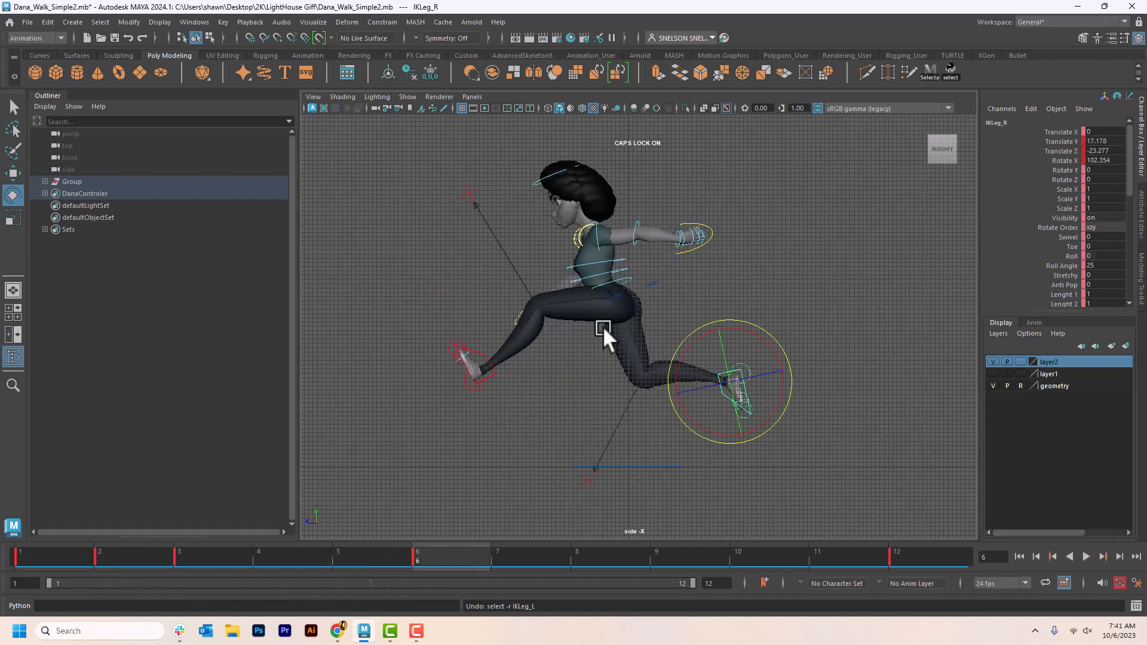
pyautogui.click(652, 289)
pyautogui.press('w')
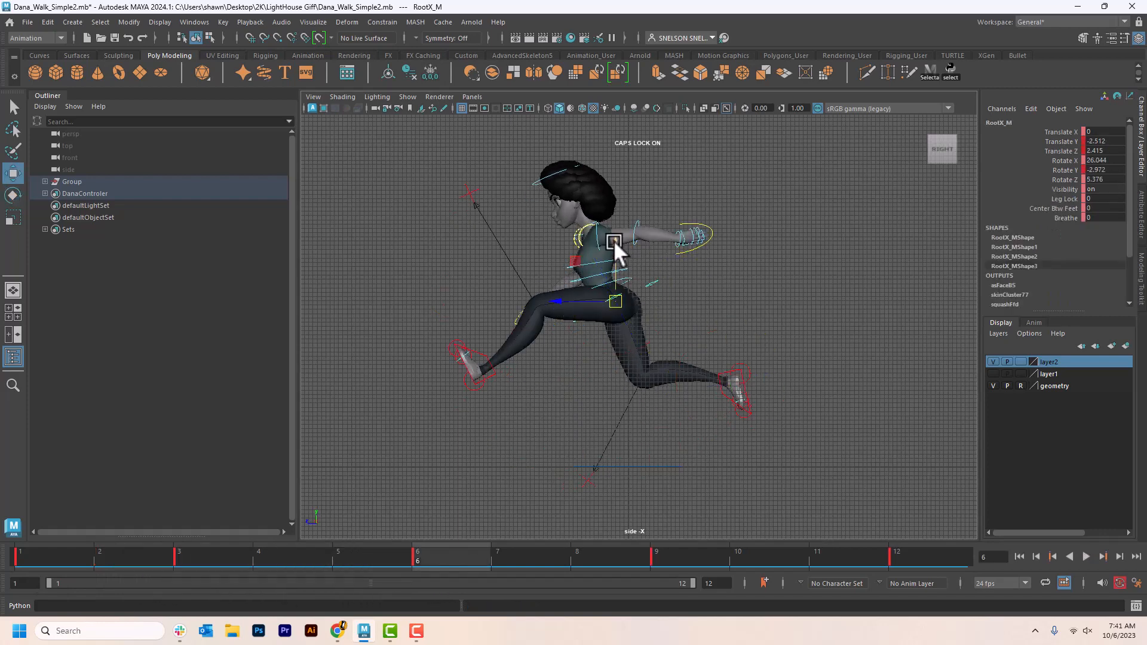
pyautogui.moveTo(614, 242); pyautogui.dragTo(615, 253, button='middle')
# At frame 6, move the IKLeg_L foot control to about 9.0 in Translate Y and 29.3 in Translate Z, and lower IKLeg_R slightly
pyautogui.click(489, 372)
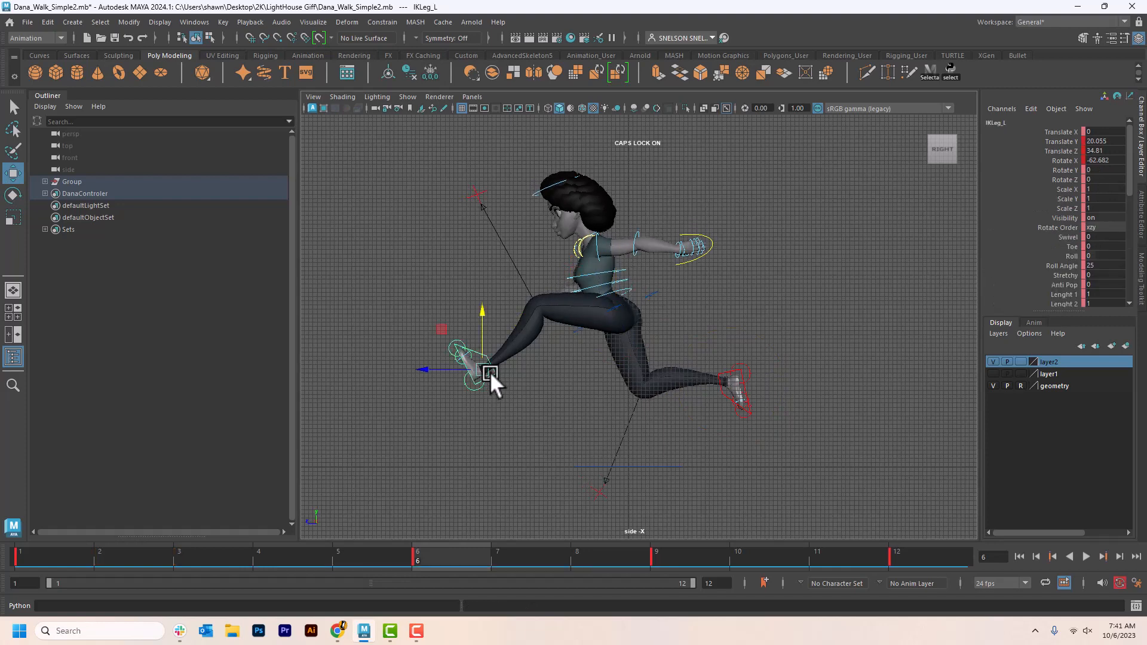
pyautogui.moveTo(484, 321); pyautogui.dragTo(486, 343, button='middle')
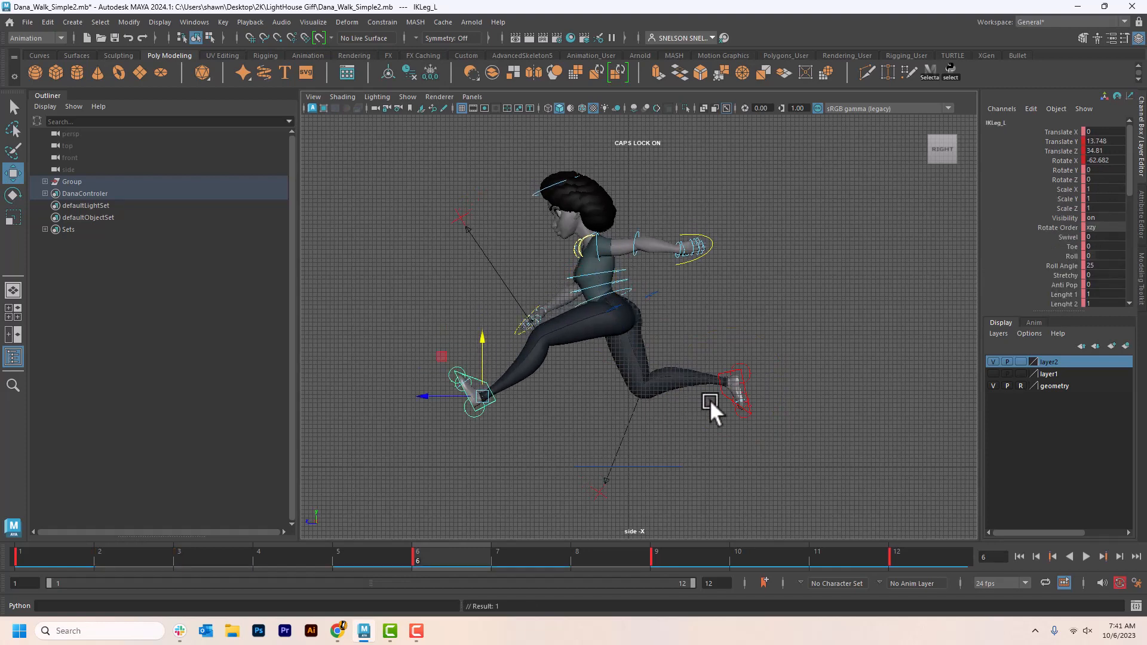
pyautogui.click(724, 371)
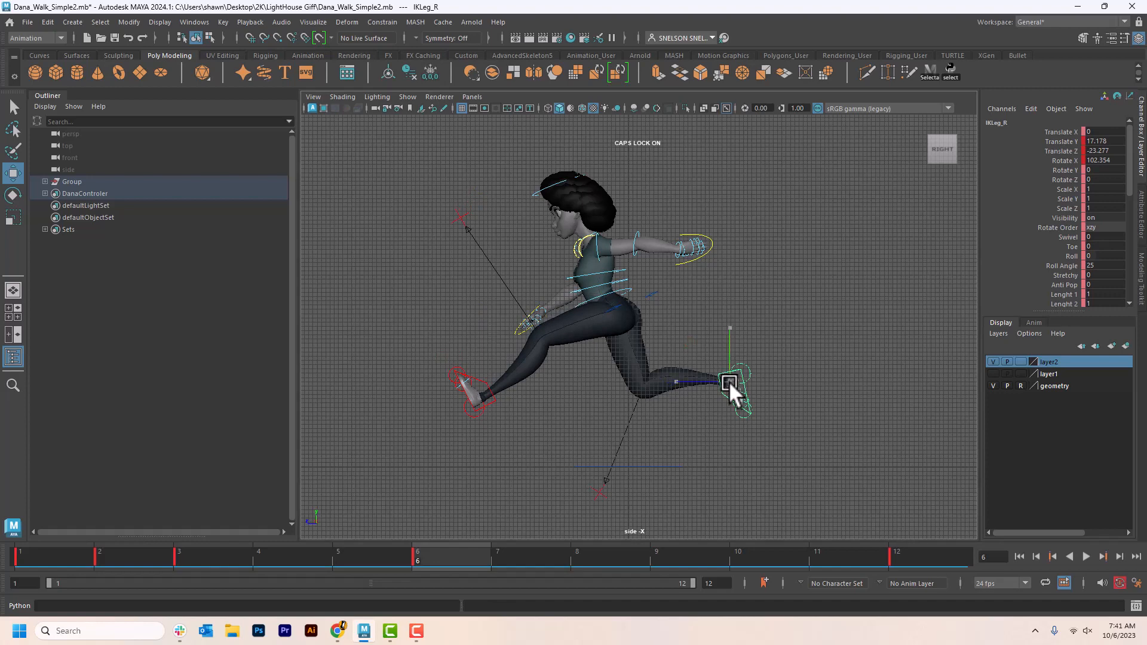
pyautogui.moveTo(729, 383); pyautogui.dragTo(734, 395, button='middle')
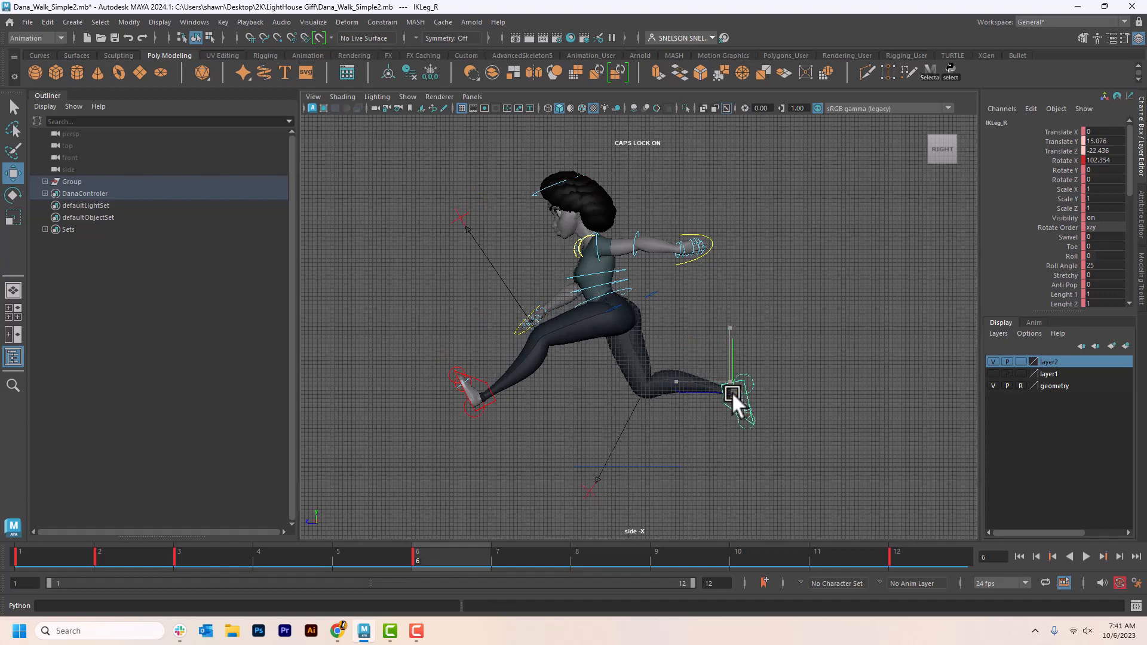
pyautogui.click(480, 390)
pyautogui.moveTo(482, 391); pyautogui.dragTo(505, 413)
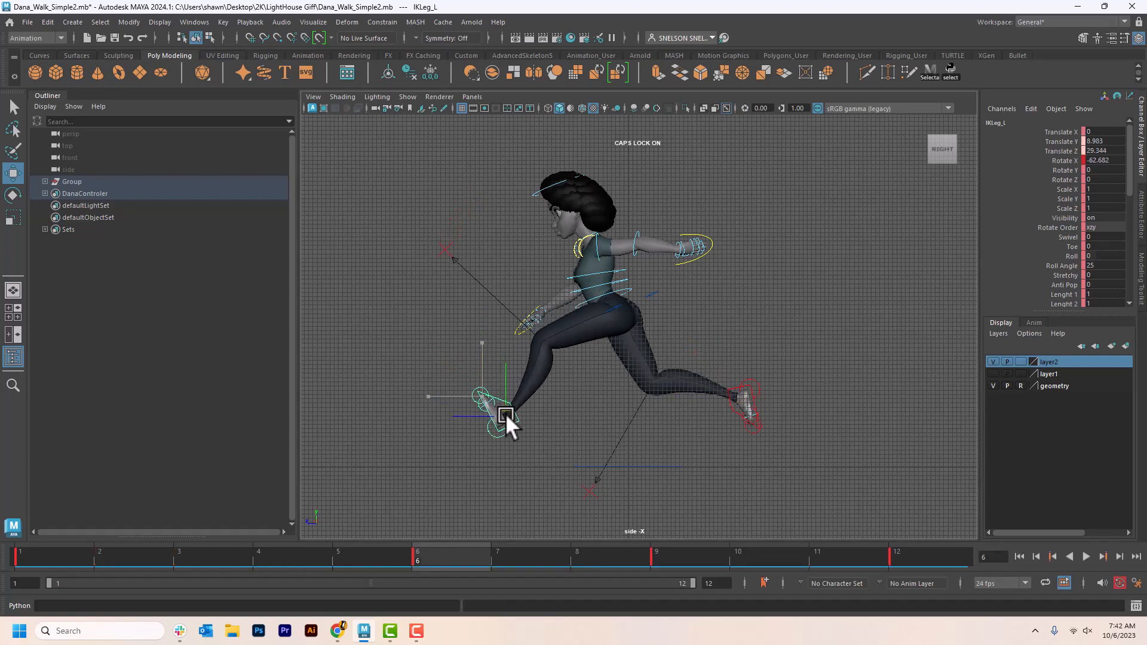
# At frame 7, move IKLeg_L to about -0.3 in Translate Y and 18.6 in Translate Z, rotate it to about -0.3 in X, and key it
pyautogui.moveTo(492, 547)
pyautogui.mouseDown()
pyautogui.moveTo(522, 560)
pyautogui.moveTo(660, 557)
pyautogui.moveTo(504, 563)
pyautogui.mouseUp()
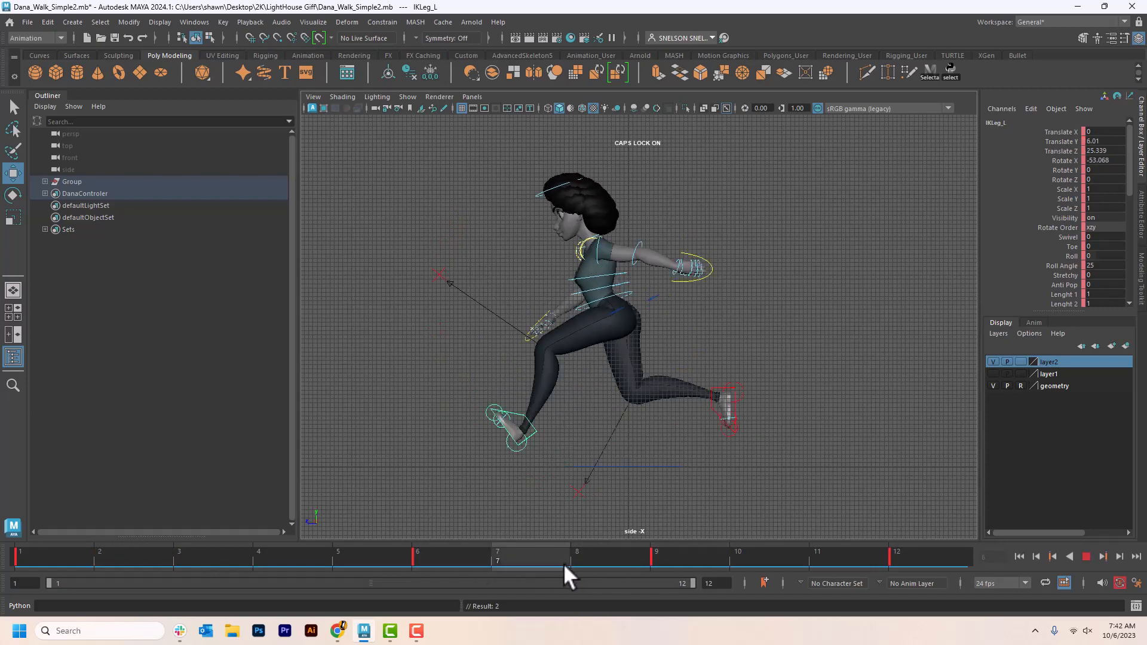
pyautogui.moveTo(526, 432); pyautogui.dragTo(553, 457)
pyautogui.press('s')
pyautogui.press('e')
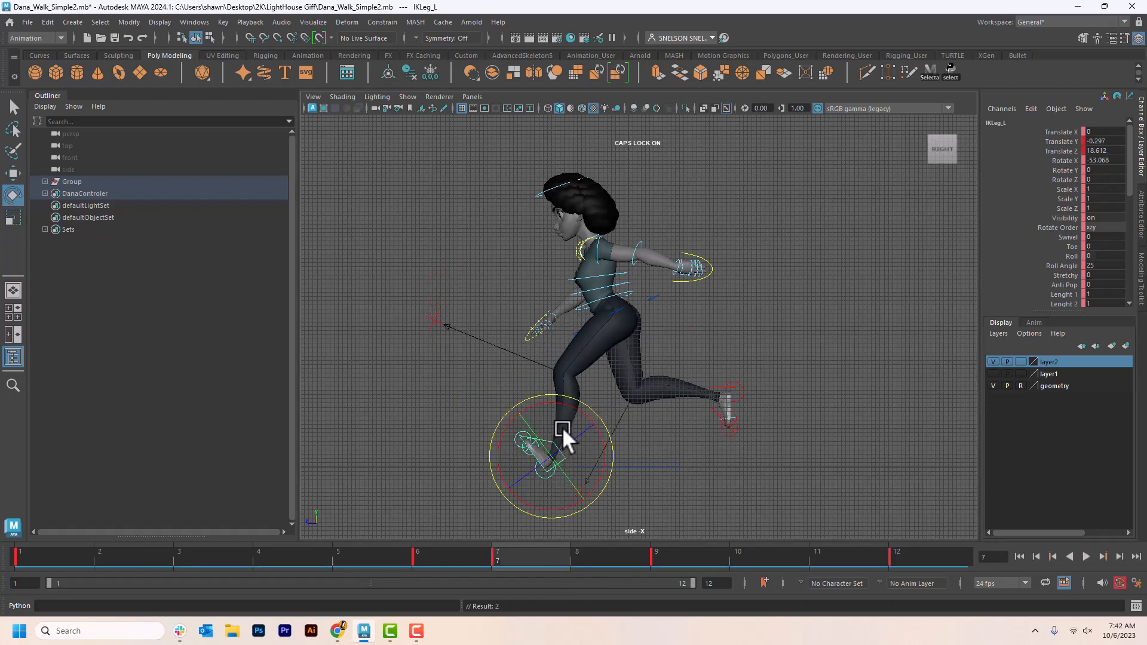
pyautogui.moveTo(602, 416); pyautogui.dragTo(550, 380)
pyautogui.press('s')
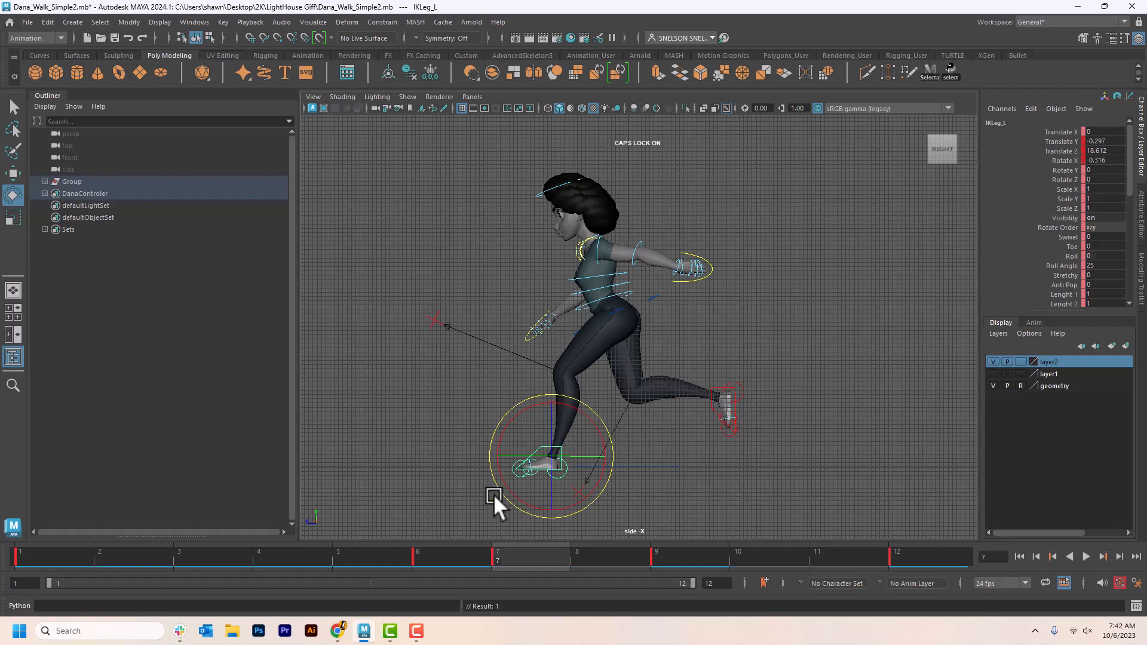
# Scrub from frame 6 to frame 12 and play back the run cycle to check the foot contacts
pyautogui.click(421, 554)
pyautogui.moveTo(425, 548); pyautogui.dragTo(1009, 566)
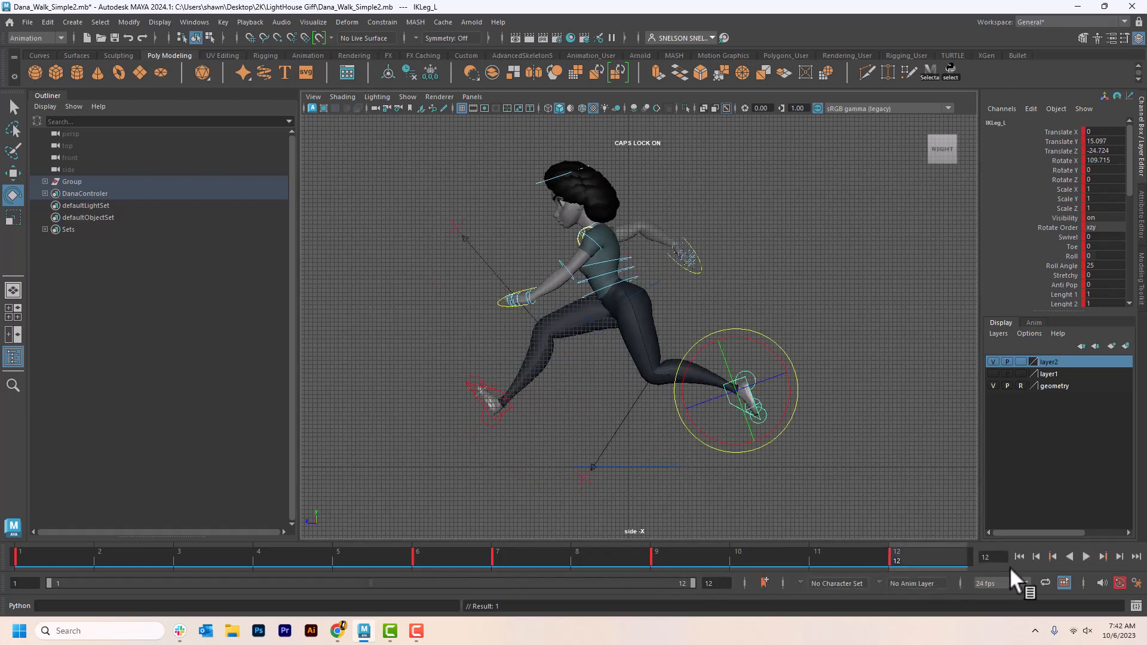
pyautogui.click(1086, 556)
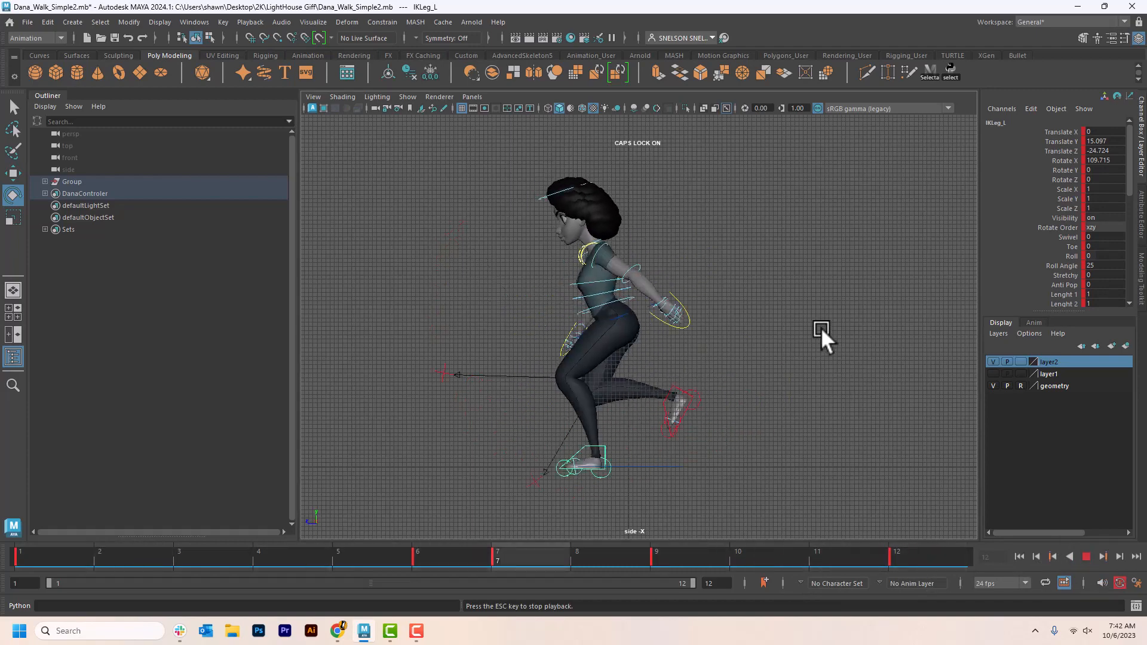
pyautogui.click(1083, 556)
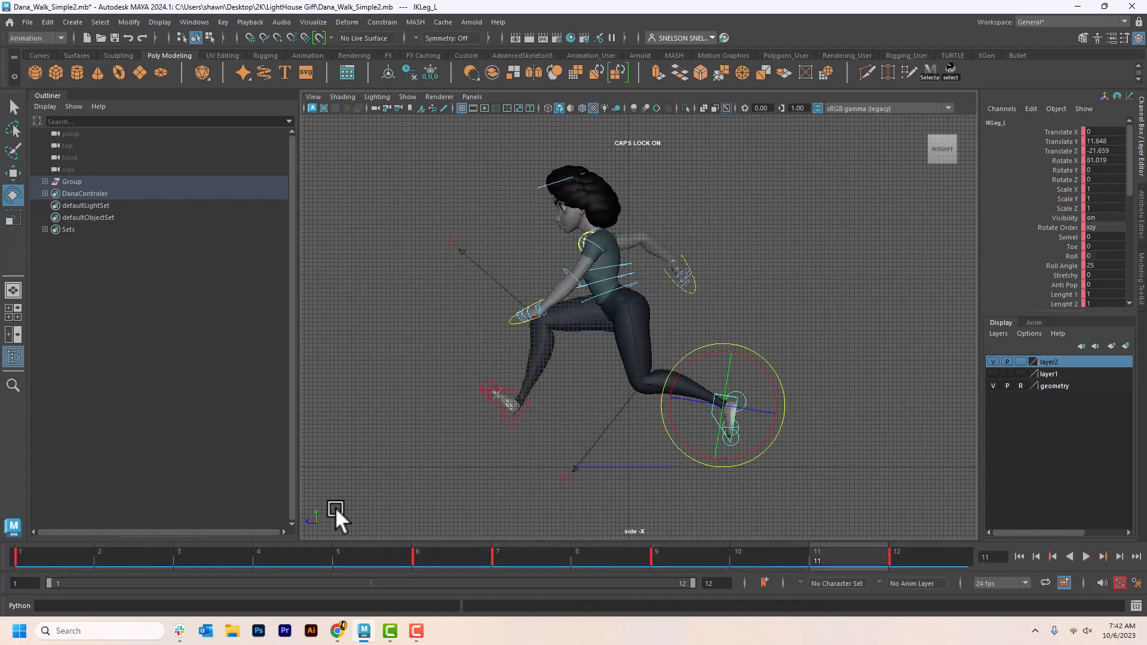
# Delete the IKLeg_R foot control's key at frame 2
pyautogui.click(35, 557)
pyautogui.click(105, 557)
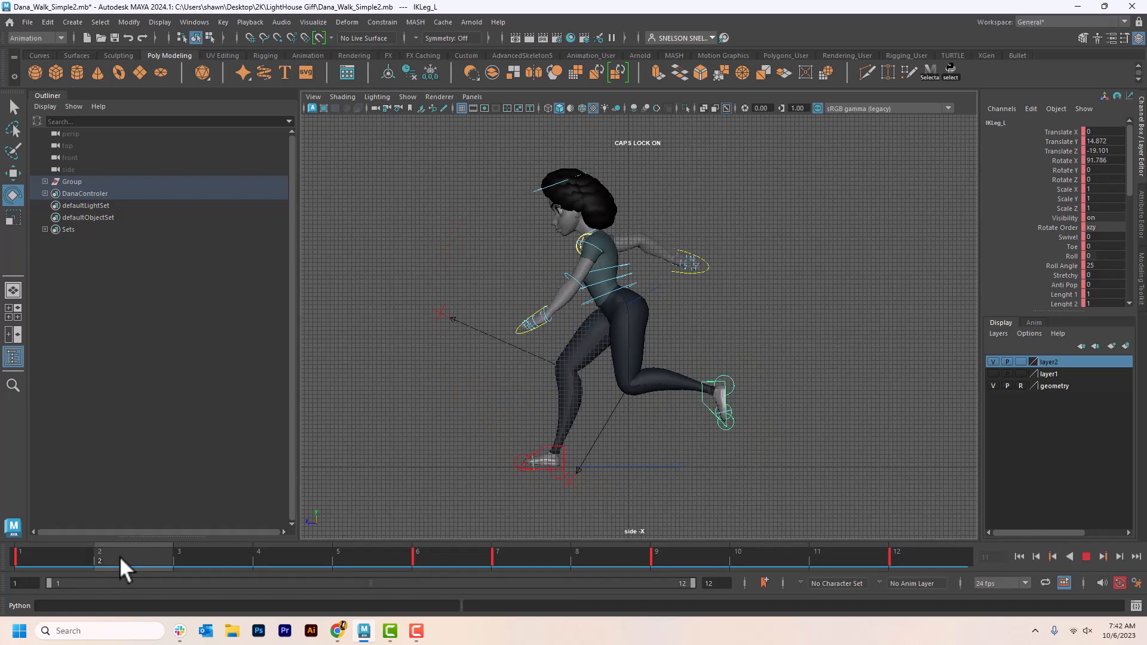
pyautogui.click(529, 447)
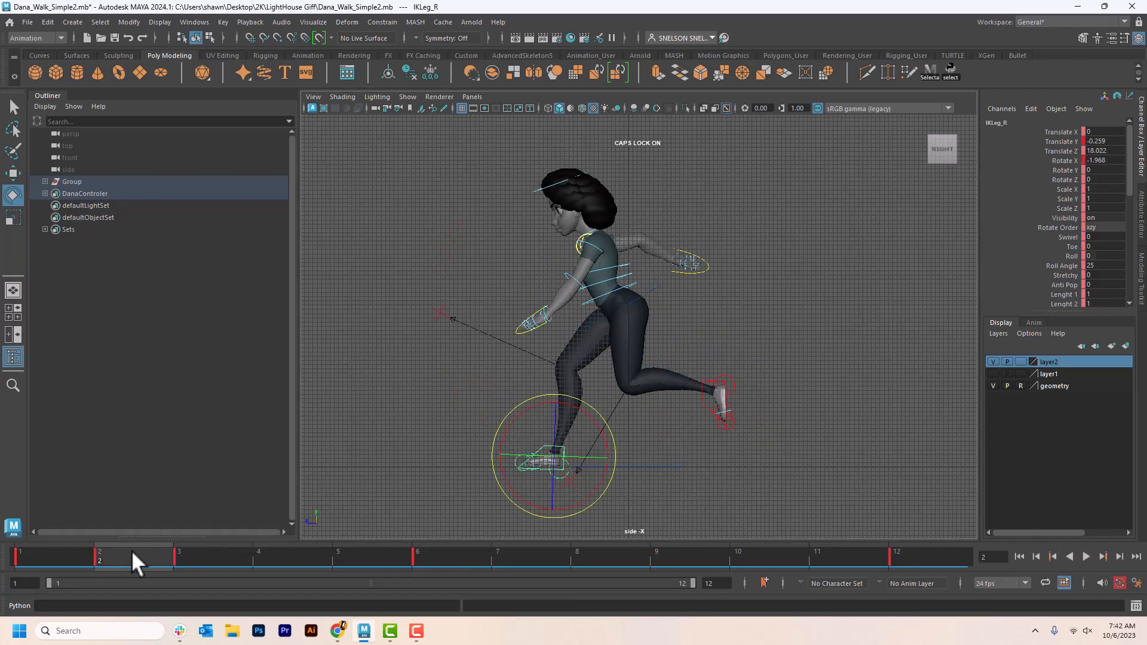
pyautogui.moveTo(132, 553)
pyautogui.mouseDown()
pyautogui.moveTo(63, 549)
pyautogui.moveTo(180, 558)
pyautogui.moveTo(113, 545)
pyautogui.mouseUp()
pyautogui.keyDown('shift'); pyautogui.click(104, 553); pyautogui.keyUp('shift')
pyautogui.rightClick(106, 554)
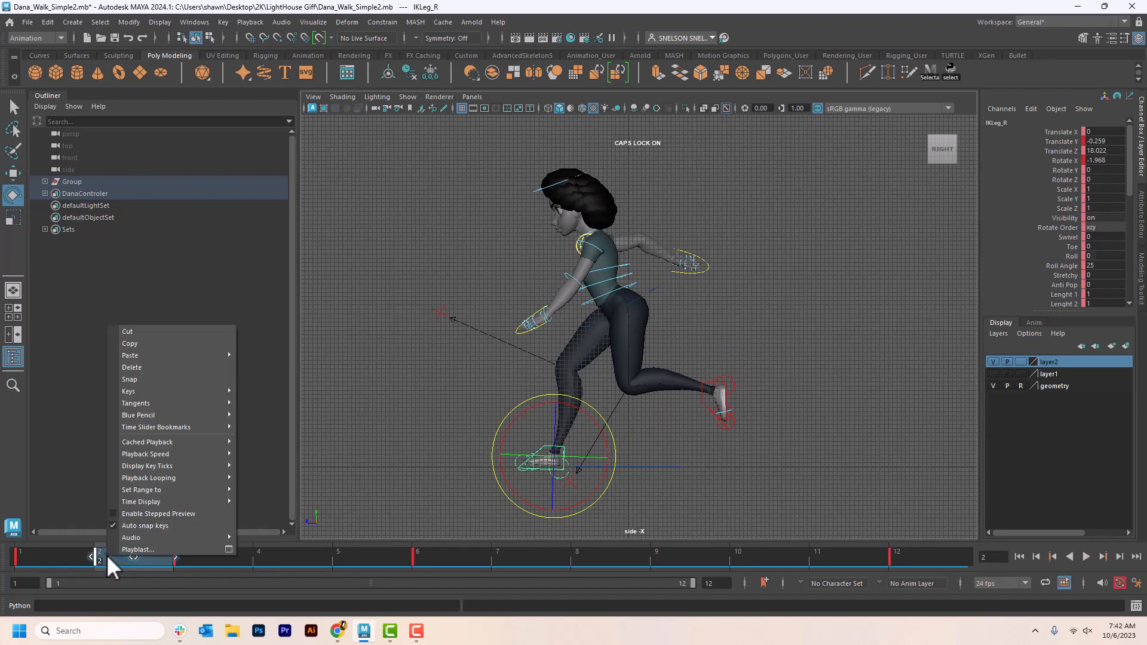
pyautogui.click(131, 367)
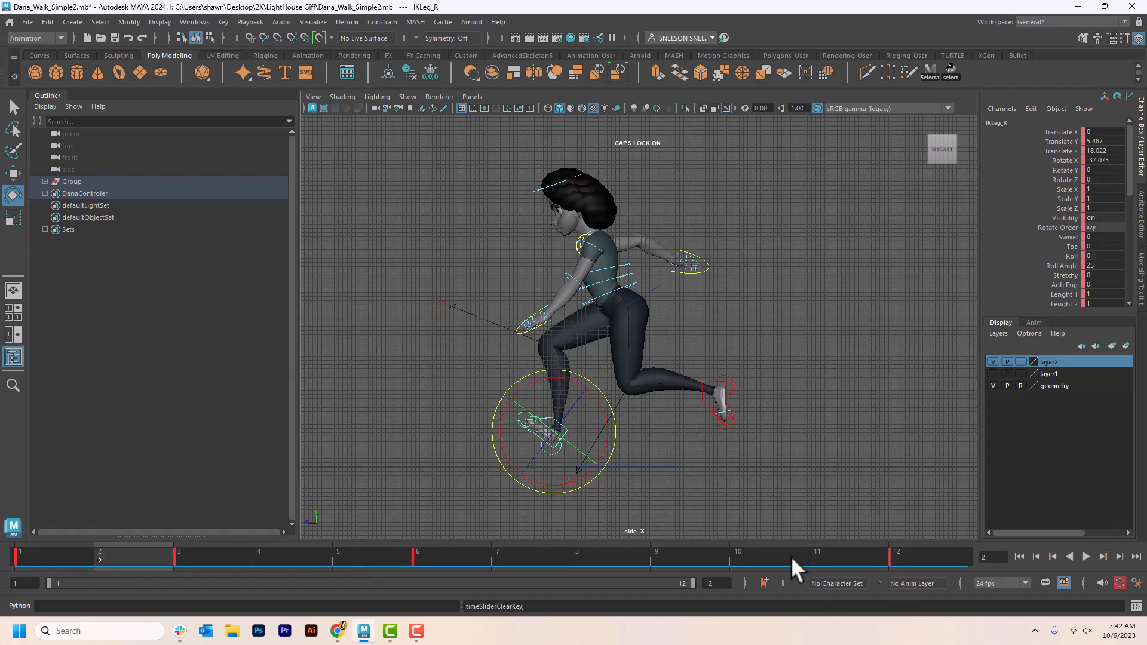
# Delete the IKLeg_L foot control's key at frame 7
pyautogui.click(702, 376)
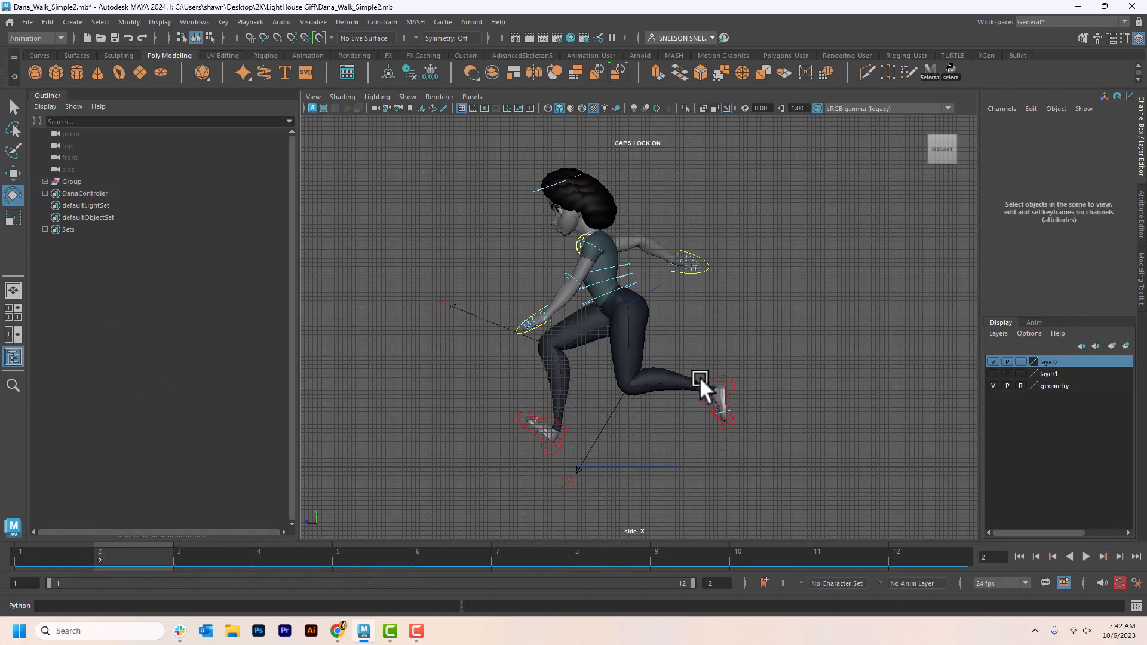
pyautogui.click(707, 378)
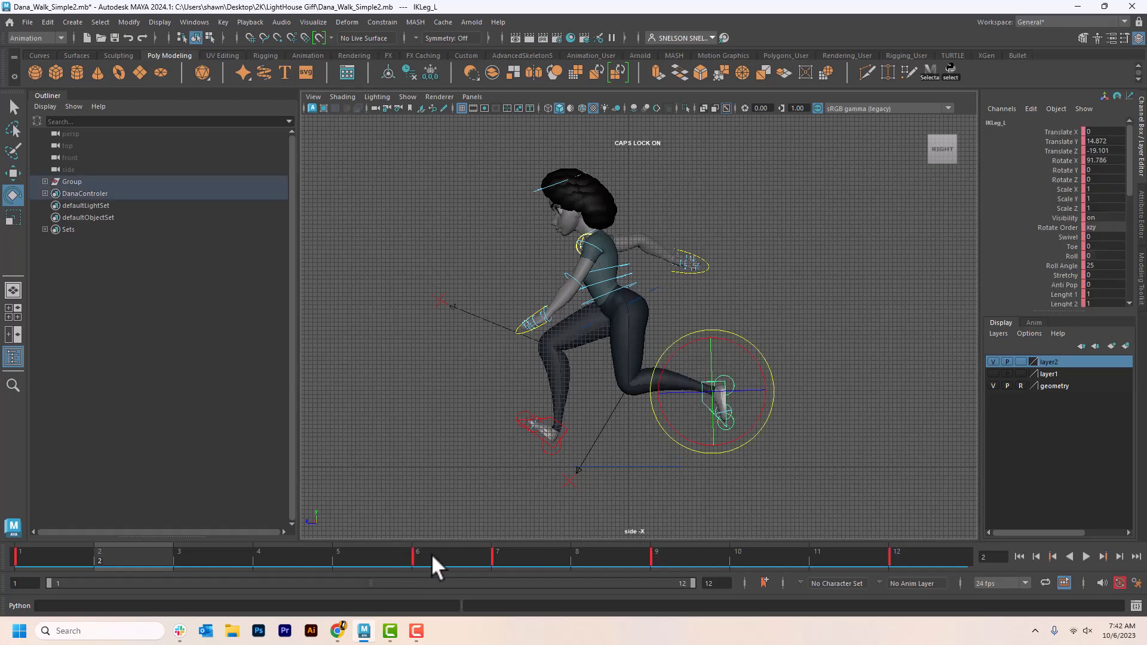
pyautogui.moveTo(432, 557); pyautogui.dragTo(500, 561)
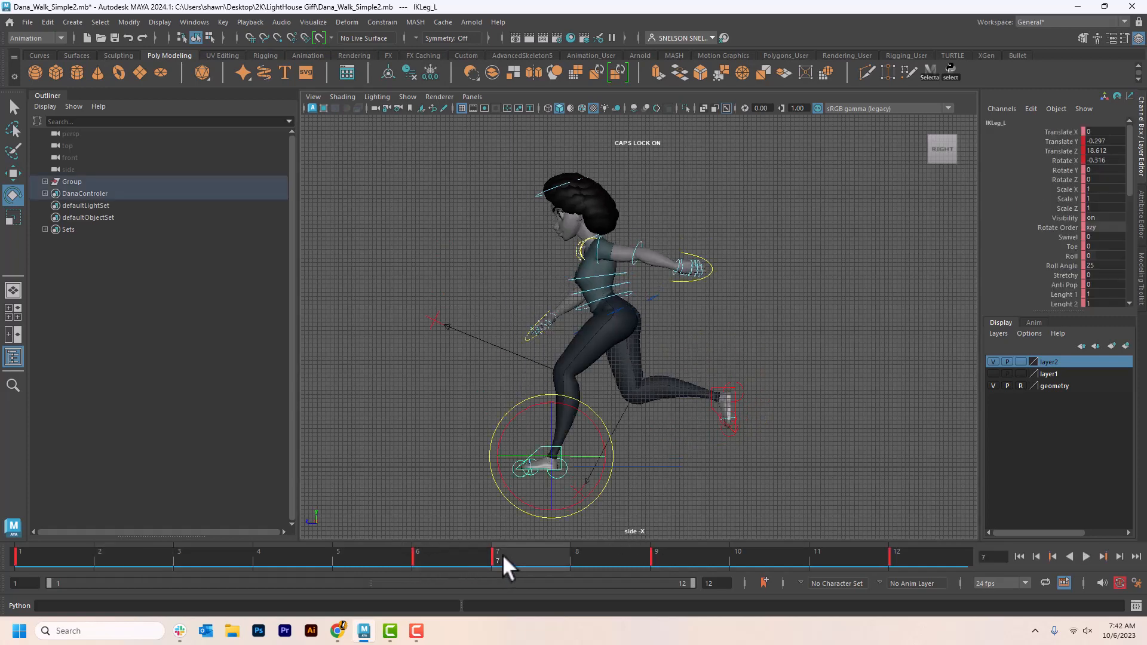
pyautogui.keyDown('shift'); pyautogui.click(503, 554); pyautogui.keyUp('shift')
pyautogui.rightClick(502, 554)
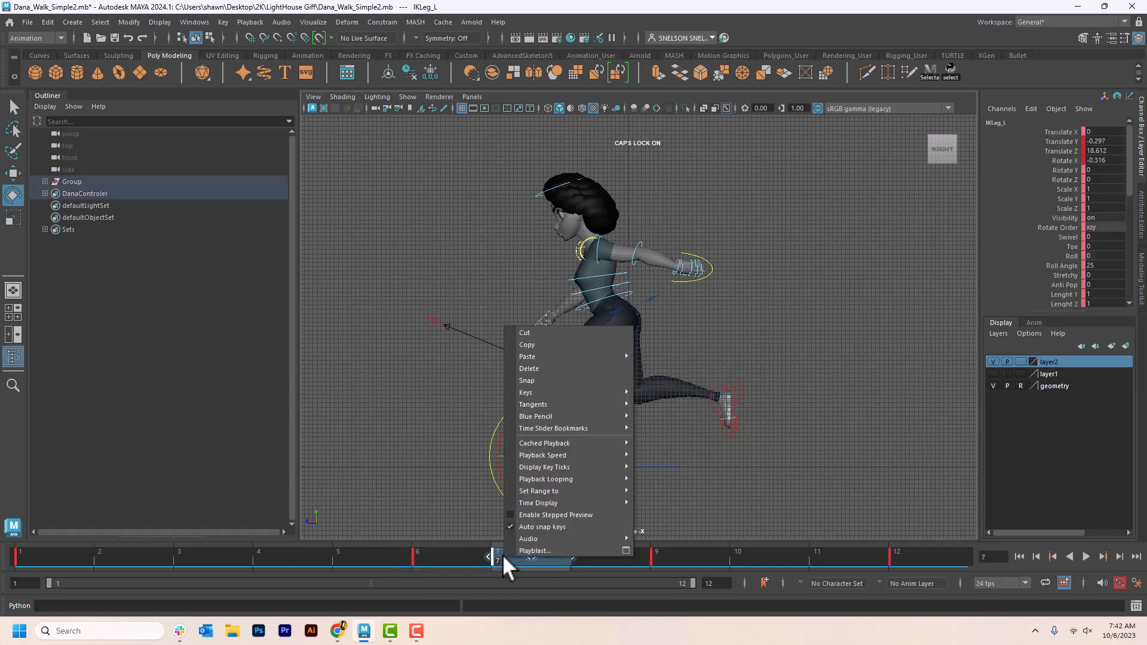
pyautogui.click(538, 371)
# Play back the run cycle, restarting it from frame 1, to check the foot motion without the deleted keys
pyautogui.hotkey('alt', 'v')
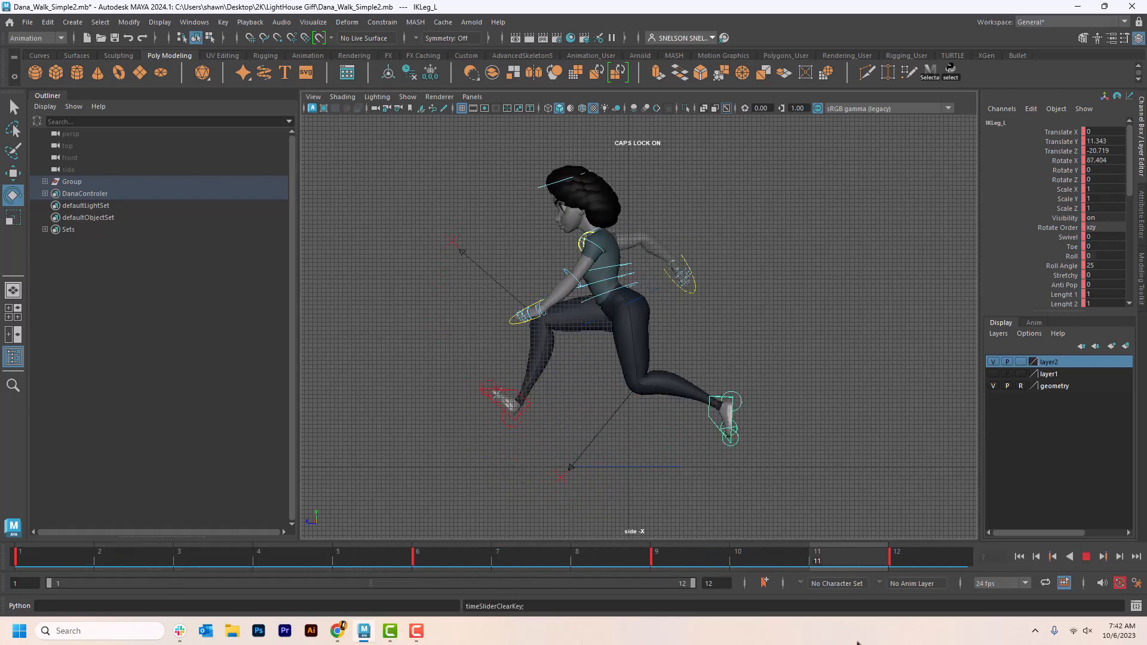
pyautogui.click(1085, 556)
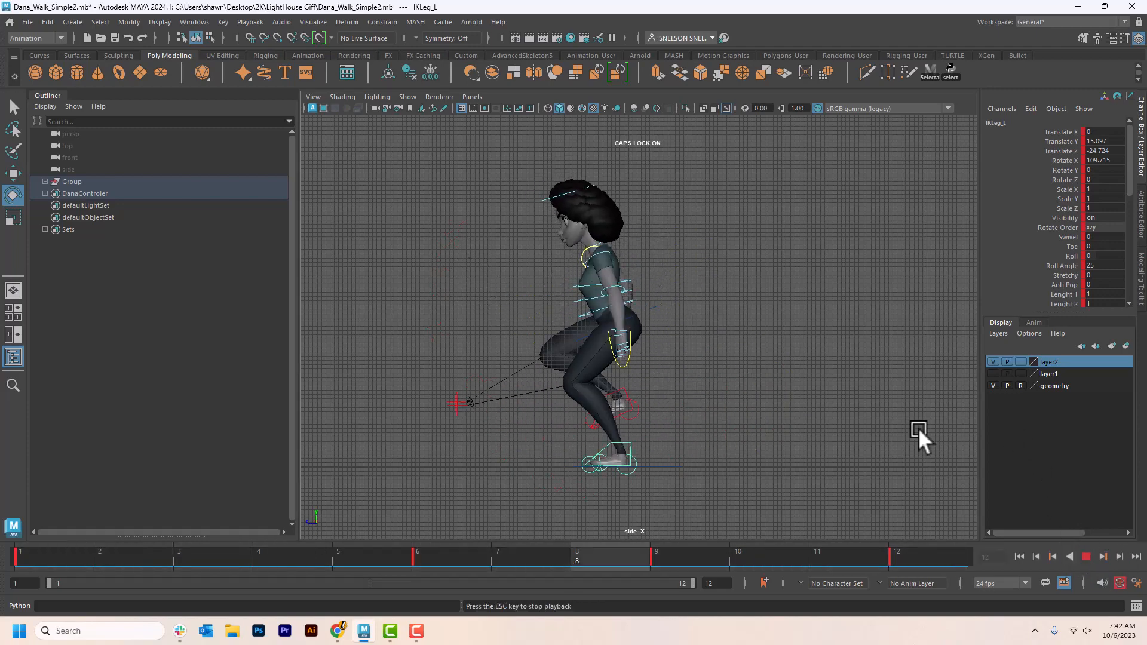
pyautogui.click(1085, 557)
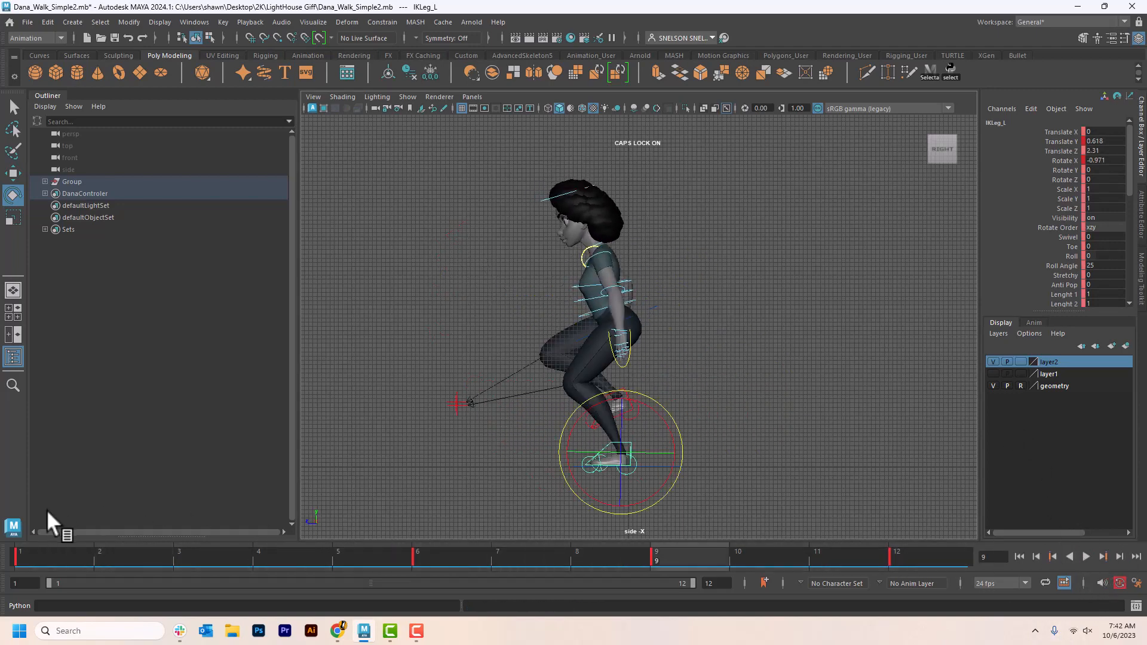
pyautogui.click(40, 548)
pyautogui.hotkey('alt', 'v')
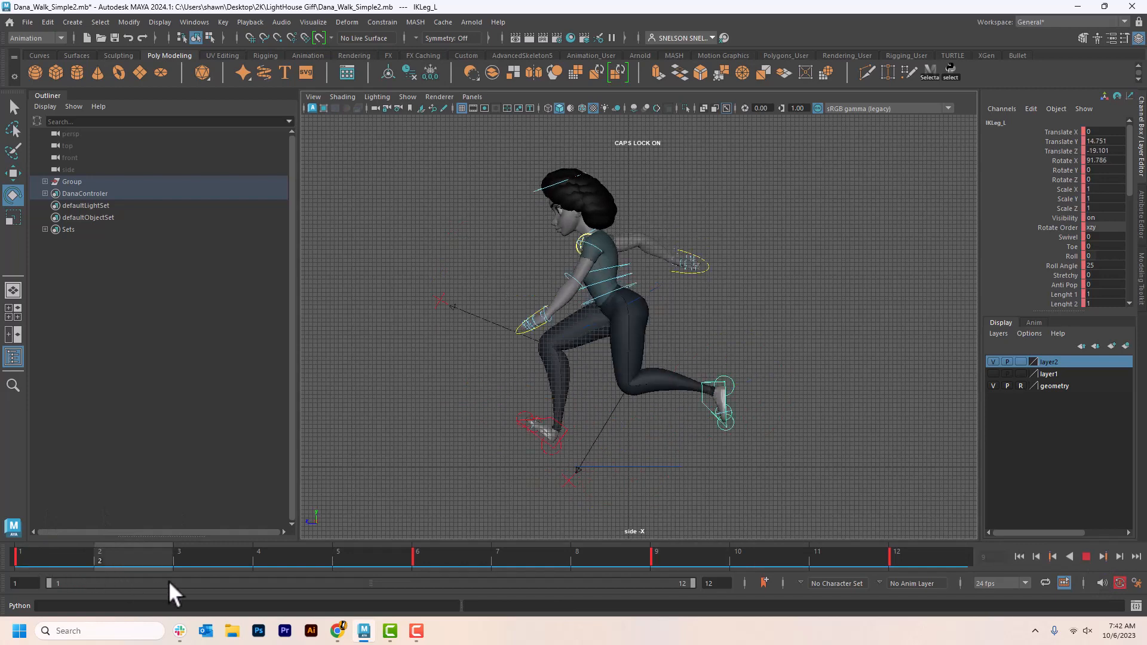
pyautogui.press('Escape')
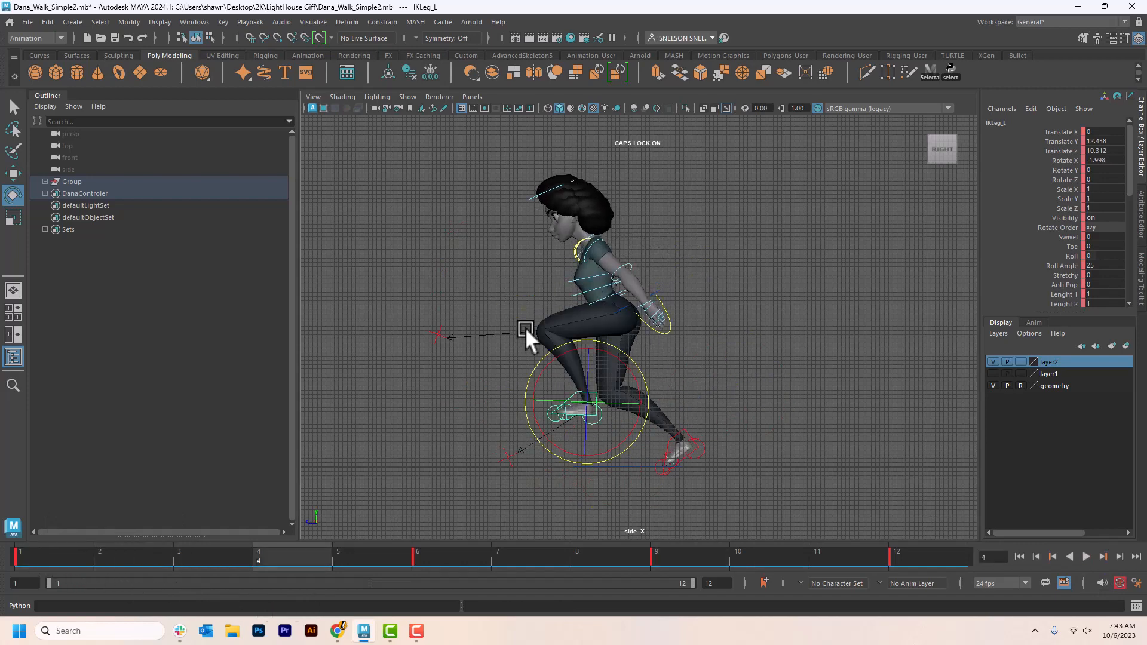
# At frame 1, raise RootX_M and both IK foot controls together, bringing IKLeg_L to about 20.6 in Translate Y, and key their translation
pyautogui.click(605, 310)
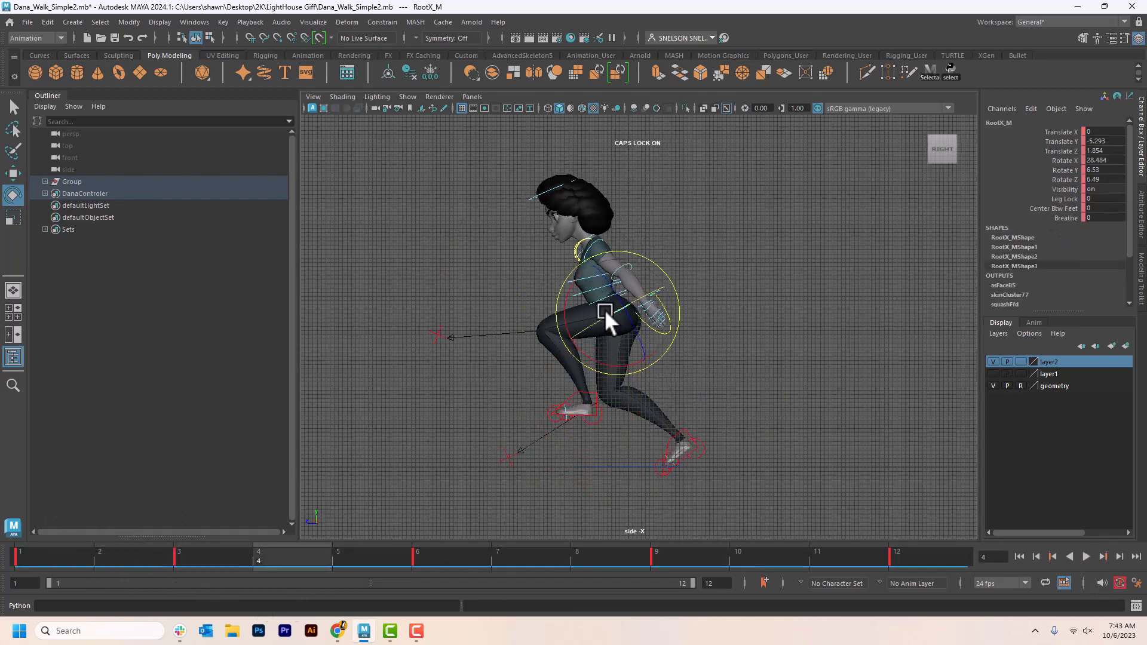
pyautogui.click(80, 547)
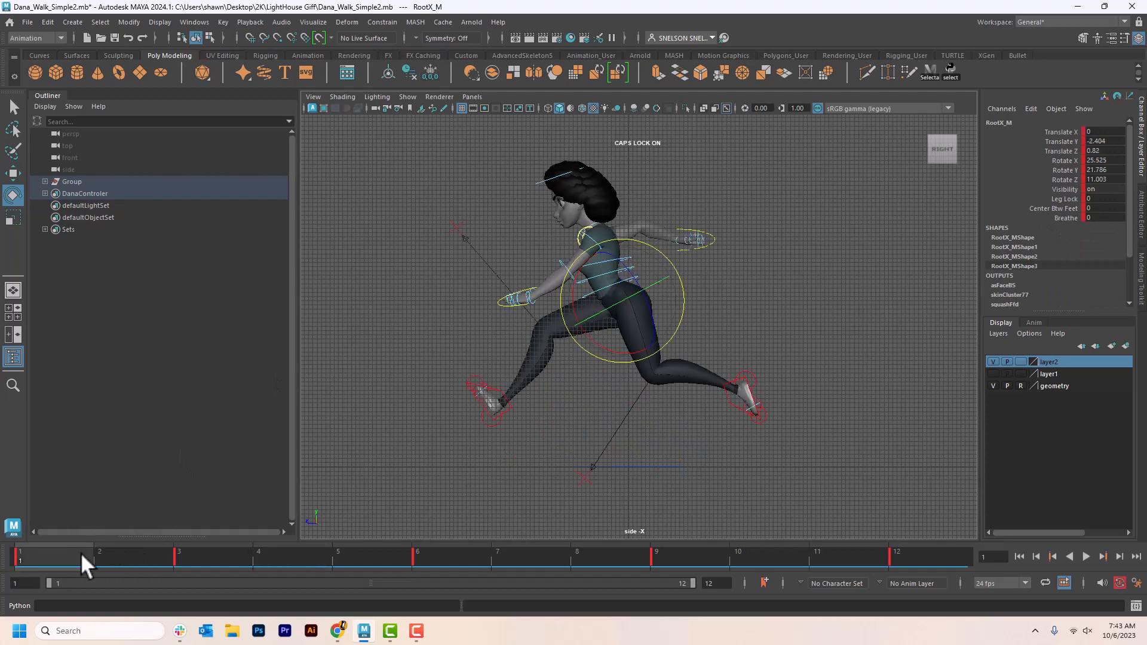
pyautogui.click(512, 407)
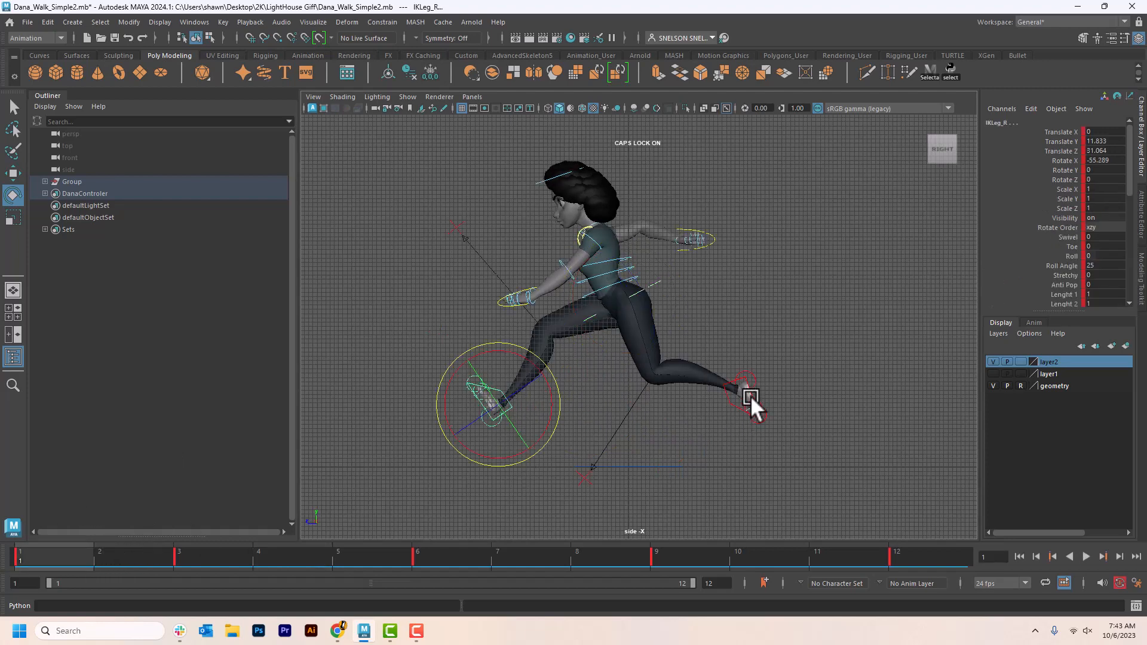
pyautogui.click(726, 400)
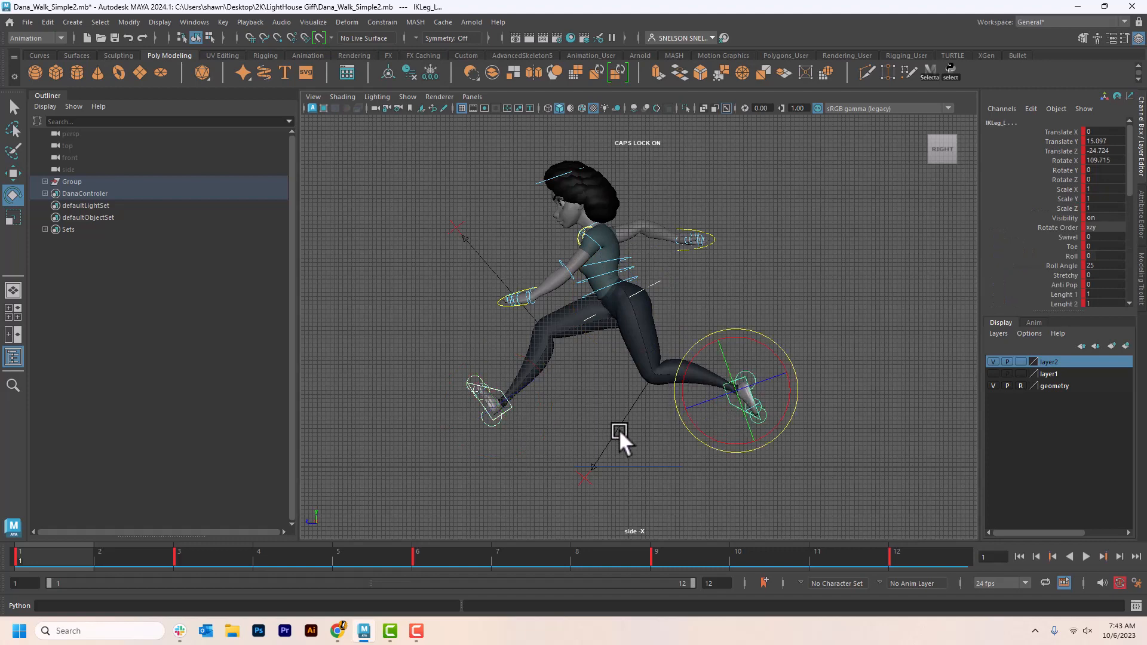
pyautogui.press('w')
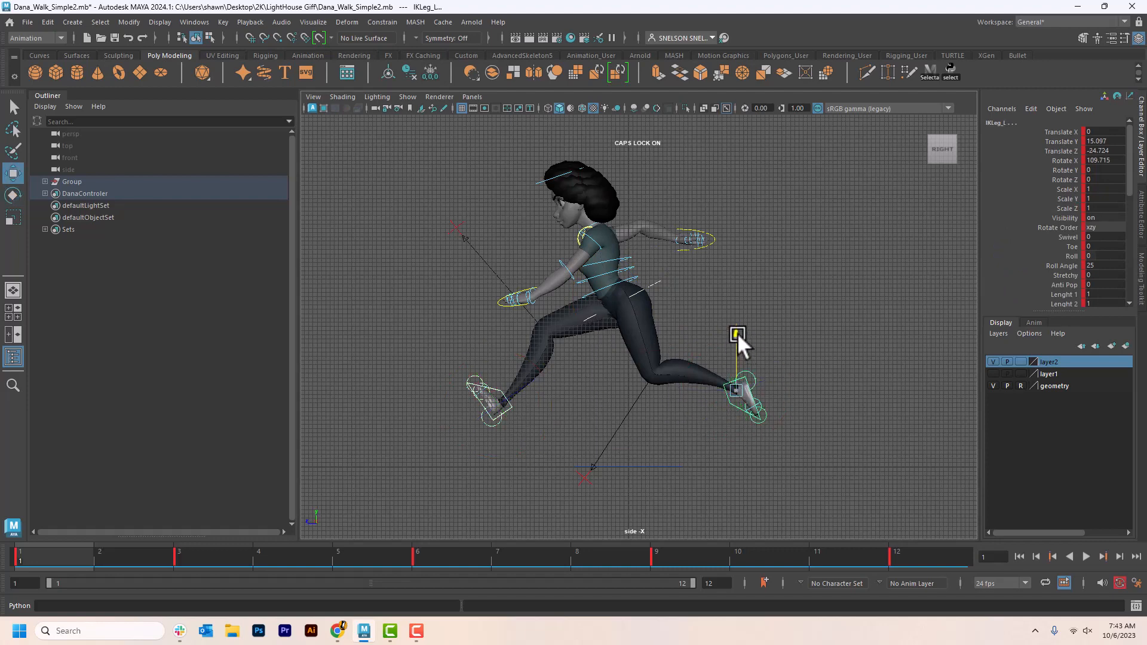
pyautogui.moveTo(737, 332); pyautogui.dragTo(730, 309)
pyautogui.hotkey('shift', 'w')
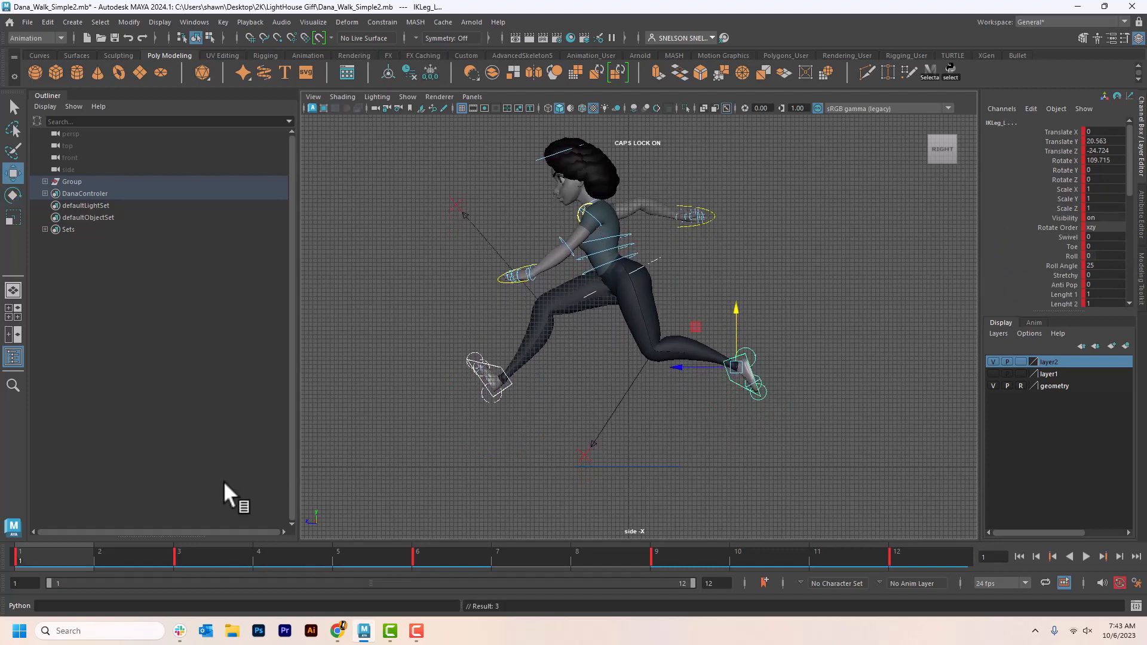
# Copy the frame 1 keys of RootX_M and both IK foot controls and paste them at frame 12
pyautogui.keyDown('shift'); pyautogui.moveTo(99, 557); pyautogui.dragTo(66, 557); pyautogui.keyUp('shift')
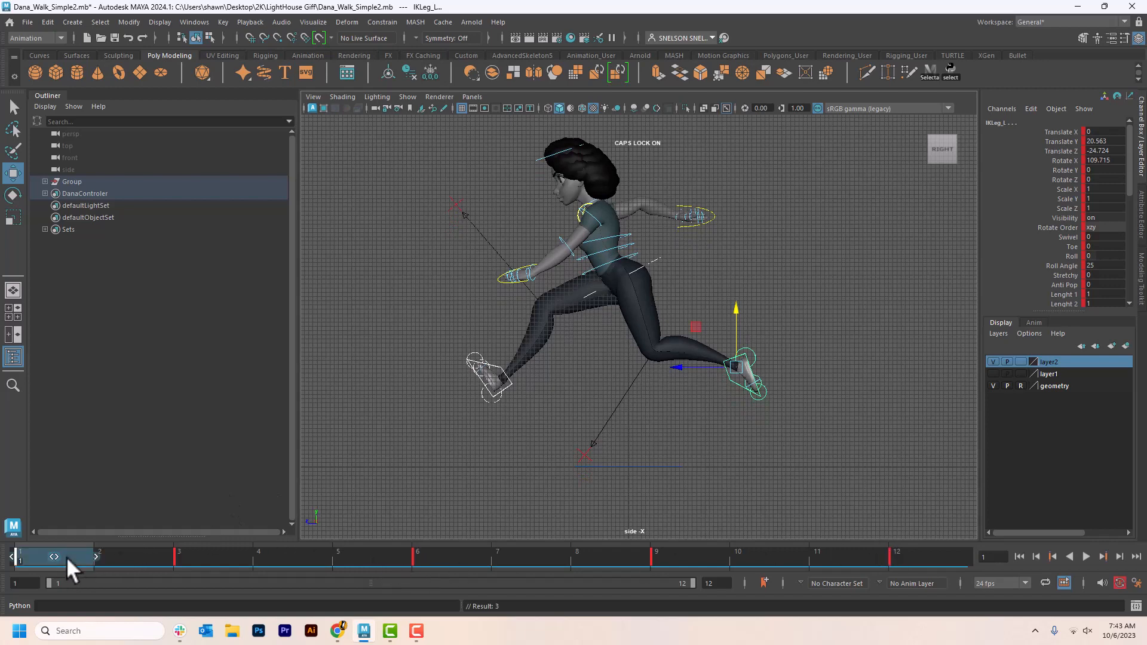
pyautogui.rightClick(67, 556)
pyautogui.click(92, 347)
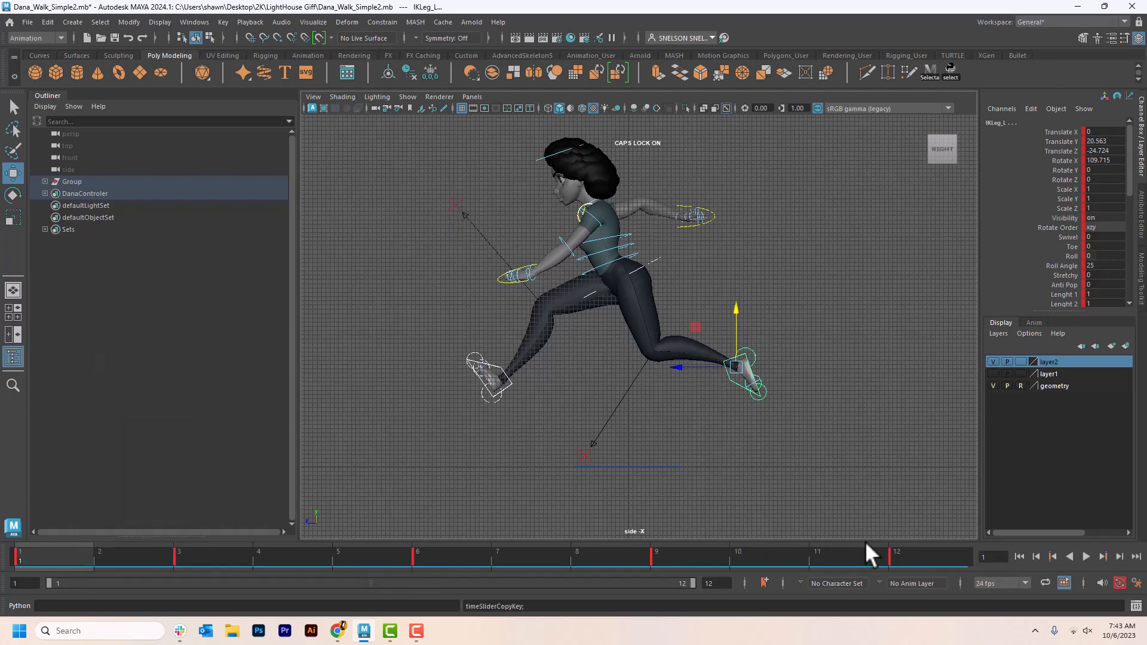
pyautogui.click(916, 559)
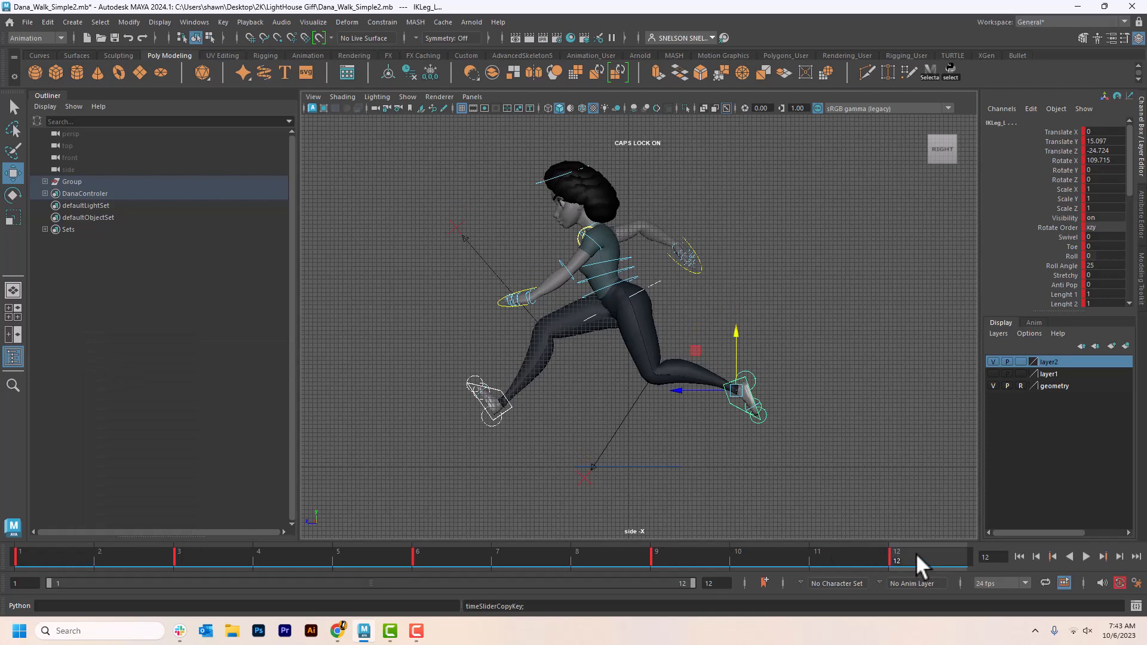
pyautogui.keyDown('shift'); pyautogui.click(915, 554); pyautogui.keyUp('shift')
pyautogui.rightClick(916, 556)
pyautogui.moveTo(963, 357)
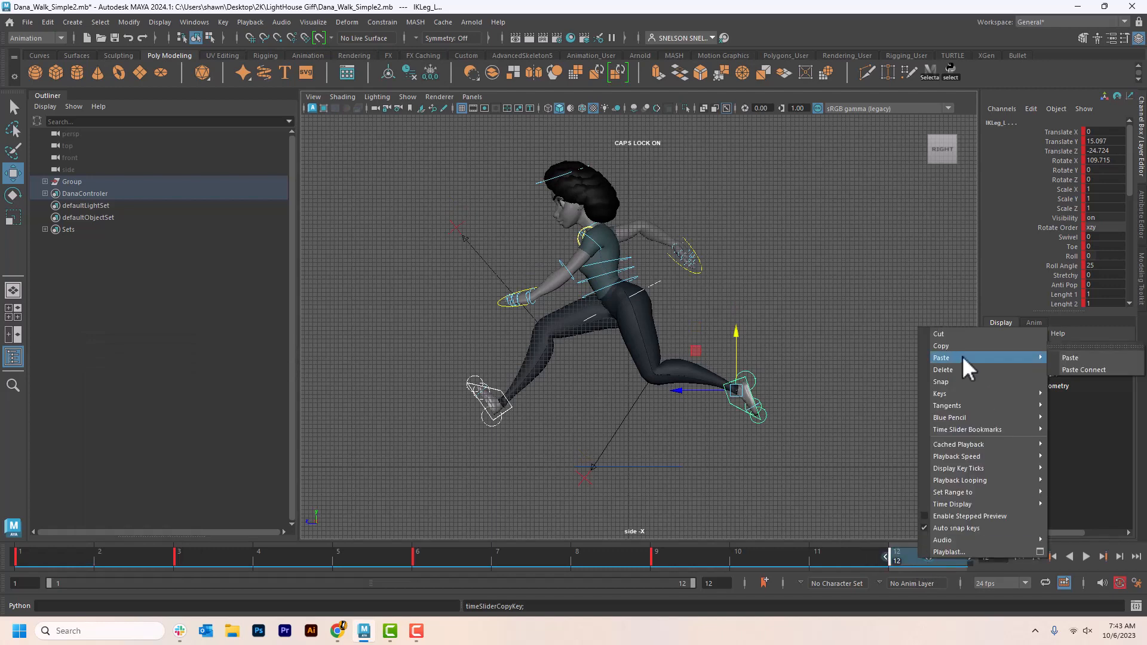
pyautogui.click(1065, 358)
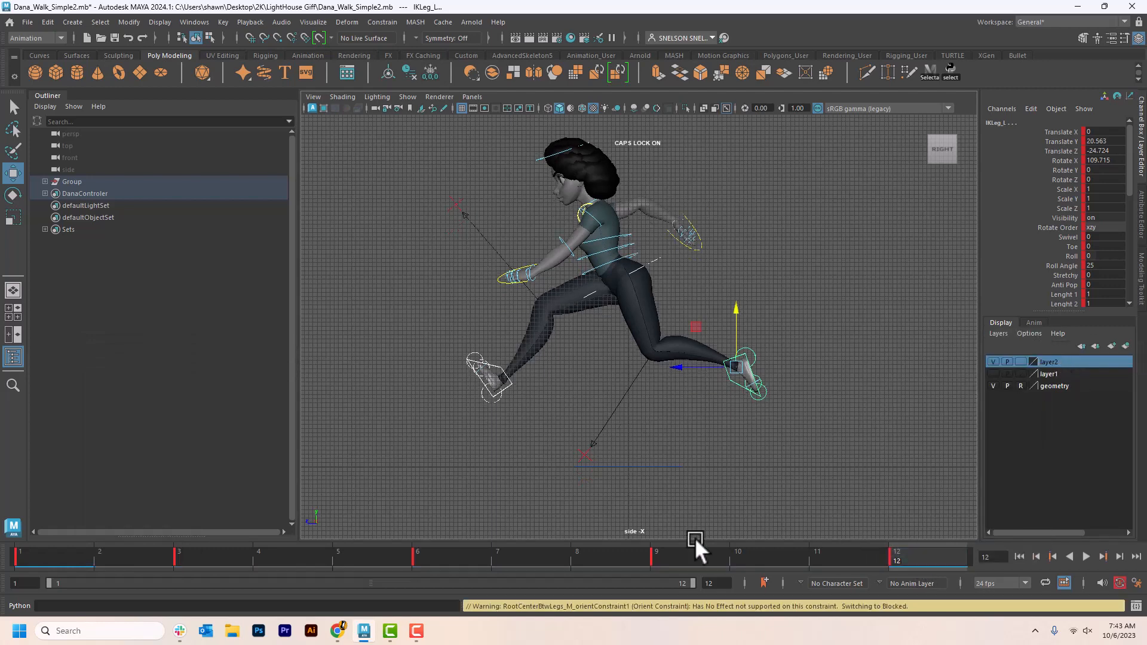
# At frame 6, raise the hips and both feet together, bringing IKLeg_L to about 16.7 in Translate Y, and play back the cycle
pyautogui.click(420, 556)
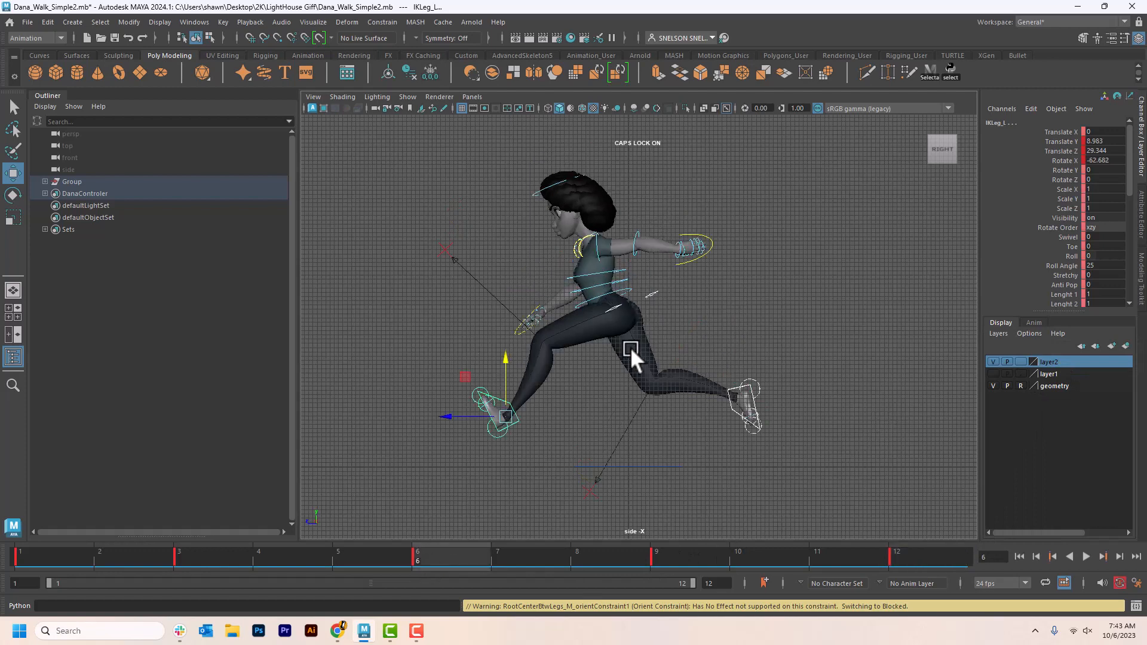
pyautogui.moveTo(507, 366); pyautogui.dragTo(507, 332)
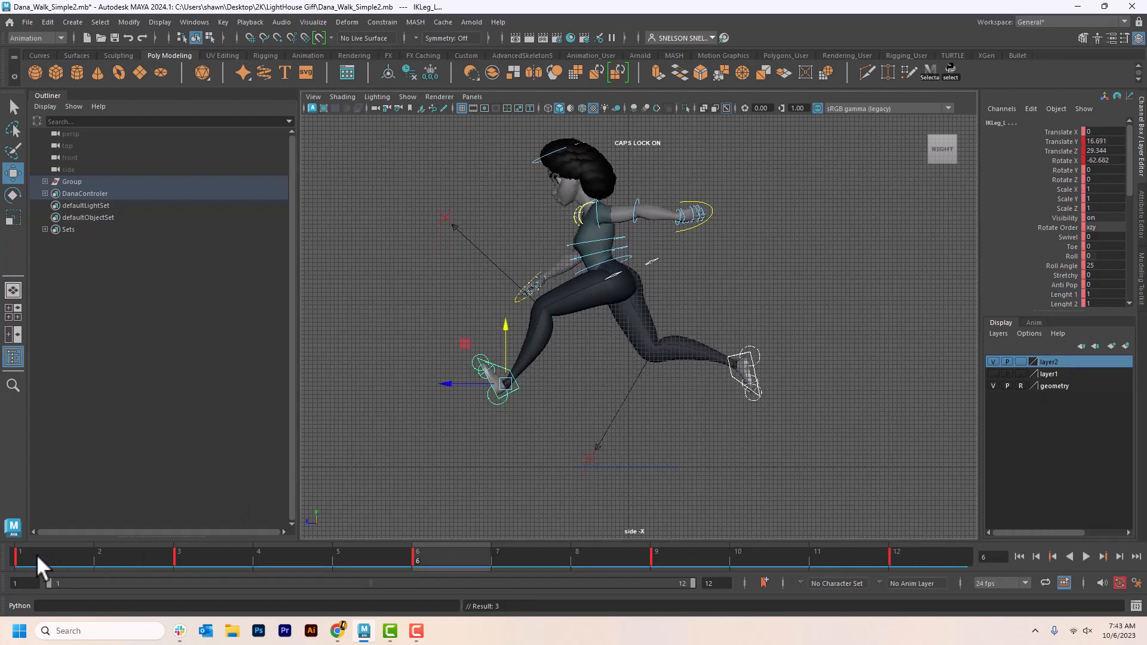
pyautogui.hotkey('alt', 'v')
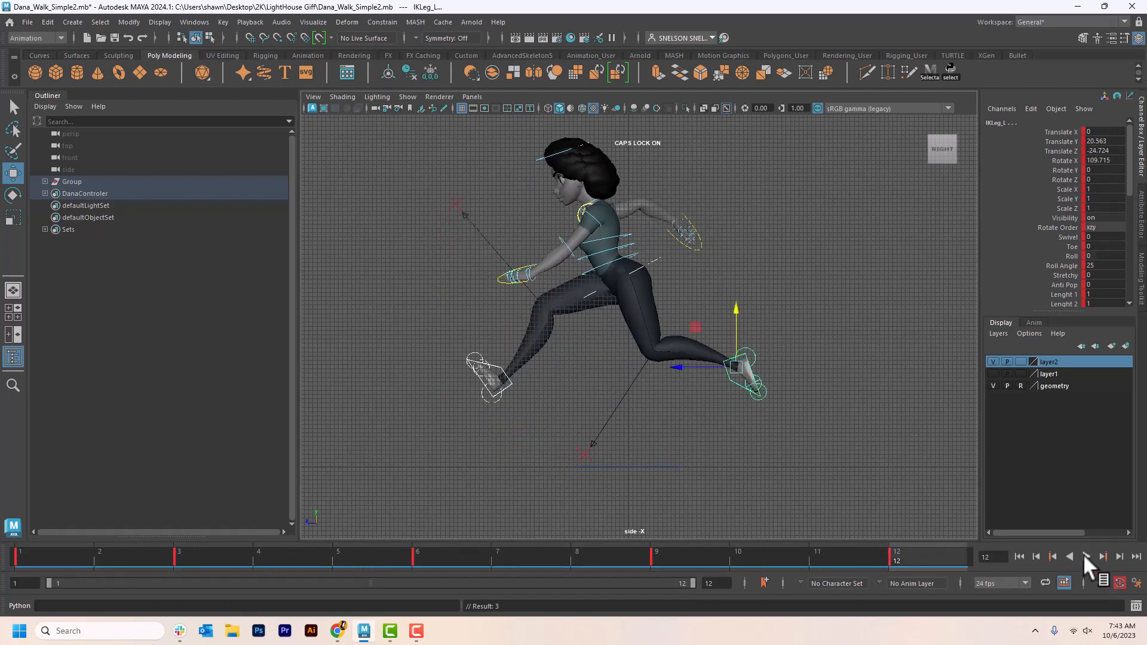
pyautogui.click(1084, 555)
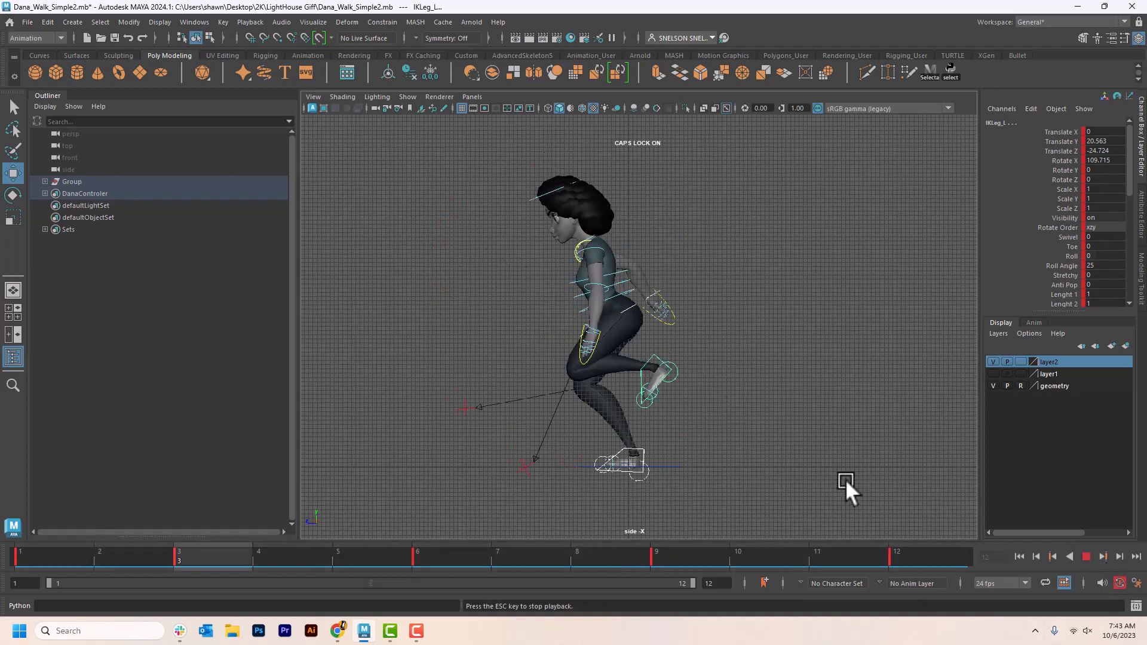
pyautogui.click(1085, 554)
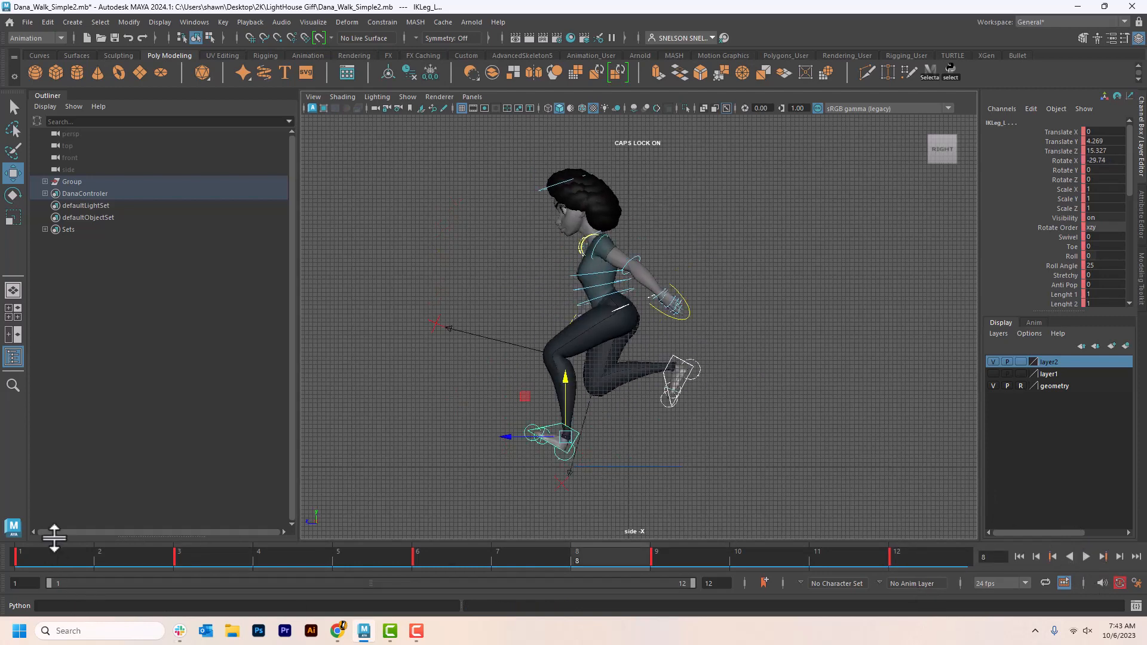
# At frame 1, bend FKElbow_L to about -7.3, 7.9 and 49.7 in Rotate X, Y and Z, and key the rotation
pyautogui.click(13, 547)
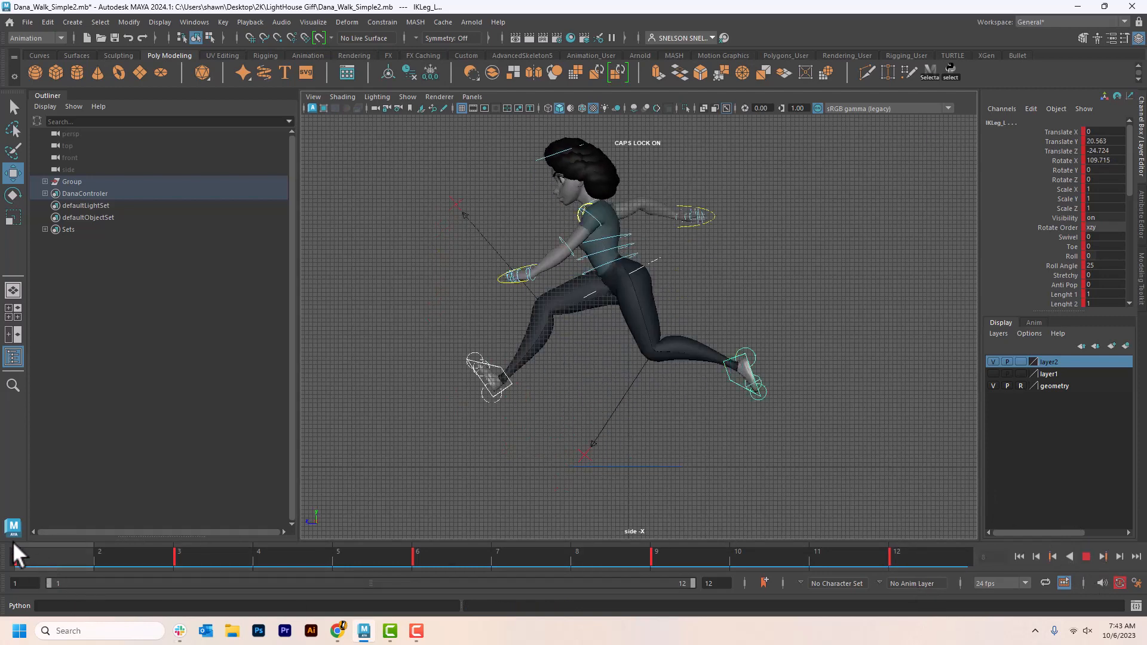
pyautogui.click(561, 239)
pyautogui.press('e')
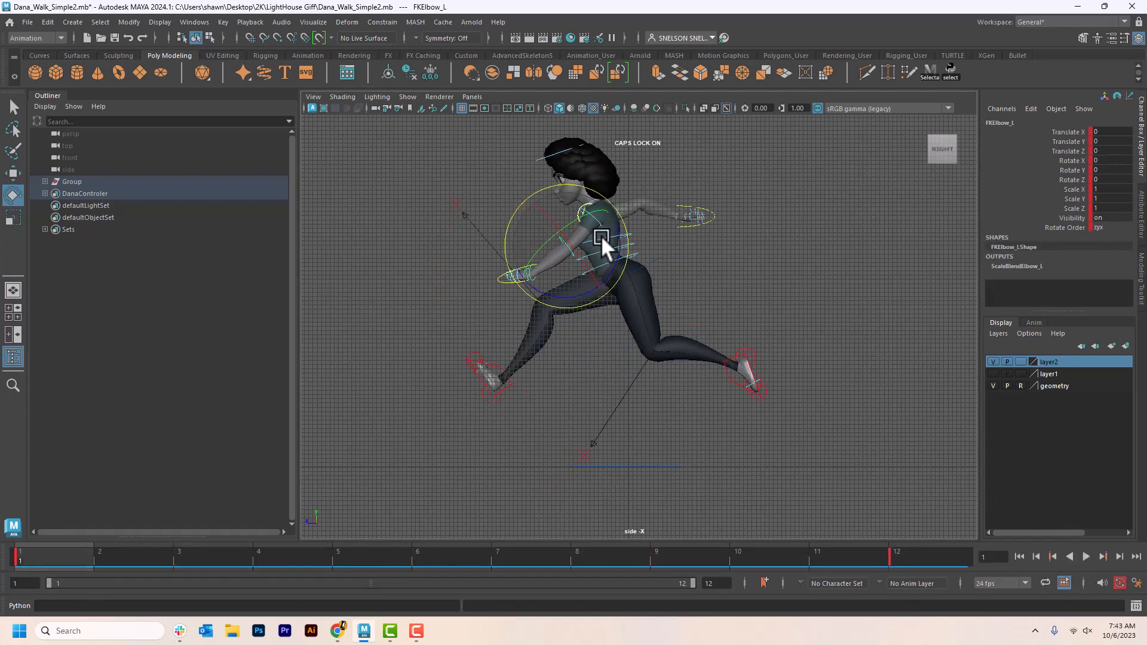
pyautogui.moveTo(625, 228); pyautogui.dragTo(574, 257)
pyautogui.hotkey('shift', 'e')
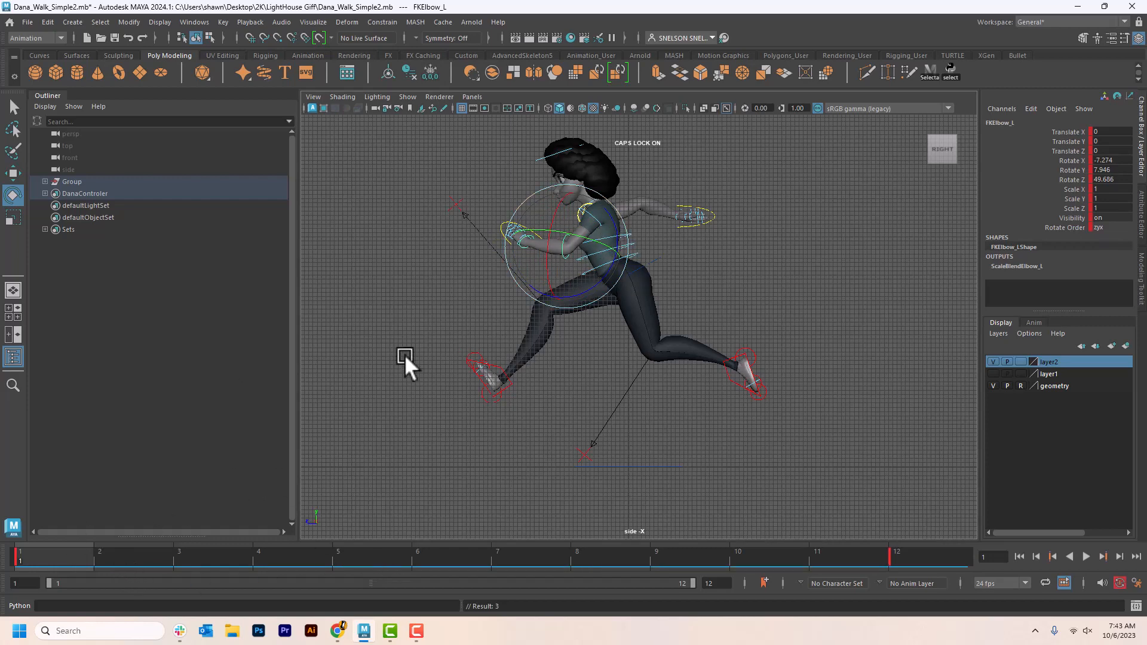
# Copy the frame 1 keys of FKElbow_L and FKWrist_L and paste them at frame 12
pyautogui.click(388, 374)
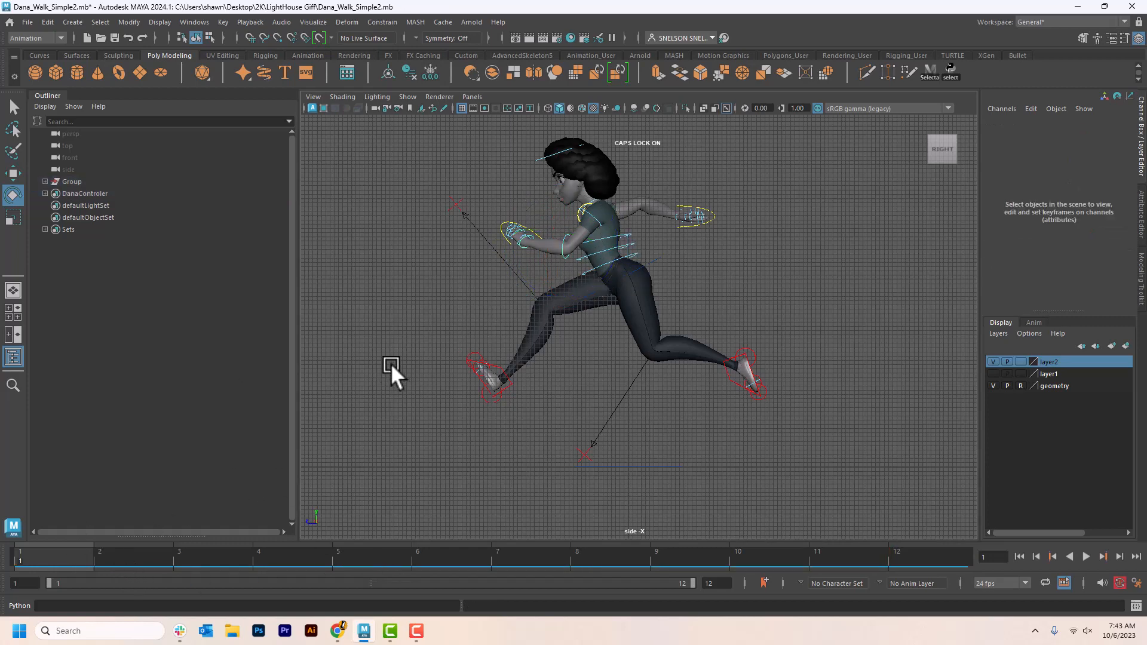
pyautogui.click(565, 255)
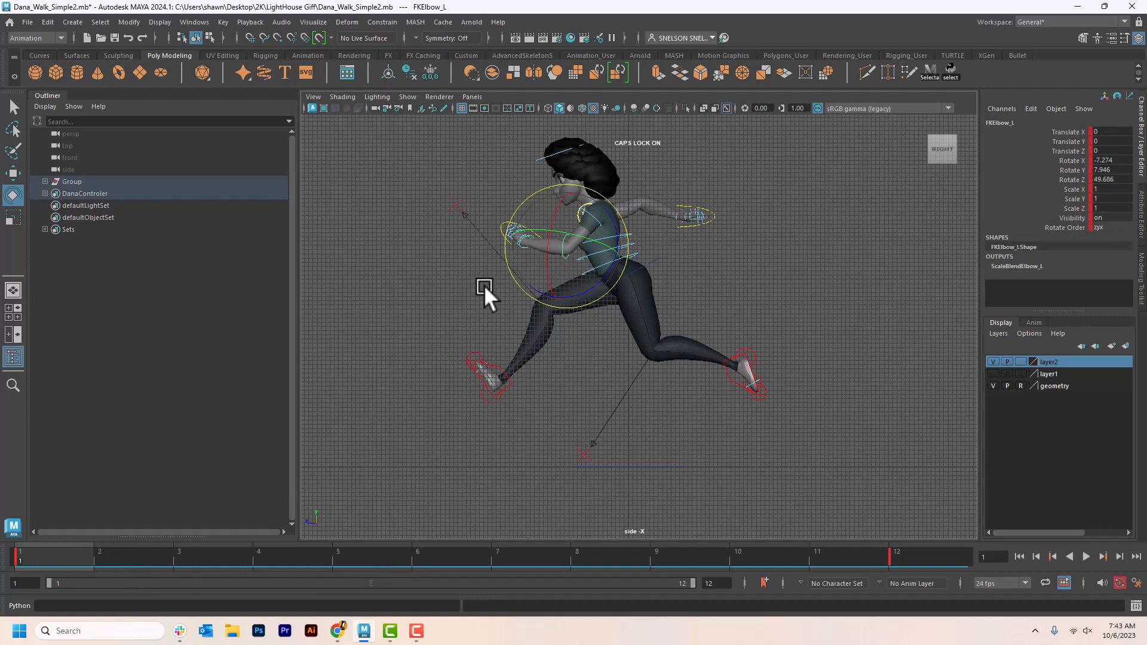
pyautogui.press('w')
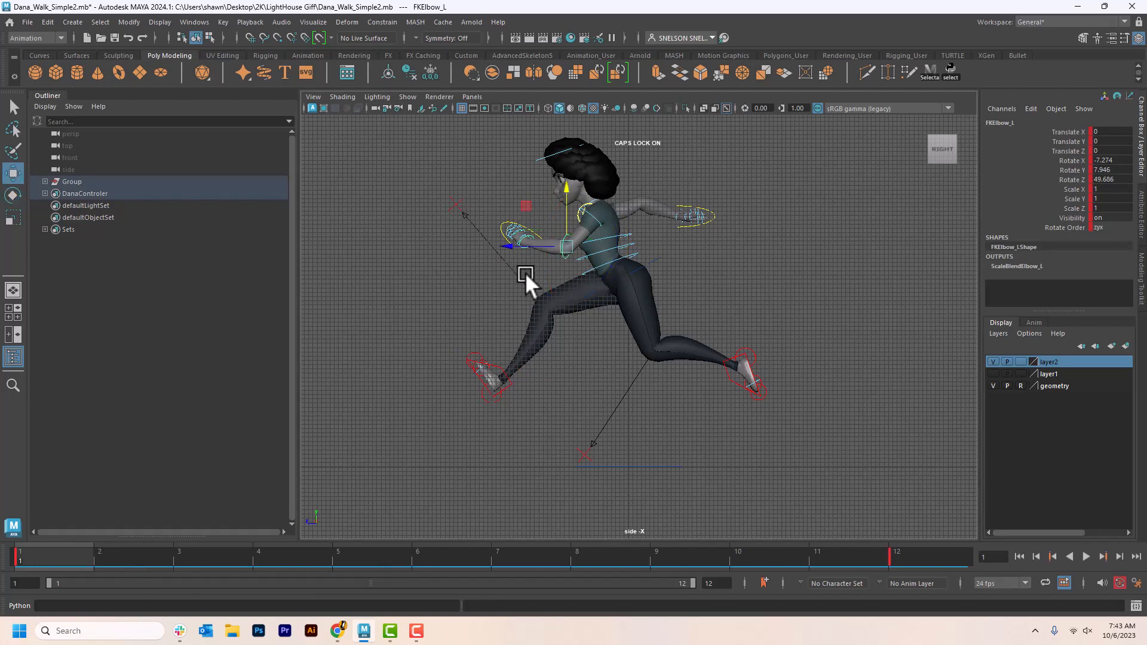
pyautogui.click(526, 236)
pyautogui.keyDown('shift'); pyautogui.click(64, 556); pyautogui.keyUp('shift')
pyautogui.rightClick(64, 556)
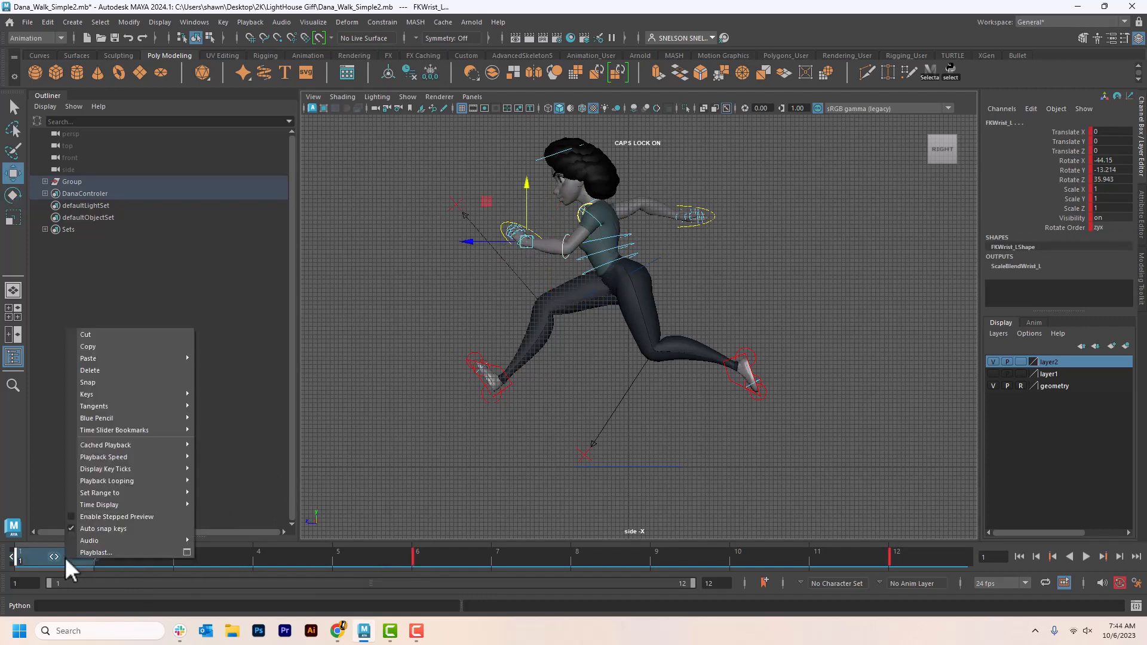
pyautogui.click(114, 347)
pyautogui.click(899, 553)
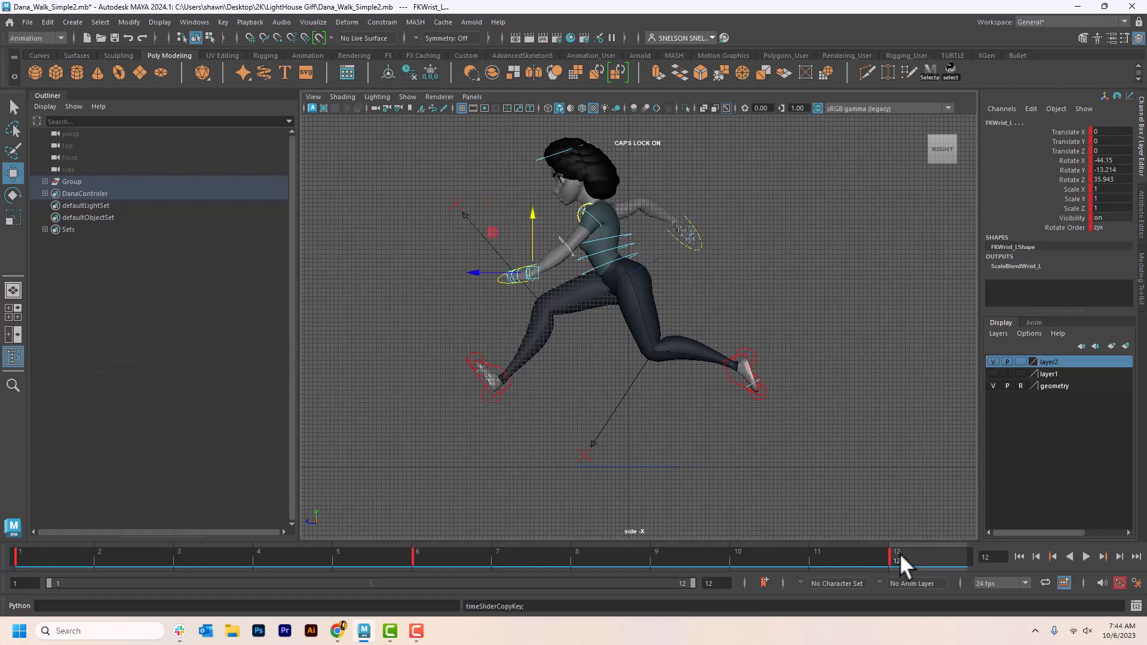
pyautogui.keyDown('shift'); pyautogui.click(901, 553); pyautogui.keyUp('shift')
pyautogui.rightClick(902, 552)
pyautogui.moveTo(923, 353)
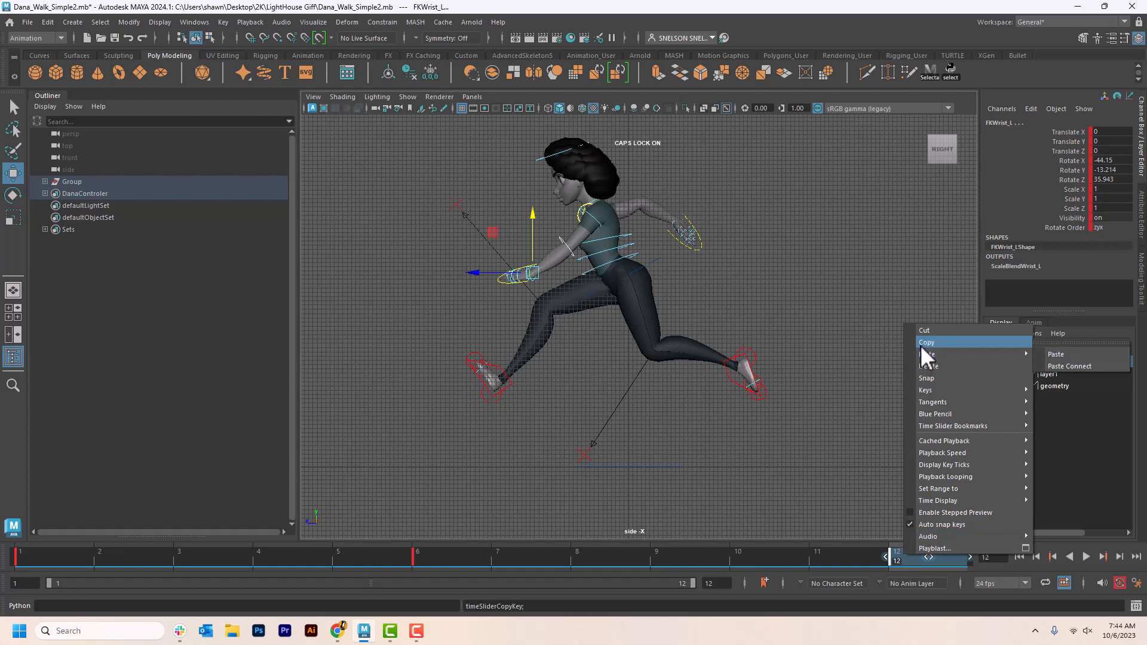
pyautogui.click(1055, 354)
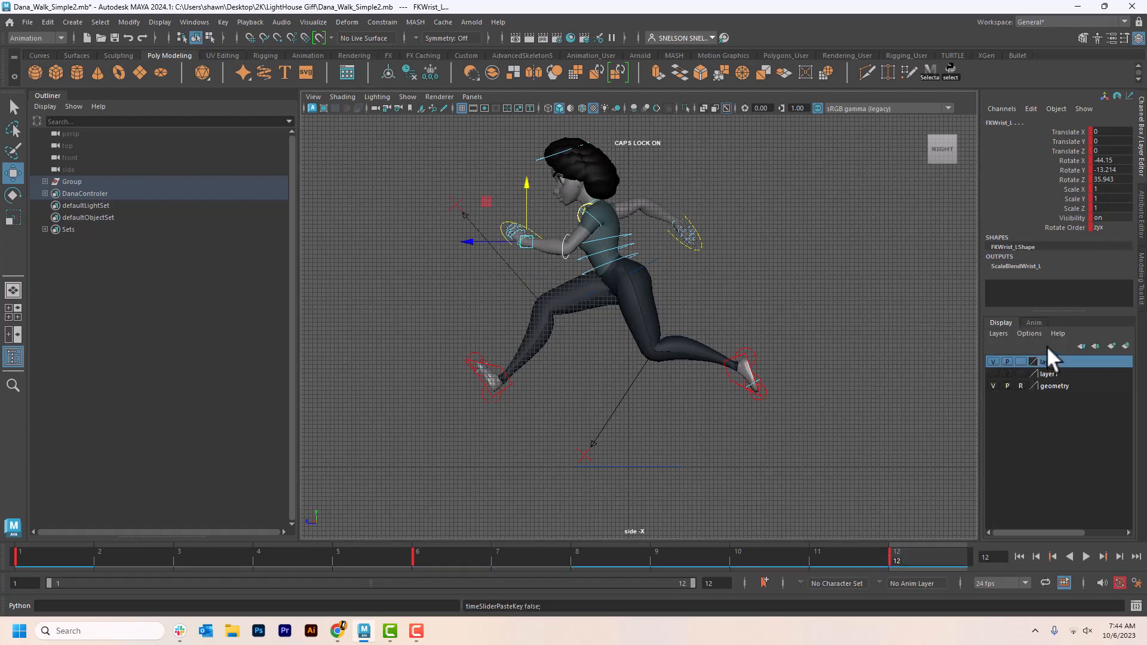
# At frame 6, make the hidden layer1 rig controls visible in a close perspective view of the upper body
pyautogui.moveTo(966, 549); pyautogui.dragTo(461, 568)
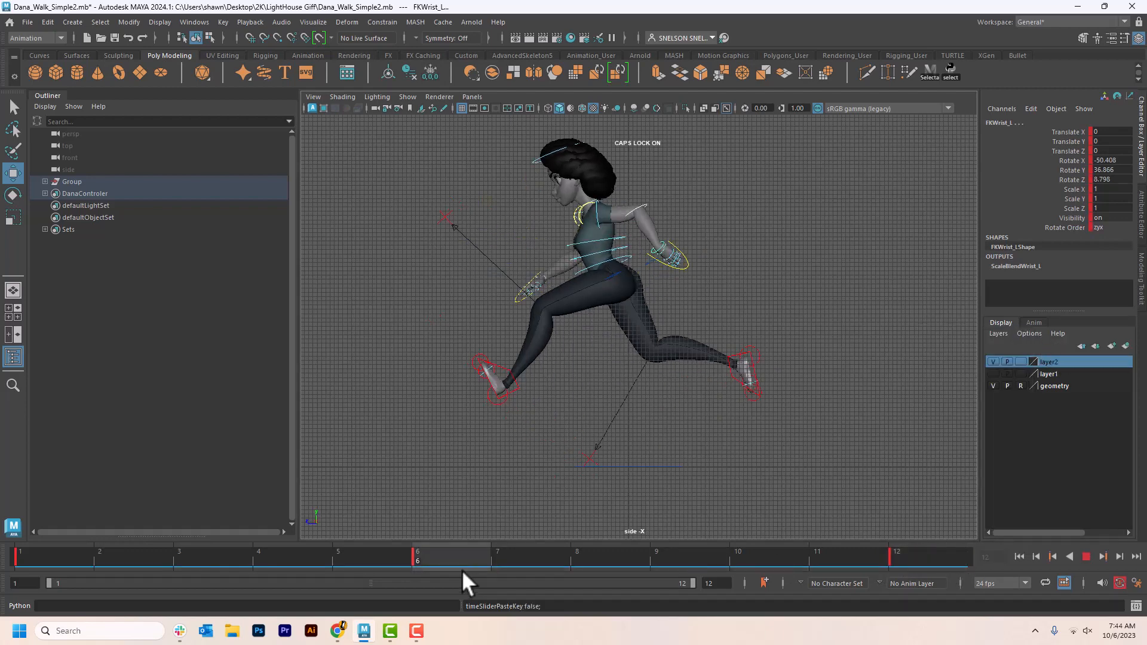
pyautogui.click(526, 239)
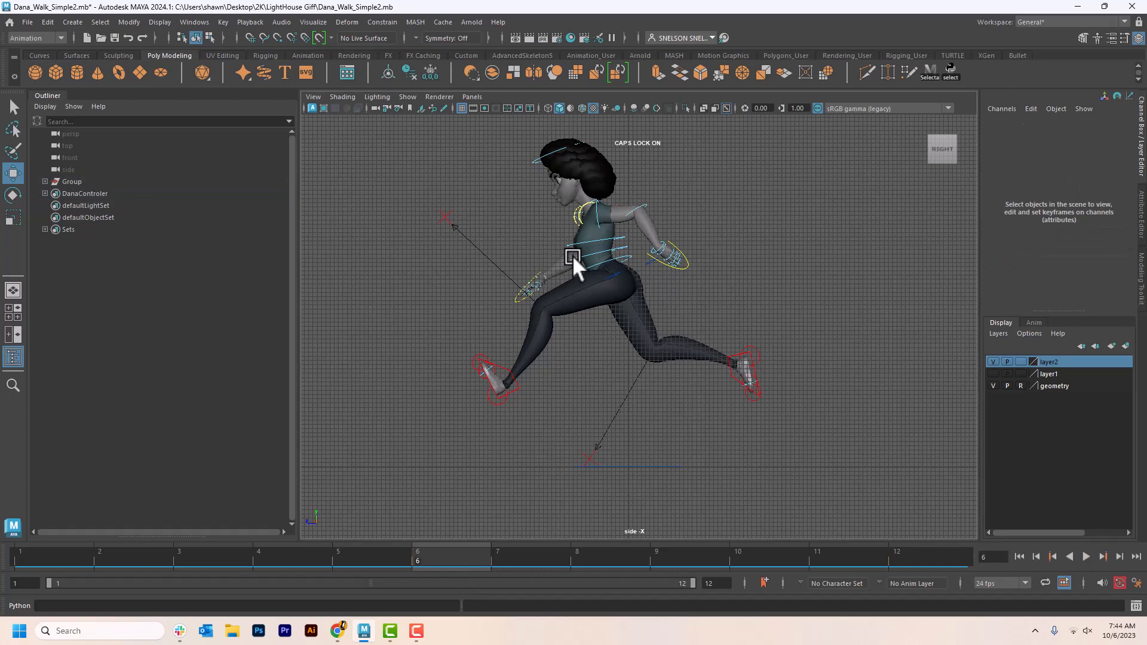
pyautogui.press('space')
pyautogui.moveTo(559, 269); pyautogui.dragTo(547, 238)
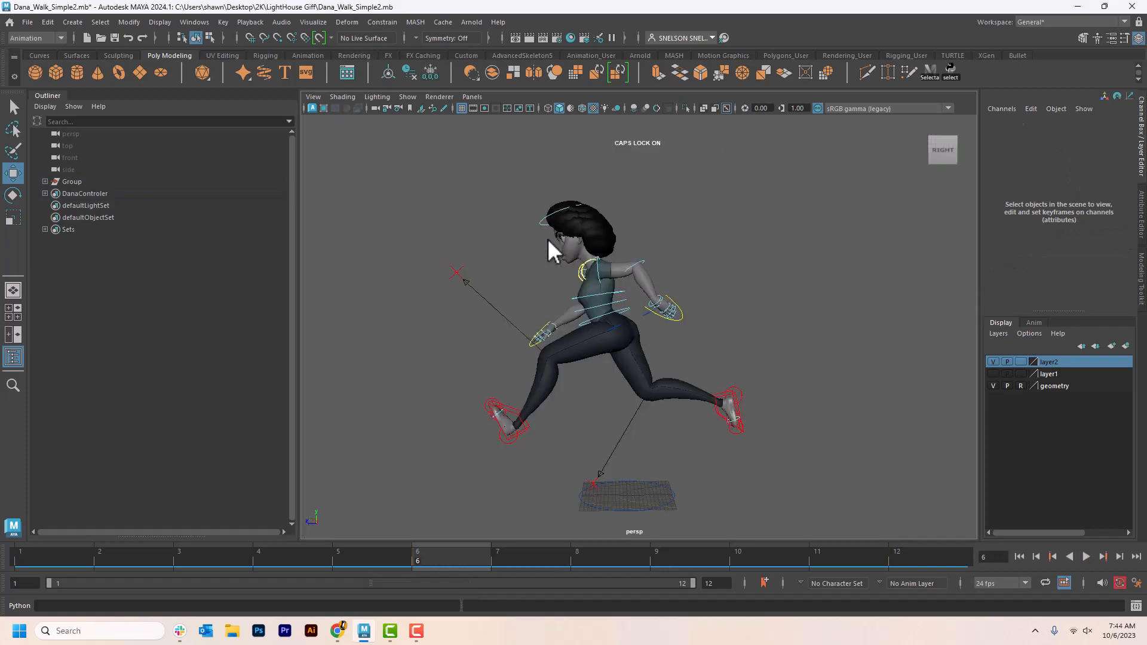
pyautogui.keyDown('alt'); pyautogui.moveTo(563, 307); pyautogui.dragTo(660, 324); pyautogui.keyUp('alt')
pyautogui.keyDown('alt'); pyautogui.moveTo(584, 270); pyautogui.dragTo(822, 386, button='right'); pyautogui.keyUp('alt')
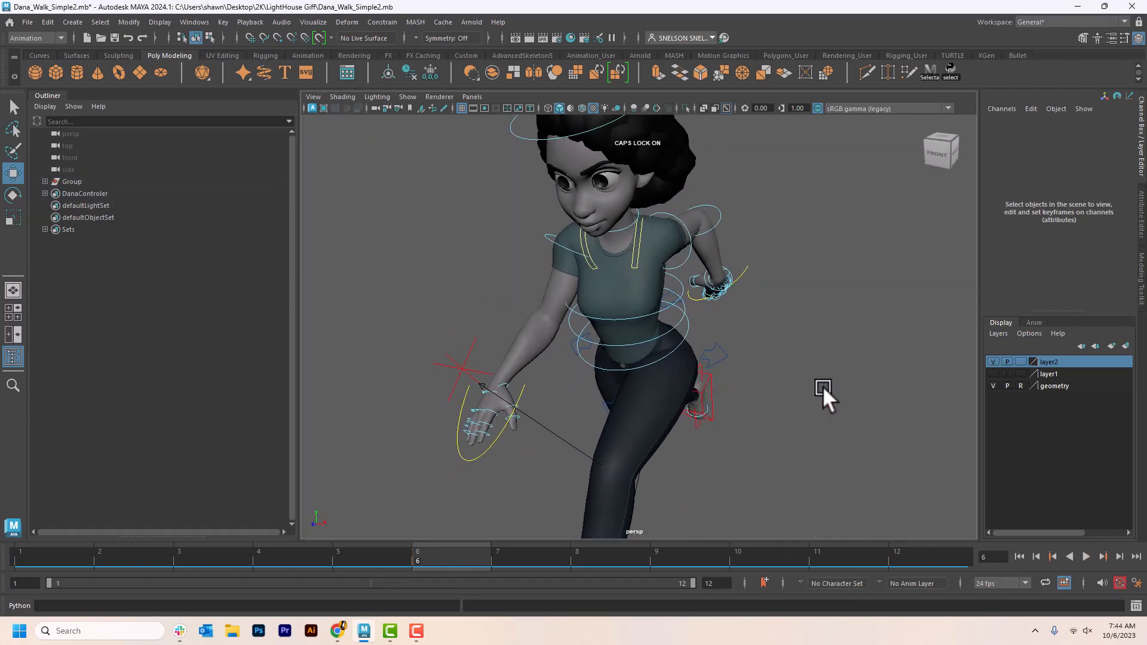
pyautogui.click(993, 374)
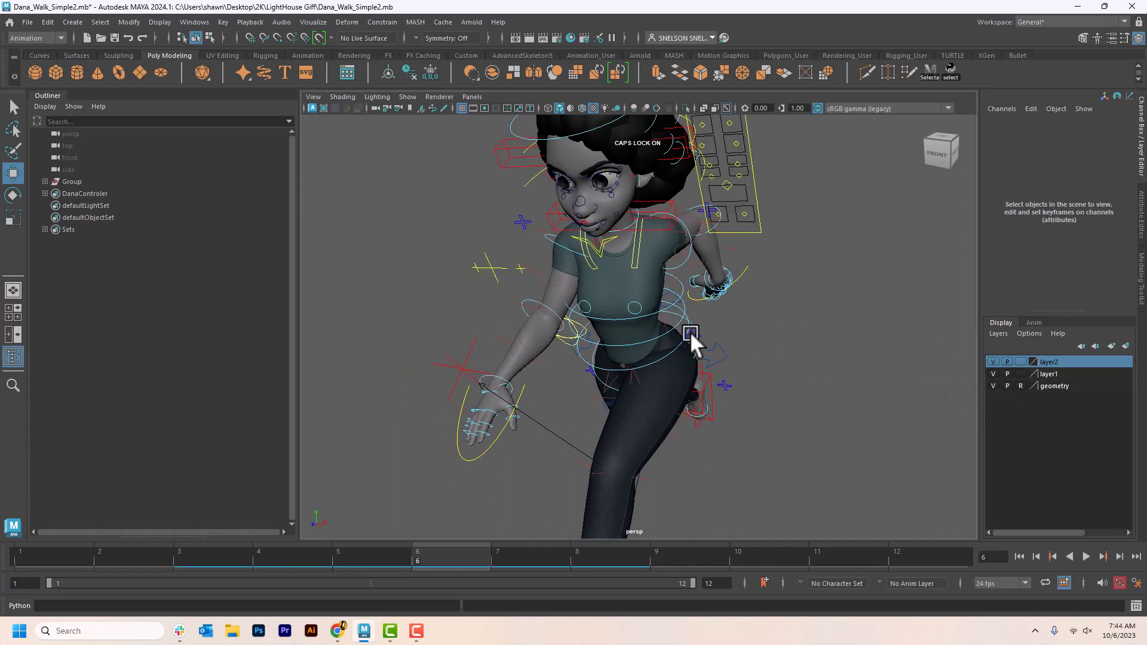
# At frame 6, bend FKElbow_R so the right forearm comes up in front of the body, and key the rotation
pyautogui.click(523, 295)
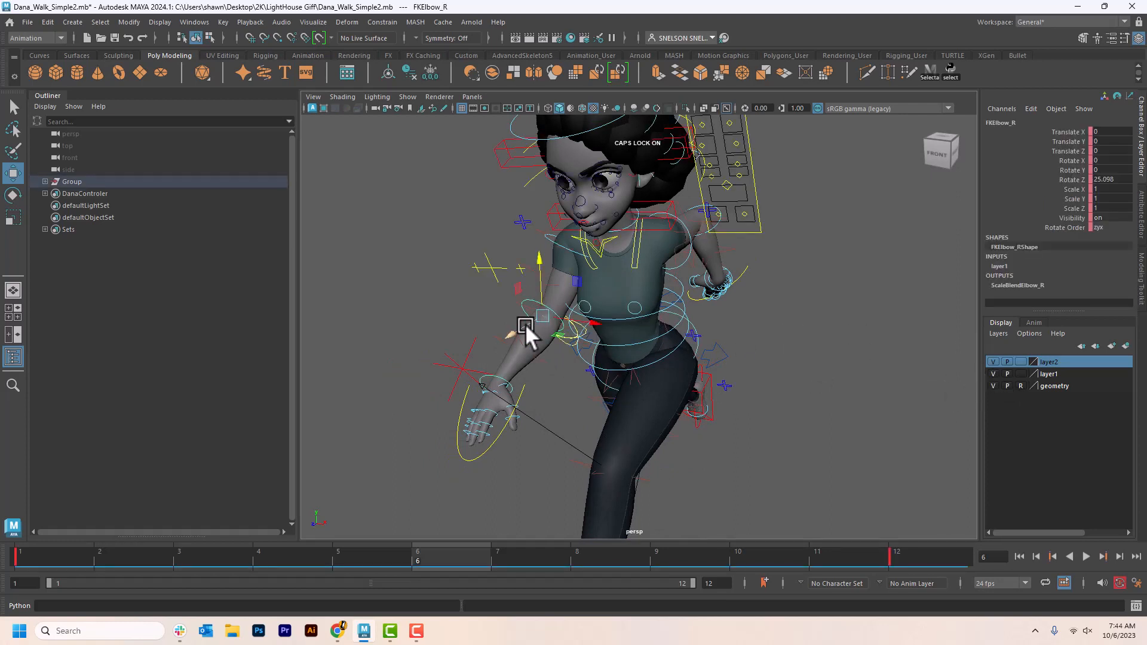
pyautogui.press('e')
pyautogui.moveTo(532, 332); pyautogui.dragTo(553, 304)
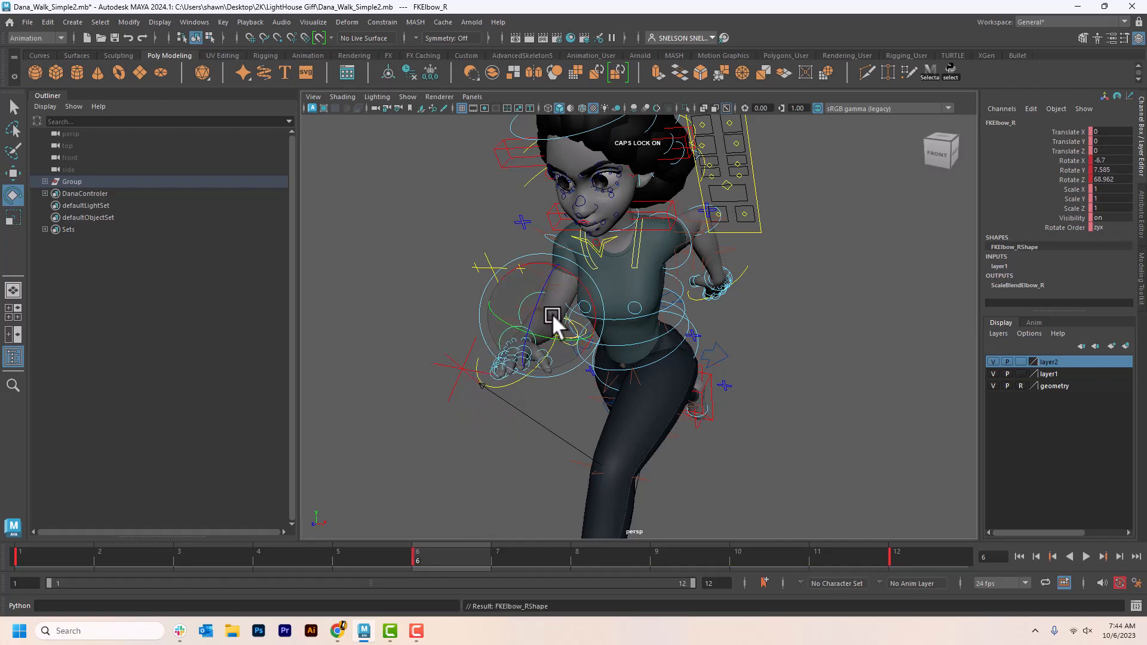
pyautogui.press('Down')
pyautogui.moveTo(553, 363); pyautogui.dragTo(567, 344)
pyautogui.click(407, 370)
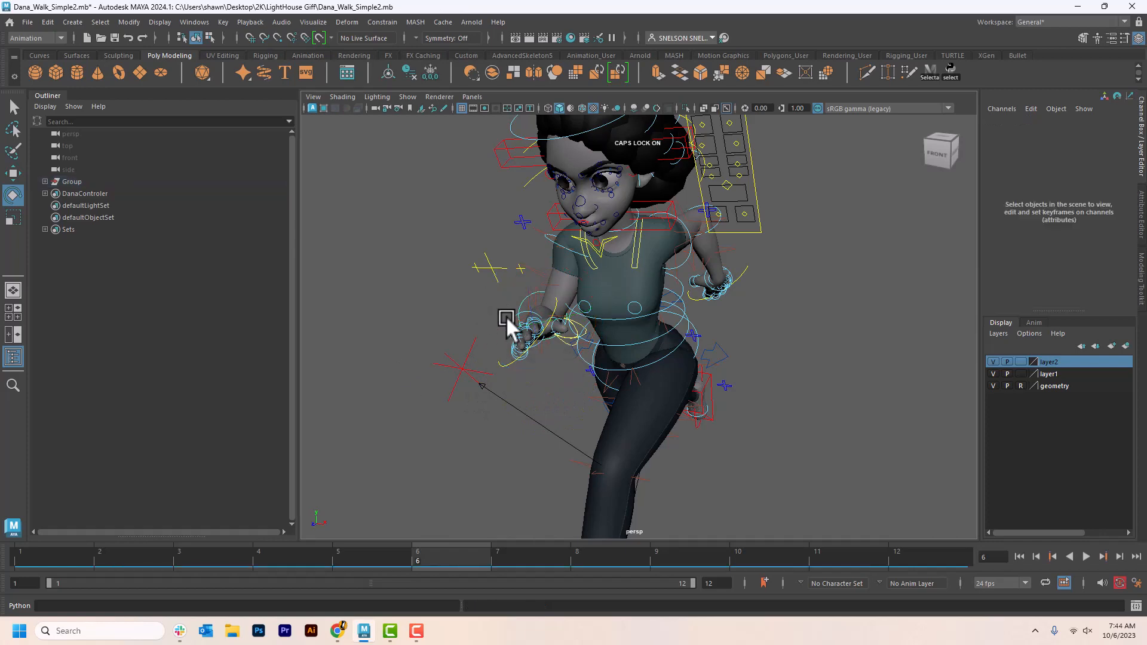
# At frame 6, rotate FKWrist_R to about -72.9, 26.9 and 37.8 in X, Y and Z, key it and play back the cycle
pyautogui.click(509, 317)
pyautogui.moveTo(533, 303); pyautogui.dragTo(597, 305)
pyautogui.press('space')
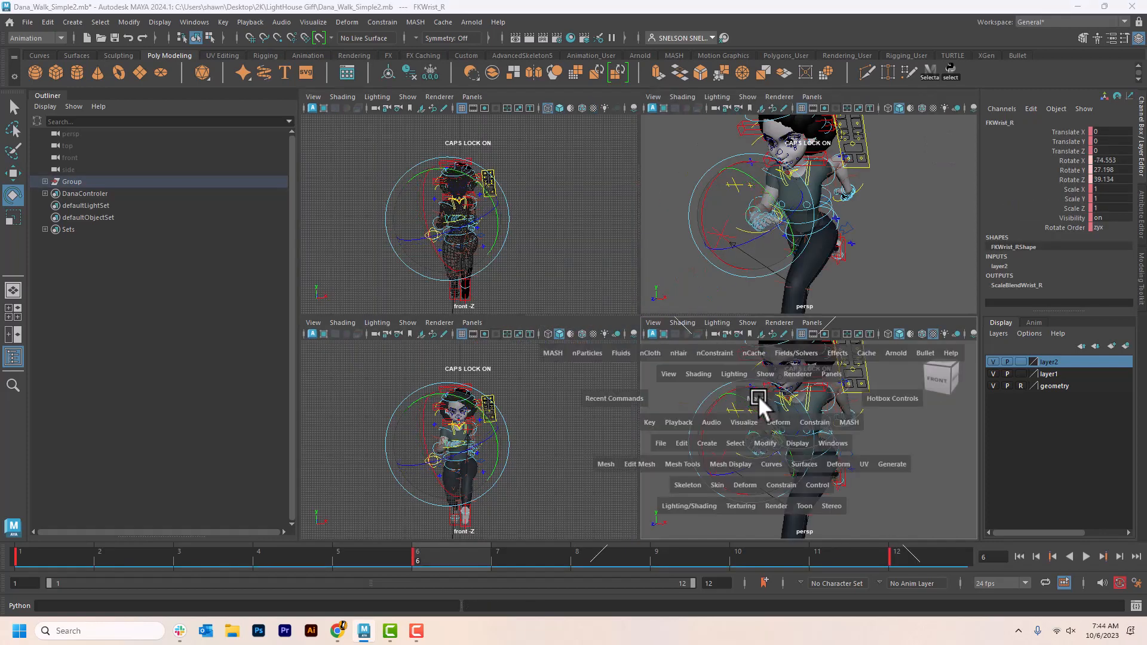
pyautogui.press('space')
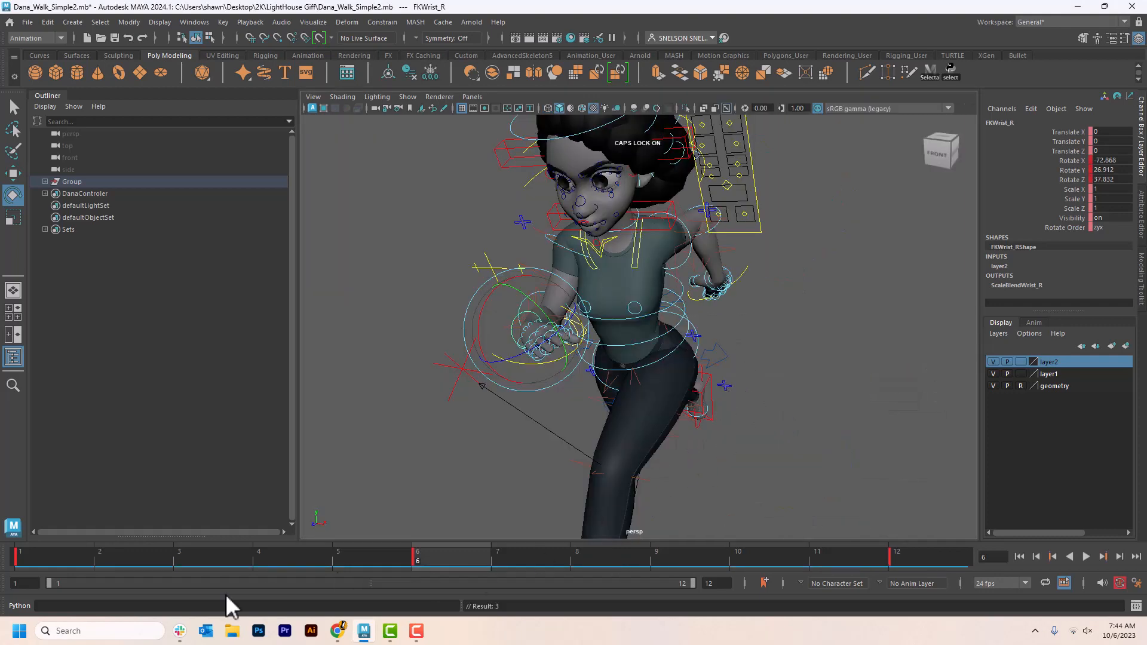
pyautogui.hotkey('alt', 'v')
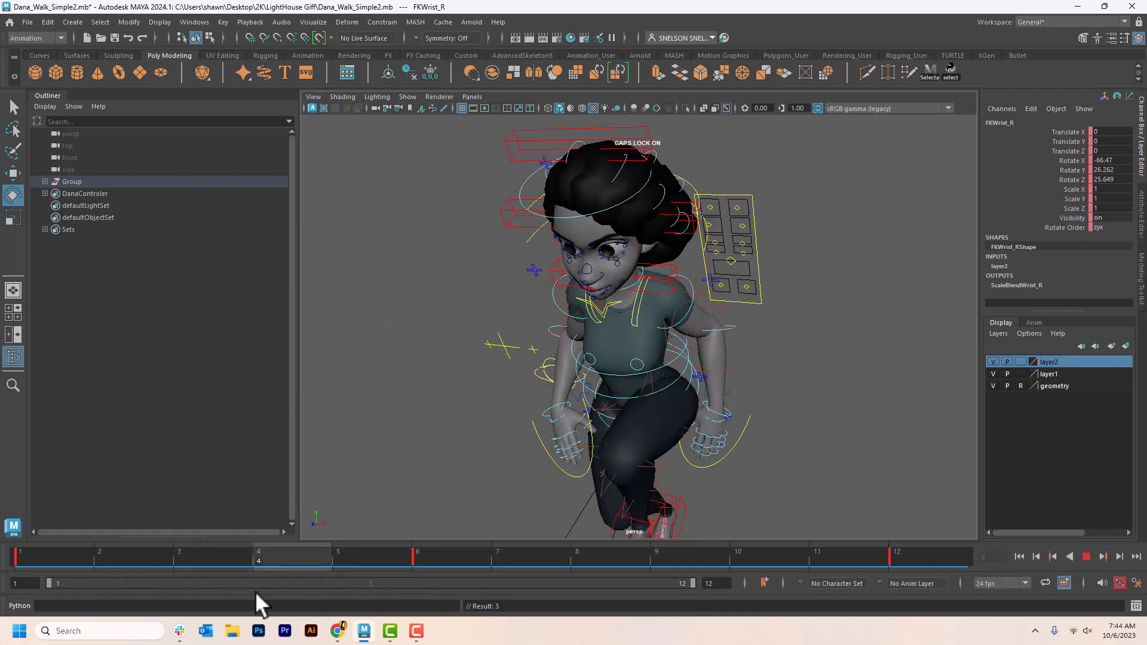
pyautogui.hotkey('alt', 'v')
# At frame 3, rotate FKShoulder_L to swing the left arm away from the body, and key its rotation
pyautogui.click(191, 558)
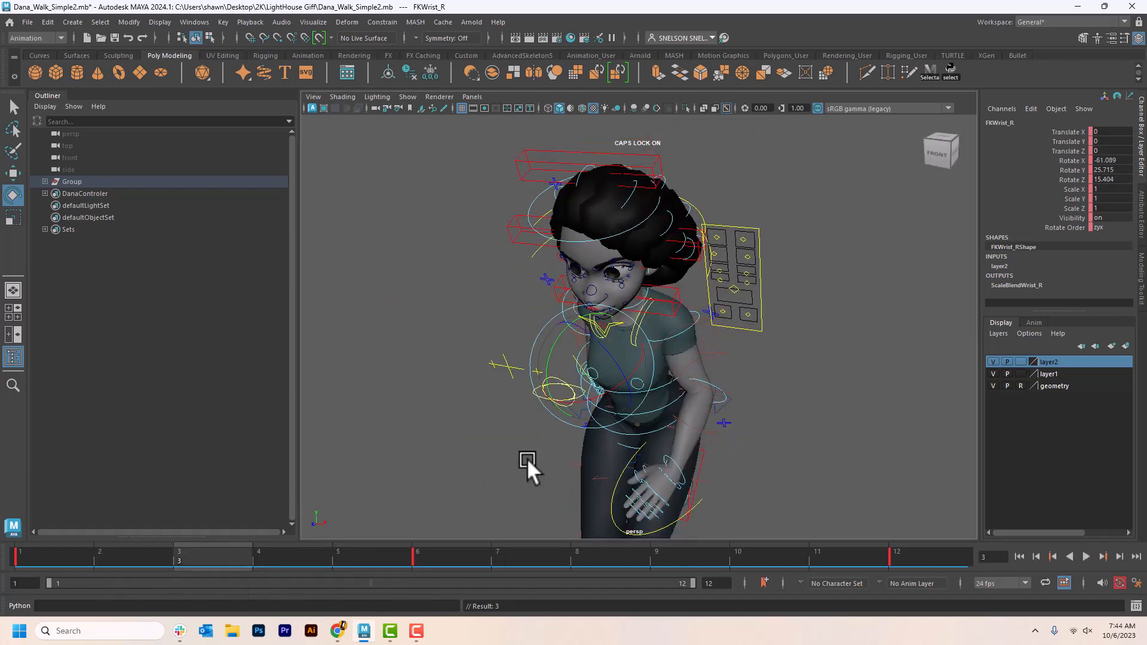
pyautogui.click(707, 323)
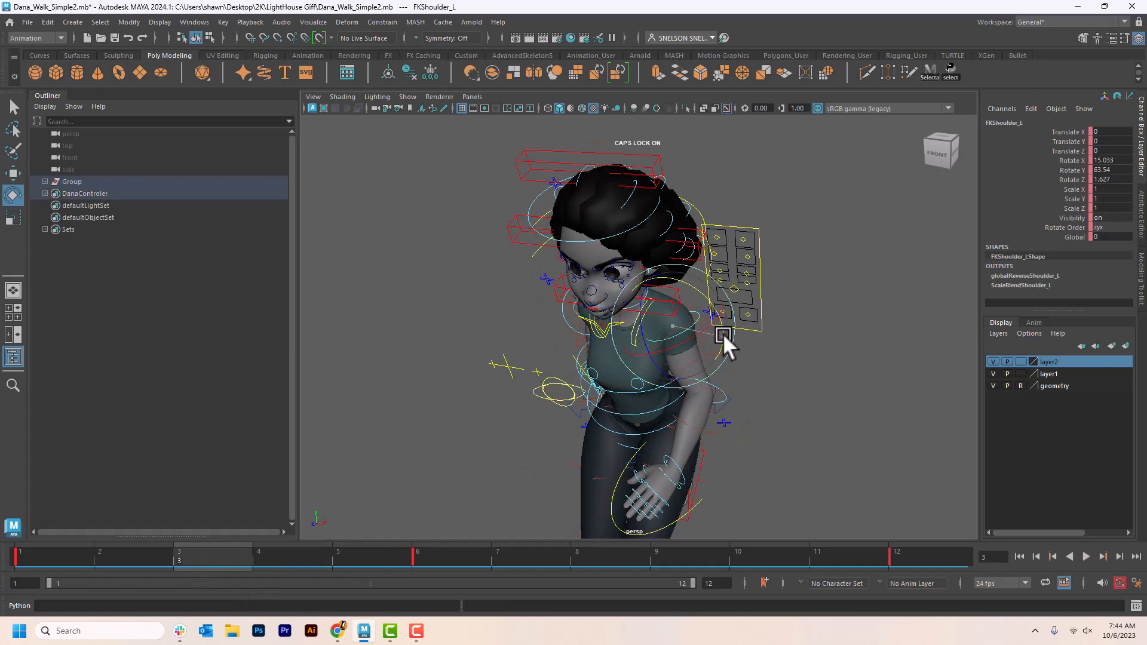
pyautogui.moveTo(725, 340); pyautogui.dragTo(716, 320)
pyautogui.hotkey('shift', 'e')
# At frame 3, rotate BendShoulder1_R slightly and swing FKElbow_R outward to about 12.6, -3.8 and 40.0 in Rotate X, Y and Z, keying the elbow
pyautogui.keyDown('alt'); pyautogui.moveTo(535, 399); pyautogui.dragTo(562, 346); pyautogui.keyUp('alt')
pyautogui.click(597, 287)
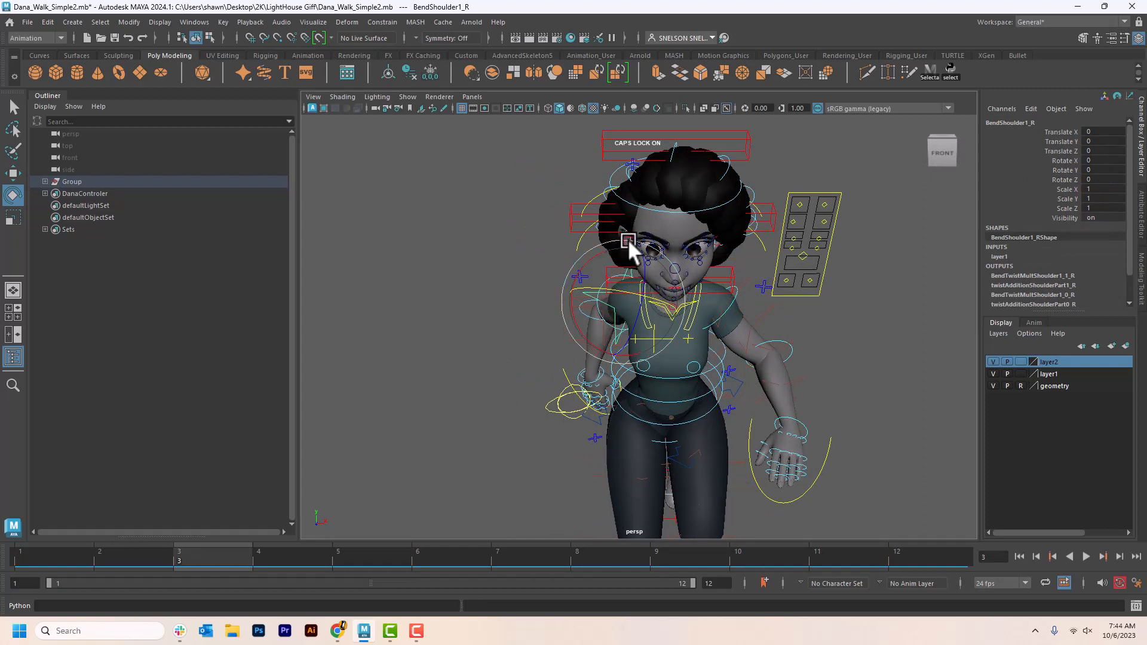
pyautogui.moveTo(652, 251); pyautogui.dragTo(634, 253)
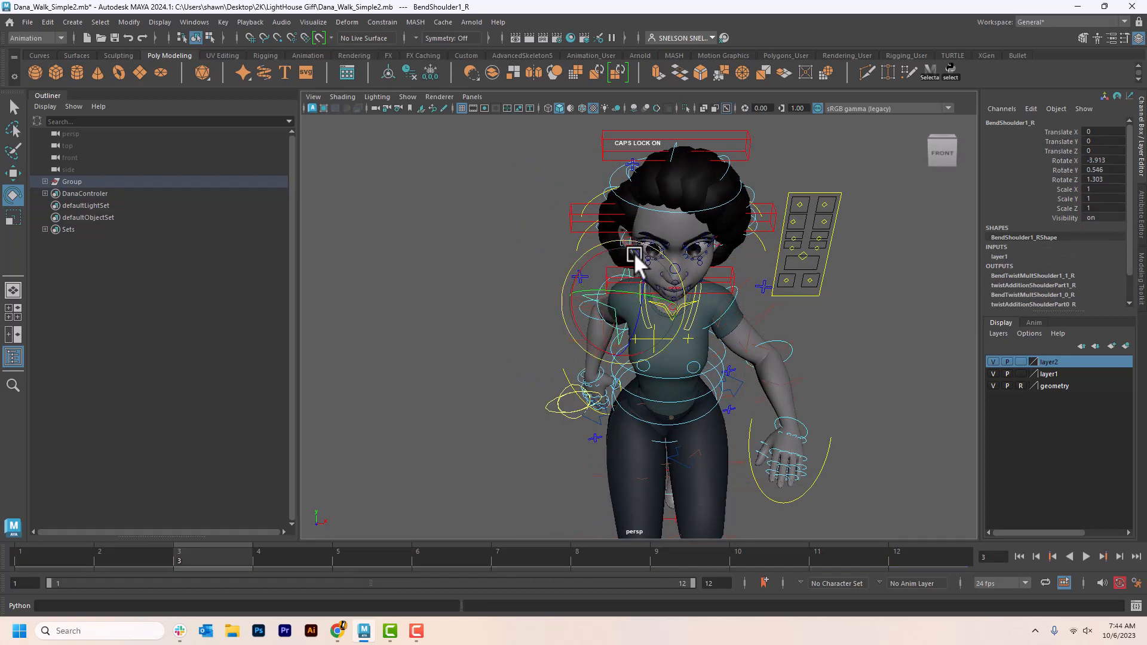
pyautogui.click(504, 374)
pyautogui.click(585, 313)
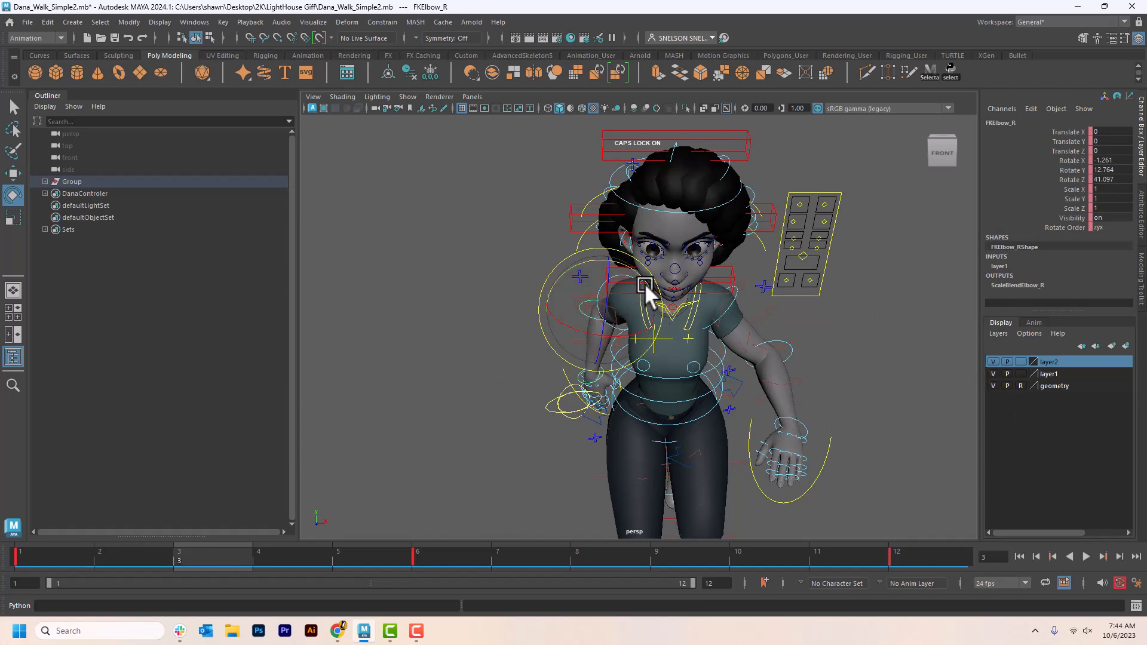
pyautogui.moveTo(644, 282); pyautogui.dragTo(653, 296)
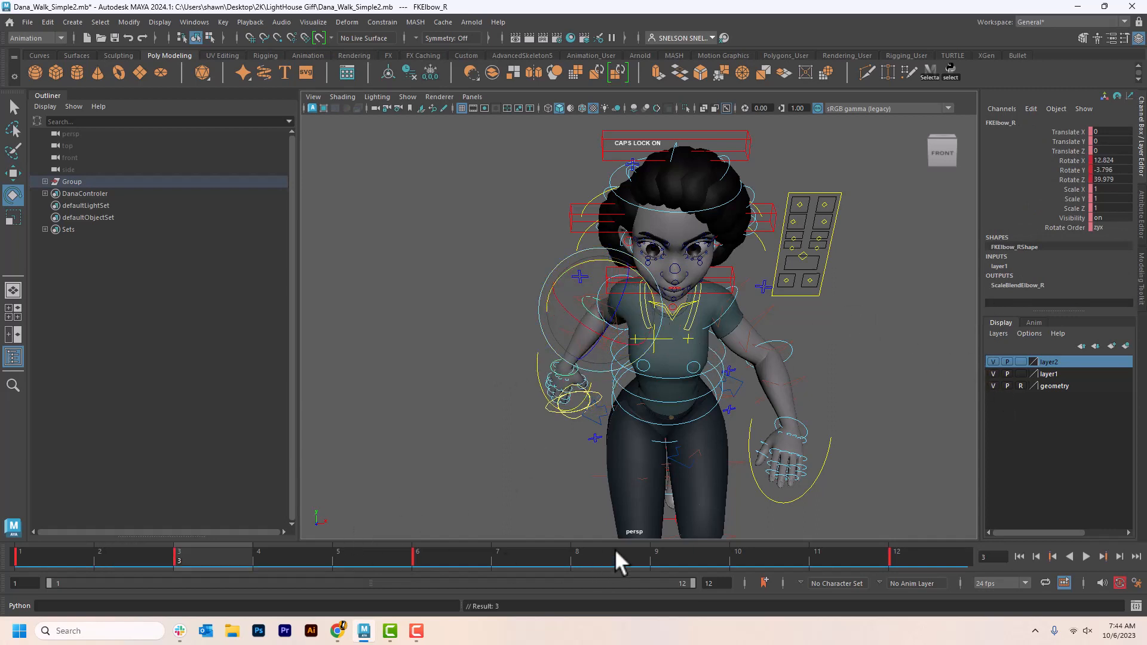
# At frame 9, swing both arms outward, keying FKShoulder_L at about 13.2, 54.0, -16.8 and FKShoulder_R at about -9.1, 43.3, -14.9 in rotation
pyautogui.click(657, 551)
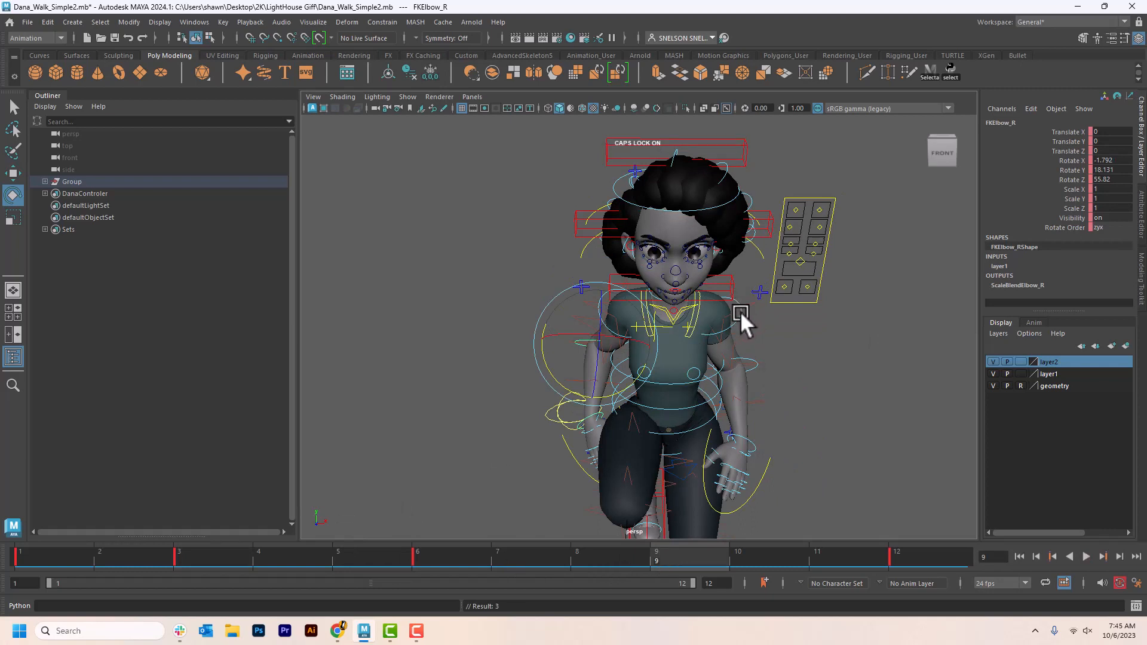
pyautogui.click(736, 317)
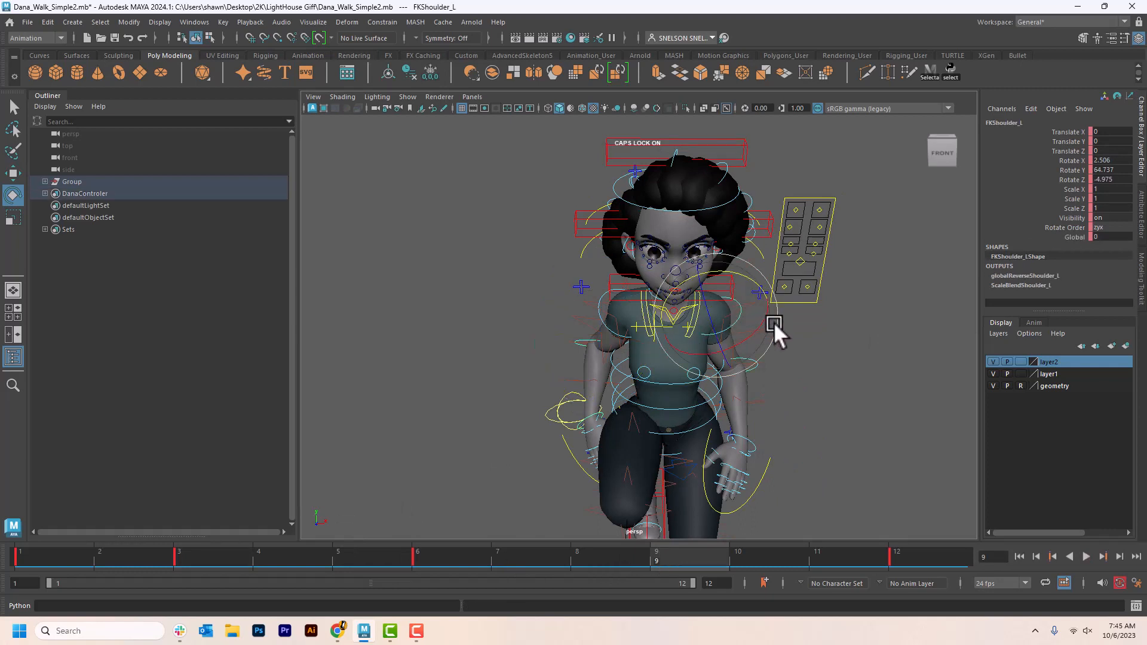
pyautogui.moveTo(772, 321); pyautogui.dragTo(772, 310)
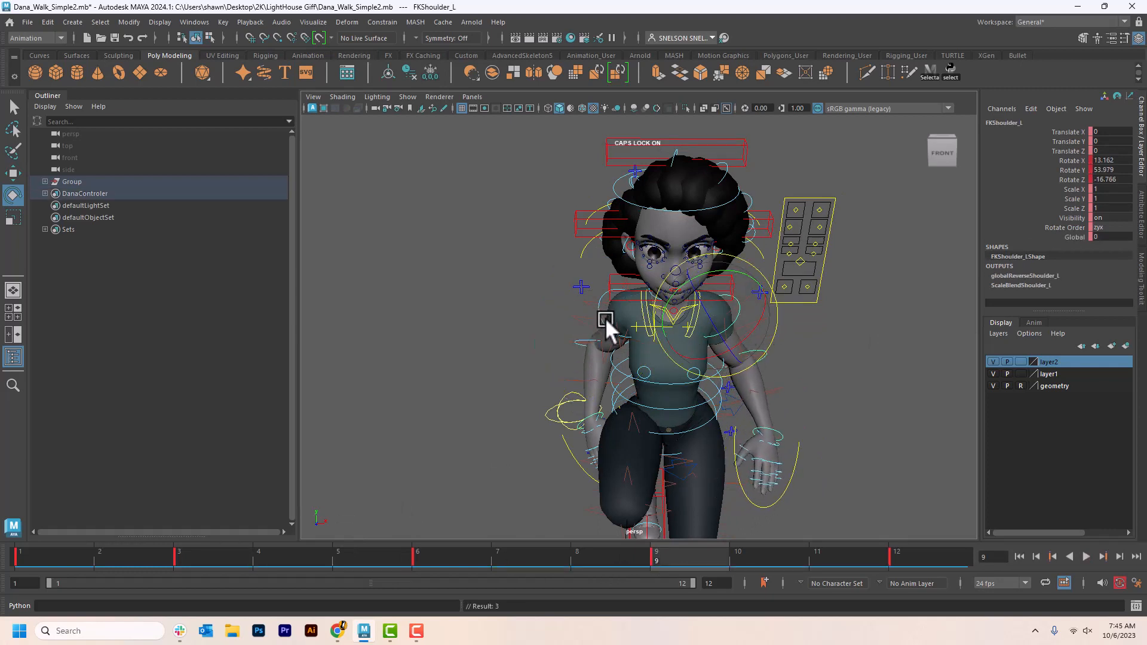
pyautogui.click(596, 309)
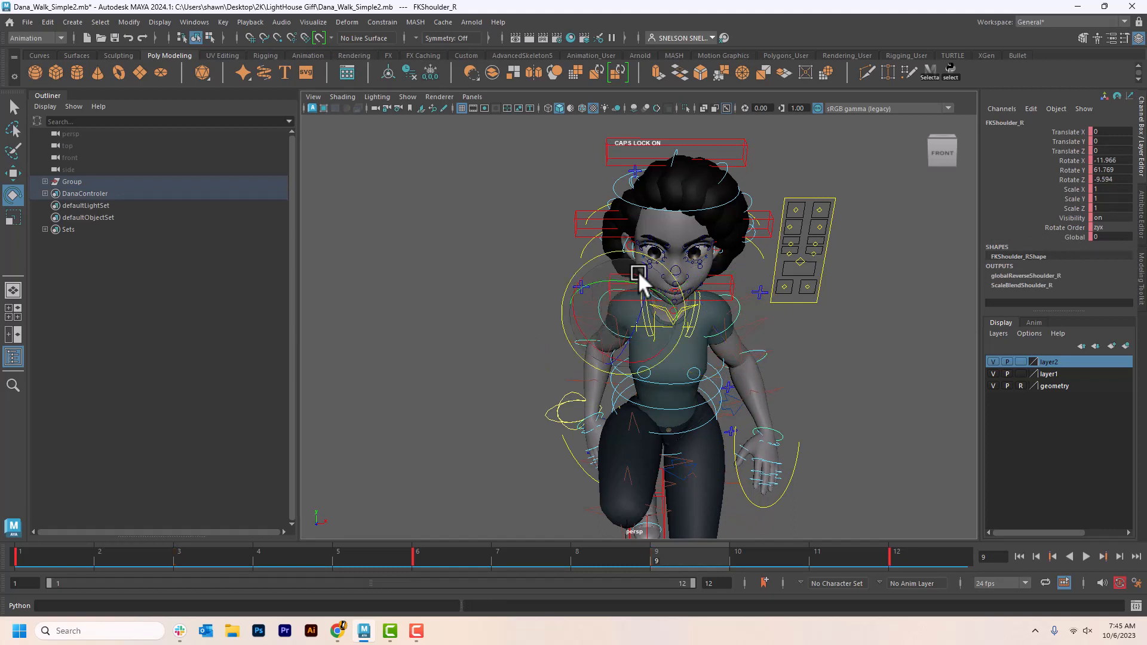
pyautogui.moveTo(635, 281); pyautogui.dragTo(561, 346)
# Play back the cycle in the perspective and front views to check the arm swing, and inspect frame 9 from the side
pyautogui.hotkey('alt', 'v')
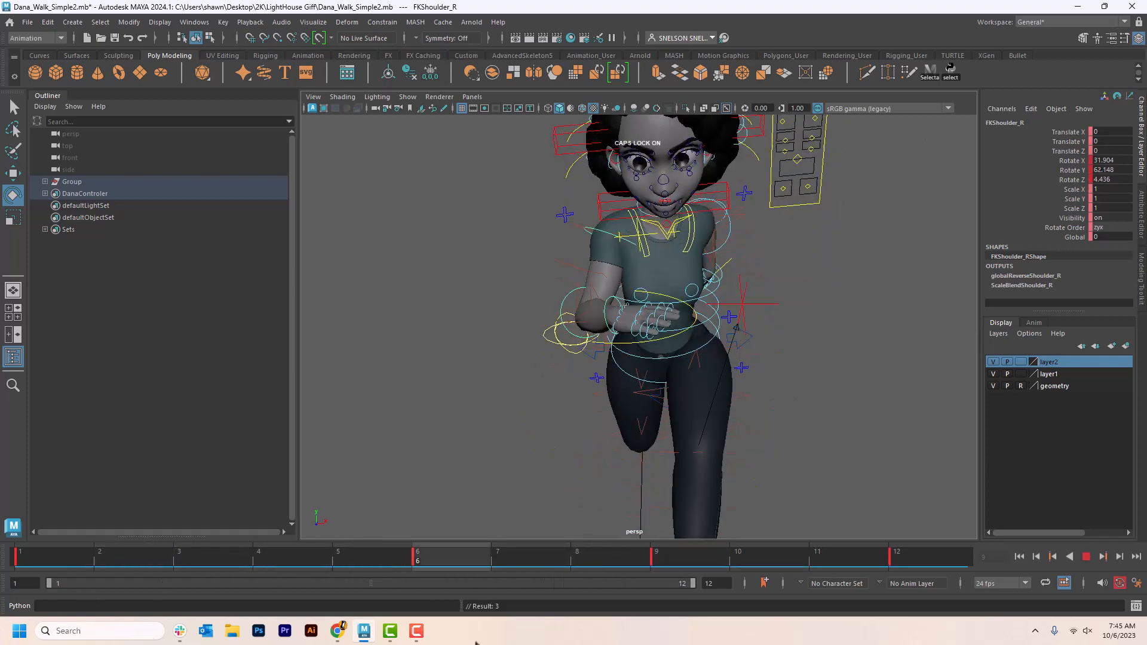
pyautogui.hotkey('alt', 'v')
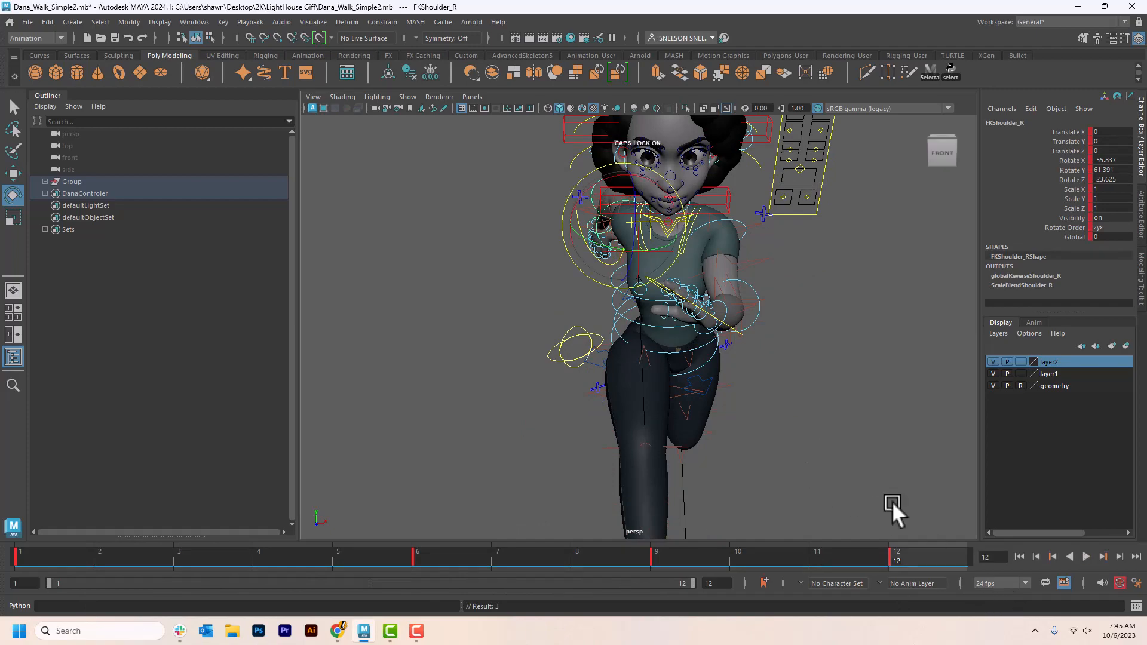
pyautogui.click(1086, 556)
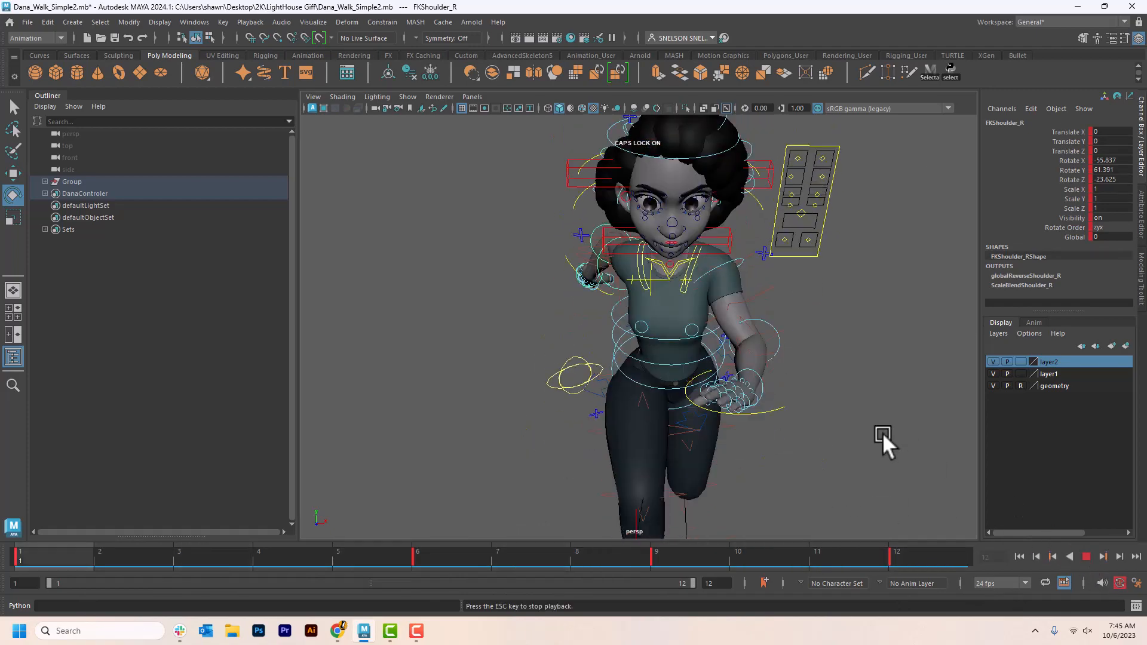
pyautogui.press('space')
pyautogui.moveTo(729, 412); pyautogui.dragTo(739, 441)
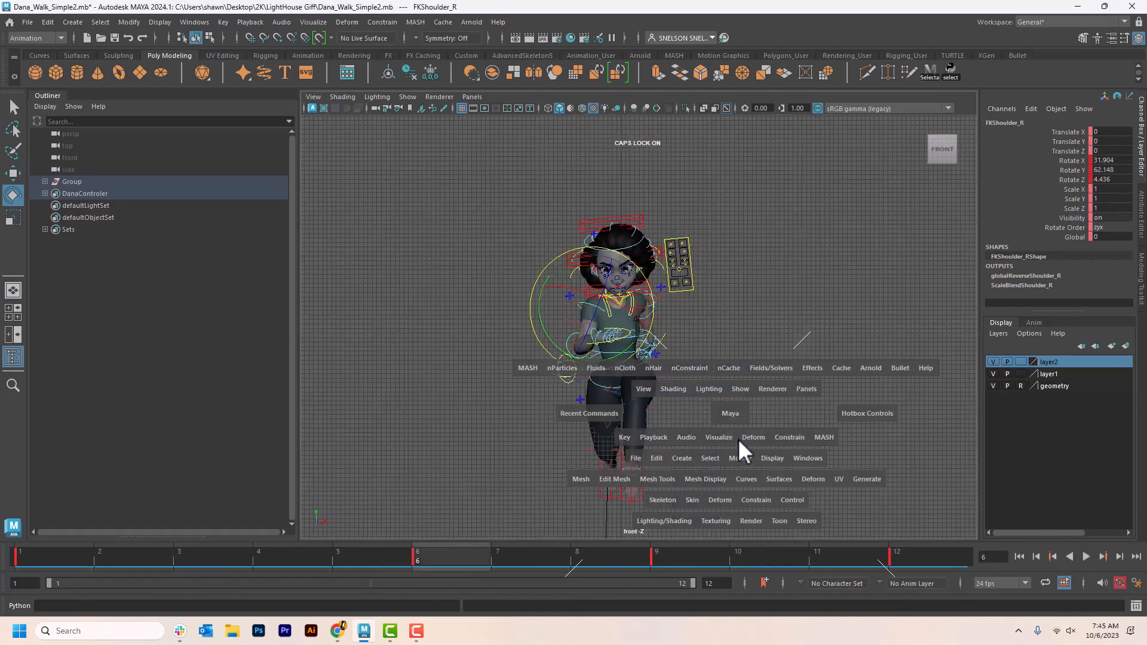
pyautogui.hotkey('alt', 'v')
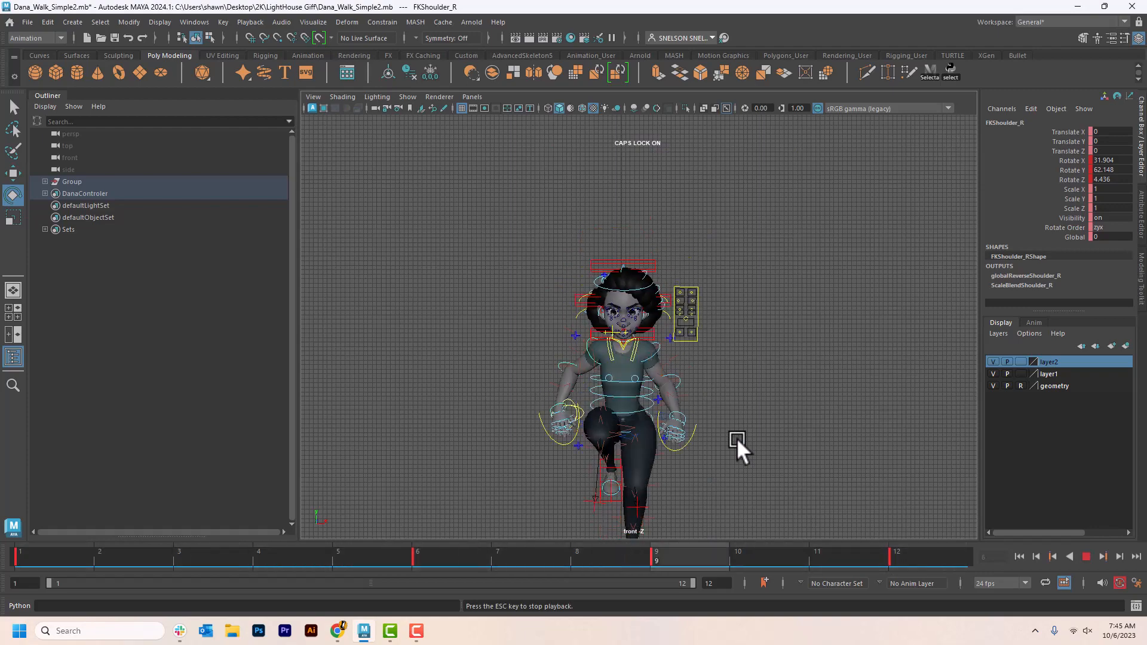
pyautogui.click(1086, 556)
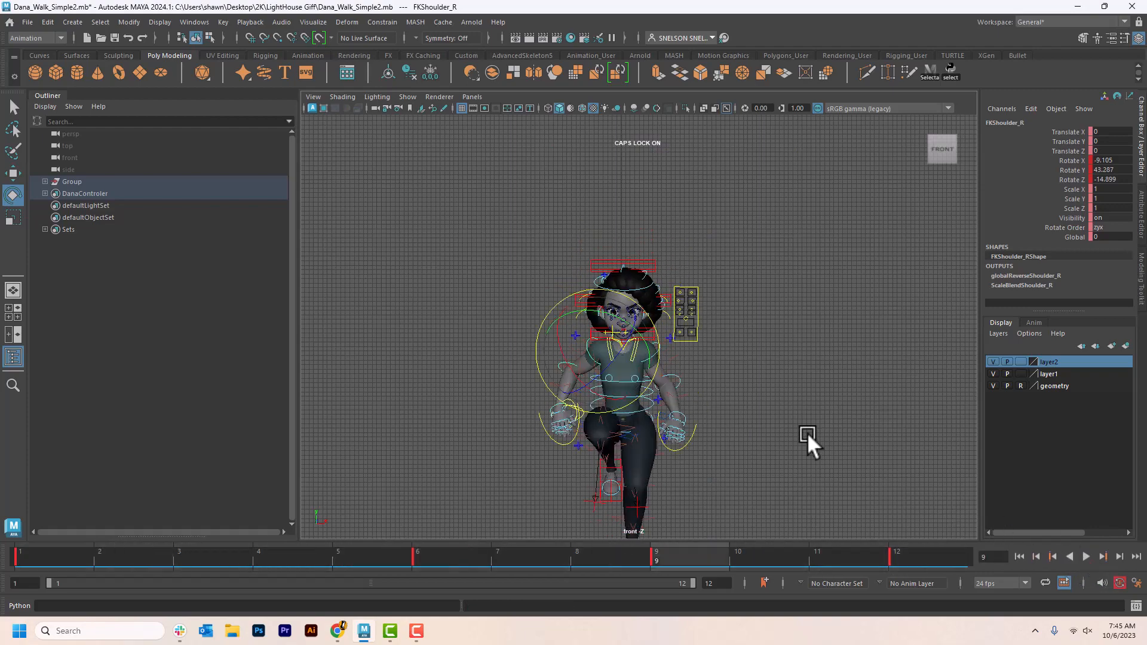
pyautogui.press('space')
pyautogui.moveTo(806, 432); pyautogui.dragTo(862, 438)
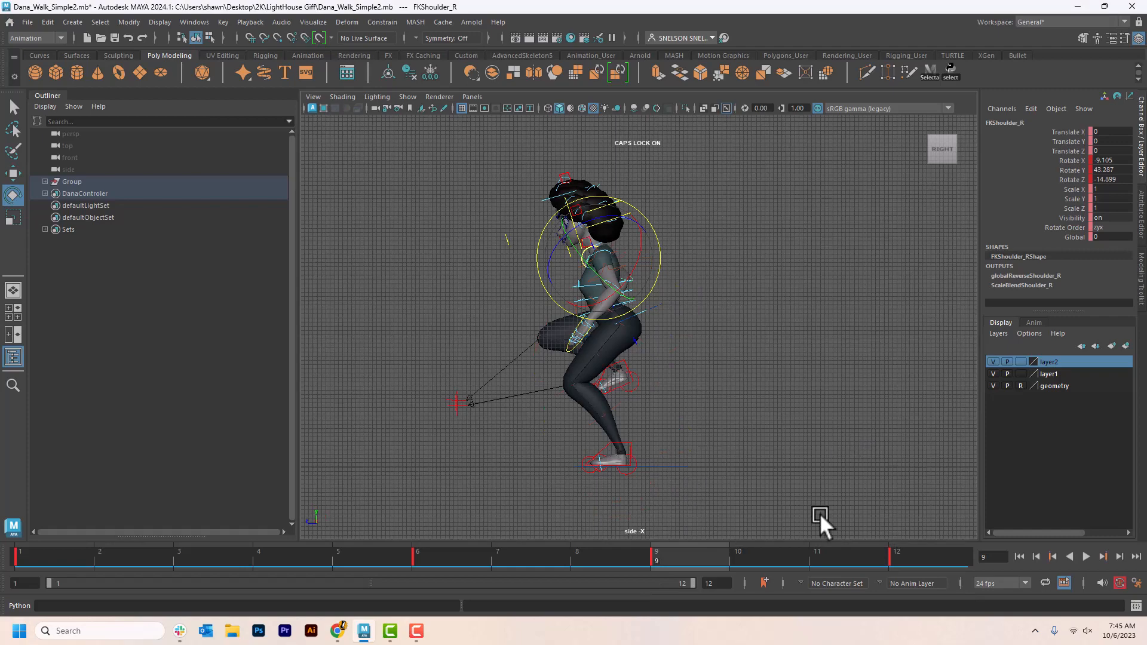
# Play back the run cycle from frame 1 in the side view to review the motion
pyautogui.hotkey('alt', 'v')
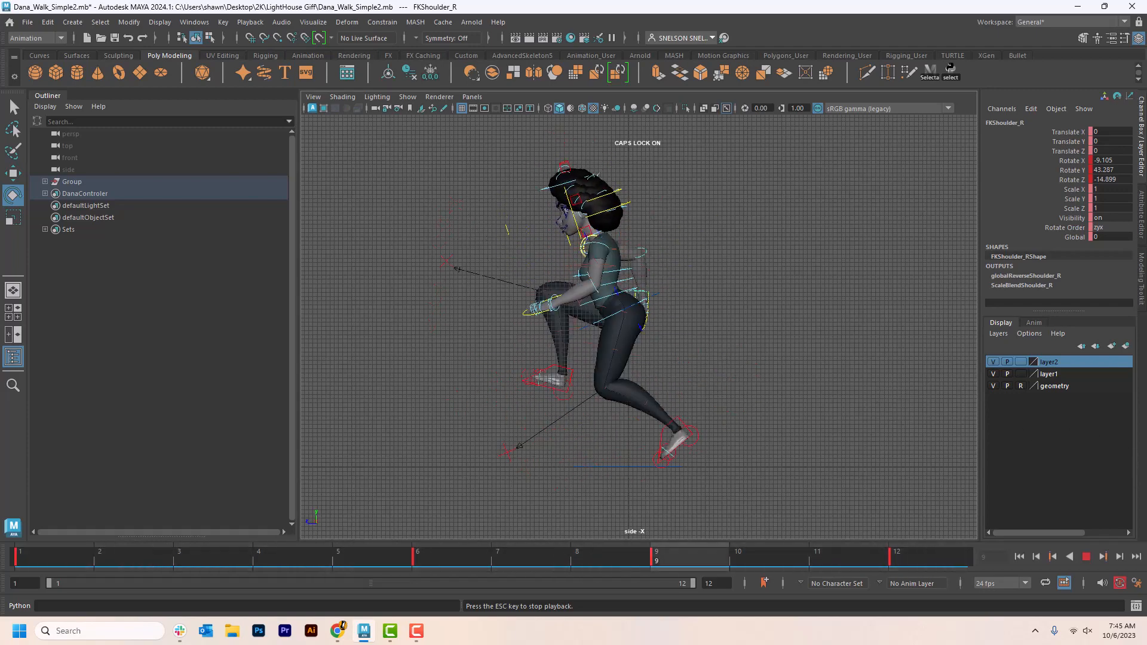
pyautogui.click(1085, 557)
pyautogui.click(37, 561)
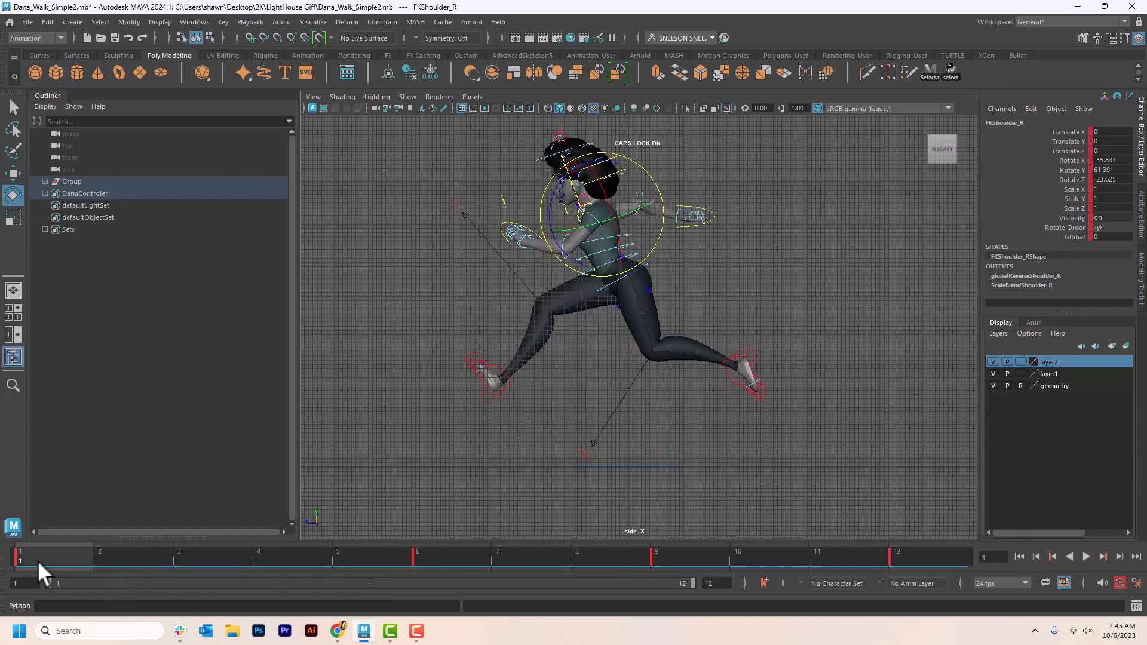
pyautogui.hotkey('alt', 'v')
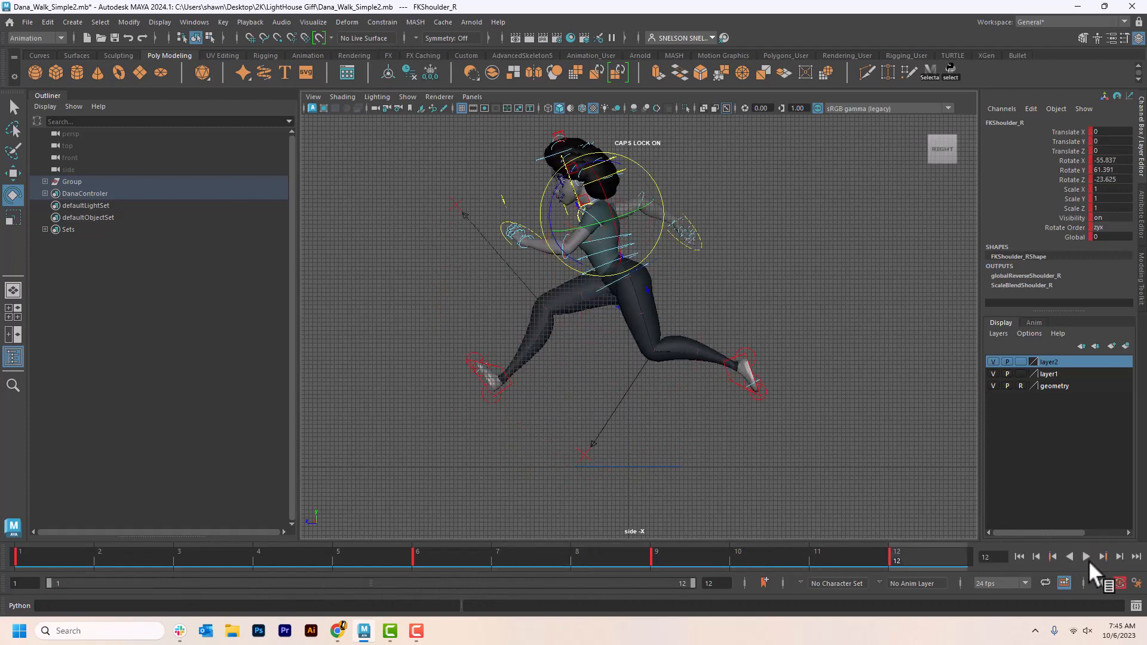
pyautogui.click(1086, 557)
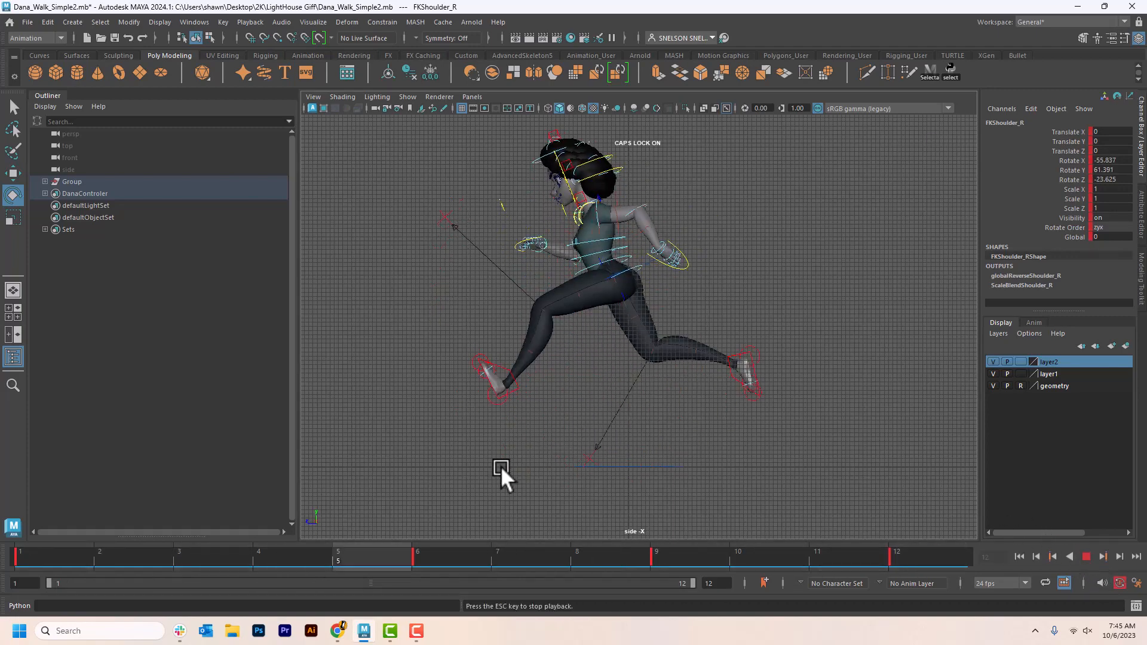
# Review the looping run from the front and behind in the perspective view, return to the side view and stop playback
pyautogui.press('space')
pyautogui.moveTo(510, 431); pyautogui.dragTo(575, 382)
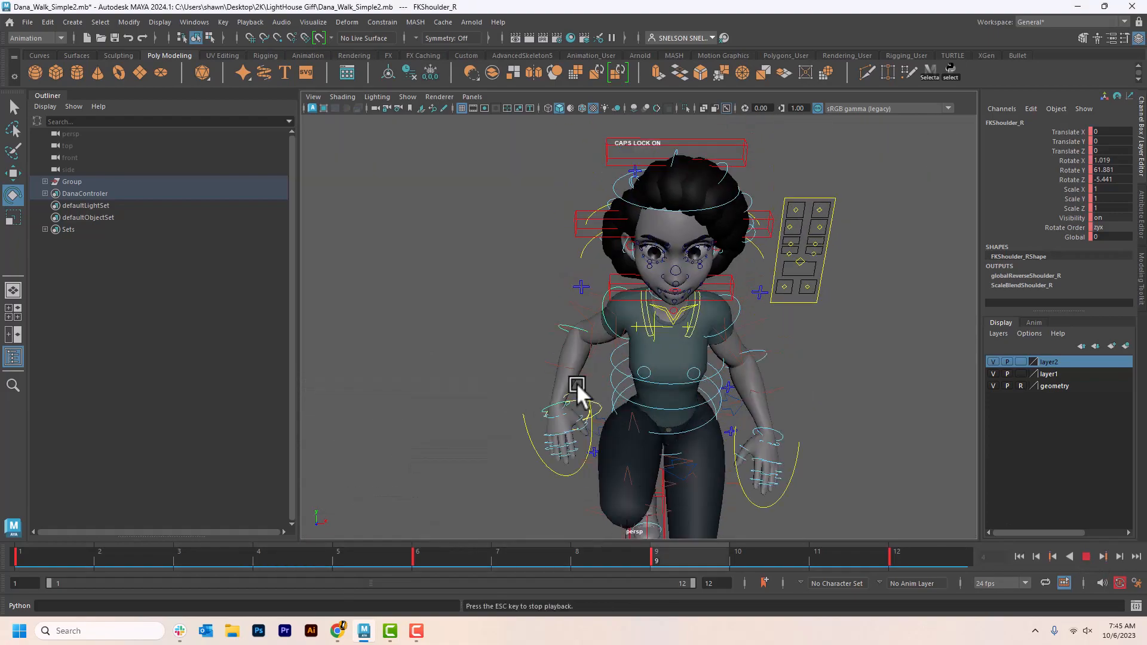
pyautogui.keyDown('alt'); pyautogui.moveTo(722, 386); pyautogui.dragTo(454, 393); pyautogui.keyUp('alt')
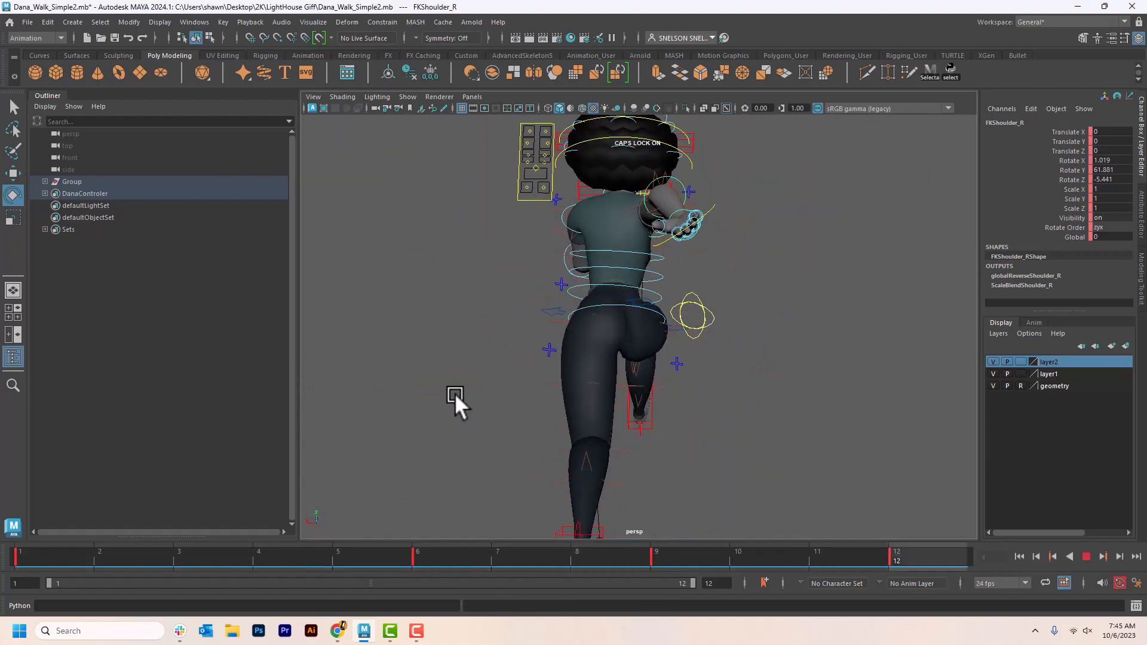
pyautogui.keyDown('alt'); pyautogui.moveTo(454, 393); pyautogui.dragTo(604, 254, button='right'); pyautogui.keyUp('alt')
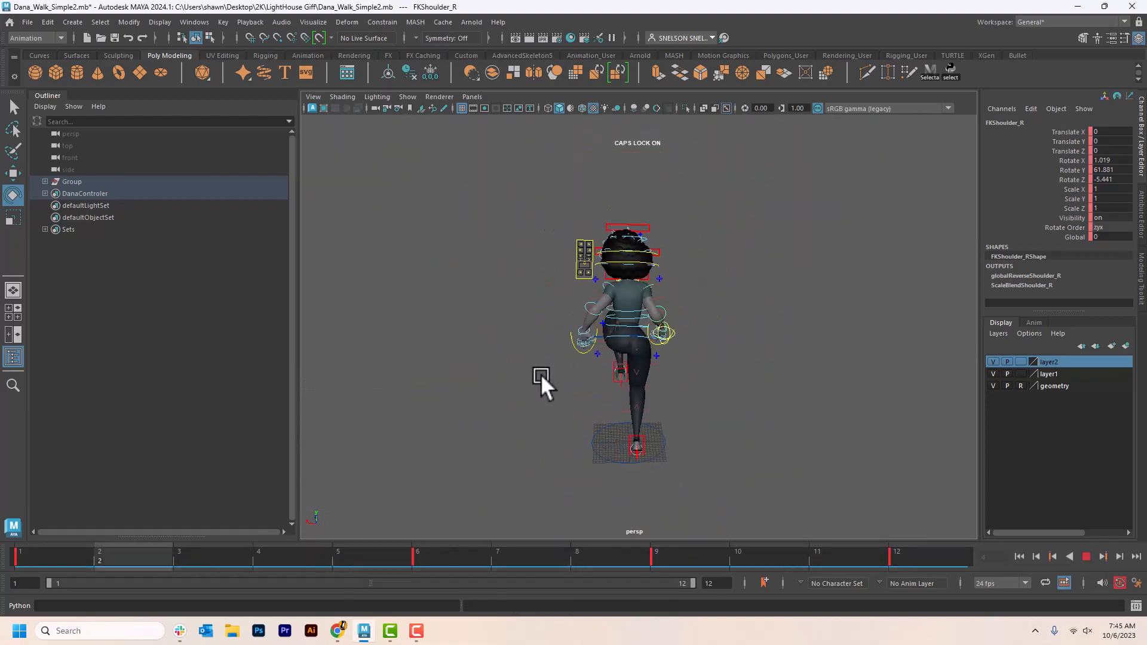
pyautogui.keyDown('alt'); pyautogui.moveTo(702, 269); pyautogui.dragTo(702, 315); pyautogui.keyUp('alt')
pyautogui.keyDown('alt'); pyautogui.moveTo(701, 315); pyautogui.dragTo(691, 366, button='right'); pyautogui.keyUp('alt')
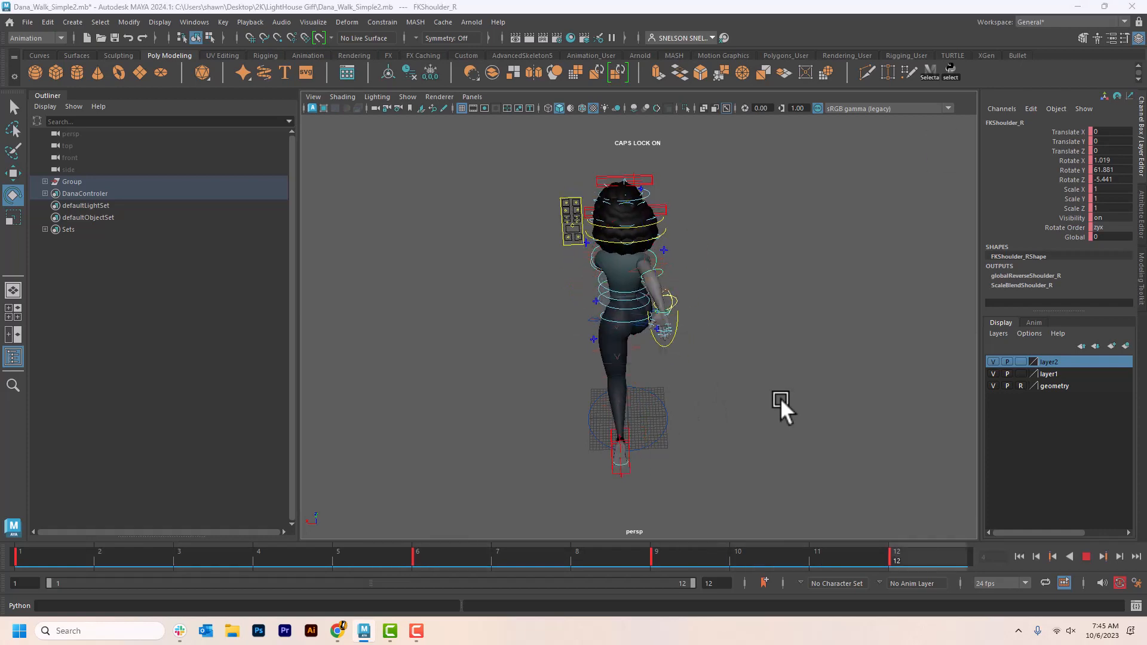
pyautogui.press('space')
pyautogui.moveTo(780, 399); pyautogui.dragTo(844, 407)
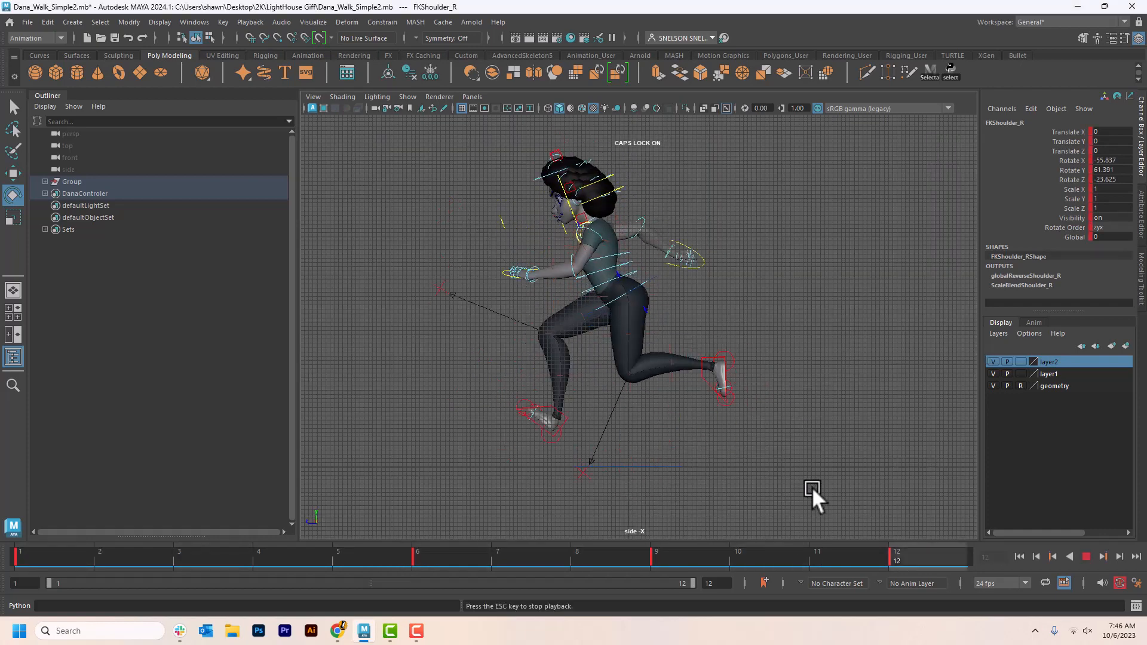
pyautogui.click(1086, 557)
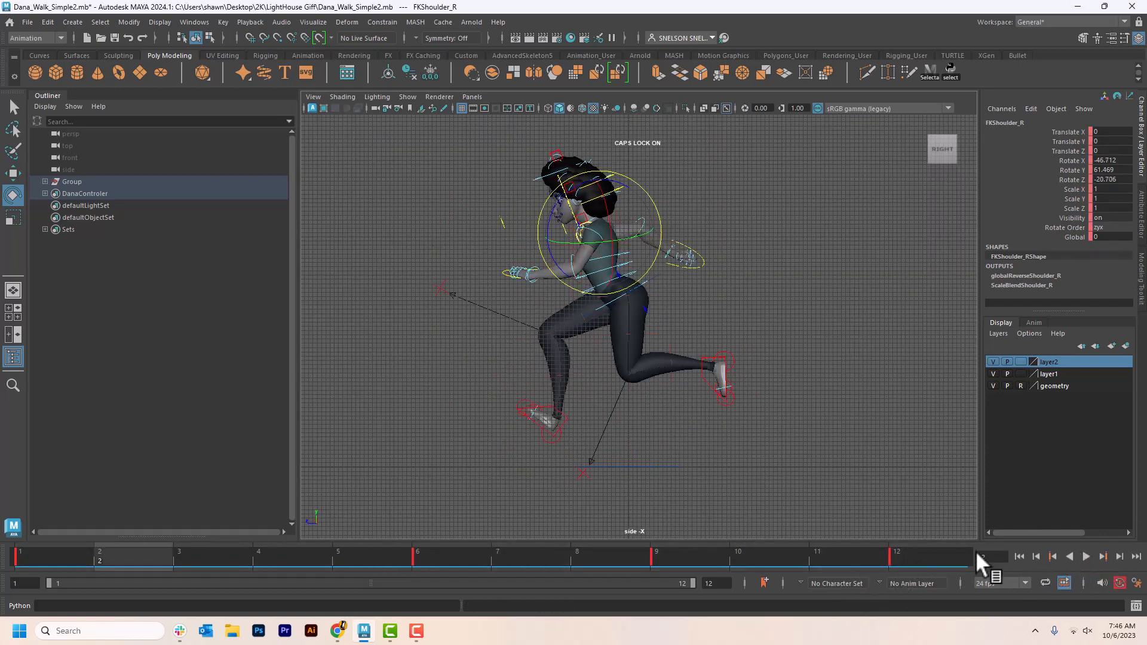
# Select all of the character's animation controls with the saved quick select set
pyautogui.keyDown('shift'); pyautogui.click(959, 555); pyautogui.keyUp('shift')
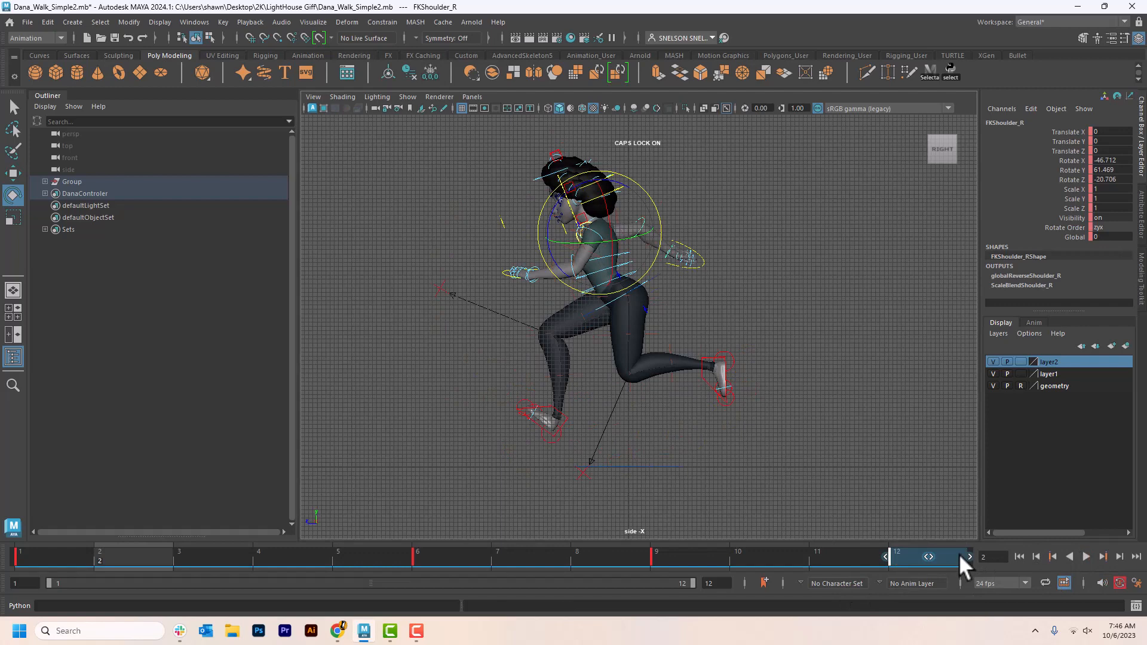
pyautogui.click(824, 559)
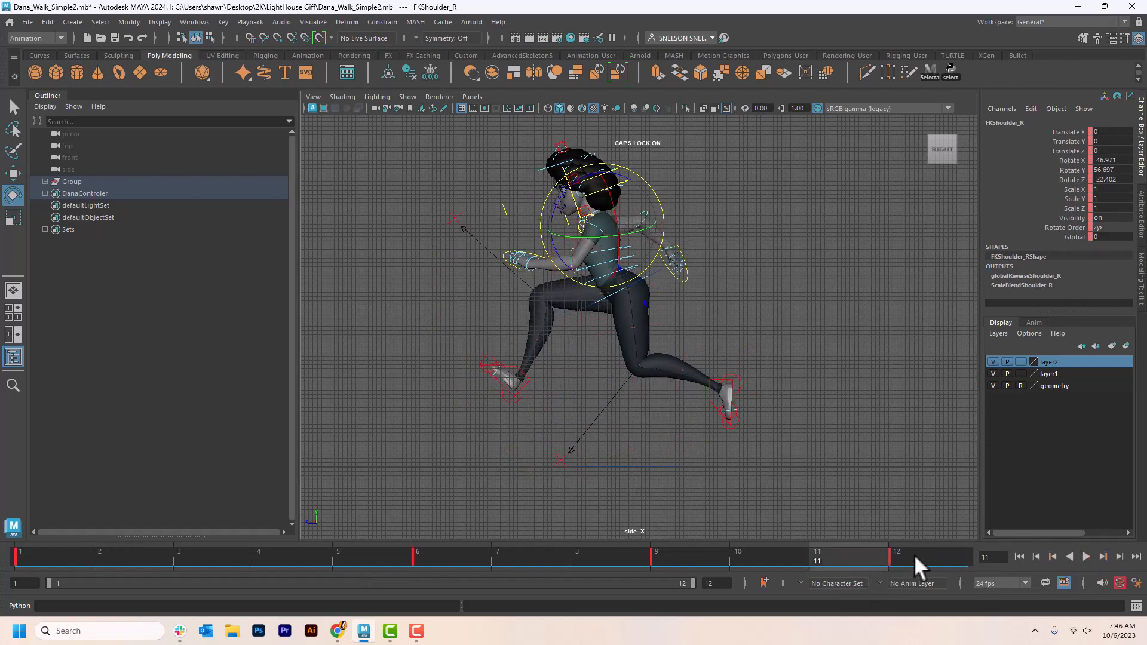
pyautogui.click(100, 22)
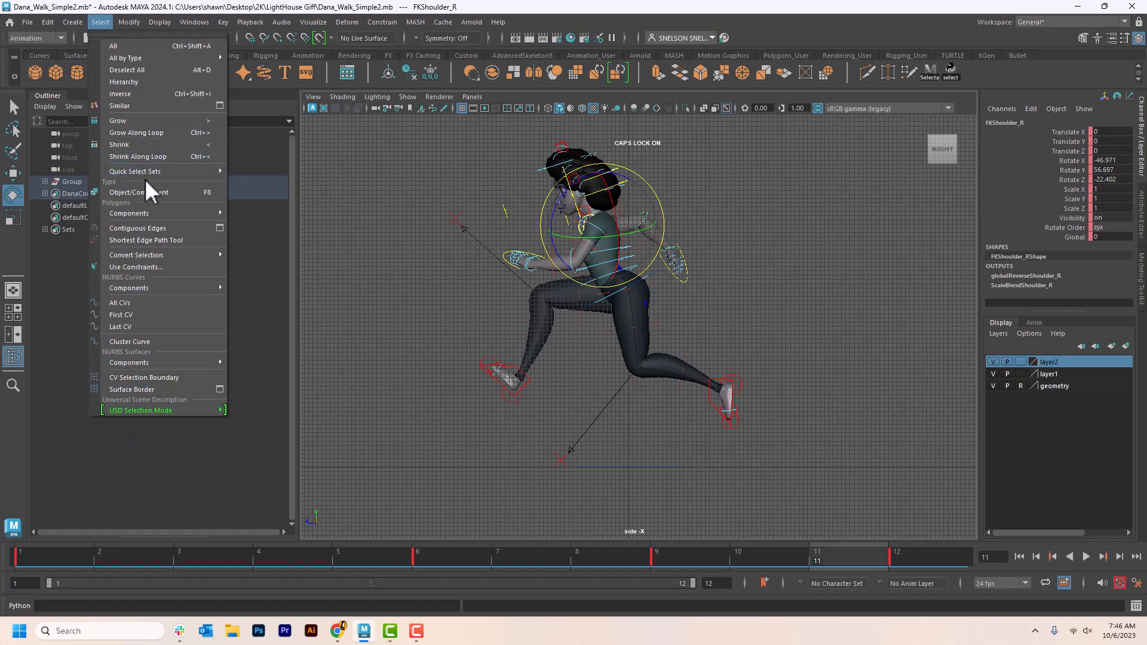
pyautogui.moveTo(149, 171)
pyautogui.click(270, 172)
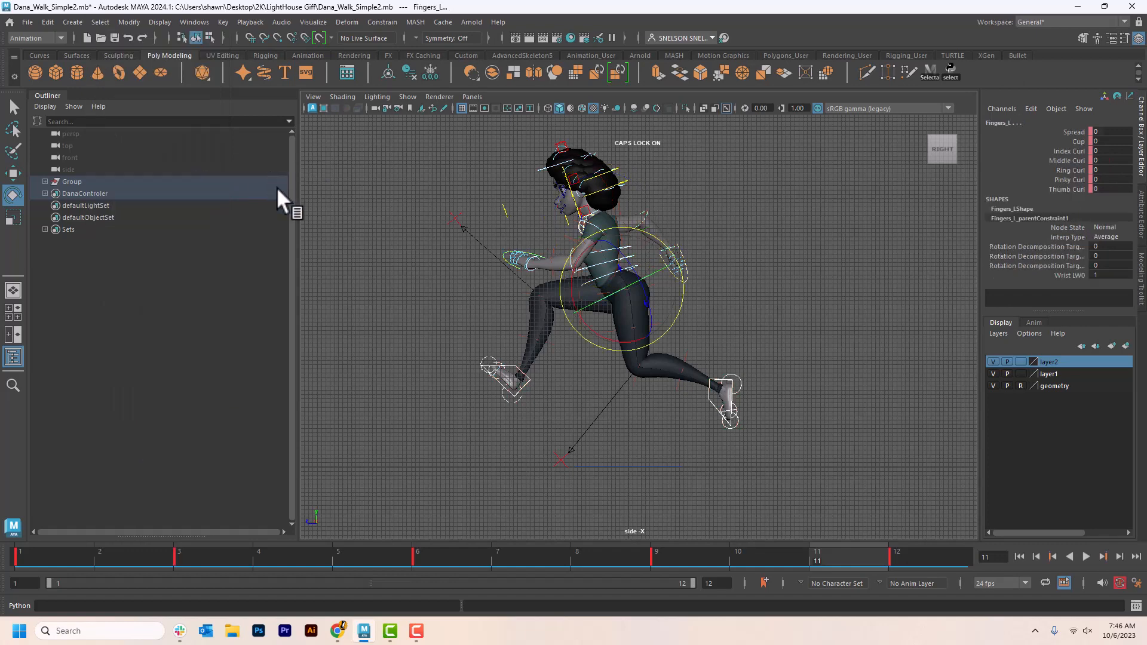
# Extend the animation and playback range so that both end at frame 25
pyautogui.doubleClick(710, 588)
pyautogui.write('20')
pyautogui.press('Return')
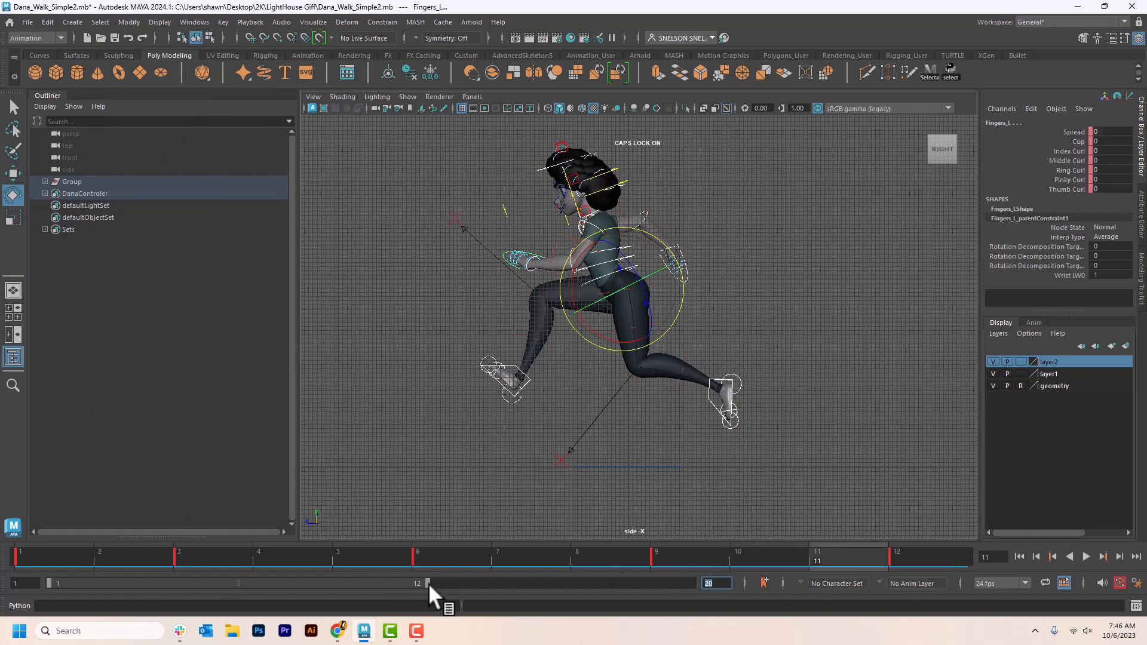
pyautogui.moveTo(428, 583); pyautogui.dragTo(691, 583)
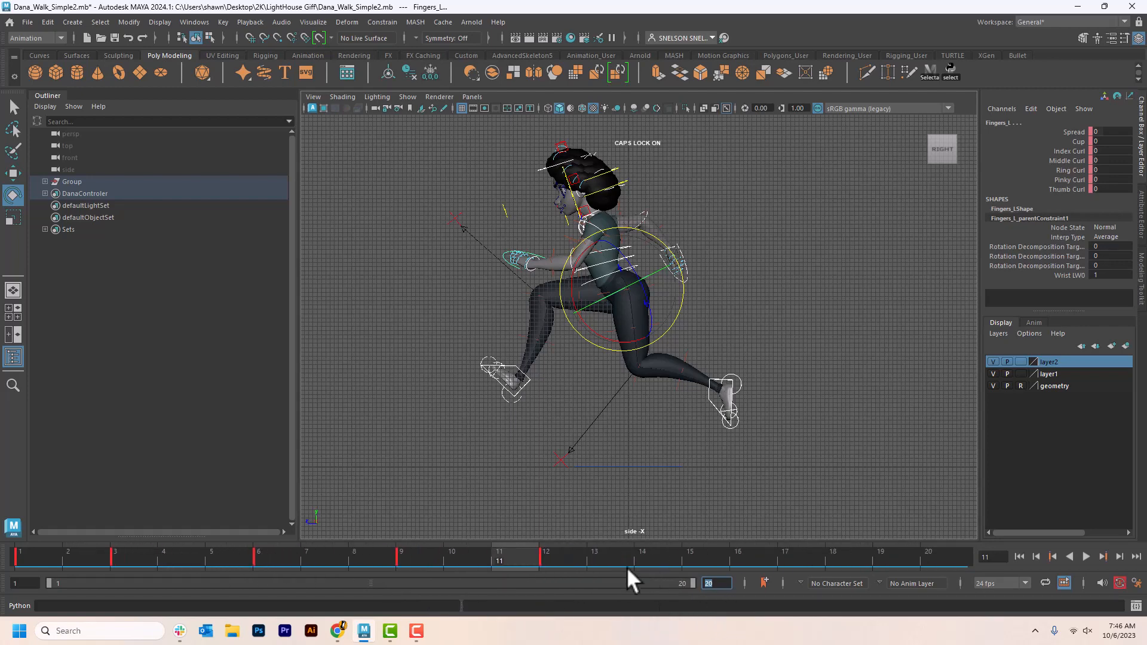
pyautogui.click(542, 554)
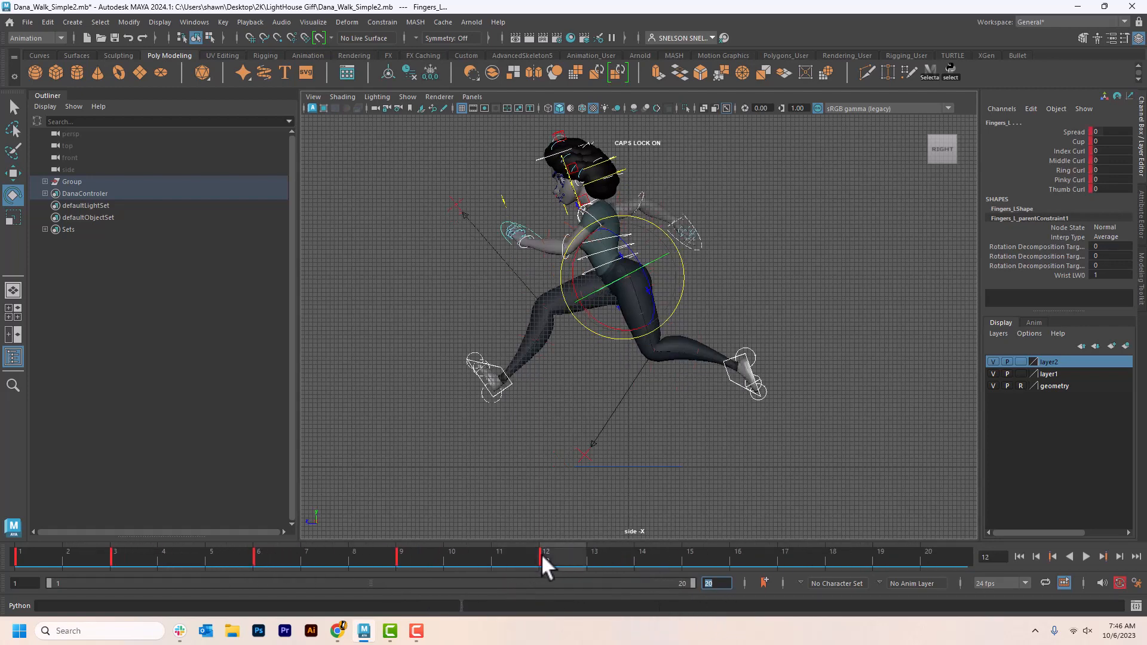
pyautogui.keyDown('shift'); pyautogui.moveTo(542, 555); pyautogui.dragTo(46, 627); pyautogui.keyUp('shift')
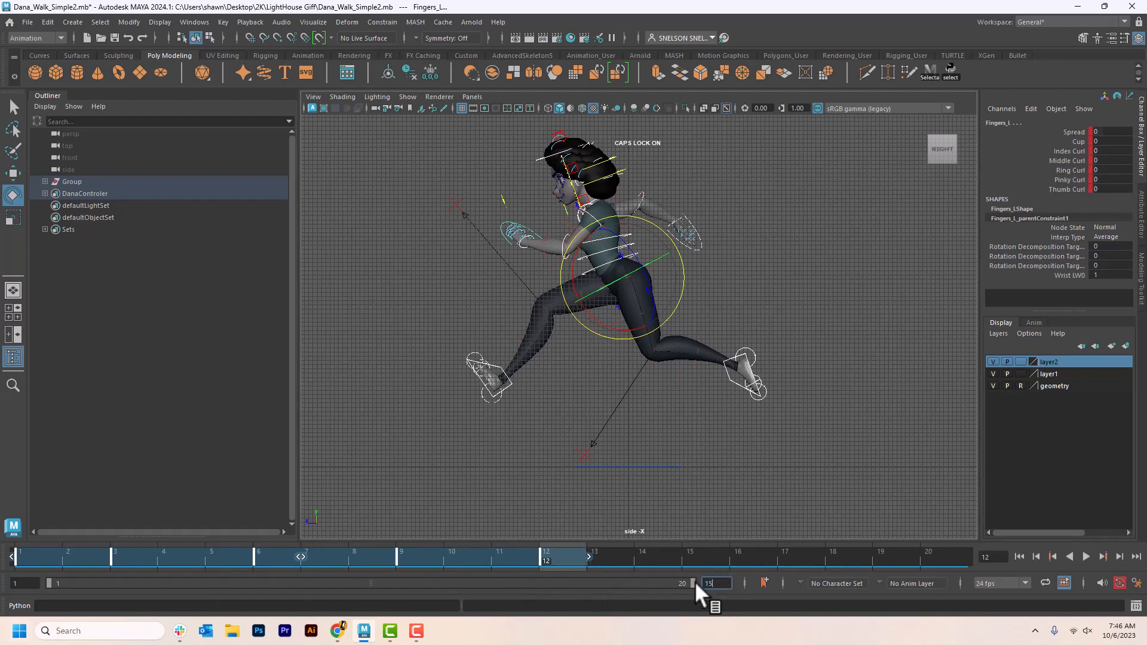
pyautogui.press('Return')
pyautogui.write('3')
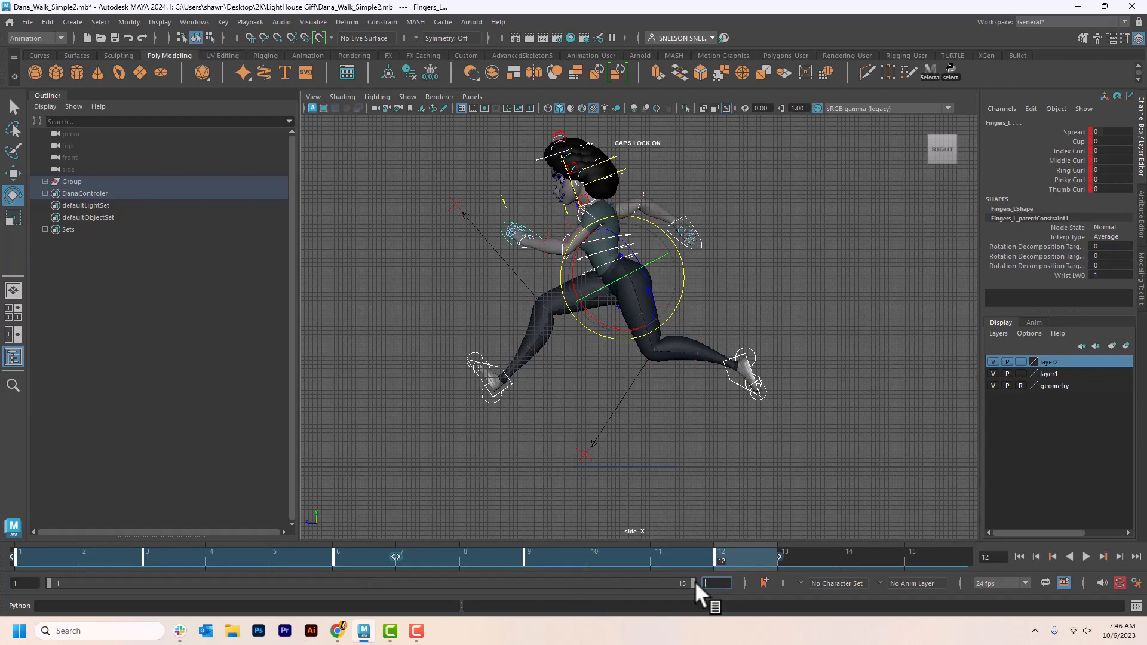
pyautogui.press('Return')
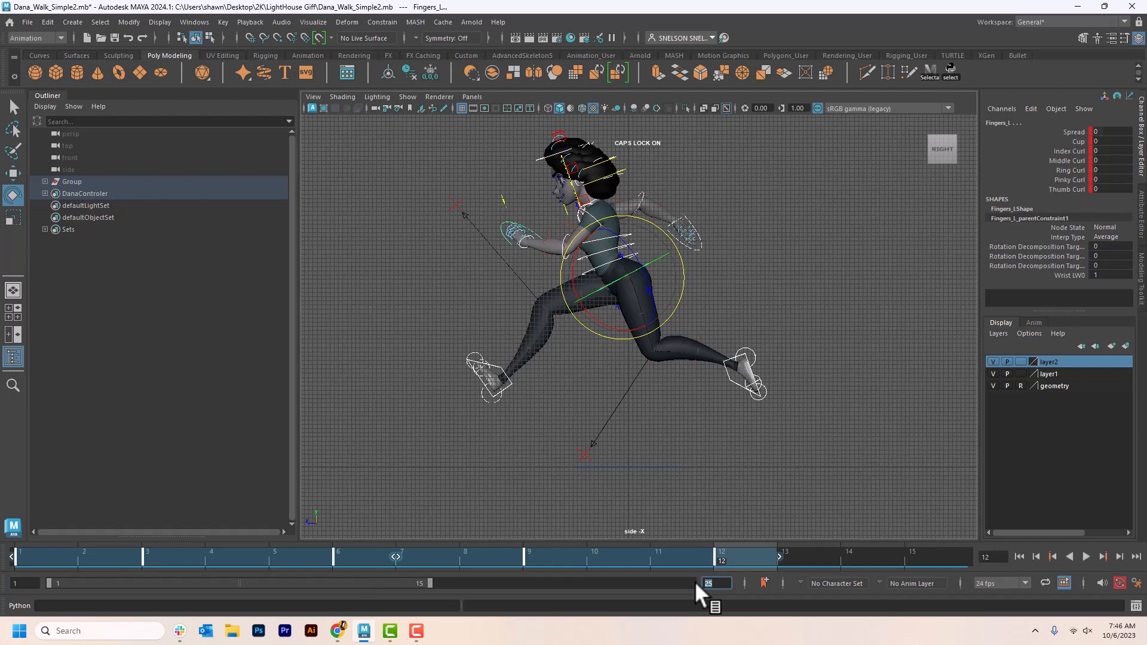
pyautogui.moveTo(430, 583); pyautogui.dragTo(693, 583)
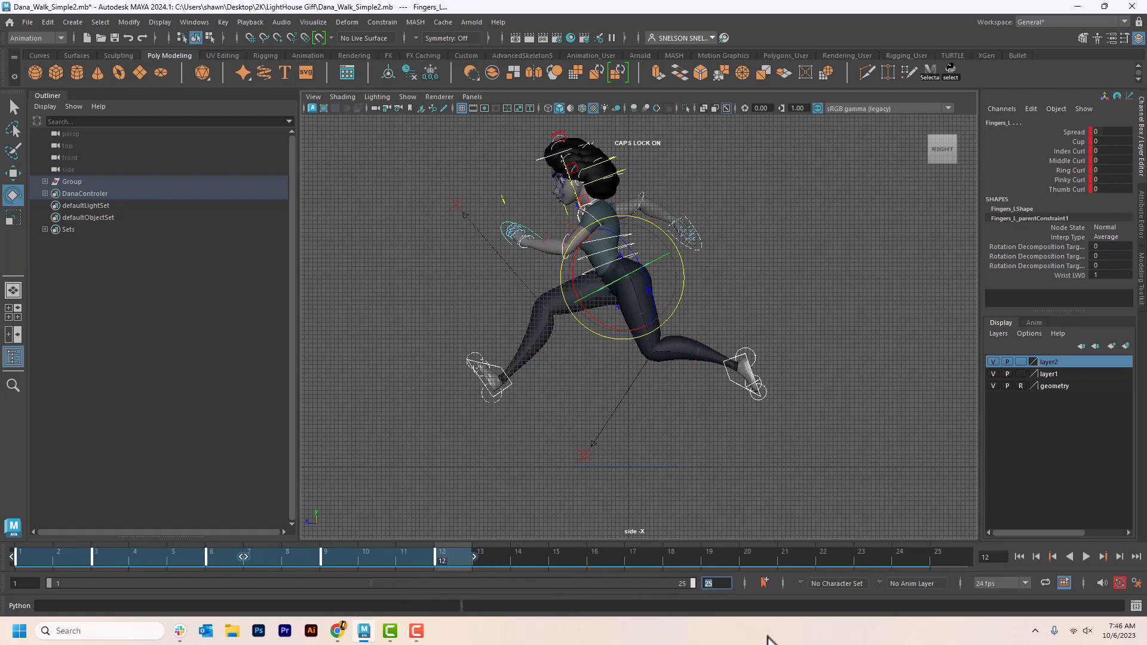
# Reselect all character controls with the quick select set and stretch their keys from frames 1–12 so the last key lands on frame 20
pyautogui.click(719, 556)
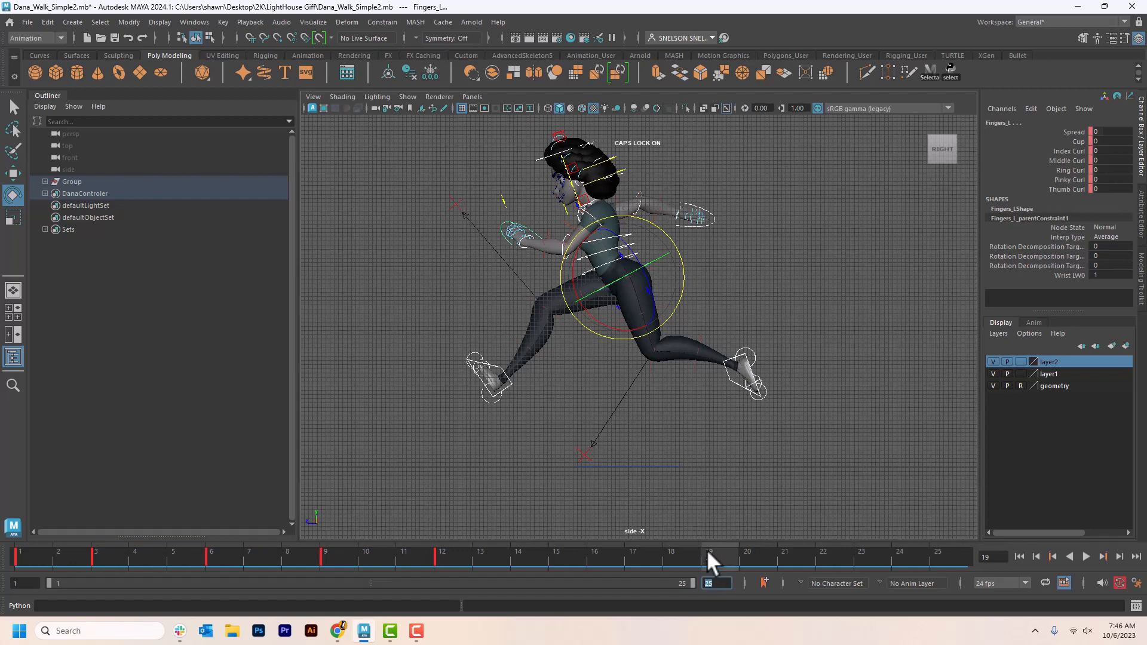
pyautogui.click(637, 422)
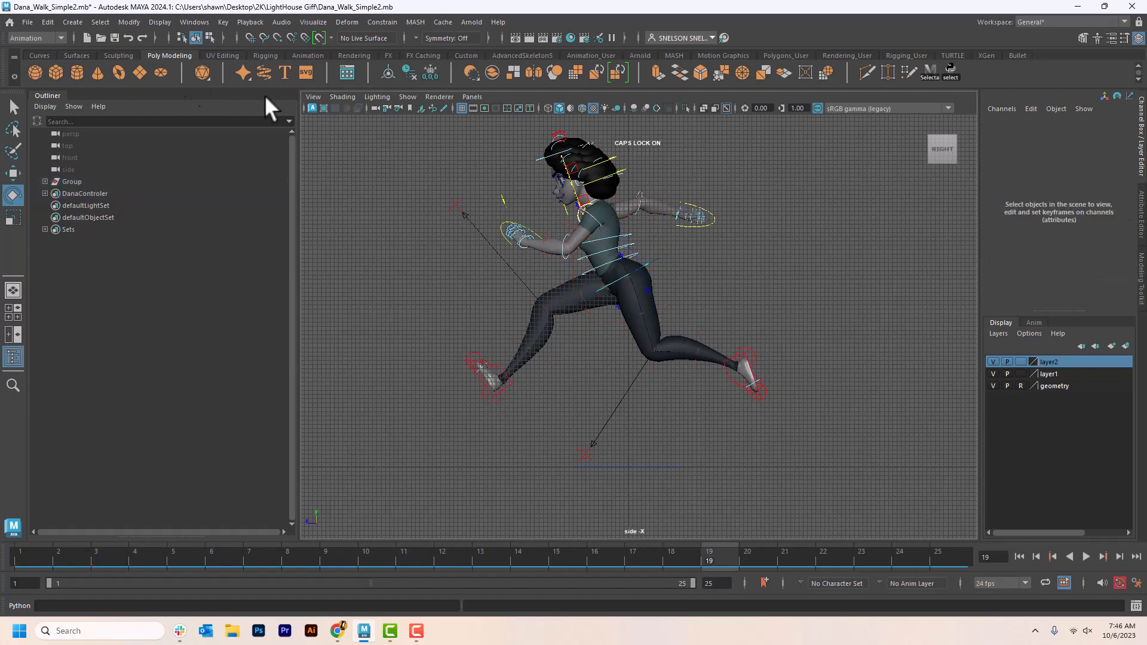
pyautogui.click(99, 22)
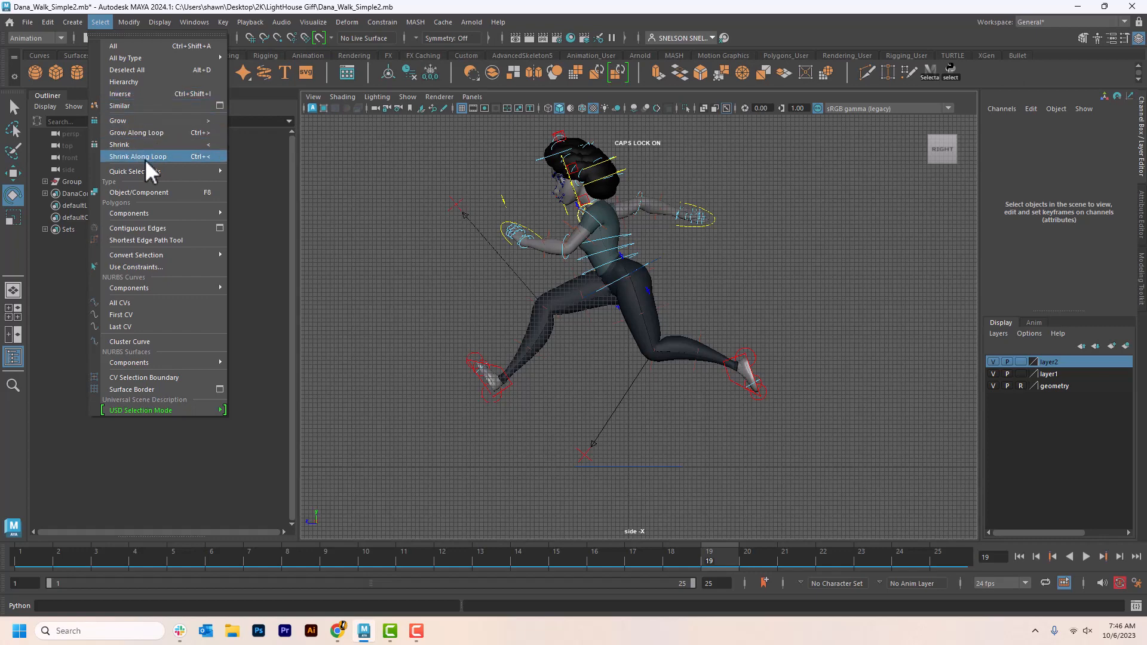
pyautogui.moveTo(146, 160)
pyautogui.click(282, 172)
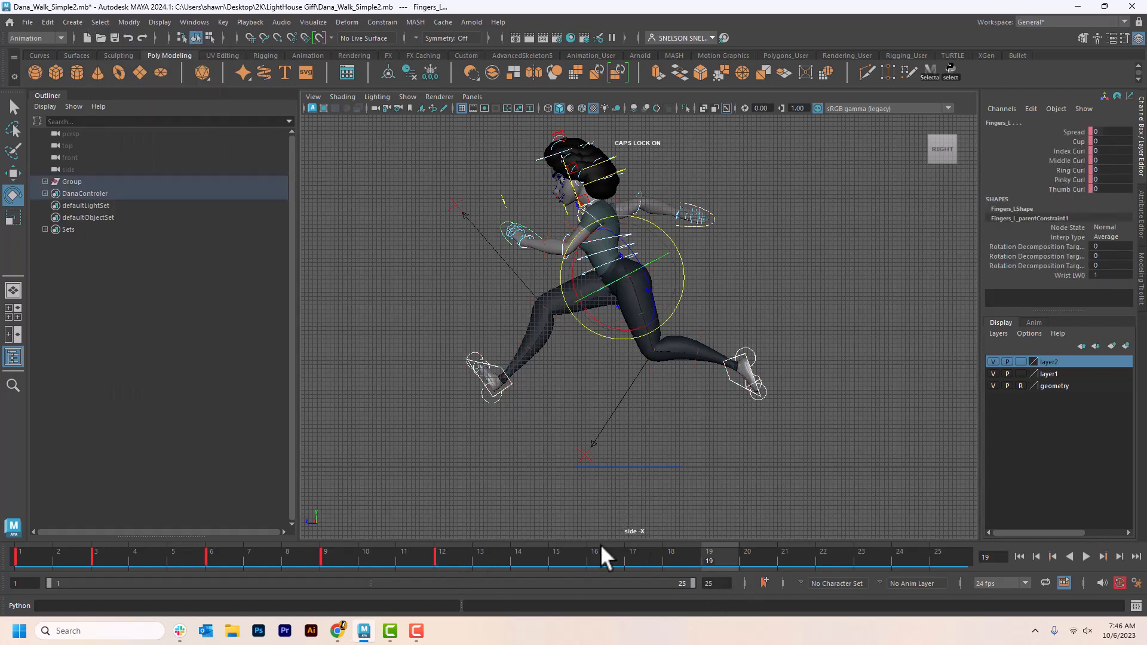
pyautogui.keyDown('shift'); pyautogui.moveTo(443, 557); pyautogui.dragTo(7, 558); pyautogui.keyUp('shift')
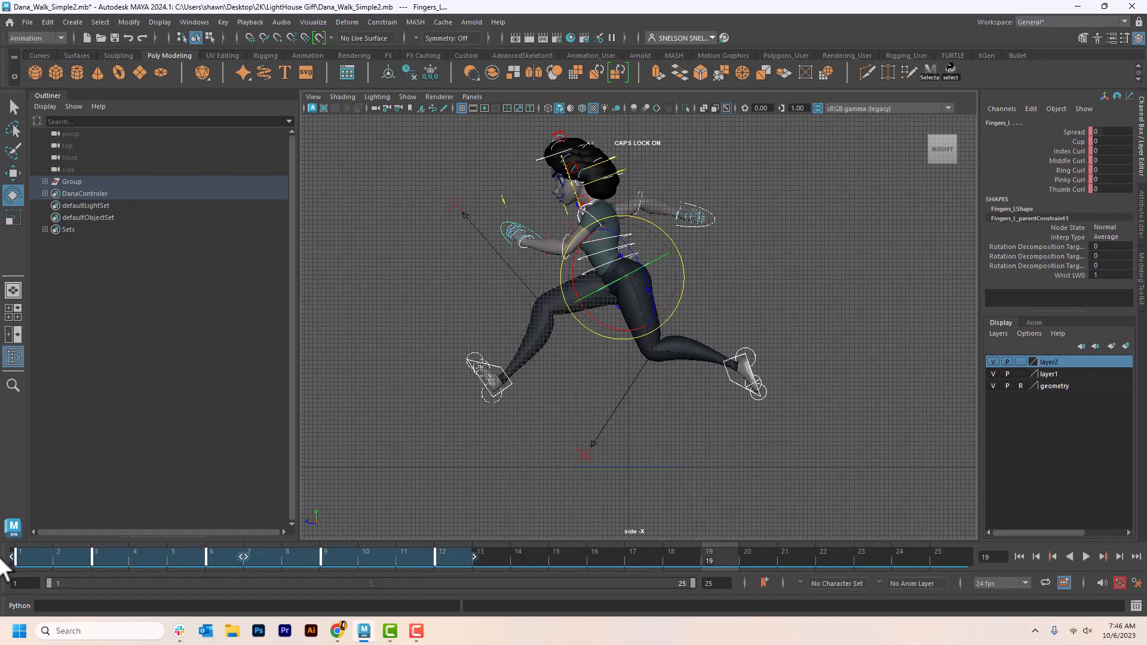
pyautogui.moveTo(464, 558); pyautogui.dragTo(818, 565)
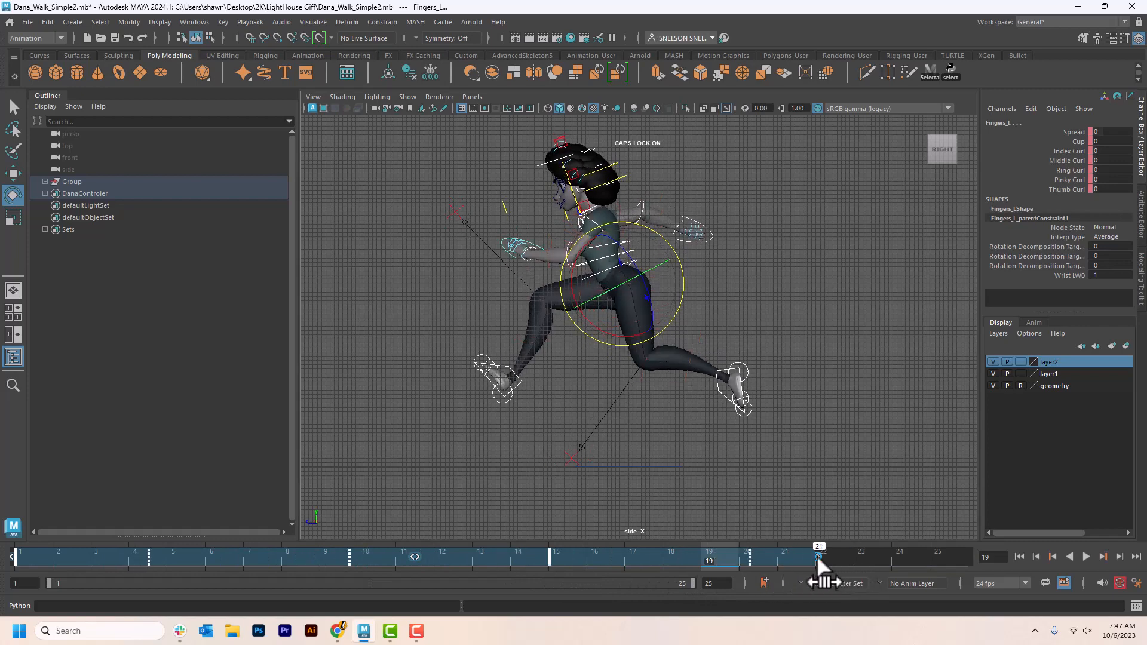
pyautogui.click(878, 559)
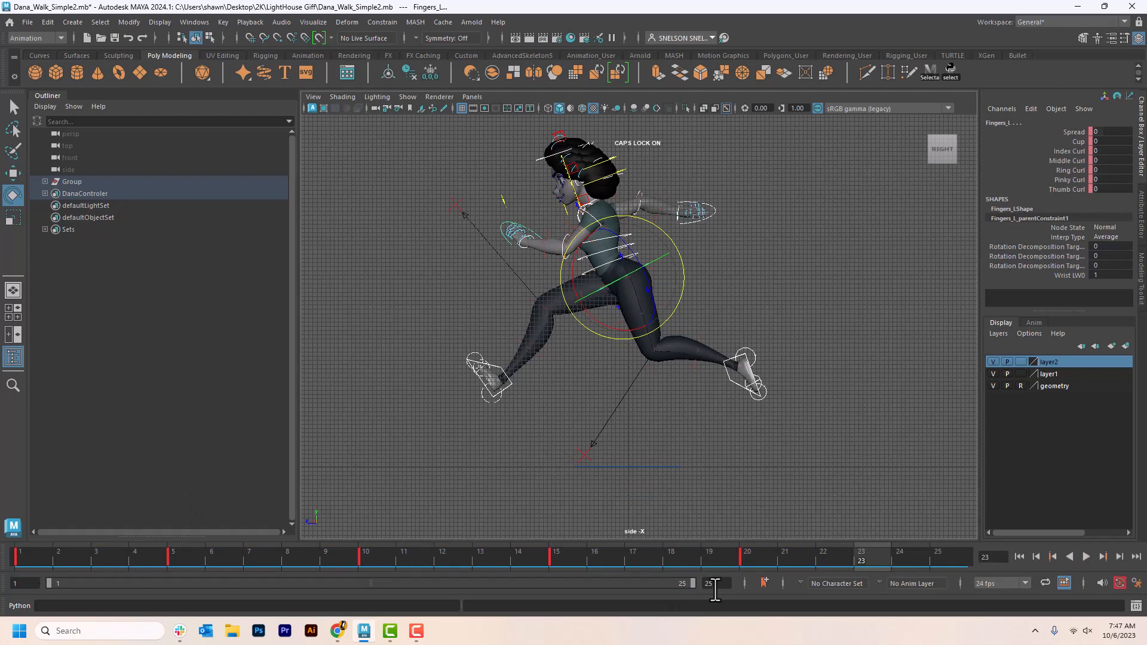
# Set the animation end frame to 20 and select the keys from frame 1 to frame 20
pyautogui.moveTo(715, 586); pyautogui.dragTo(681, 586)
pyautogui.click(747, 556)
pyautogui.keyDown('shift'); pyautogui.moveTo(747, 555); pyautogui.dragTo(20, 590); pyautogui.keyUp('shift')
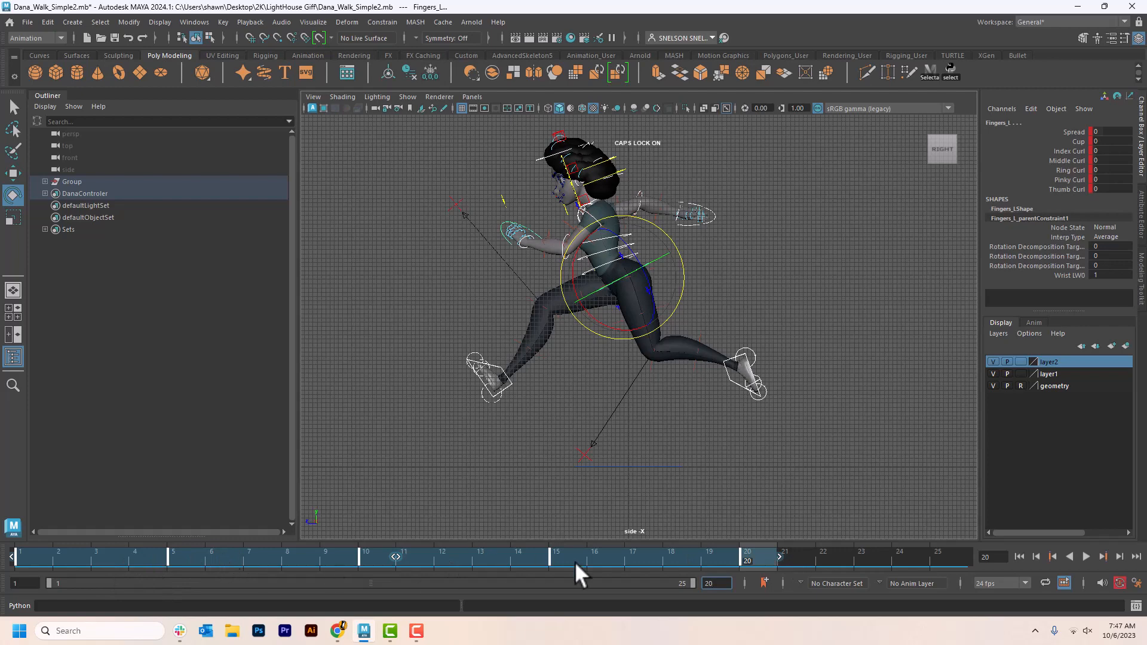
# Check whether Auto snap keys is enabled for the time slider, and deselect the character's controls
pyautogui.rightClick(816, 554)
pyautogui.moveTo(853, 538)
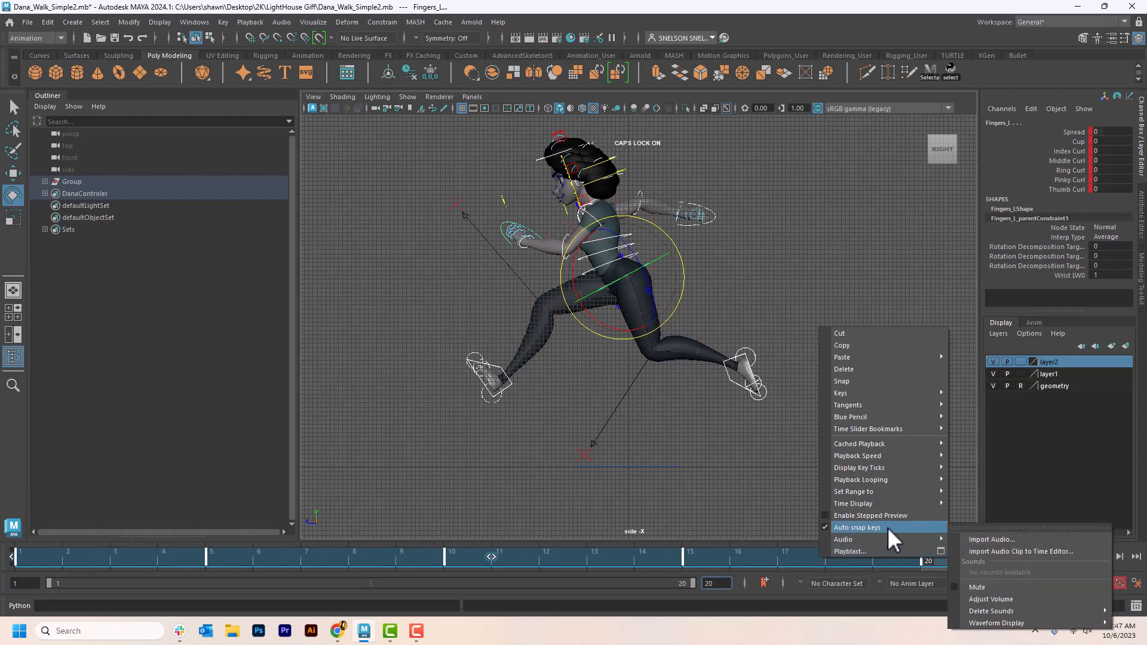
pyautogui.click(763, 549)
pyautogui.click(775, 504)
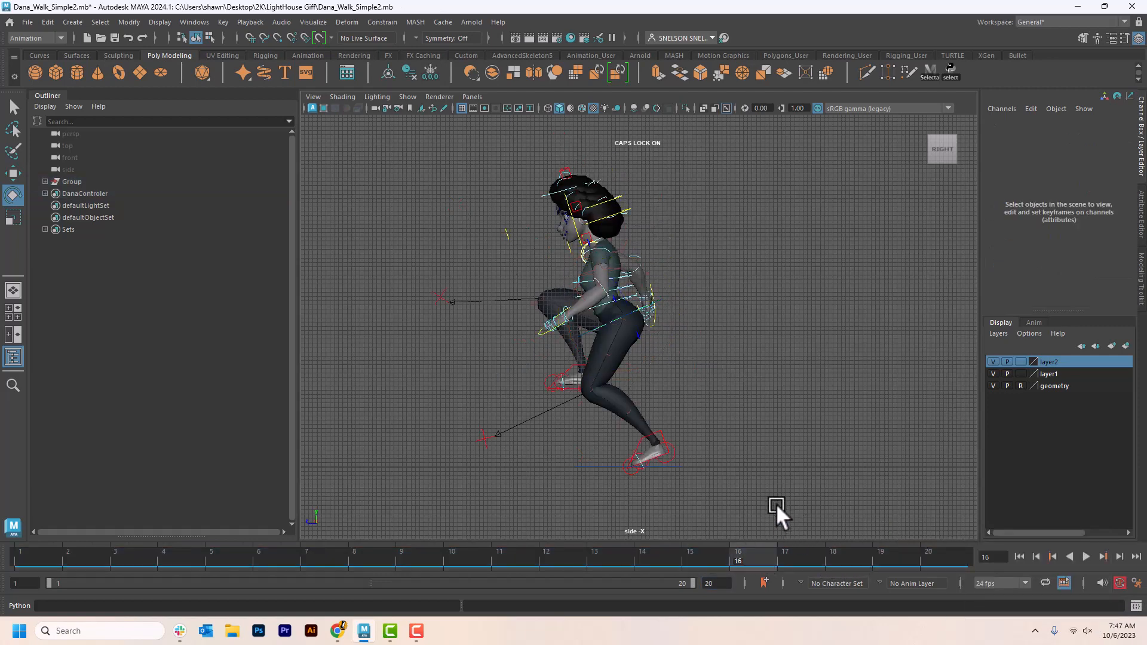
# Play back the retimed 20-frame run from frame 1 in the side view
pyautogui.click(24, 548)
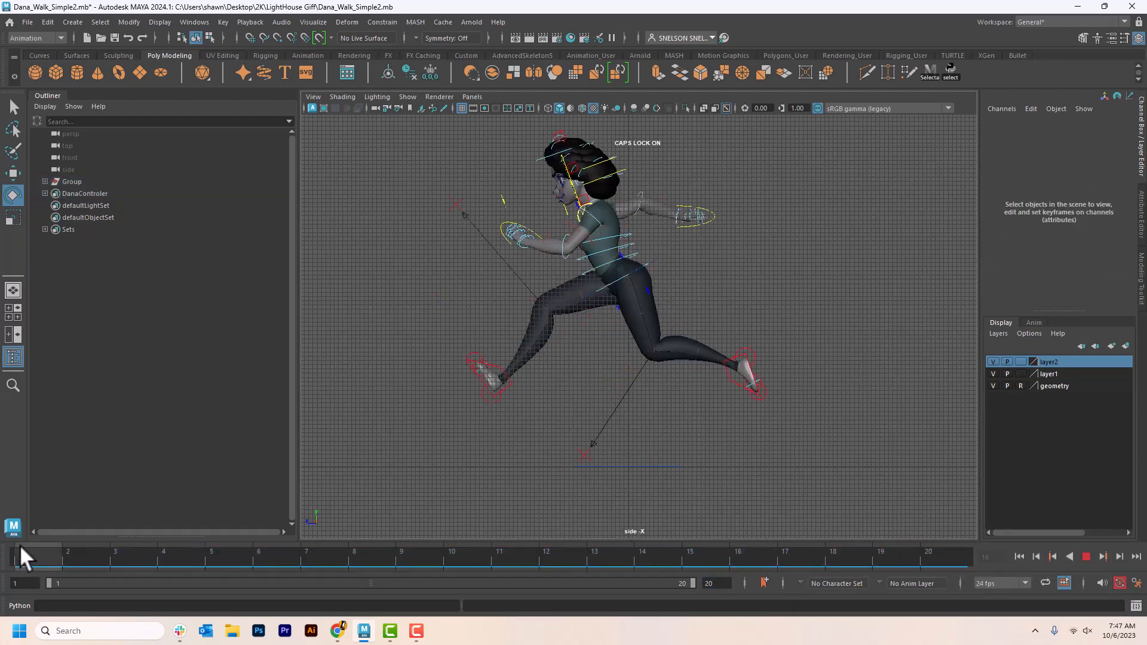
pyautogui.hotkey('alt', 'v')
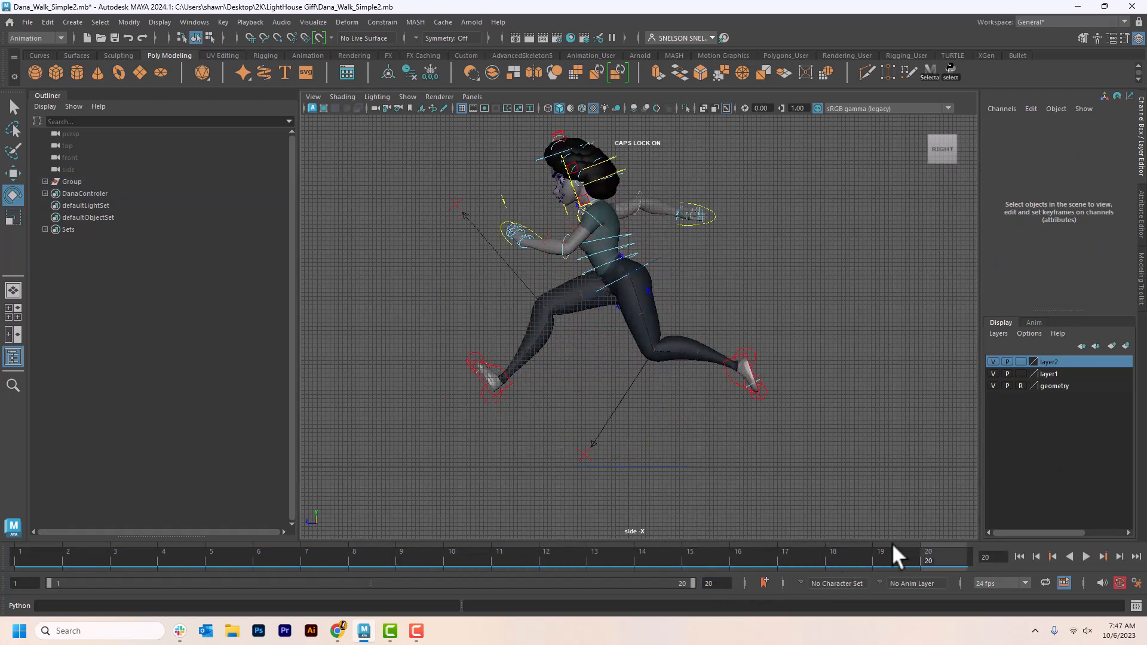
pyautogui.click(1084, 556)
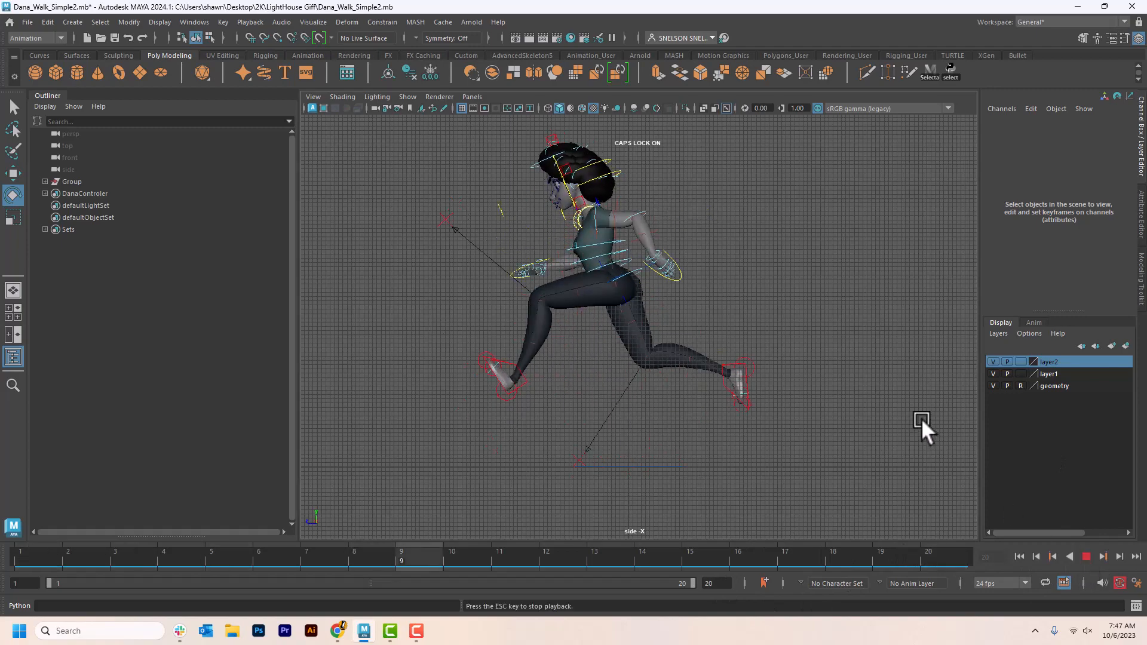
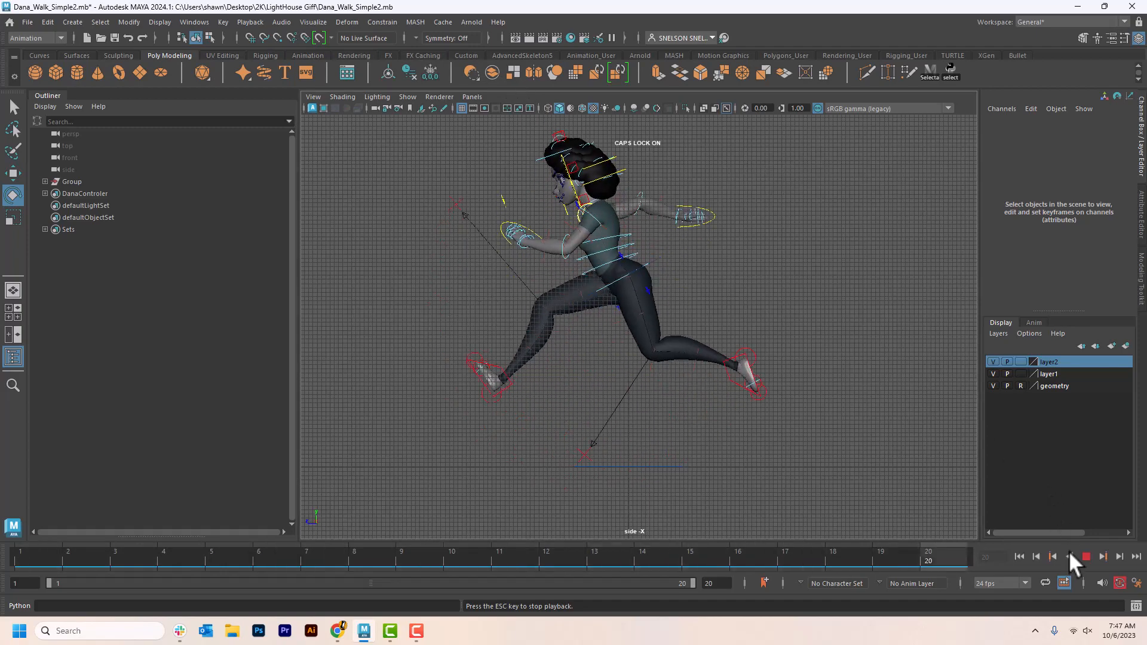
# Compare the character's poses at frames 1 and 20, and play back the 20-frame run once more
pyautogui.click(1084, 556)
pyautogui.click(53, 550)
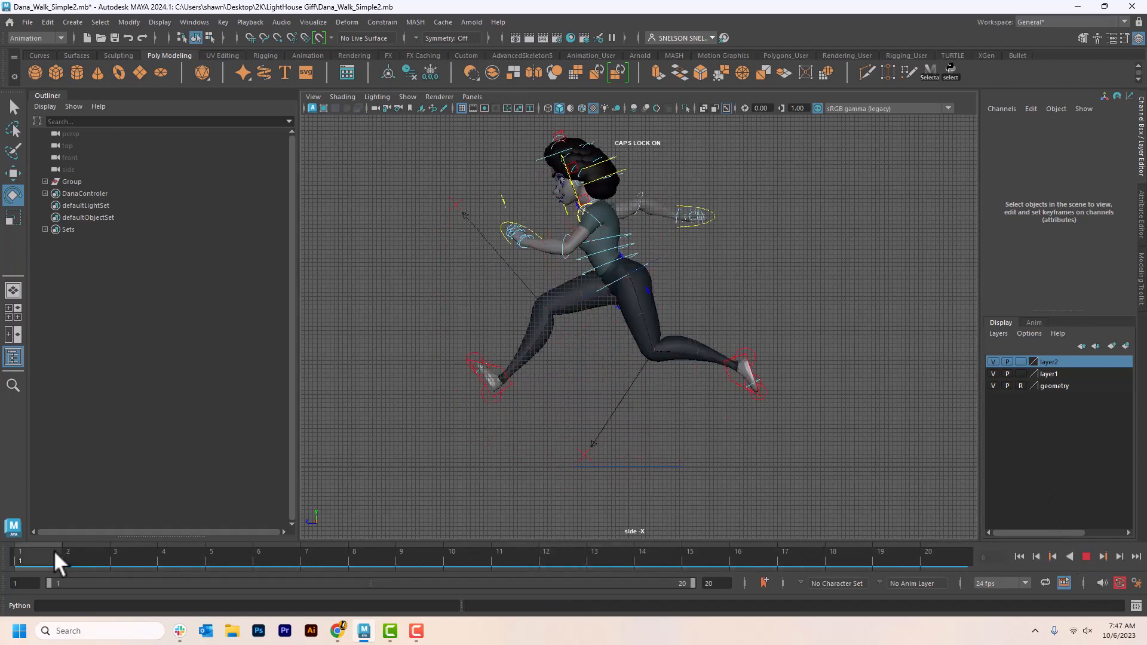
pyautogui.hotkey('alt', 'v')
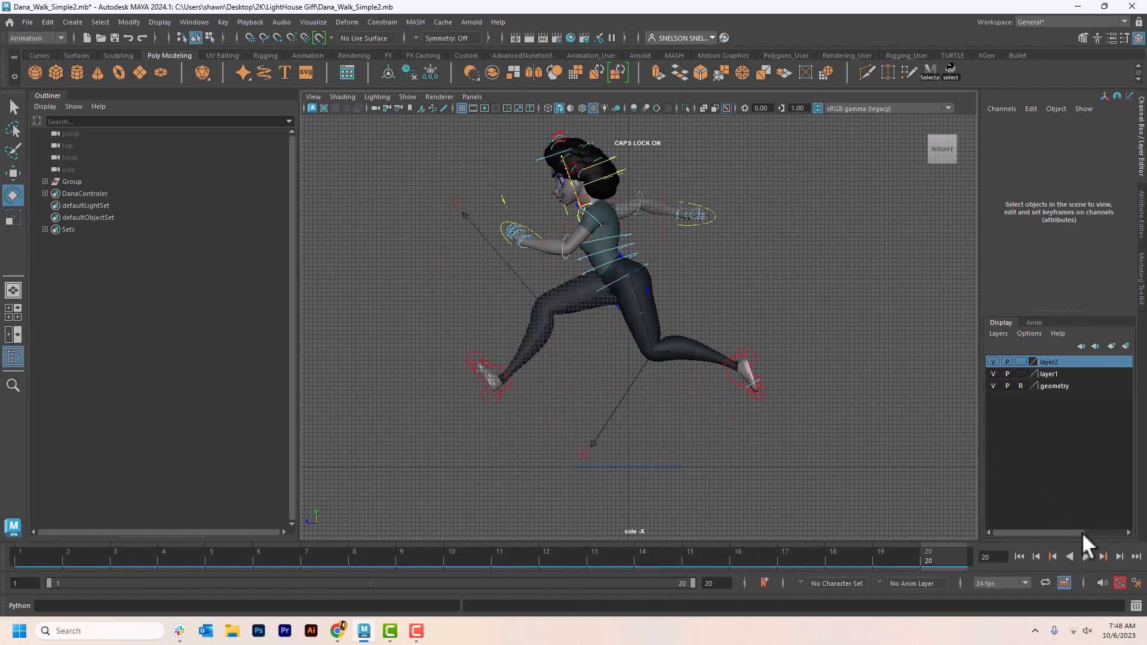
pyautogui.click(1084, 556)
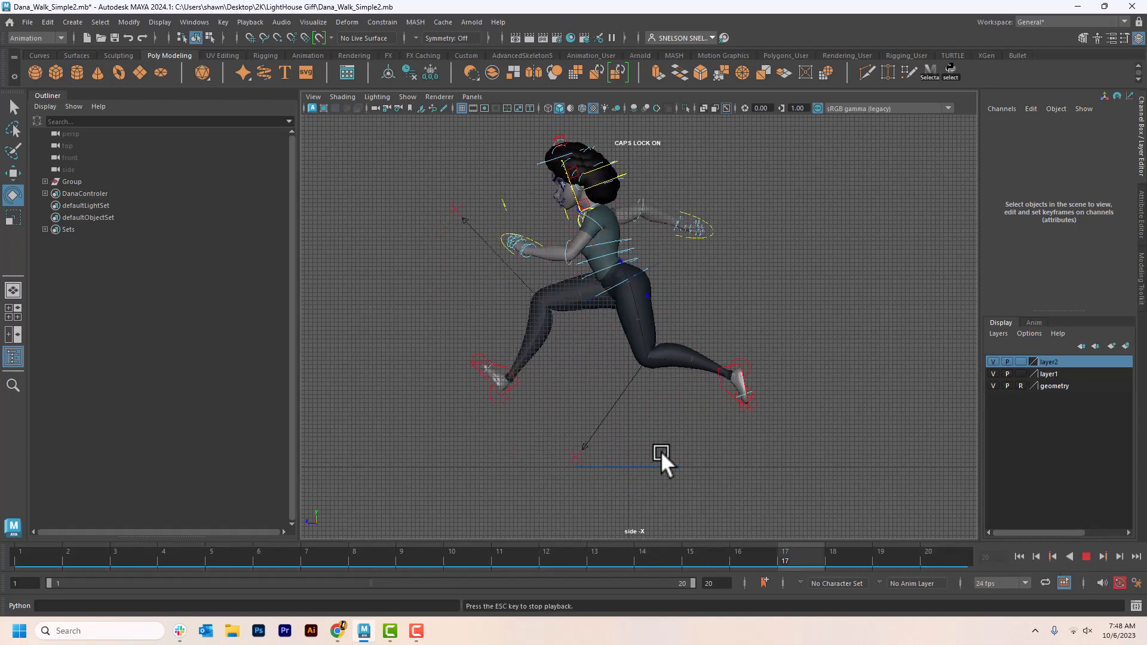
pyautogui.click(1084, 555)
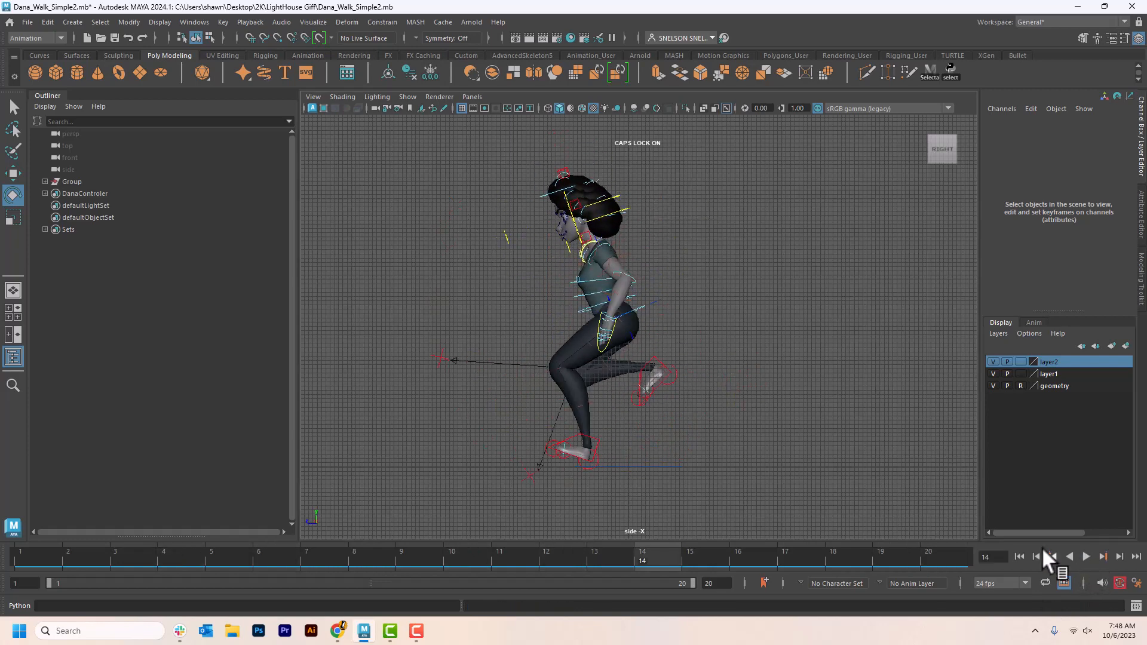
# Set the framerate to 30 fps in the time slider preferences and play back the run
pyautogui.click(1137, 584)
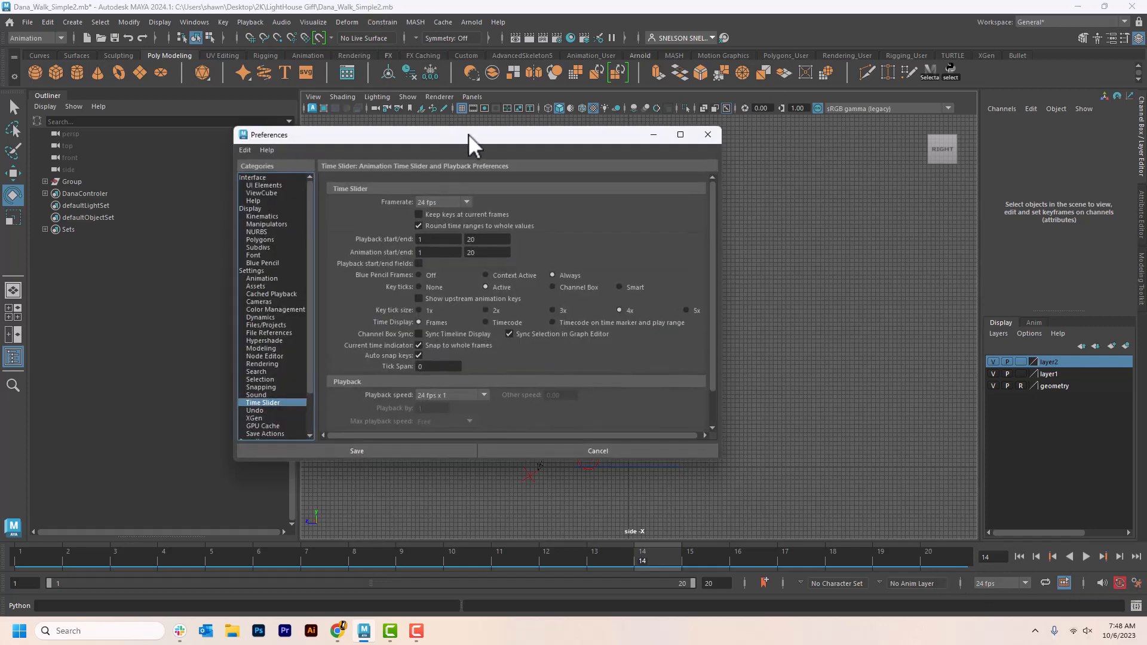
pyautogui.moveTo(473, 134); pyautogui.dragTo(641, 125)
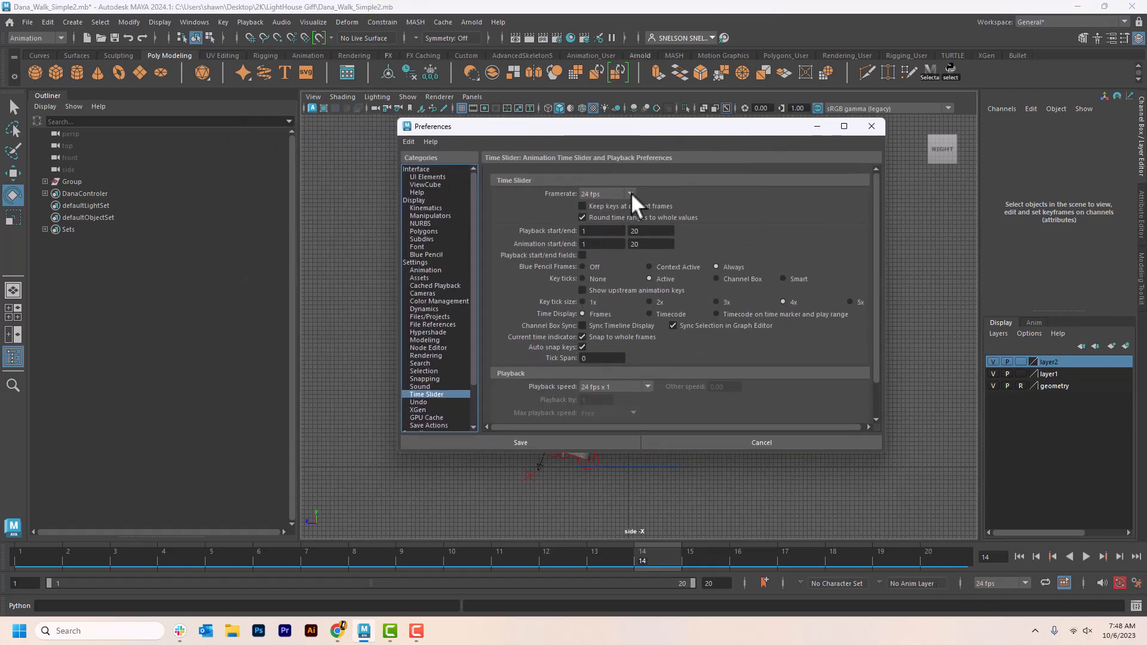
pyautogui.click(630, 193)
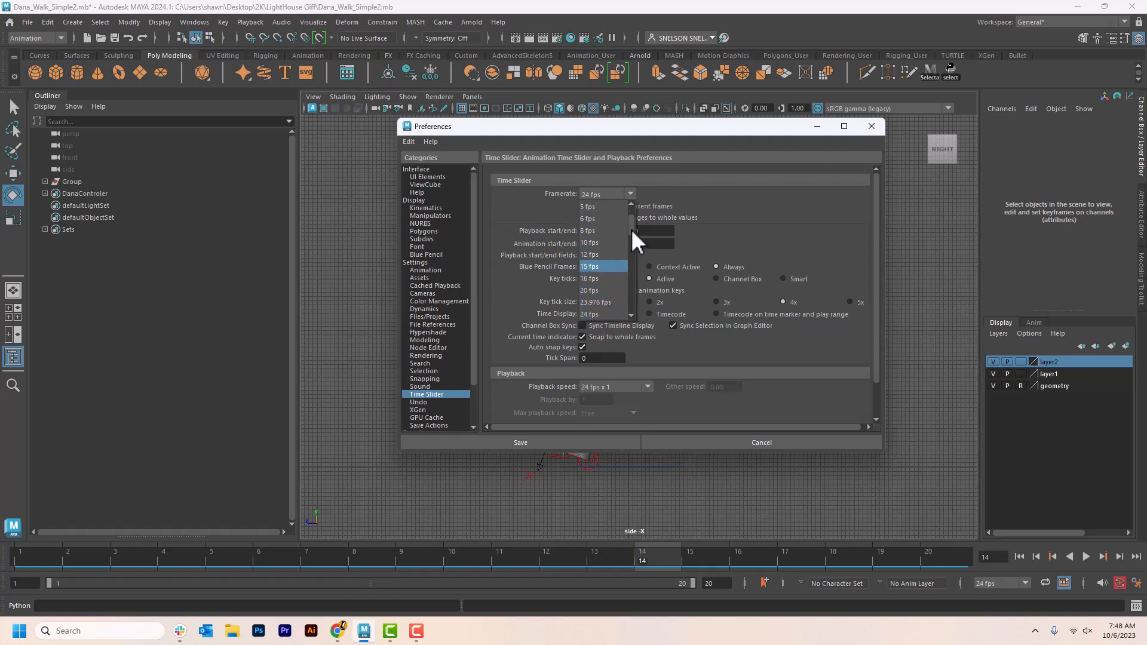
pyautogui.moveTo(630, 228); pyautogui.dragTo(629, 239)
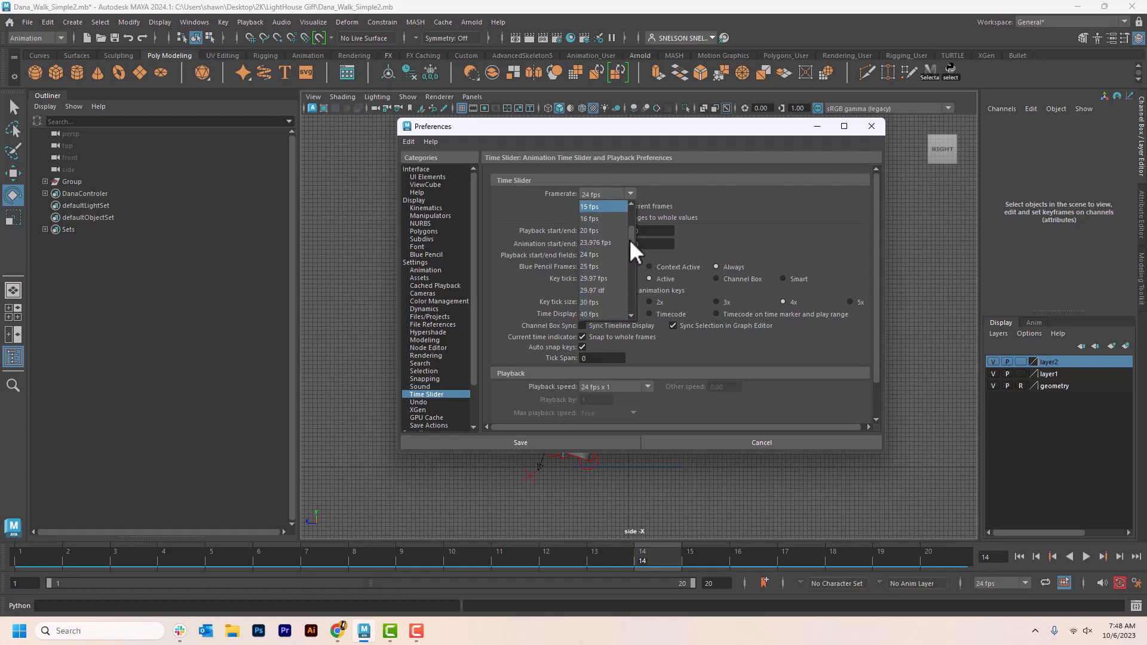
pyautogui.click(589, 302)
pyautogui.moveTo(714, 131); pyautogui.dragTo(1146, 334)
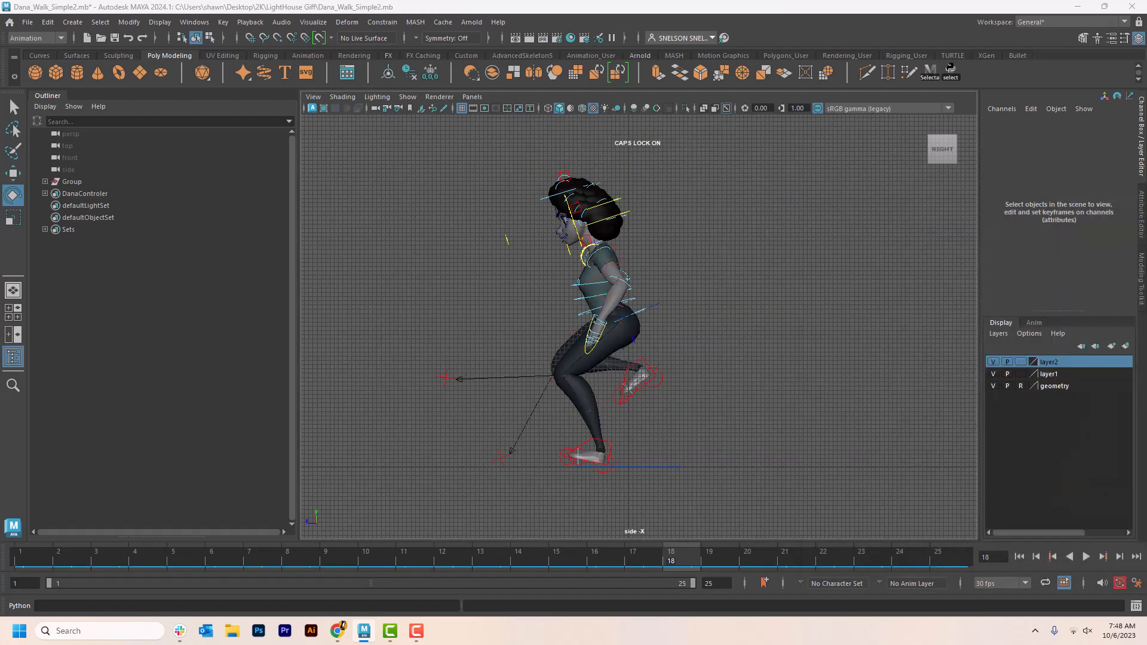
pyautogui.click(1084, 556)
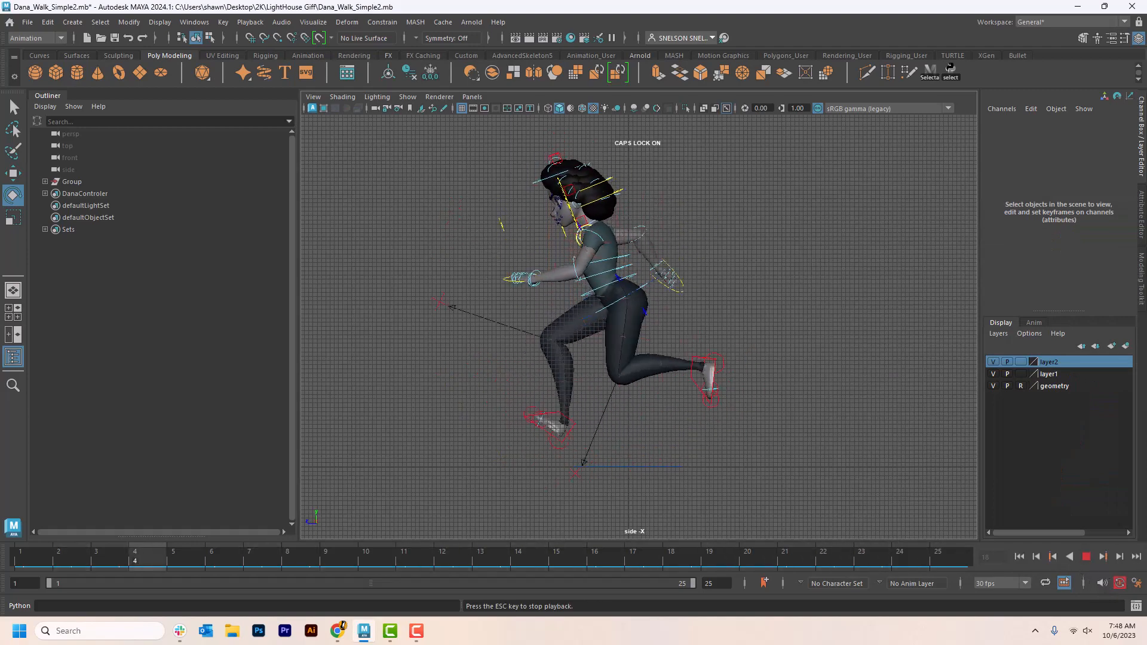
pyautogui.click(1085, 556)
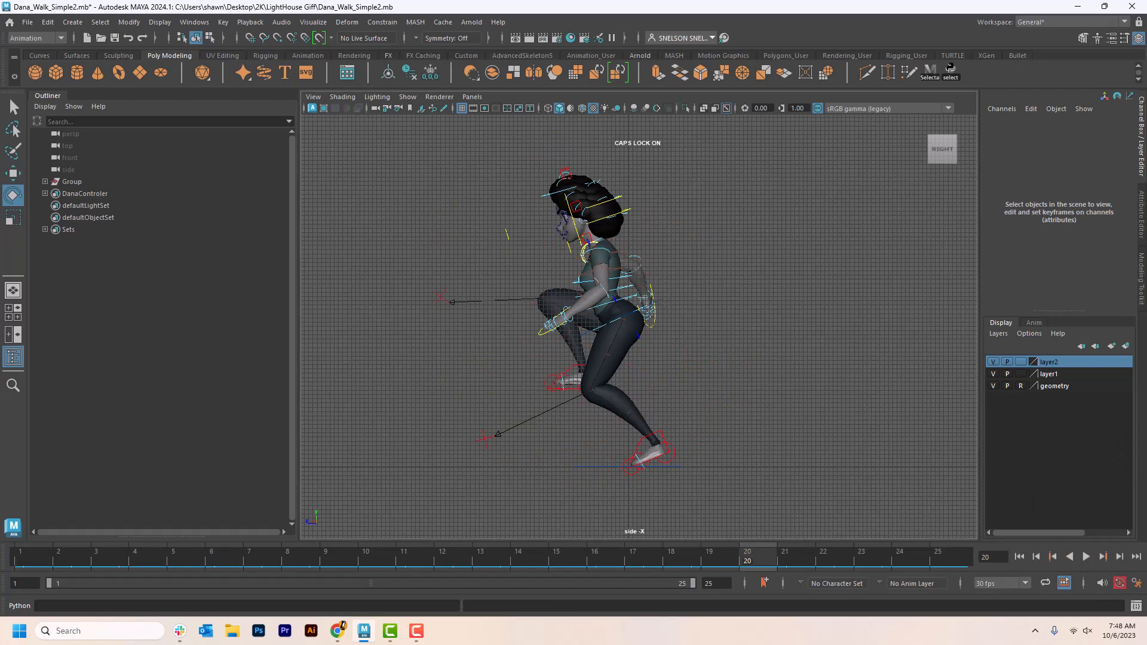
# Set the playback speed to Other with a value of 40, save the preferences, and play back the run
pyautogui.moveTo(1146, 174); pyautogui.dragTo(800, 167)
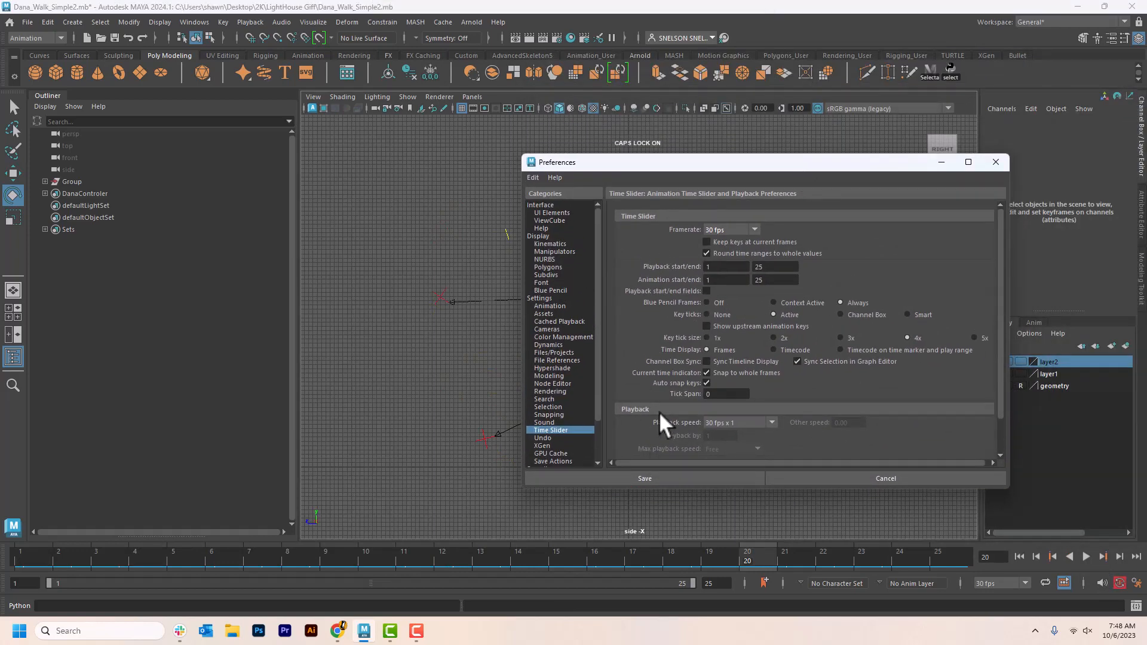
pyautogui.click(768, 423)
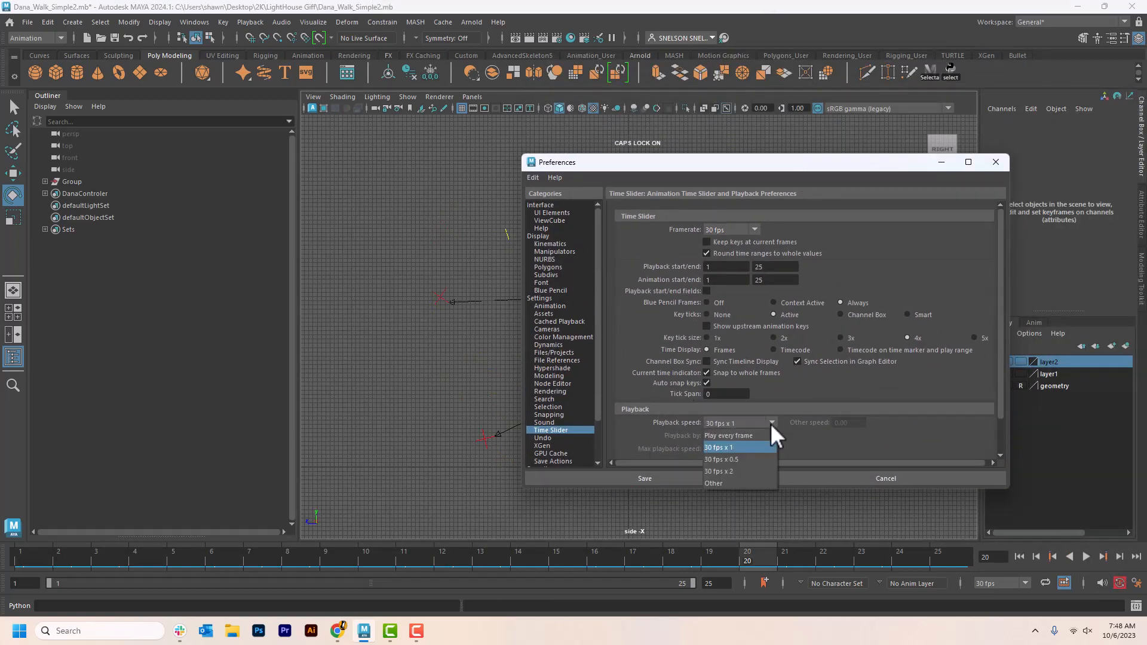
pyautogui.click(728, 482)
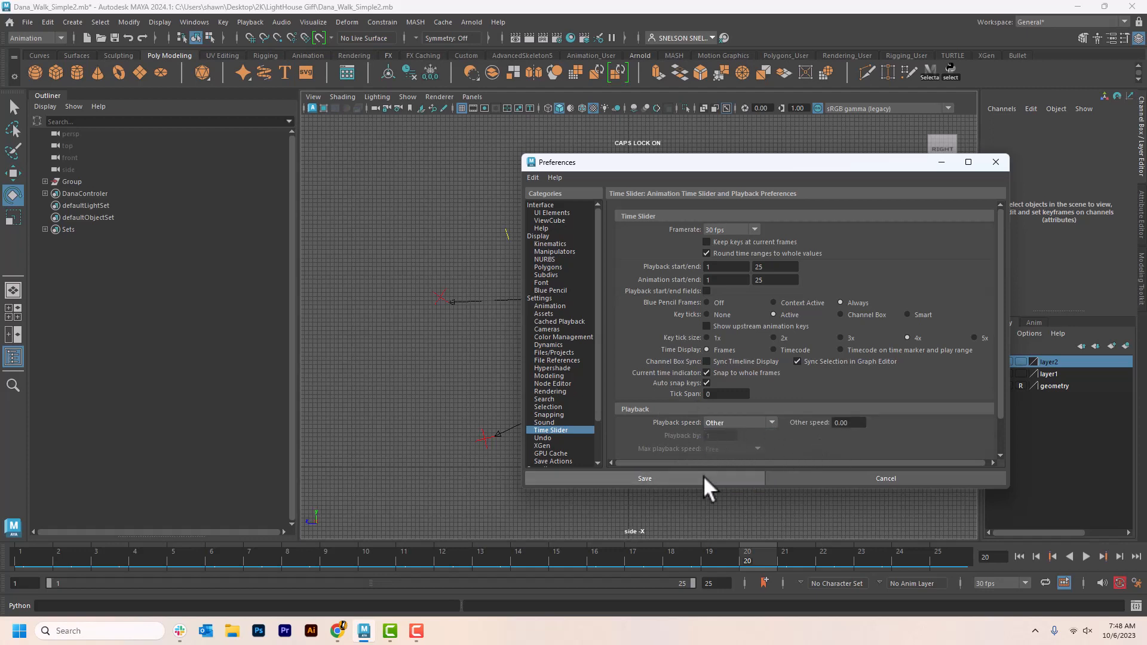
pyautogui.doubleClick(854, 425)
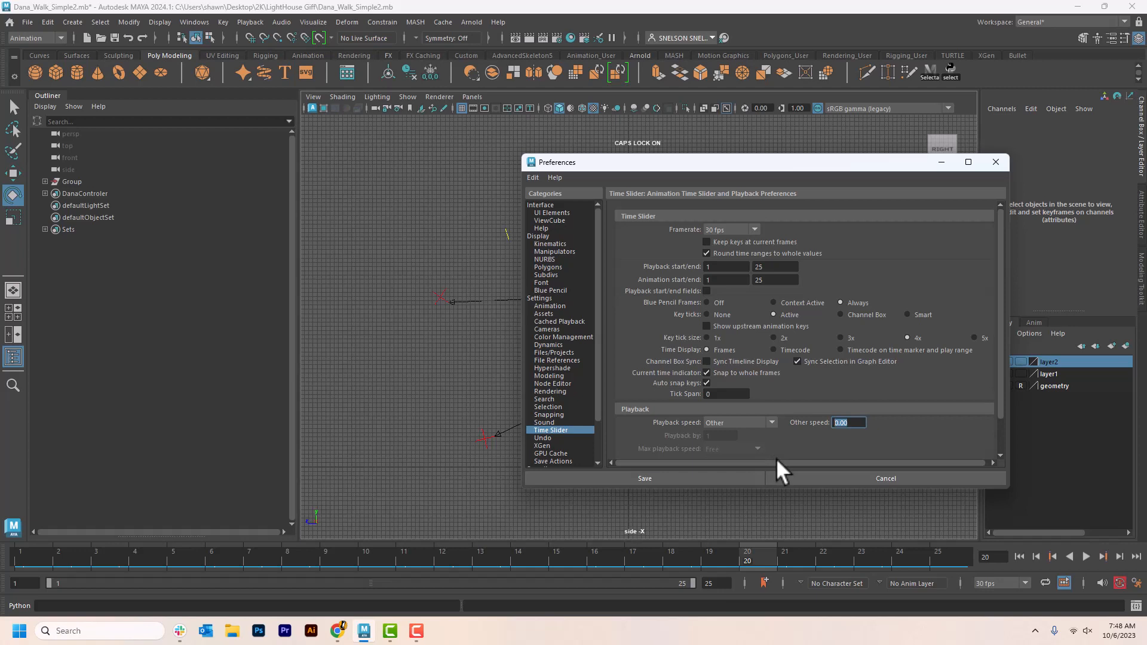
pyautogui.write('40')
pyautogui.press('Return')
pyautogui.click(724, 478)
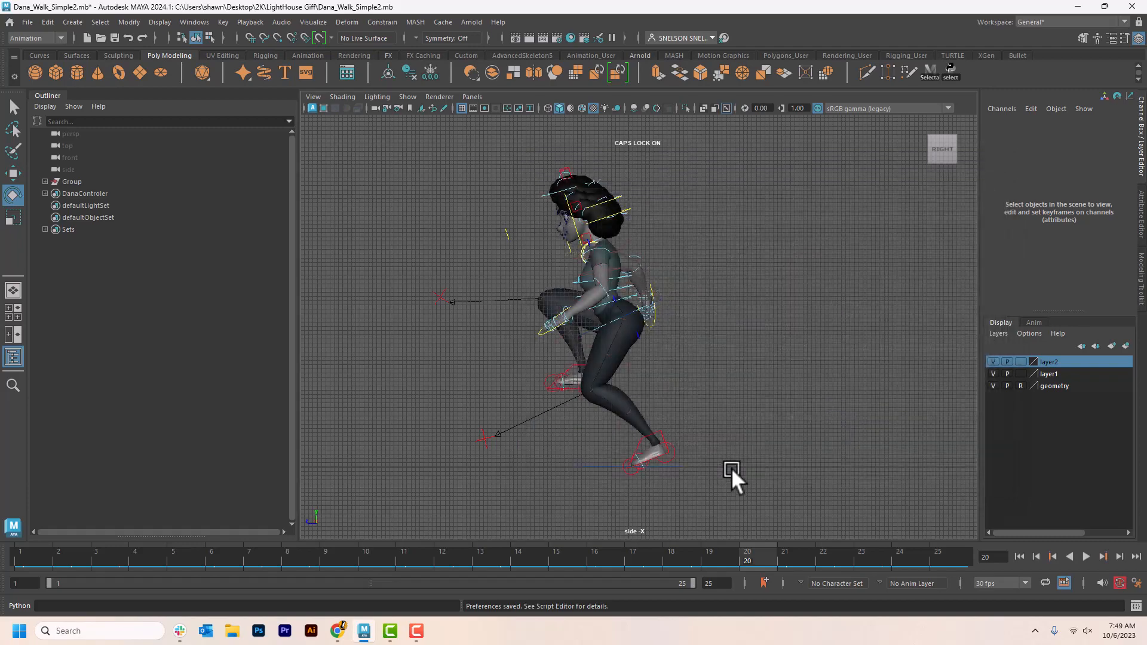
pyautogui.click(1086, 556)
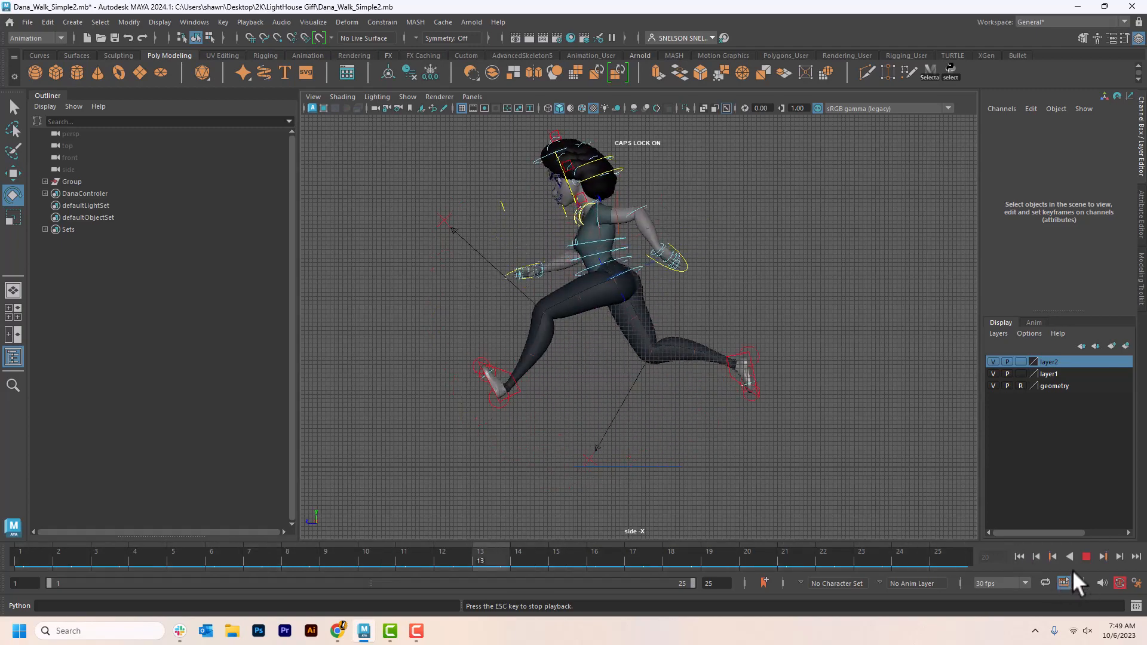
pyautogui.click(950, 555)
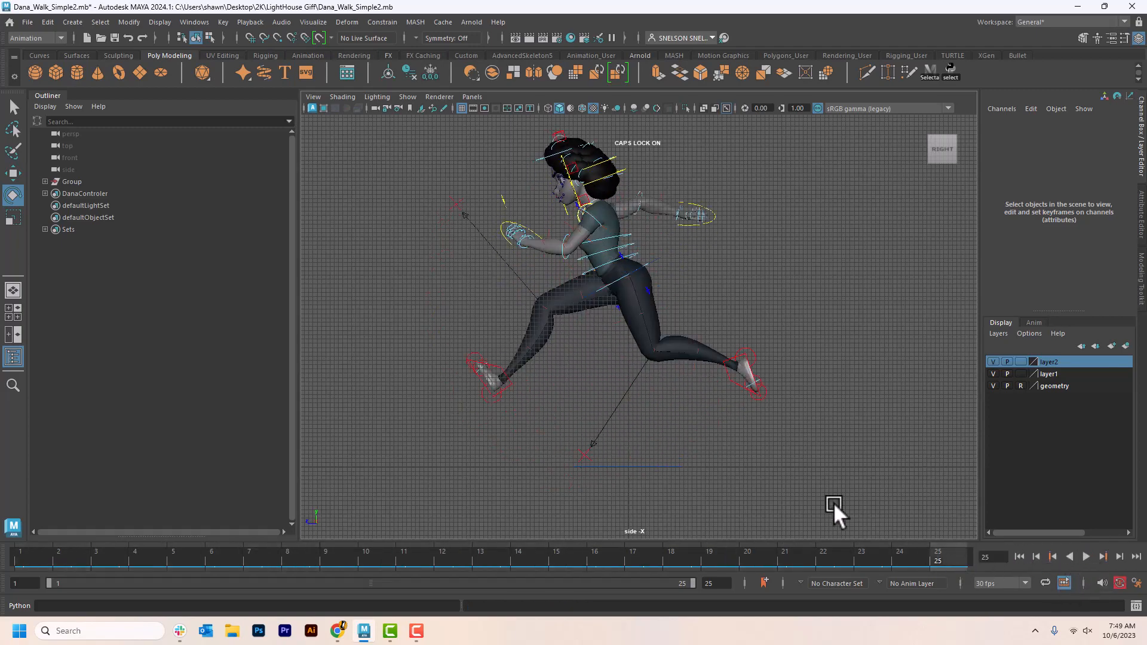
# Select the character controls with the quick select set and mark the key between frames 18 and 19 on the timeline
pyautogui.click(126, 22)
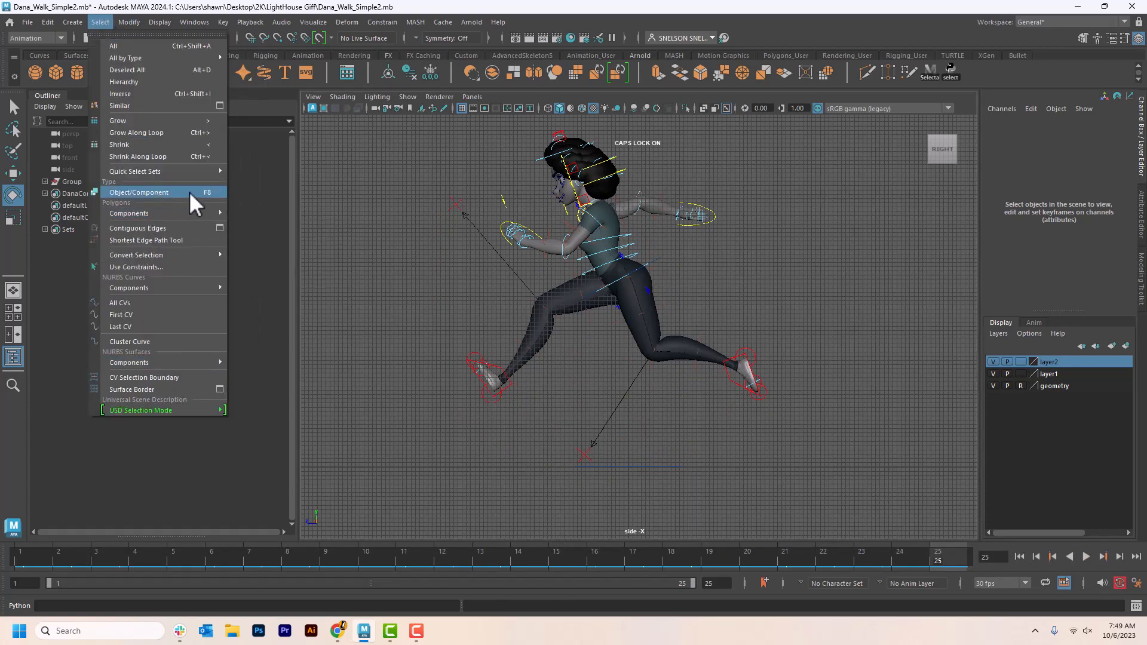
pyautogui.click(259, 169)
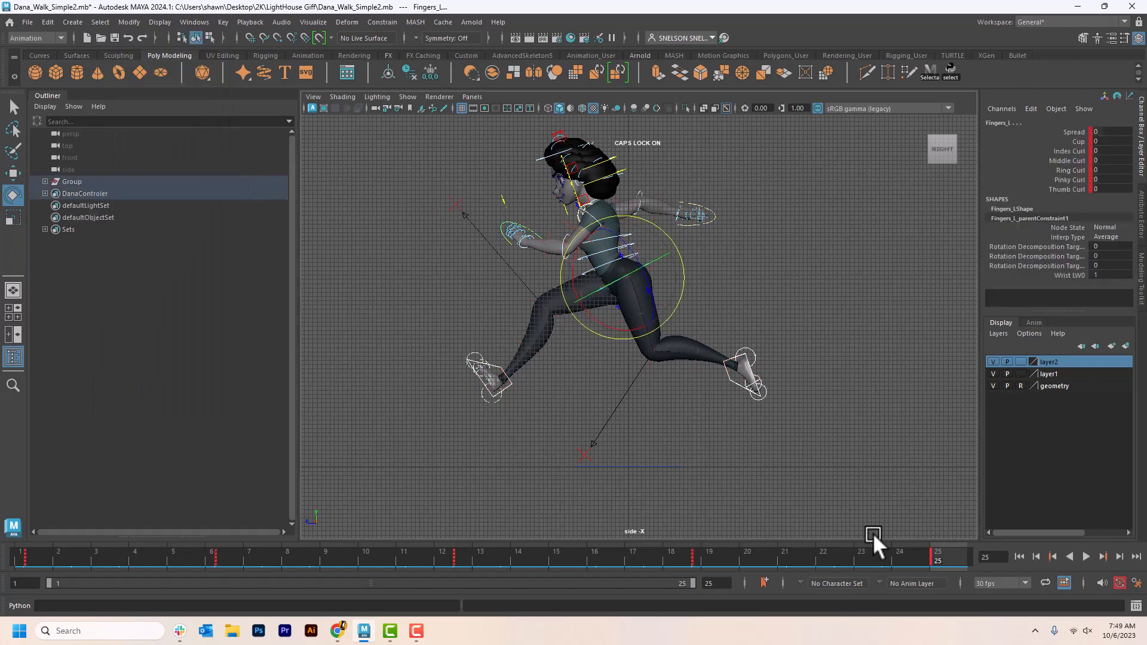
pyautogui.moveTo(944, 551); pyautogui.dragTo(1, 568)
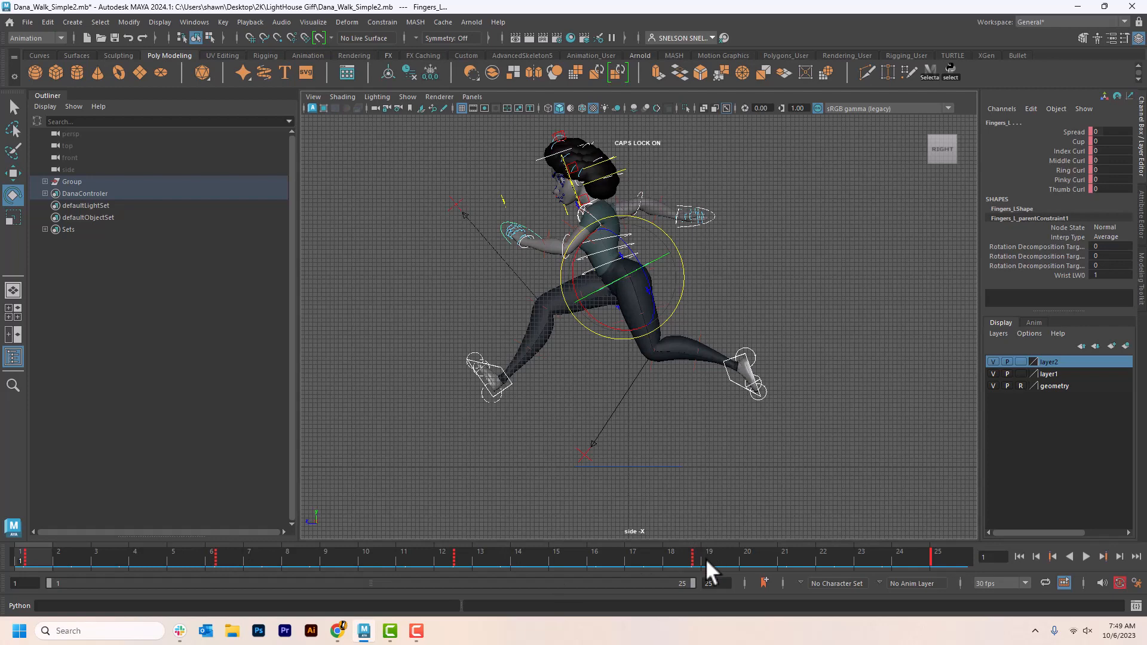
pyautogui.keyDown('shift'); pyautogui.moveTo(705, 558); pyautogui.dragTo(672, 560); pyautogui.keyUp('shift')
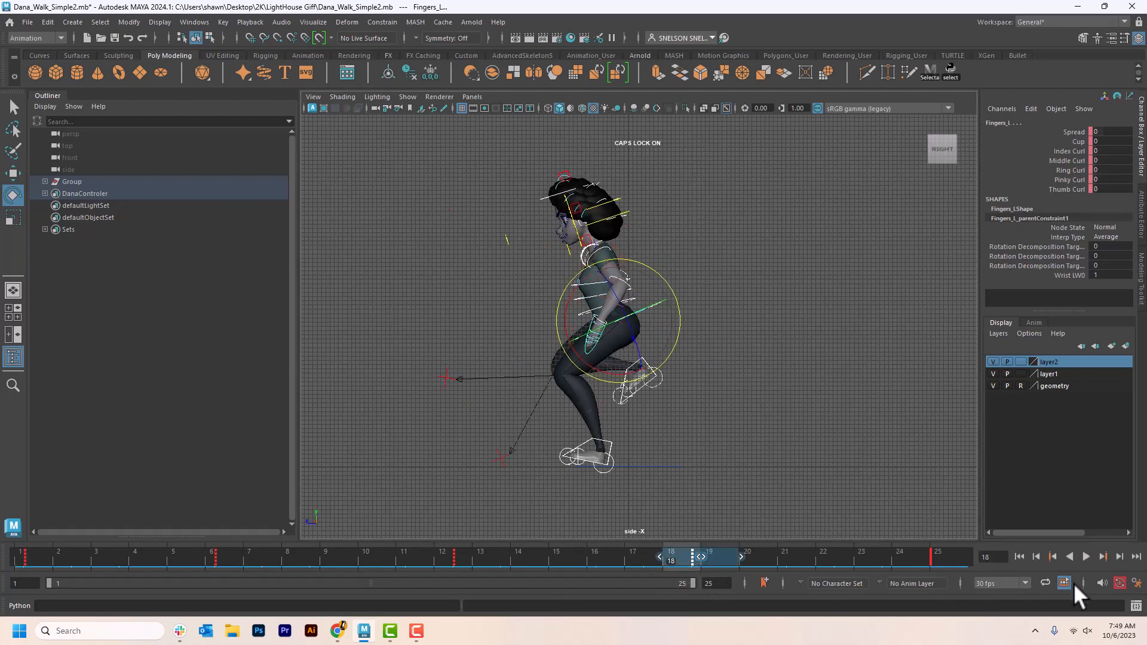
# Switch the scene framerate to 24 fps, clear the key range selection, and play back the run
pyautogui.click(1025, 583)
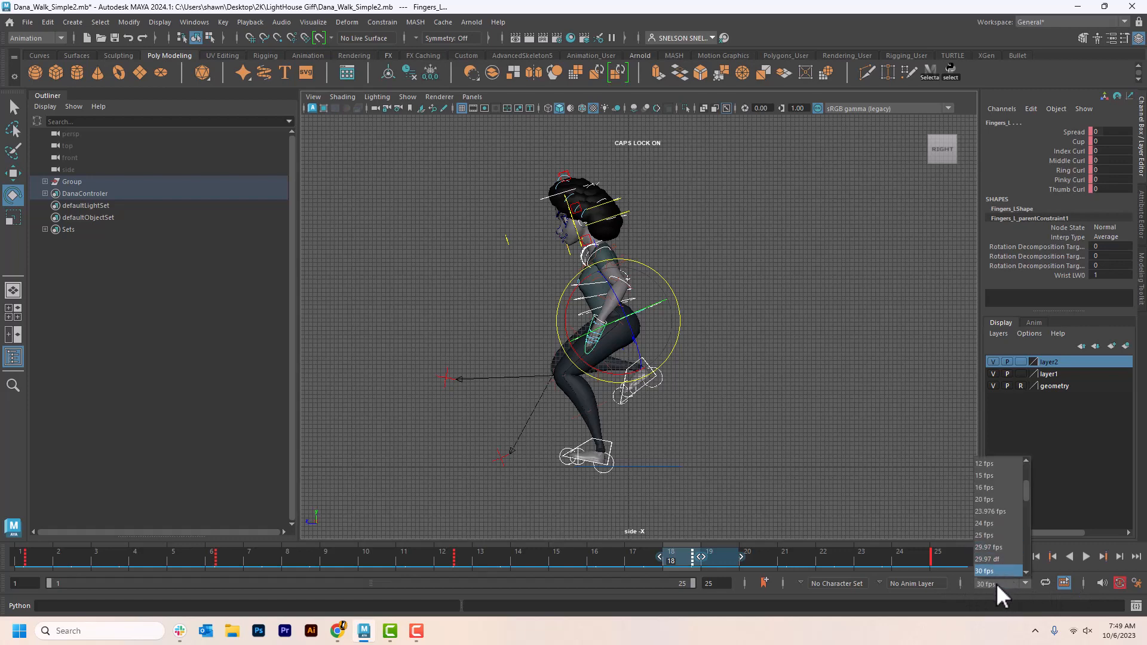
pyautogui.click(998, 525)
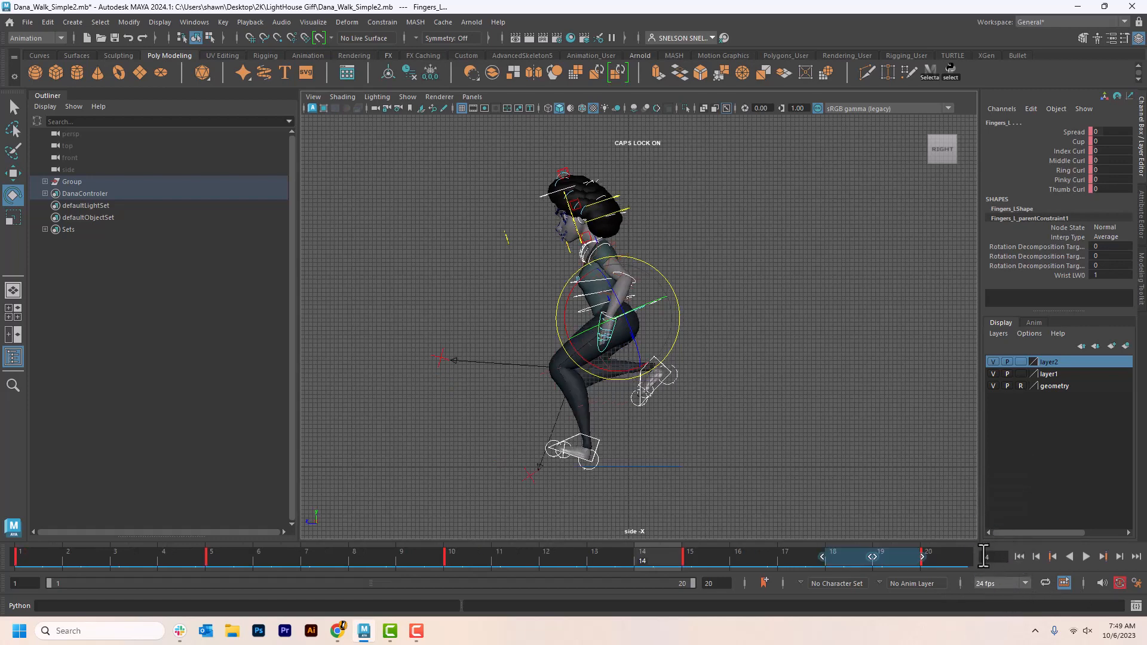
pyautogui.click(924, 562)
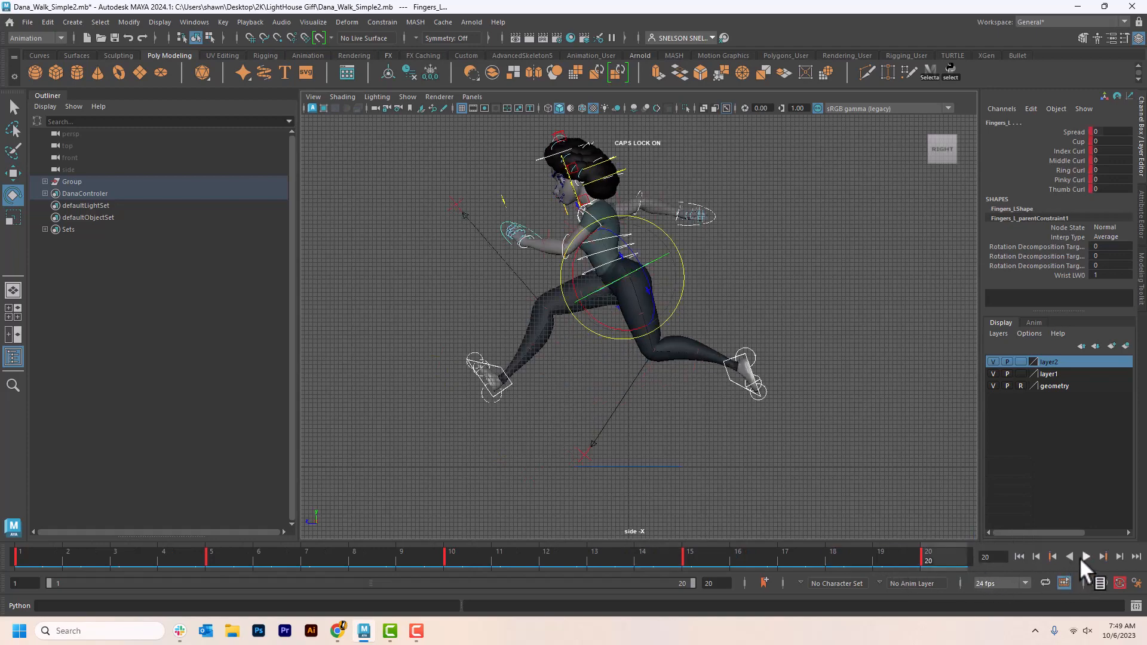
pyautogui.click(1082, 557)
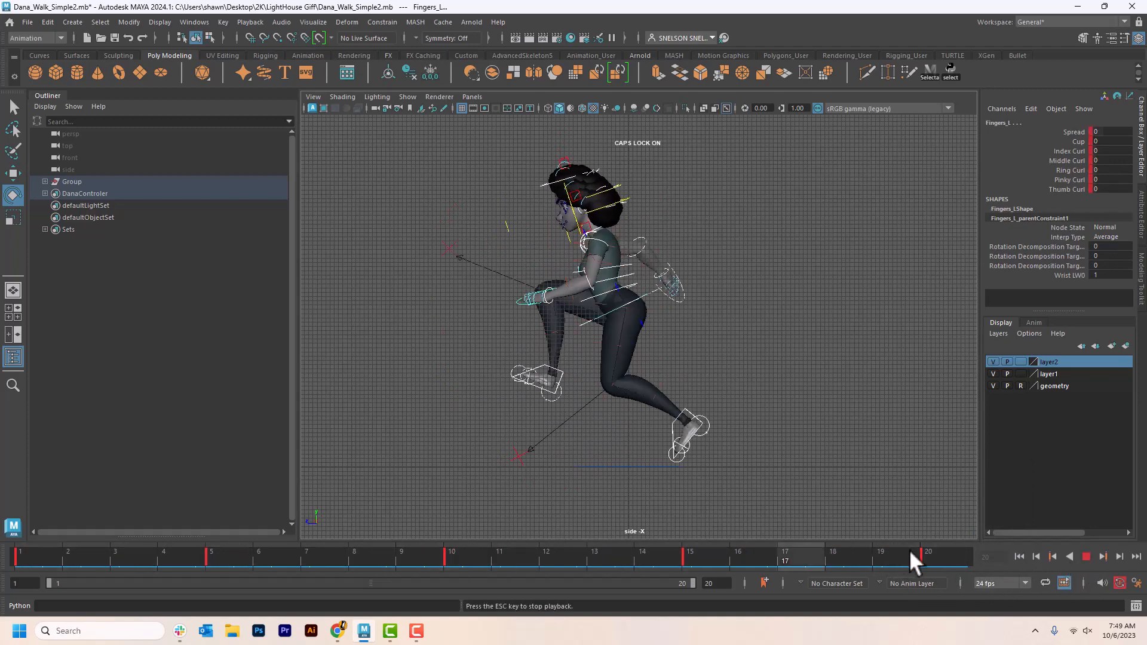
pyautogui.click(1086, 556)
# Set the playback speed to 24 fps x 1 in the time slider preferences, save, and play back the run
pyautogui.click(1026, 578)
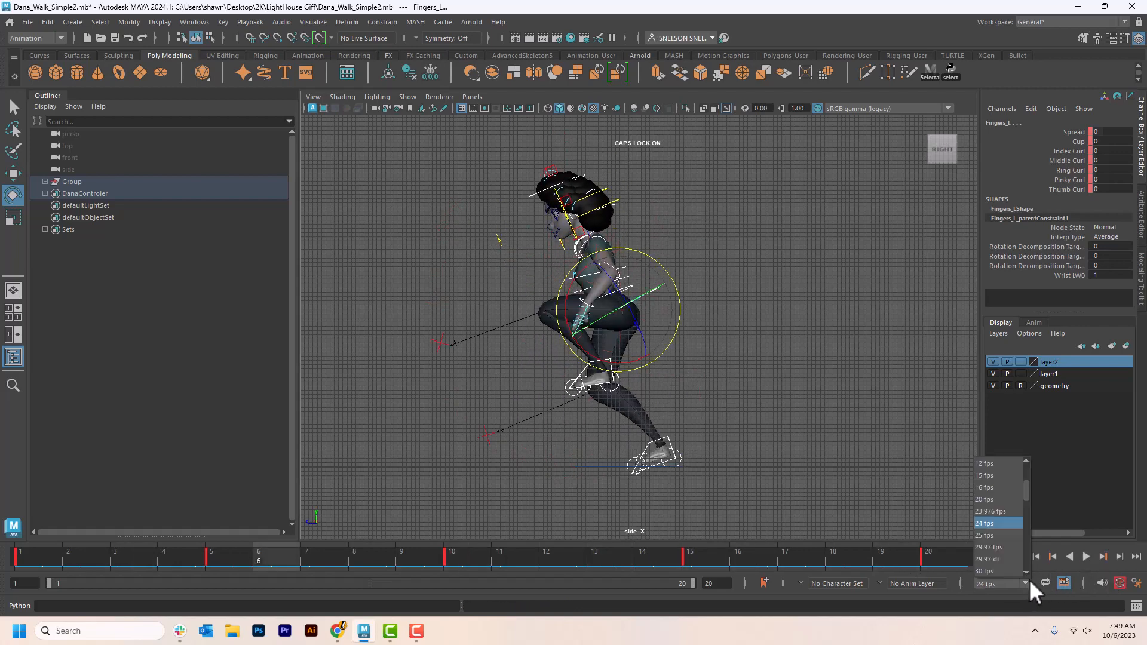
pyautogui.click(1028, 578)
pyautogui.click(1138, 584)
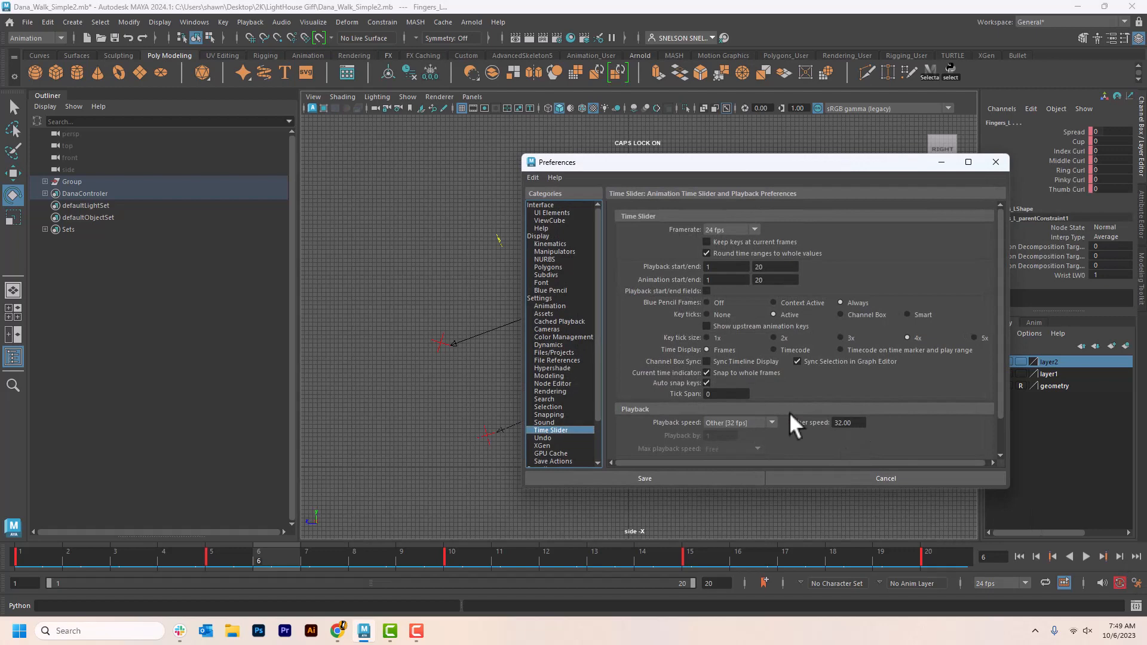
pyautogui.click(771, 423)
pyautogui.click(744, 447)
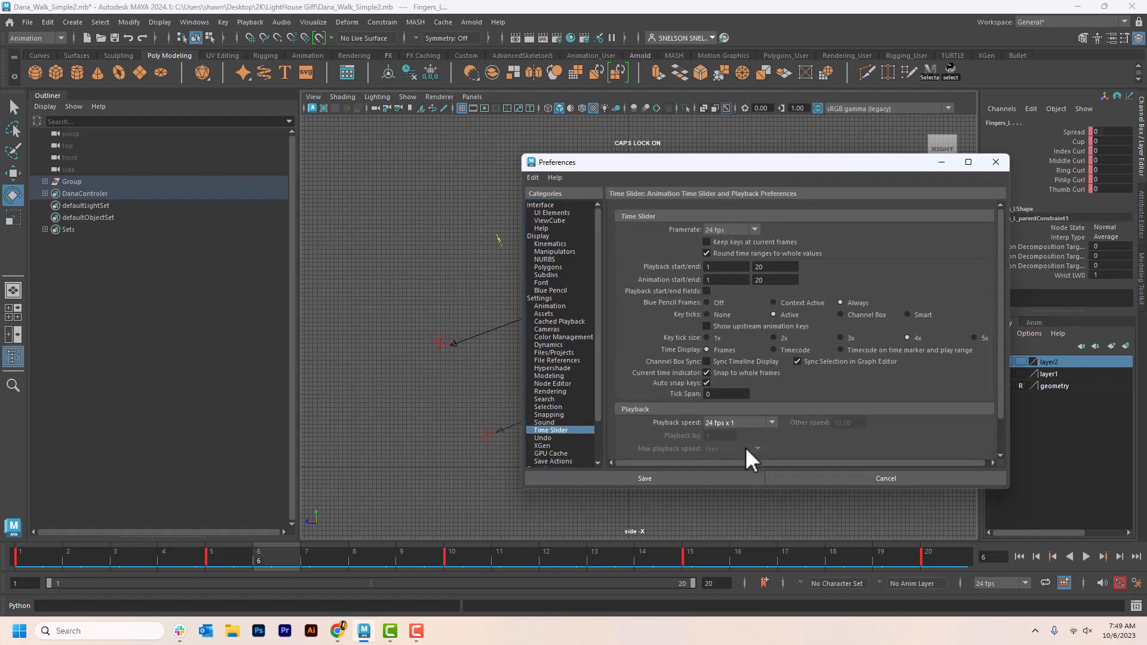
pyautogui.click(695, 474)
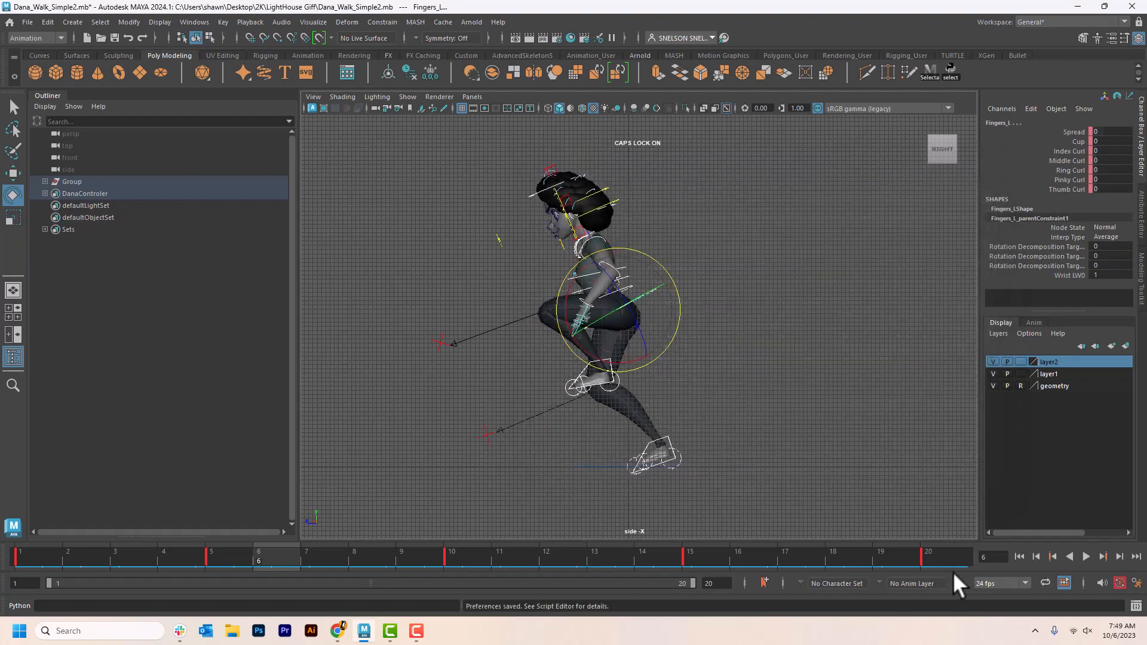
pyautogui.click(1082, 555)
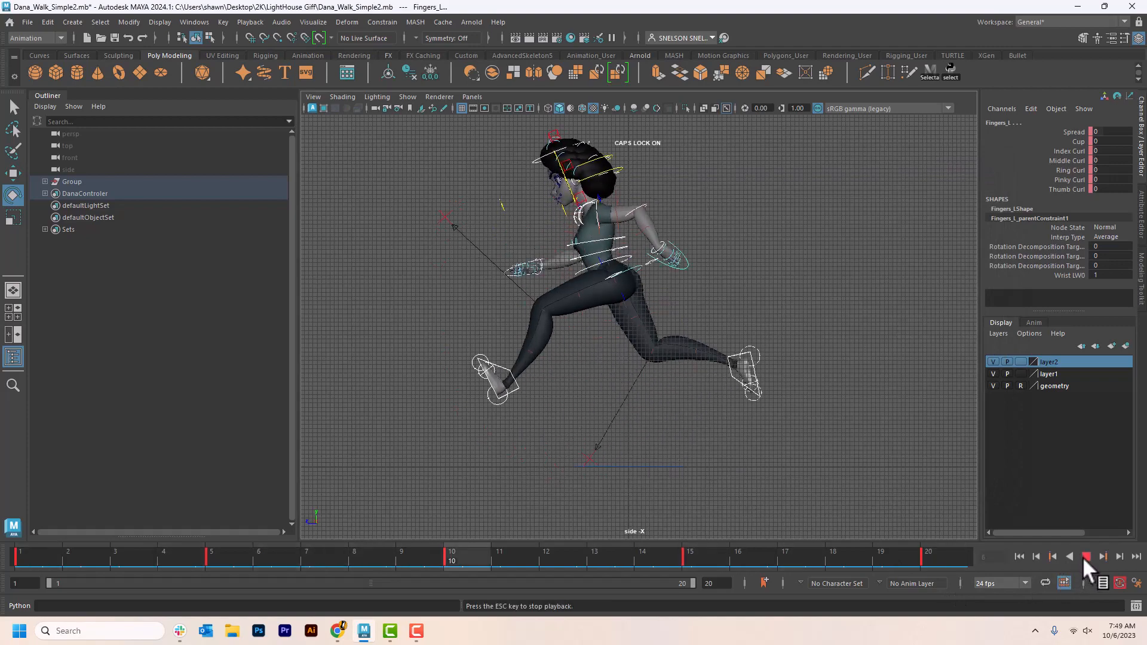
pyautogui.click(1085, 555)
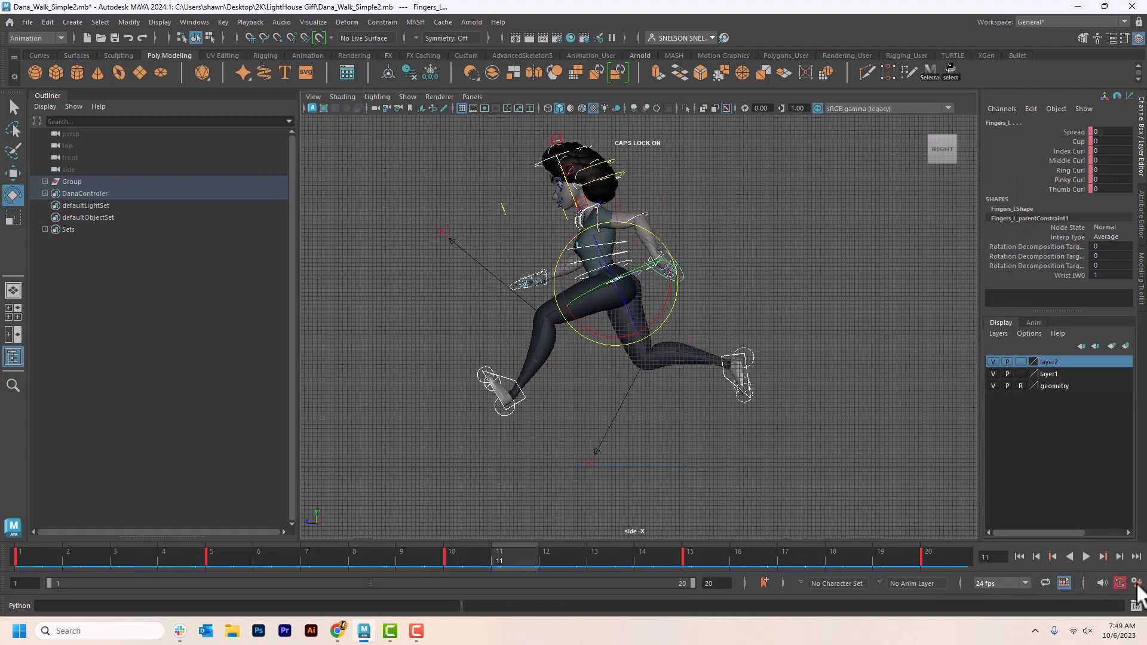
# Change the scene framerate to 30 fps and play back the run at that rate
pyautogui.click(1024, 583)
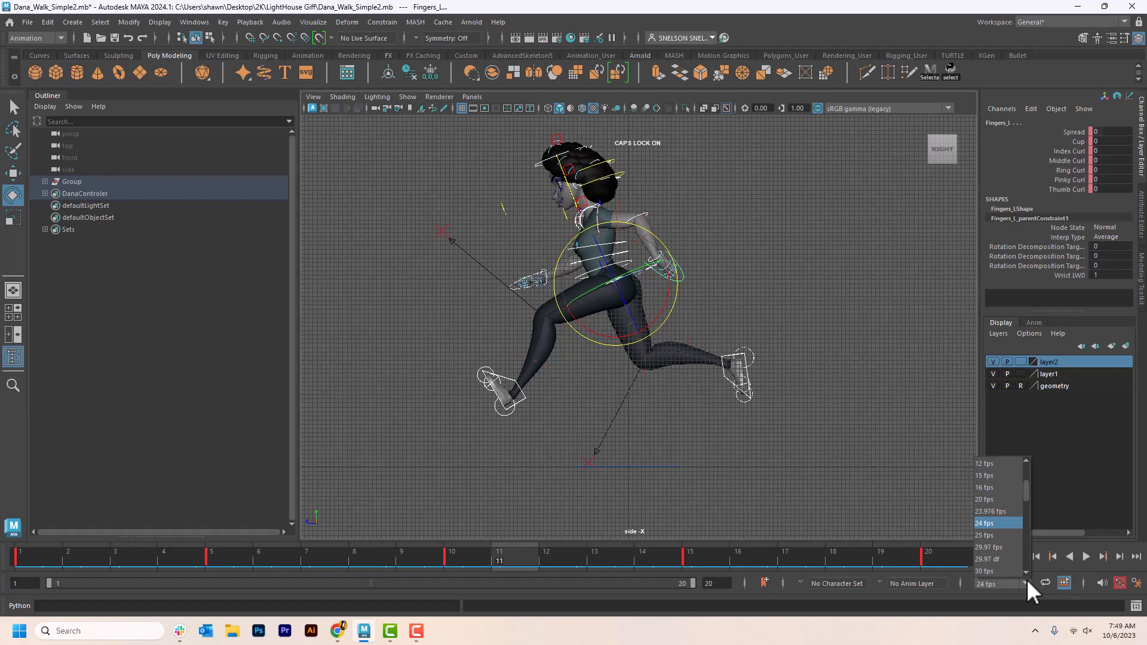
pyautogui.click(991, 571)
pyautogui.click(1085, 556)
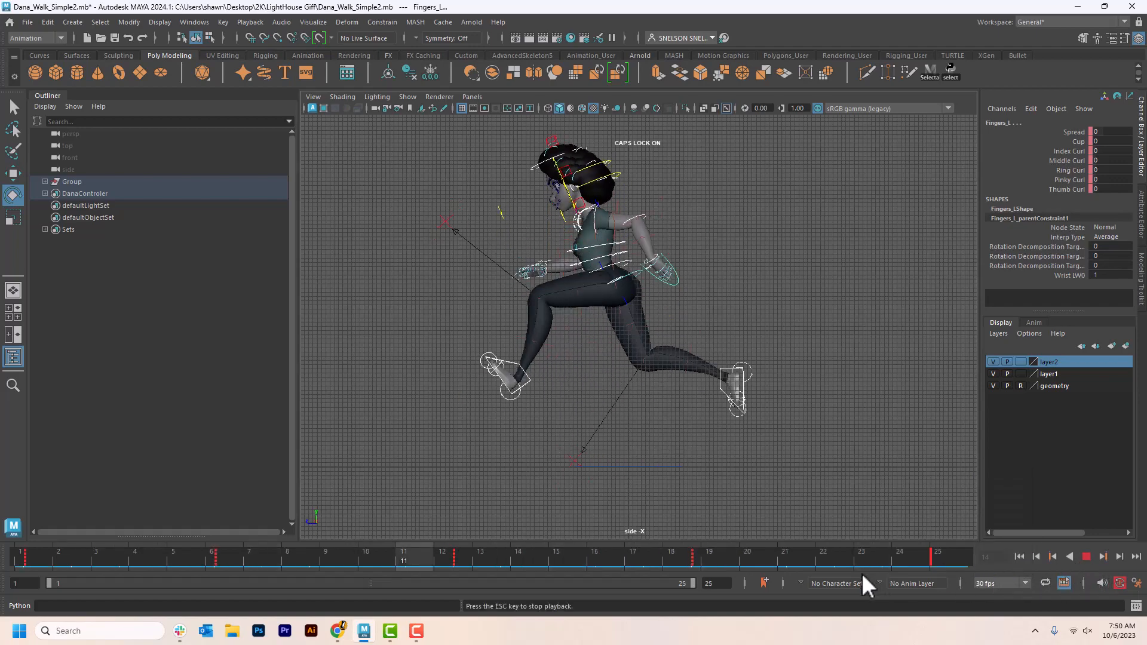
pyautogui.click(1080, 553)
# Change the scene framerate to 50 fps and play back the run at that rate
pyautogui.click(1025, 583)
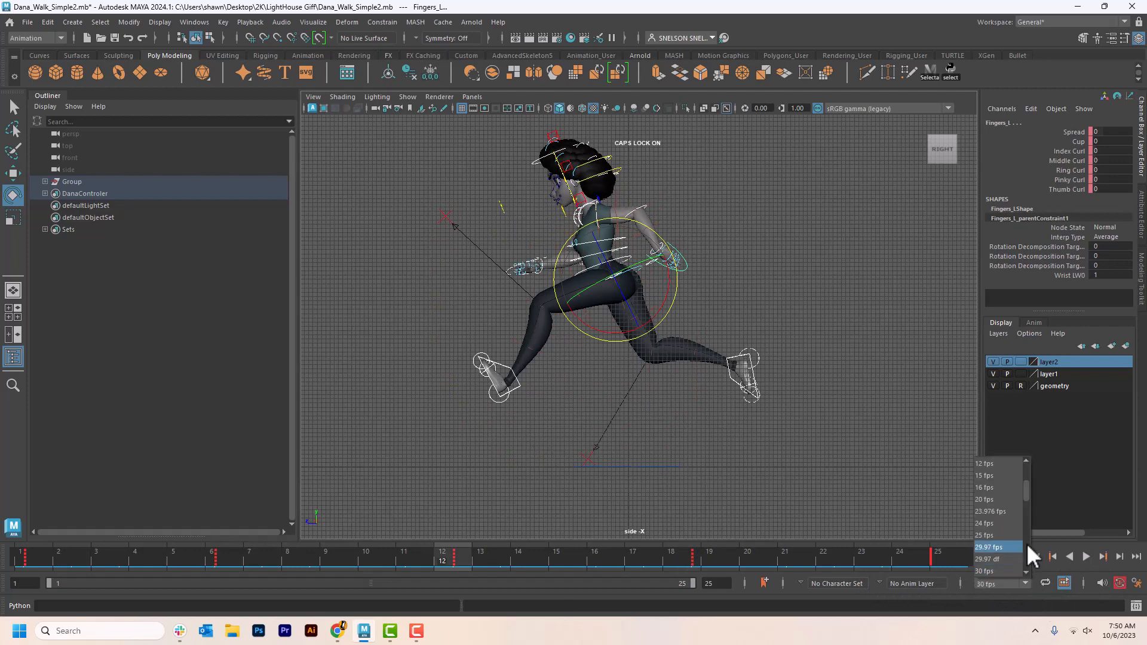
pyautogui.scroll(-1, 1026, 503)
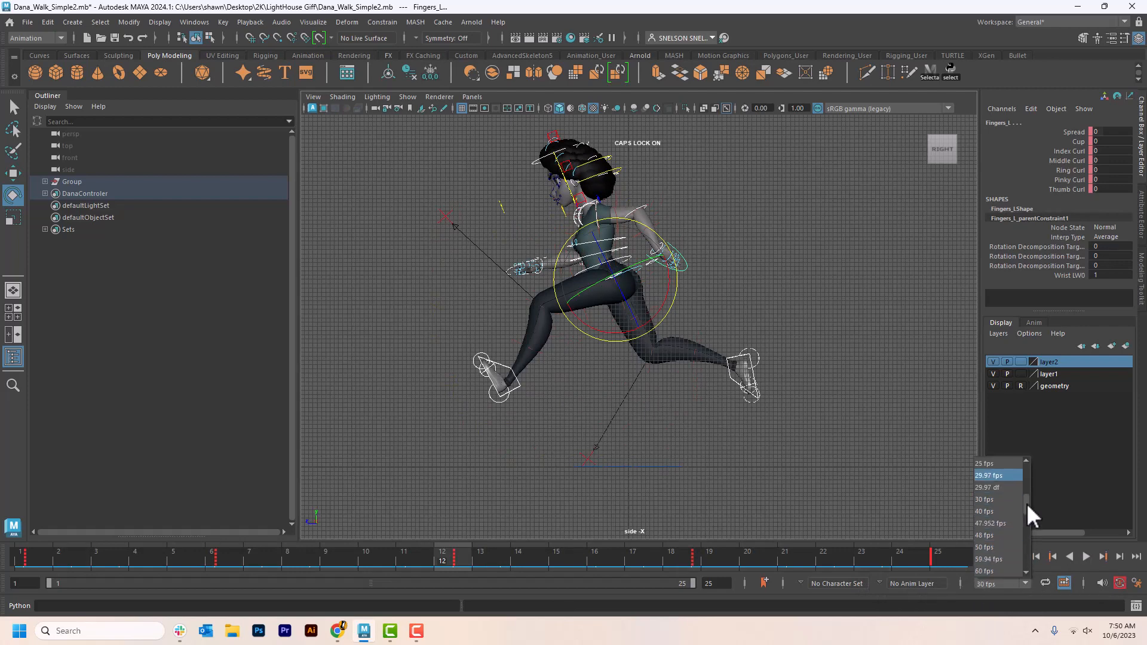
pyautogui.click(1001, 544)
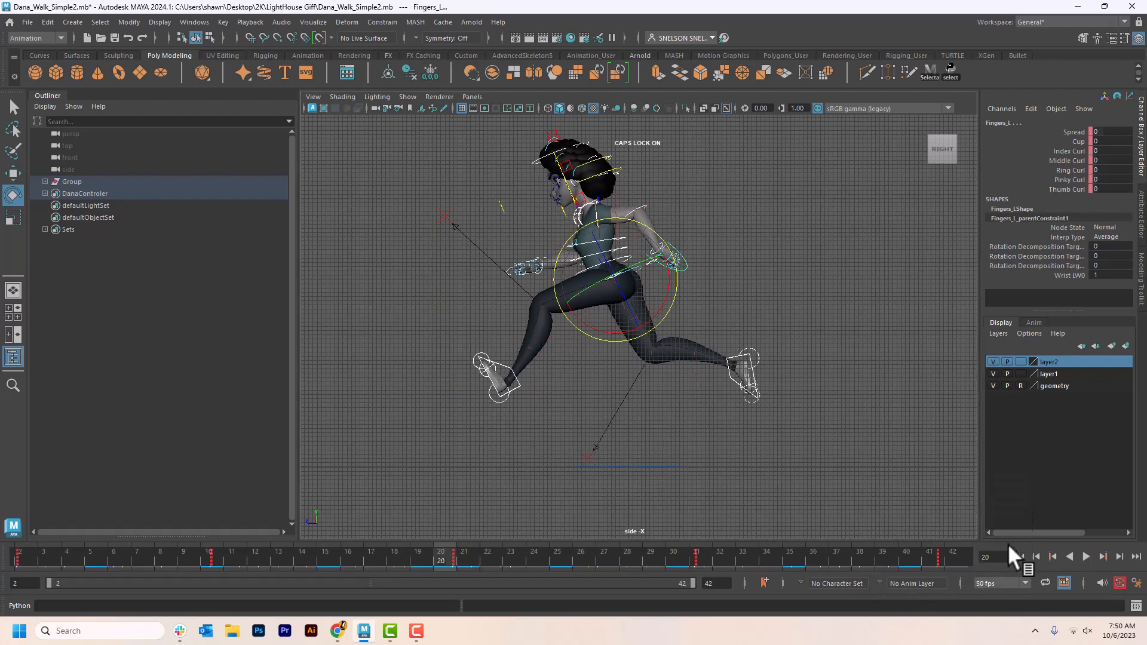
pyautogui.click(1084, 556)
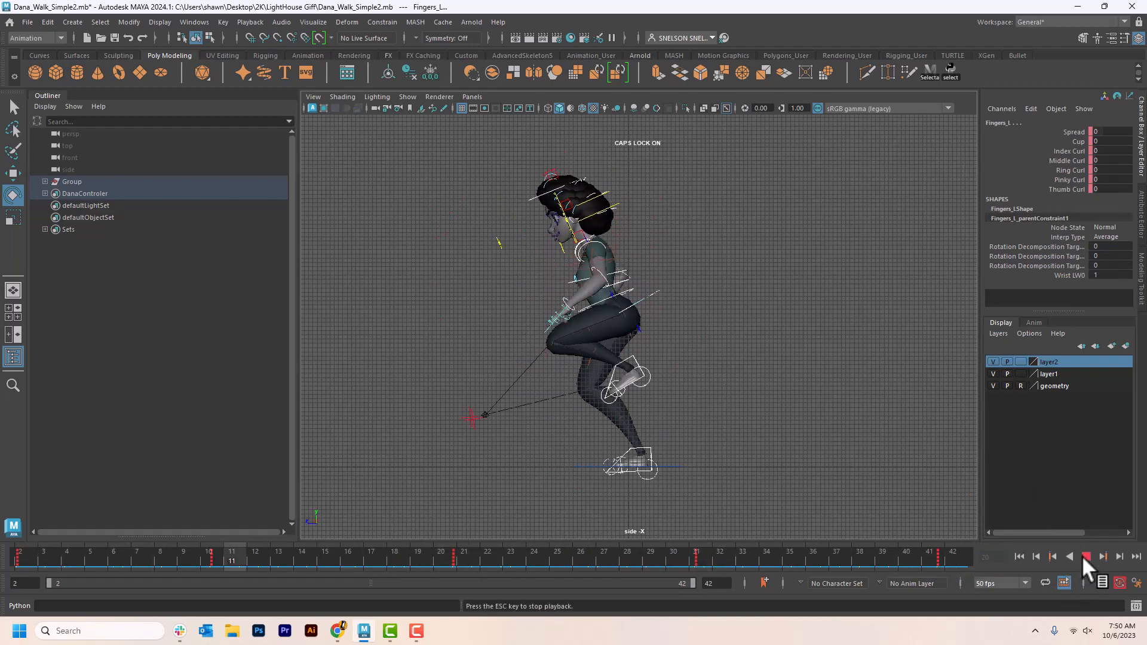
pyautogui.click(1083, 555)
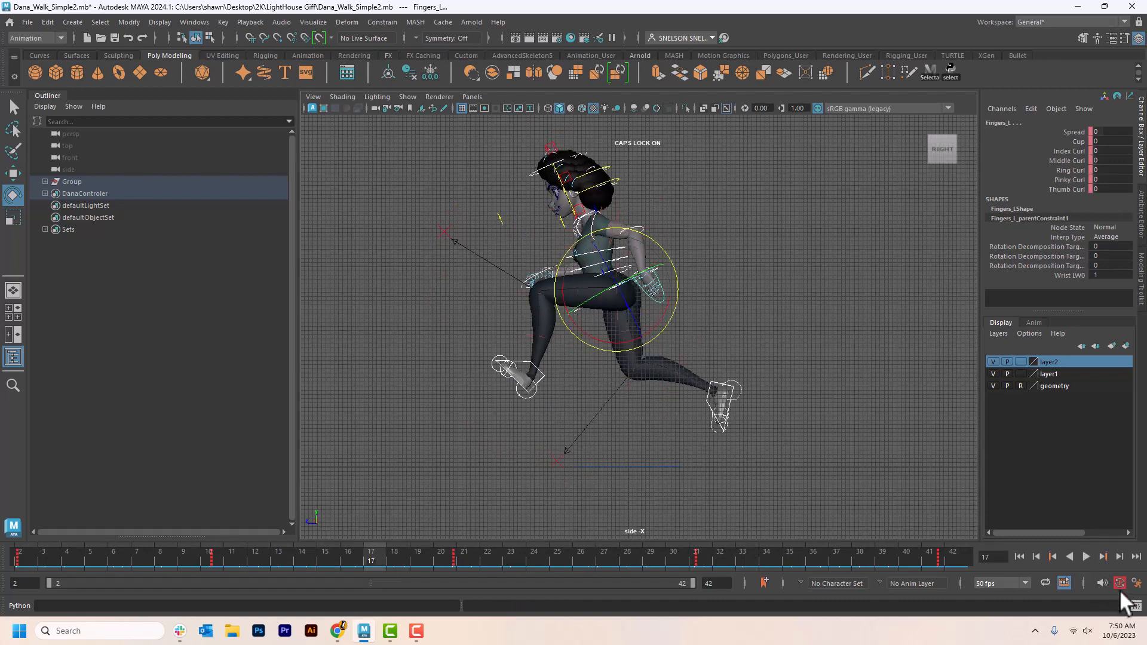
# Set the framerate to 10 fps in the time slider preferences, save, and play back the run
pyautogui.click(1136, 583)
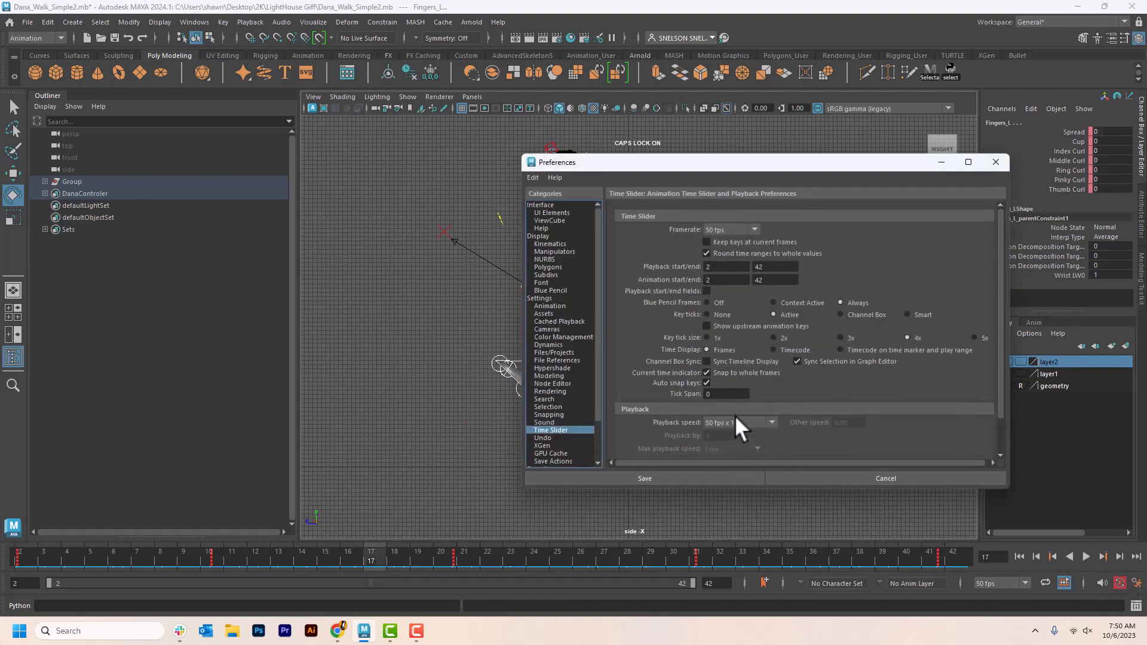
pyautogui.click(751, 229)
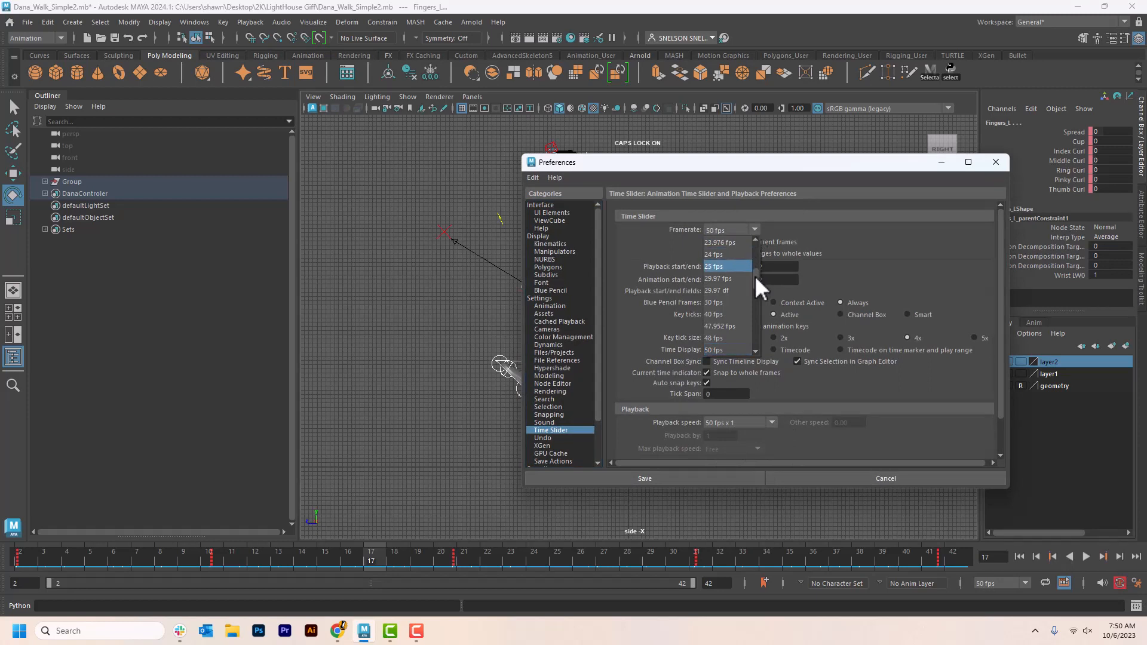
pyautogui.moveTo(754, 274); pyautogui.dragTo(754, 255)
pyautogui.click(728, 287)
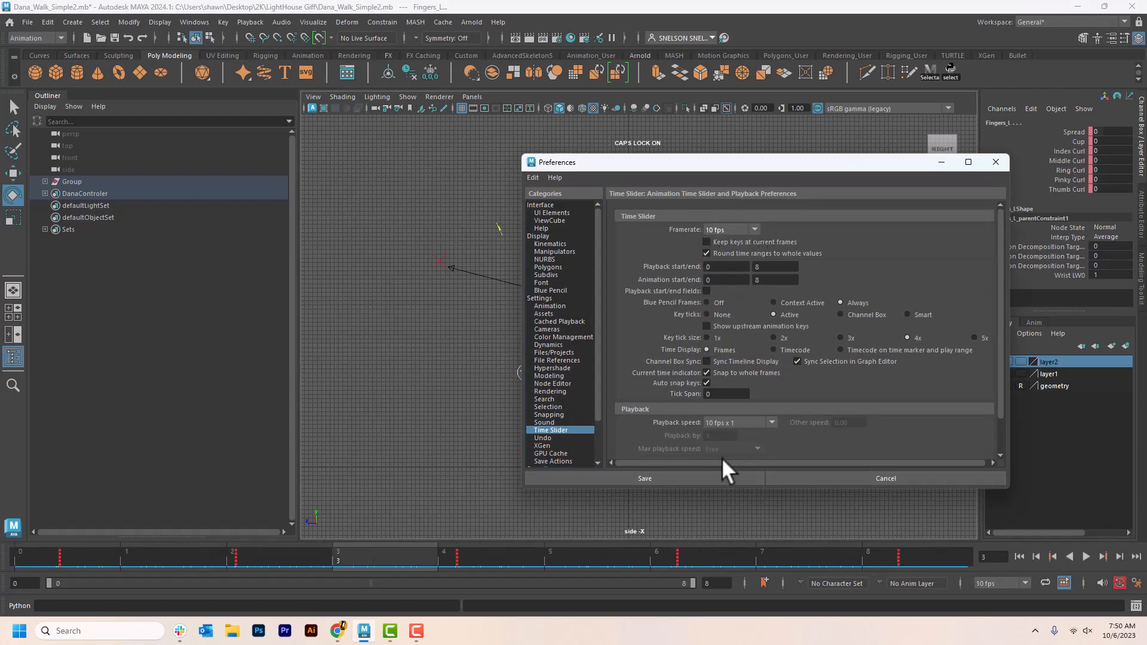
pyautogui.click(694, 479)
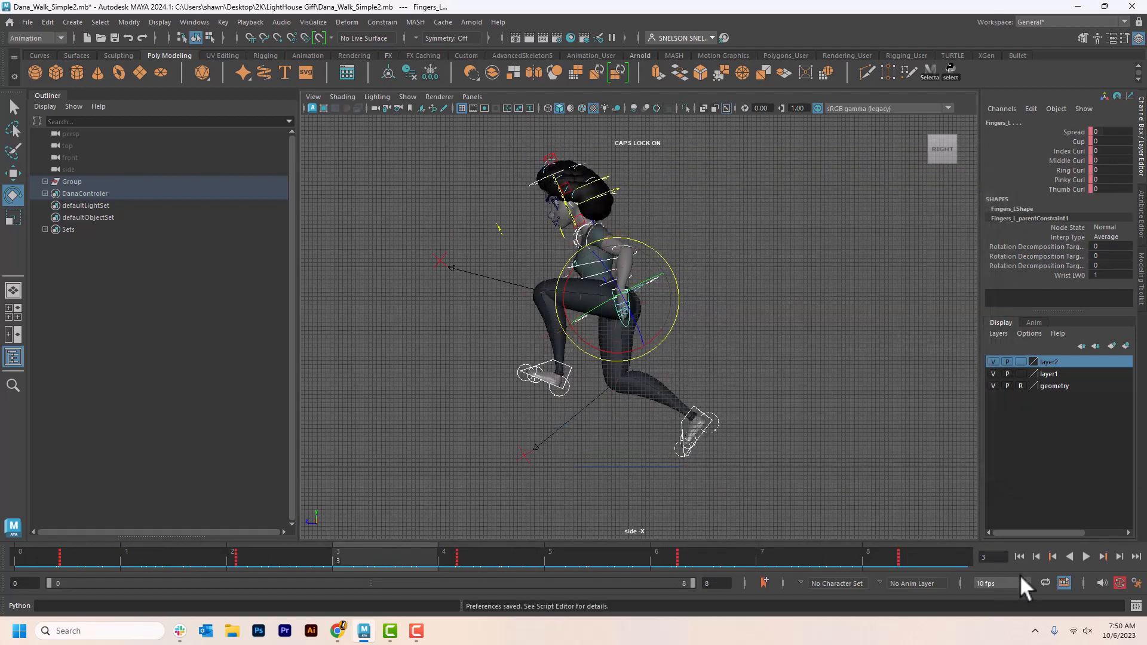
pyautogui.click(1081, 554)
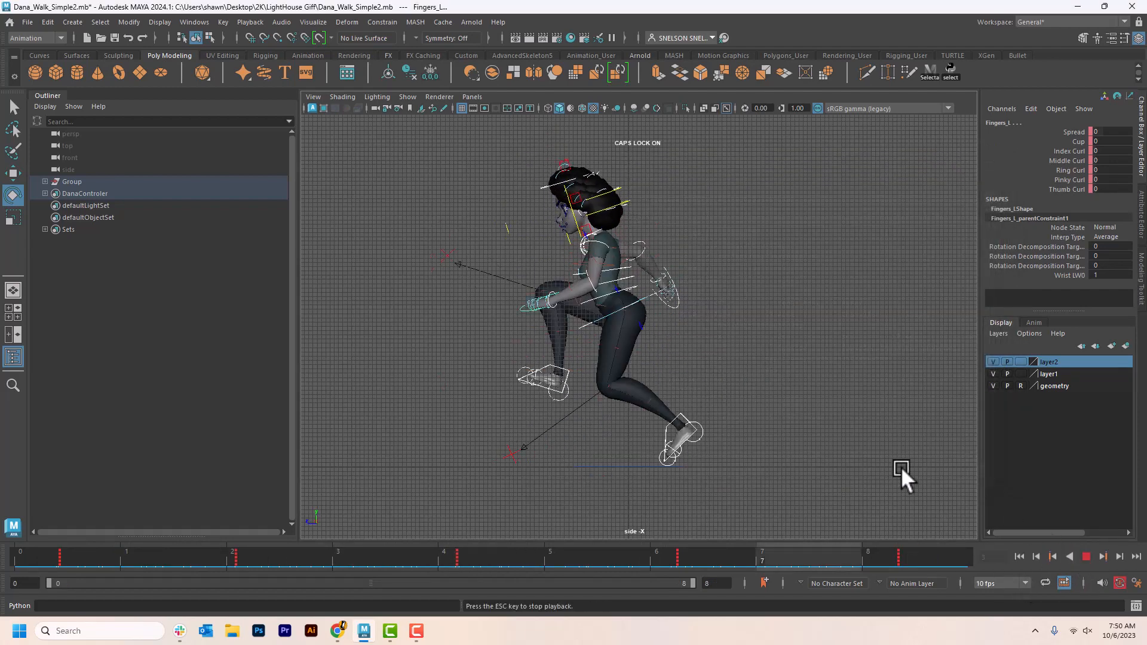
pyautogui.click(1086, 556)
# Set the scene framerate to 24 fps and play back the run
pyautogui.click(1029, 584)
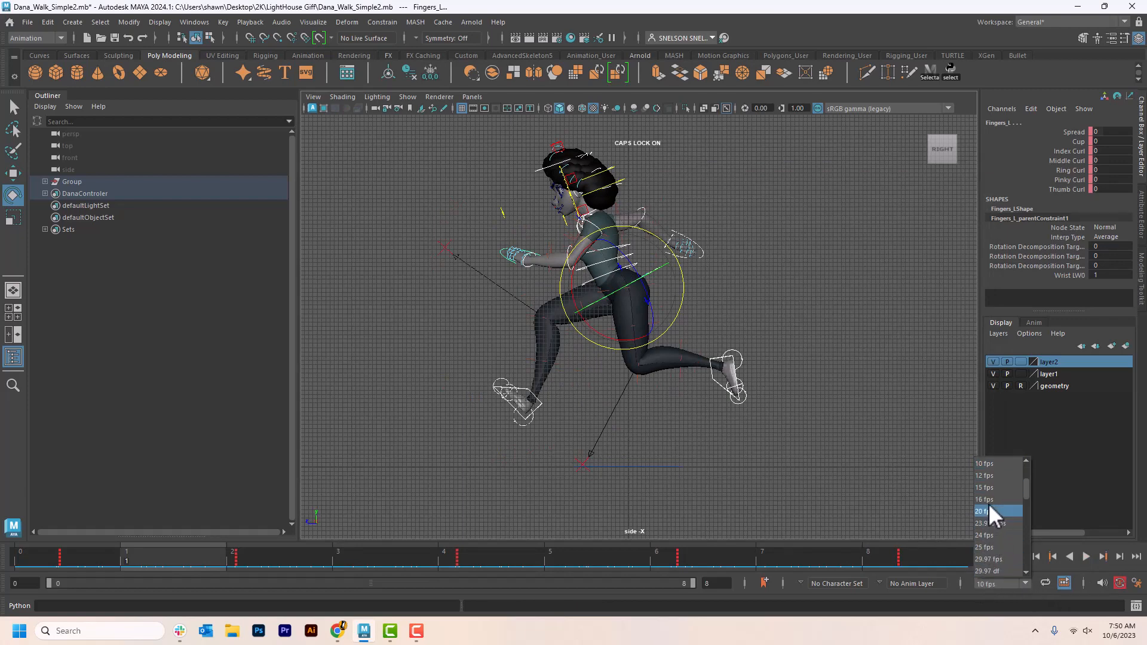
pyautogui.click(990, 535)
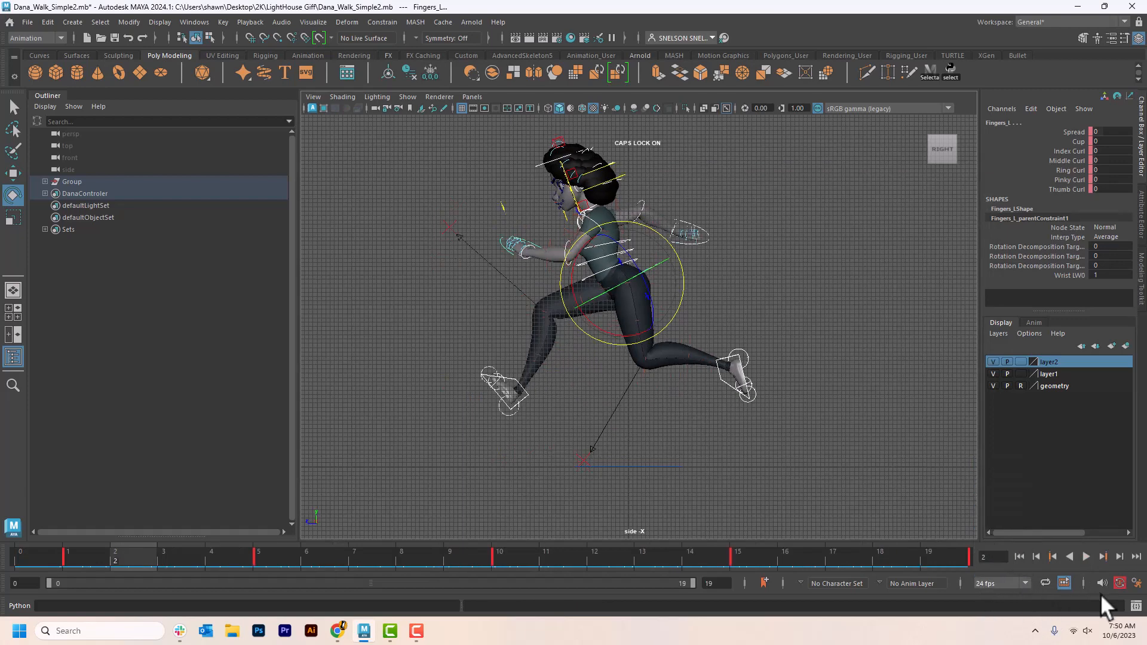
pyautogui.click(1085, 556)
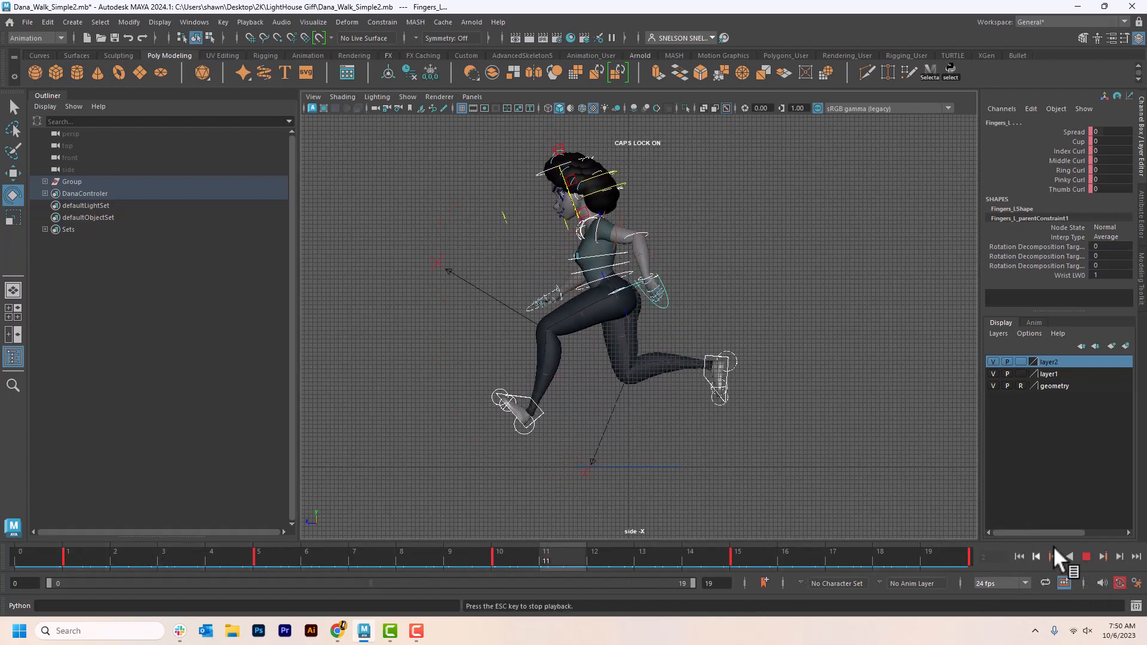
pyautogui.click(1085, 554)
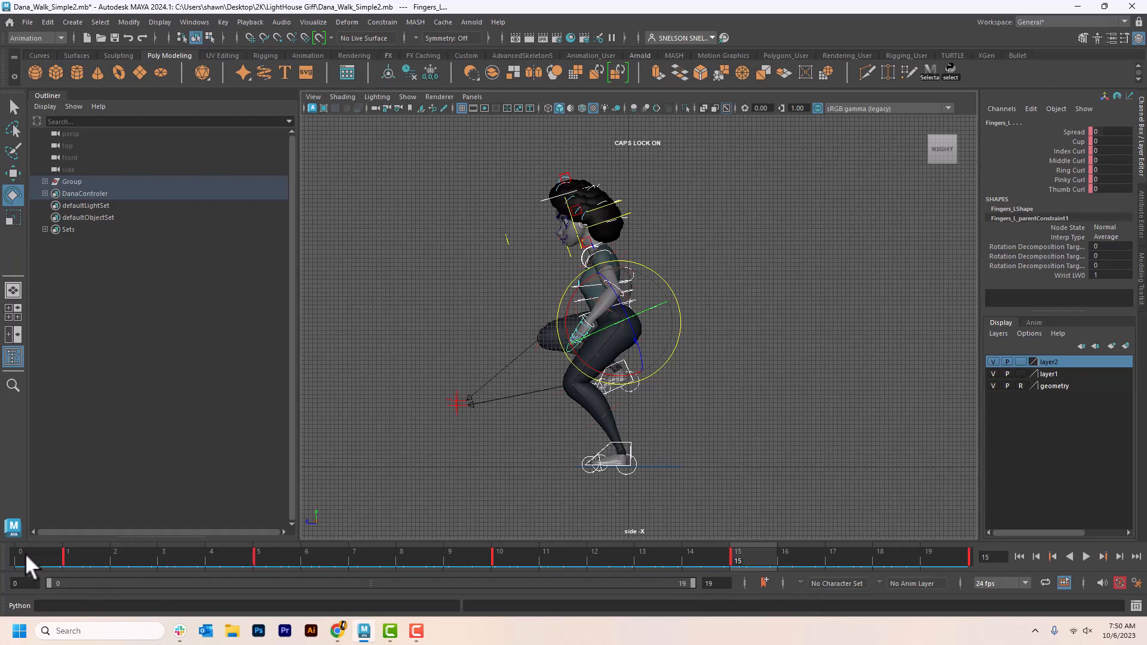
# Try to compress the keys across frames 0 to 19 so they end by frame 14, and set the animation end to 25
pyautogui.keyDown('shift'); pyautogui.moveTo(25, 553); pyautogui.dragTo(965, 564); pyautogui.keyUp('shift')
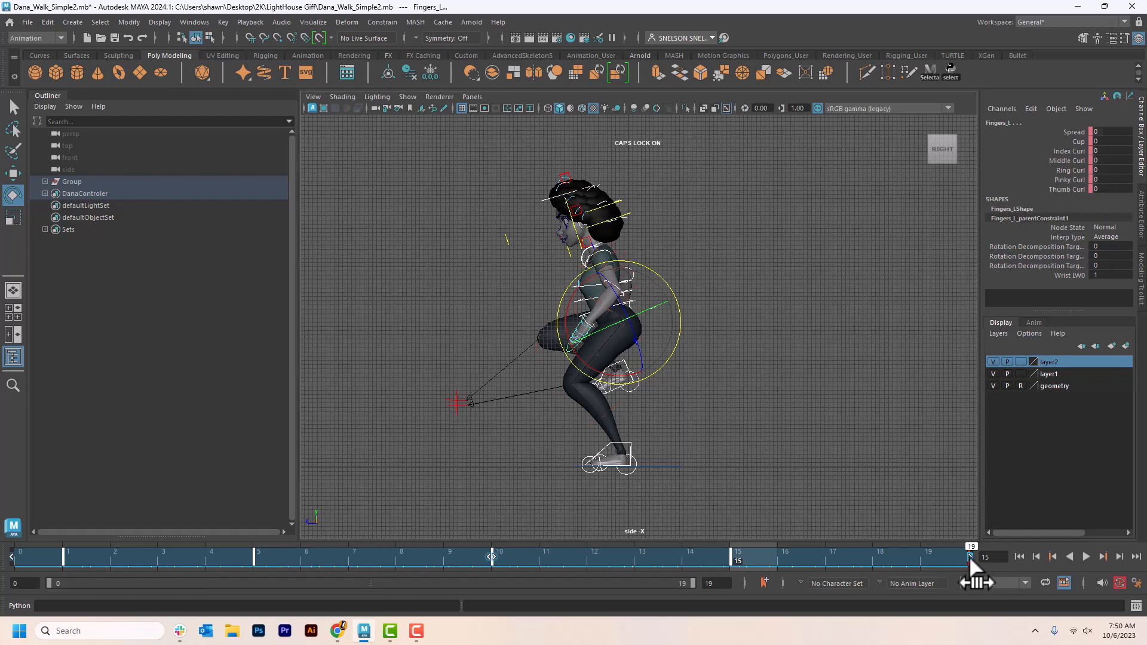
pyautogui.moveTo(964, 555); pyautogui.dragTo(725, 557)
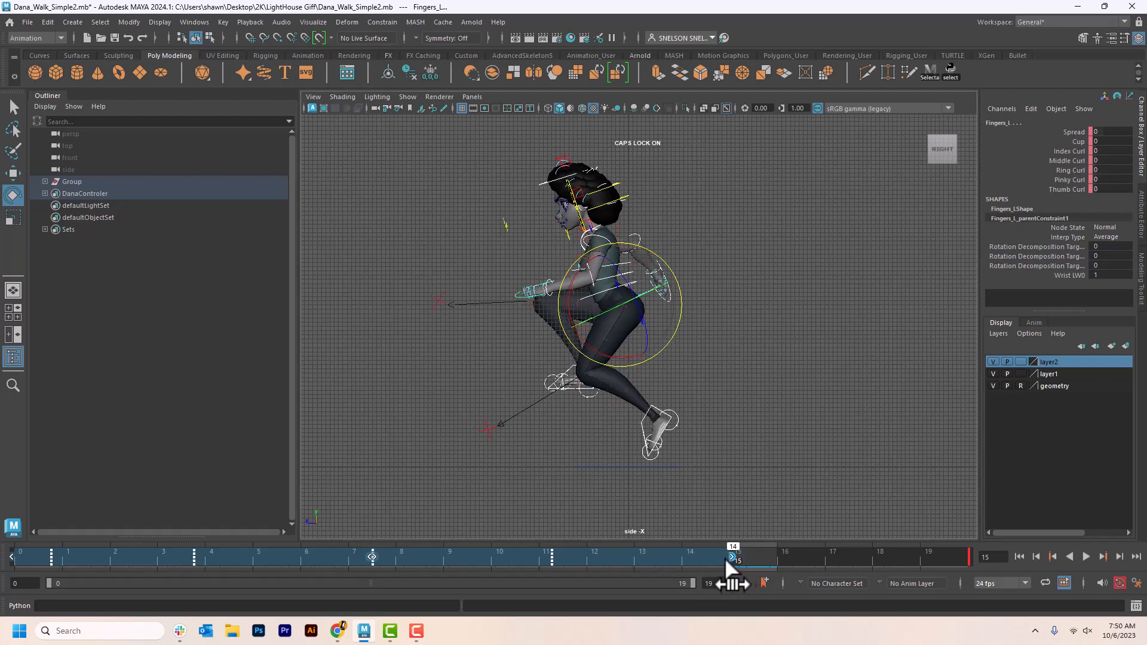
pyautogui.doubleClick(698, 583)
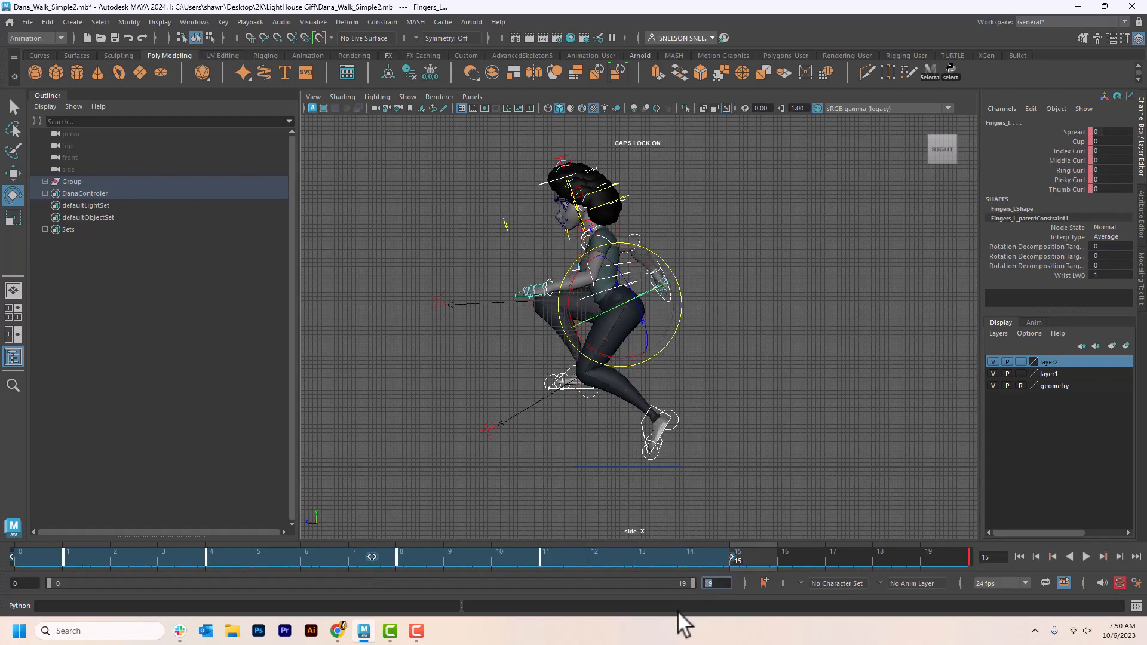
pyautogui.write('25')
pyautogui.press('Return')
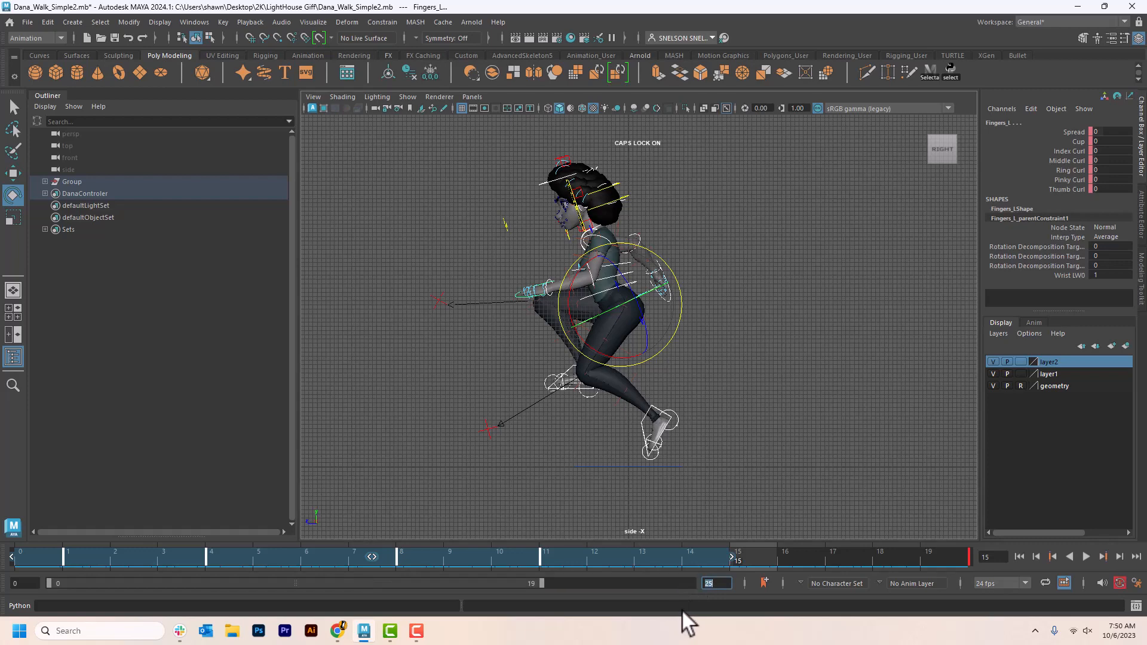
# Undo the key compression and the animation range change
pyautogui.click(727, 518)
pyautogui.hotkey('ctrl', 'z')
pyautogui.hotkey('ctrl', 'z')
pyautogui.hotkey('ctrl', 'z')
pyautogui.hotkey('ctrl', 'z')
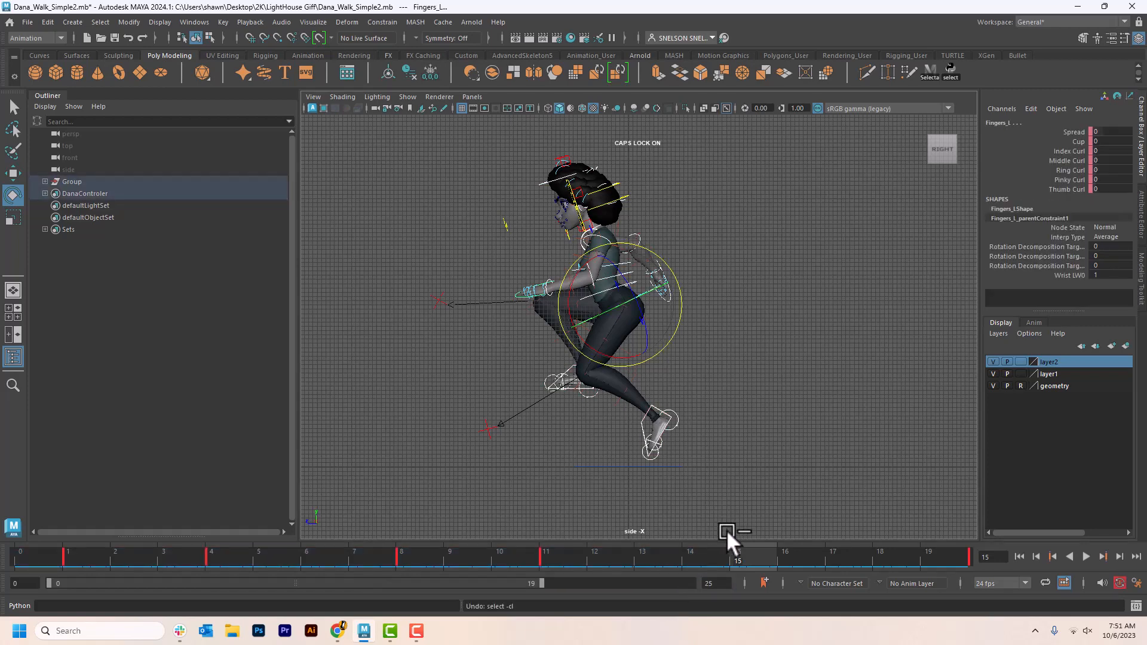
# Set the animation end to frame 25 and extend the playback range to match
pyautogui.doubleClick(715, 583)
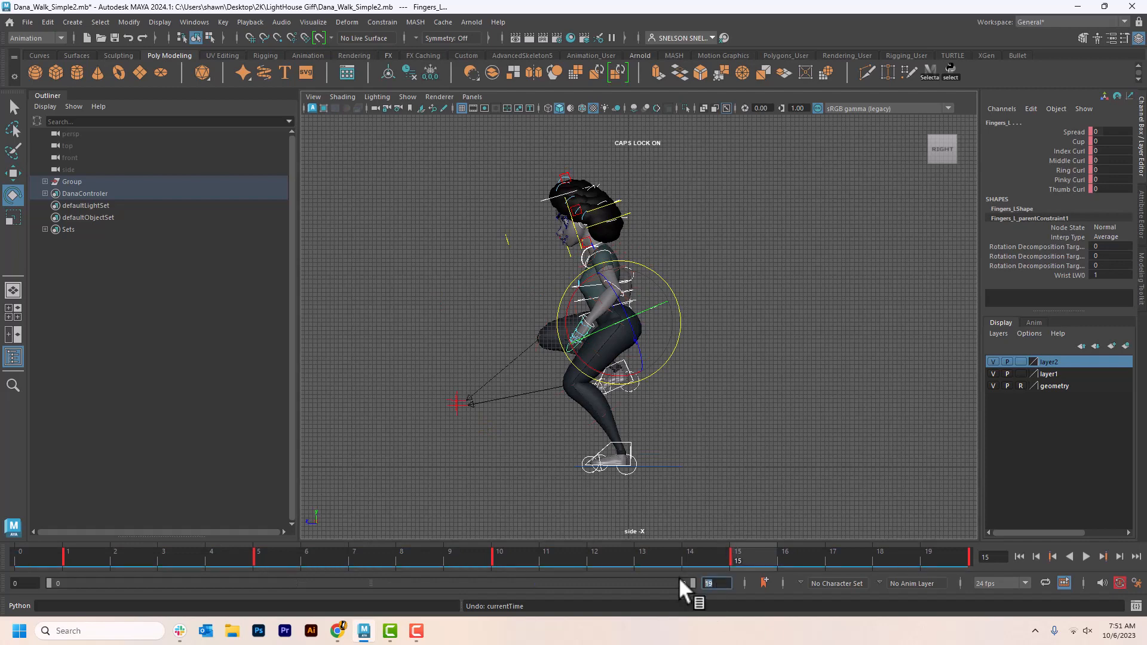
pyautogui.write('25')
pyautogui.press('Return')
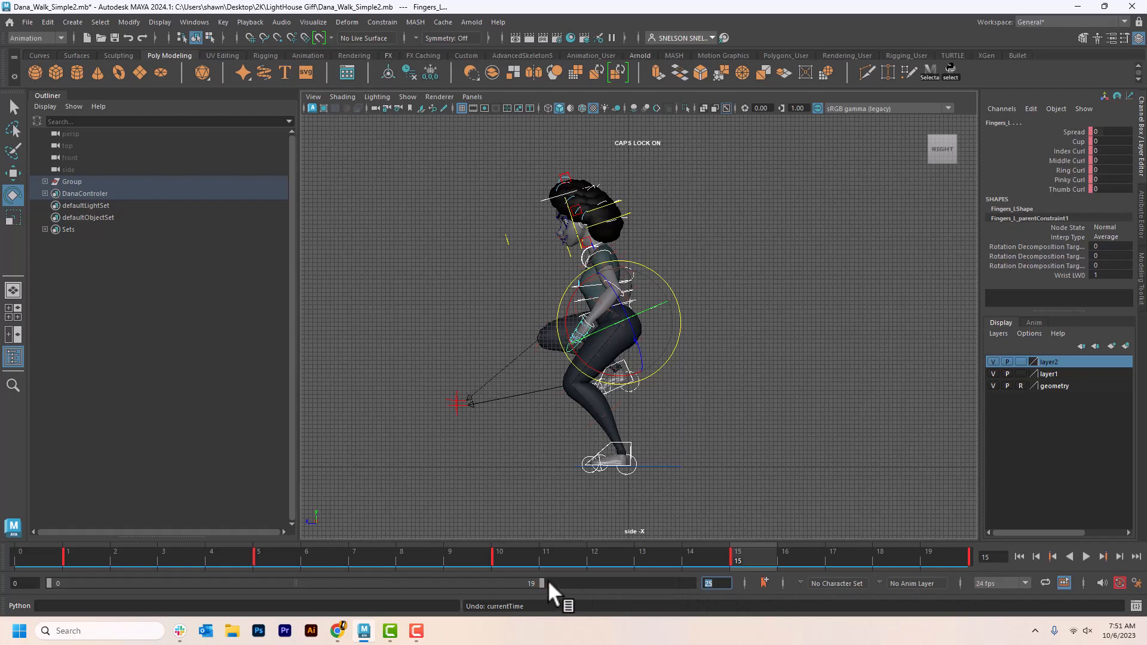
pyautogui.moveTo(541, 583); pyautogui.dragTo(755, 582)
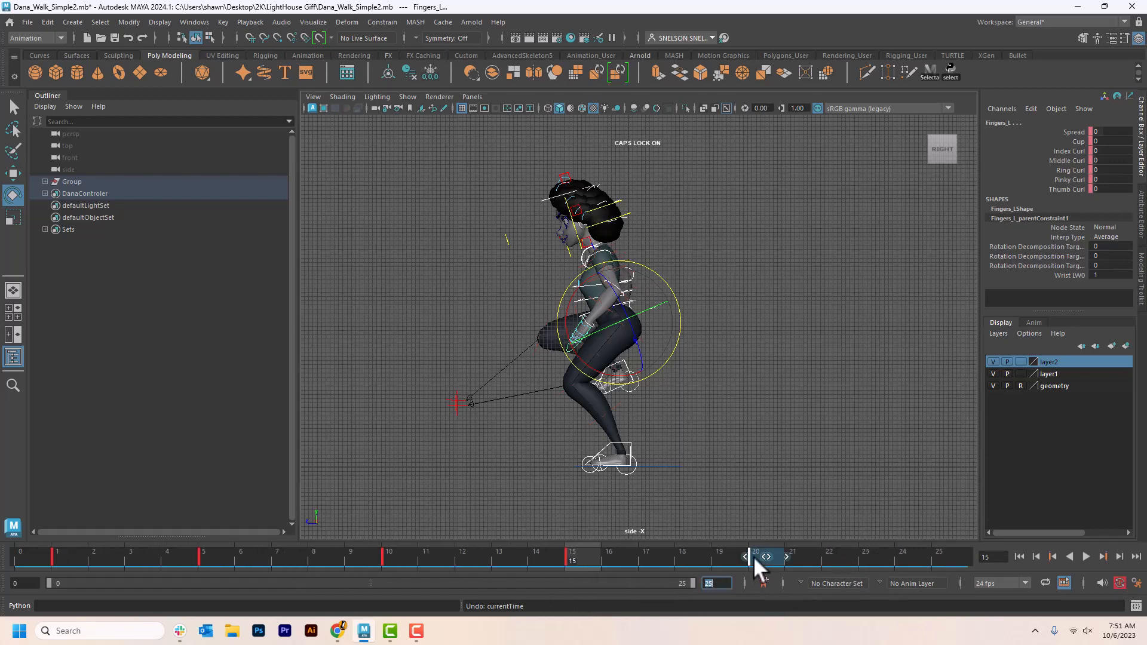
# Select all the run keys on the timeline and scale them down so the last key lands on frame 15
pyautogui.moveTo(753, 555); pyautogui.dragTo(42, 626)
pyautogui.moveTo(750, 556); pyautogui.dragTo(609, 559)
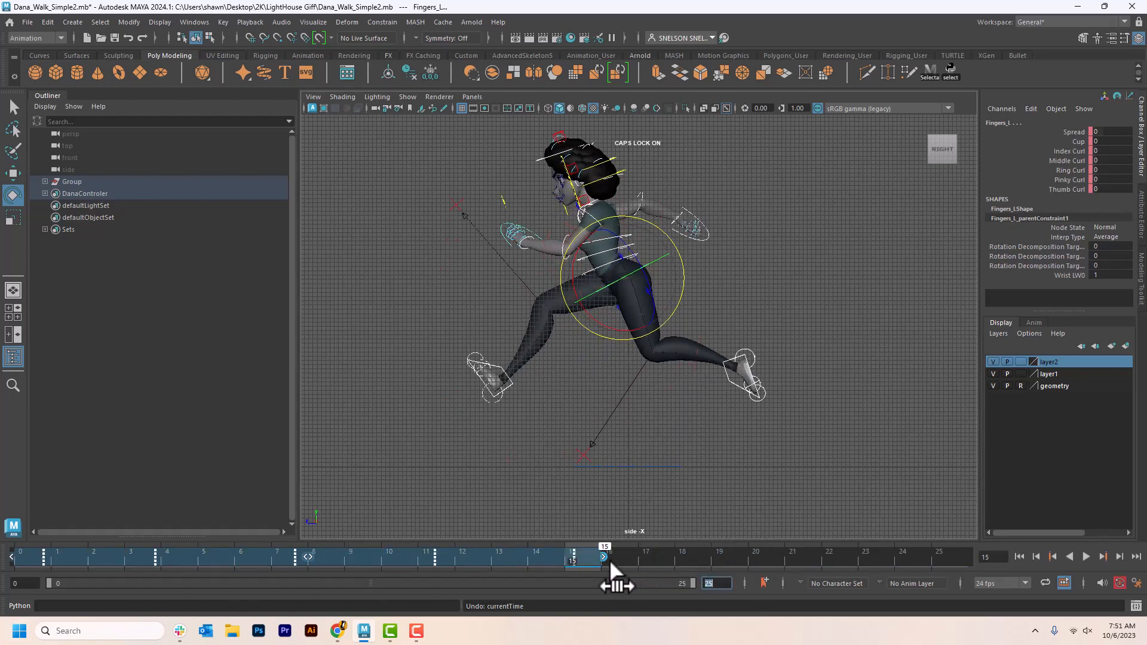
pyautogui.click(647, 556)
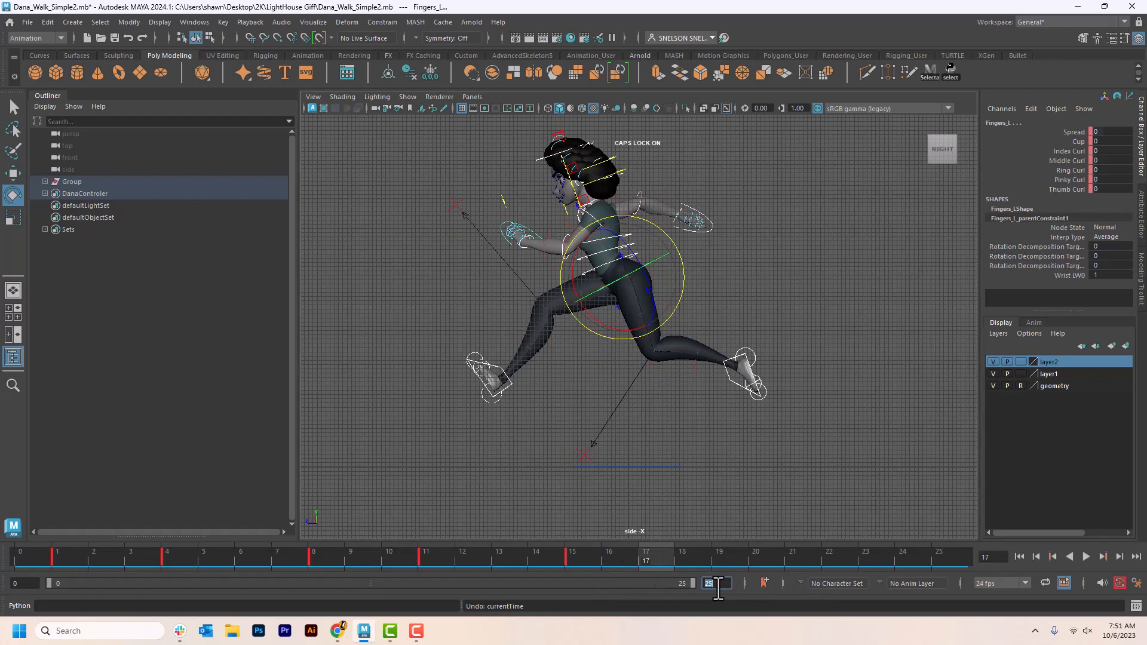
# Set the animation end to frame 15 and play back the faster run
pyautogui.write('15')
pyautogui.press('Return')
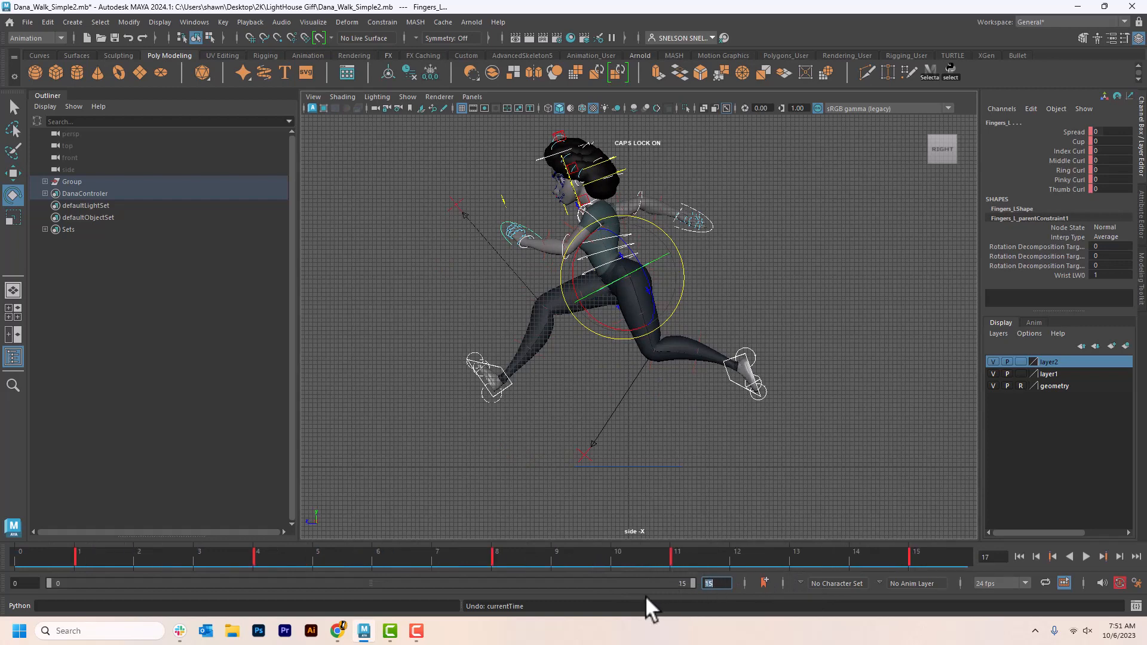
pyautogui.click(1084, 554)
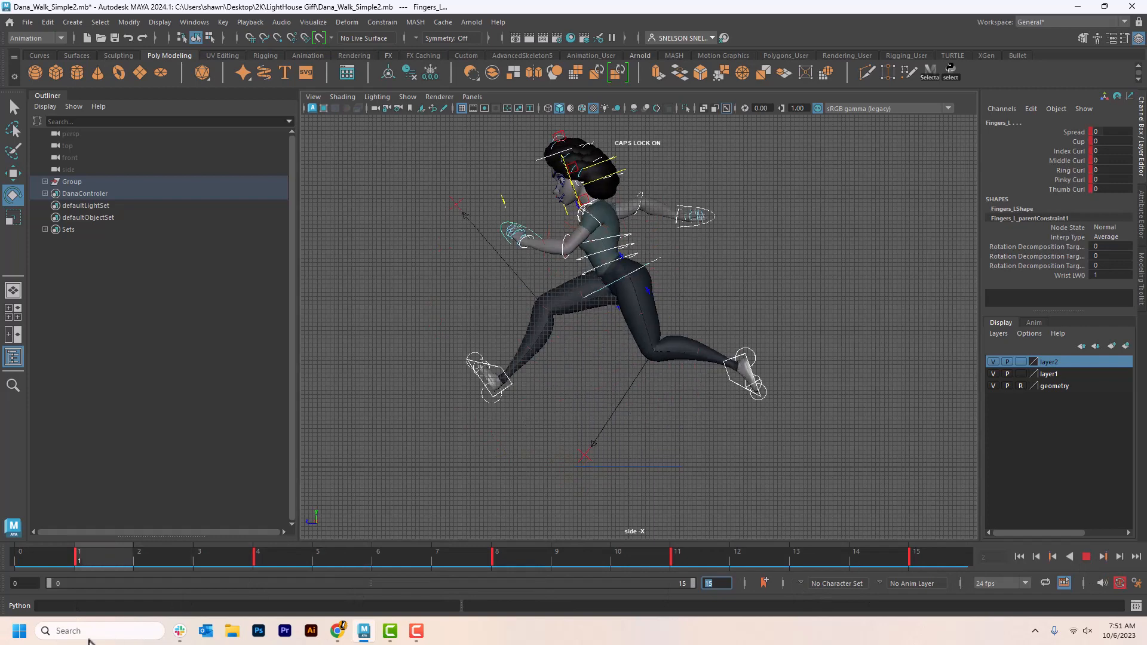
pyautogui.press('Escape')
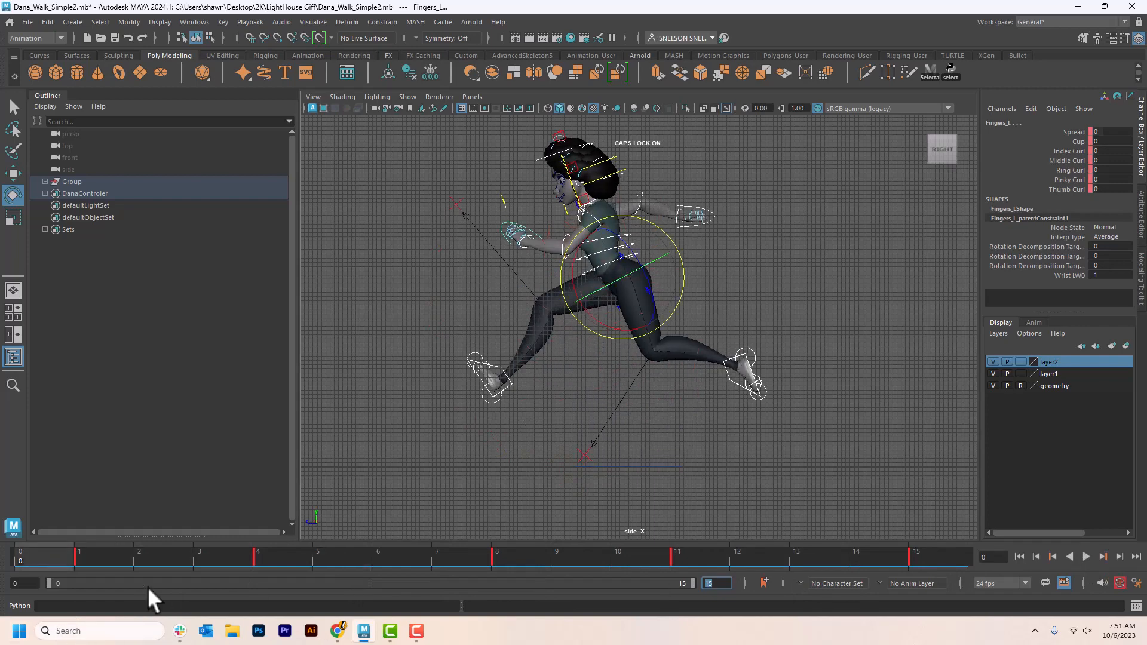
# Try to move the key at frame 1 to frame 0
pyautogui.click(111, 561)
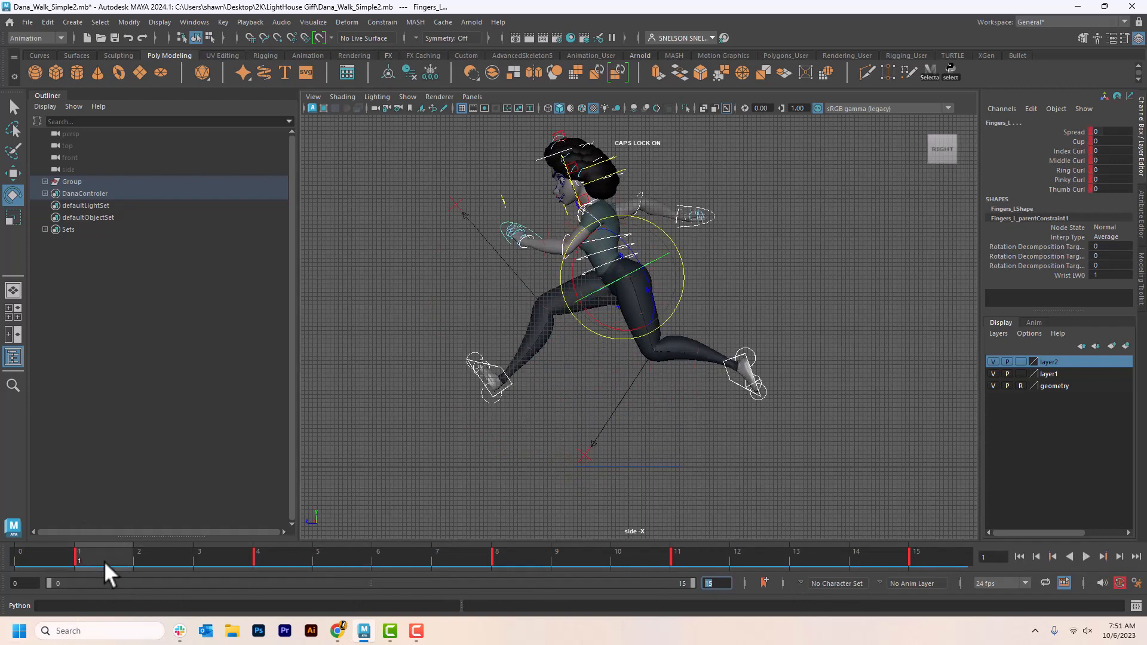
pyautogui.keyDown('shift'); pyautogui.click(105, 561); pyautogui.keyUp('shift')
pyautogui.moveTo(91, 557); pyautogui.dragTo(37, 558)
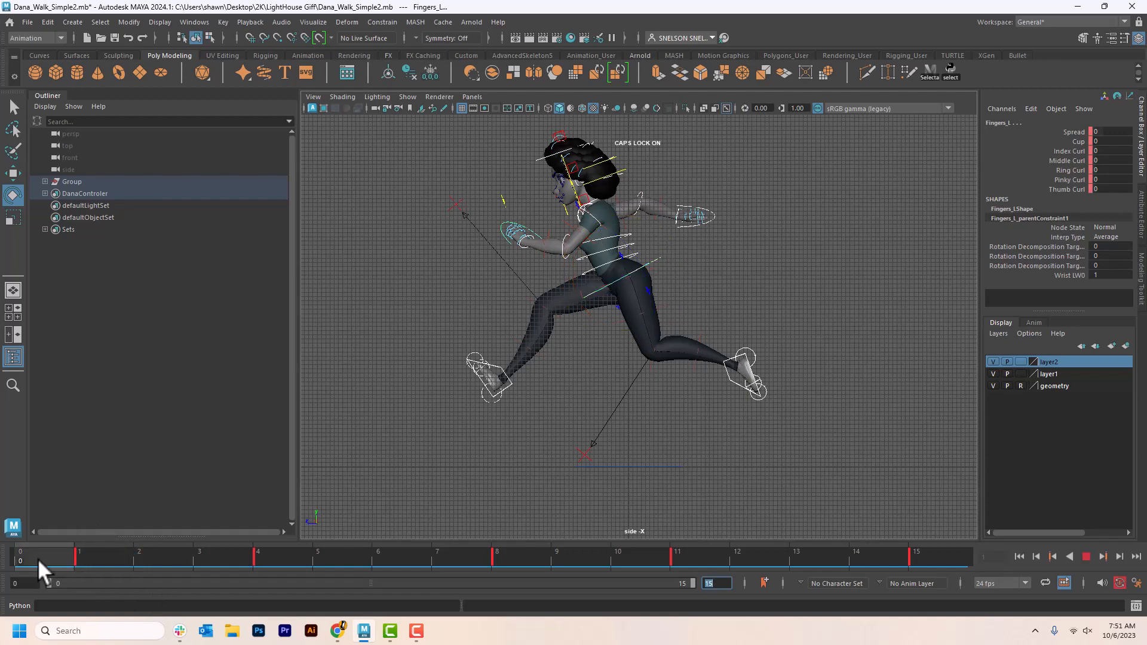
pyautogui.doubleClick(80, 558)
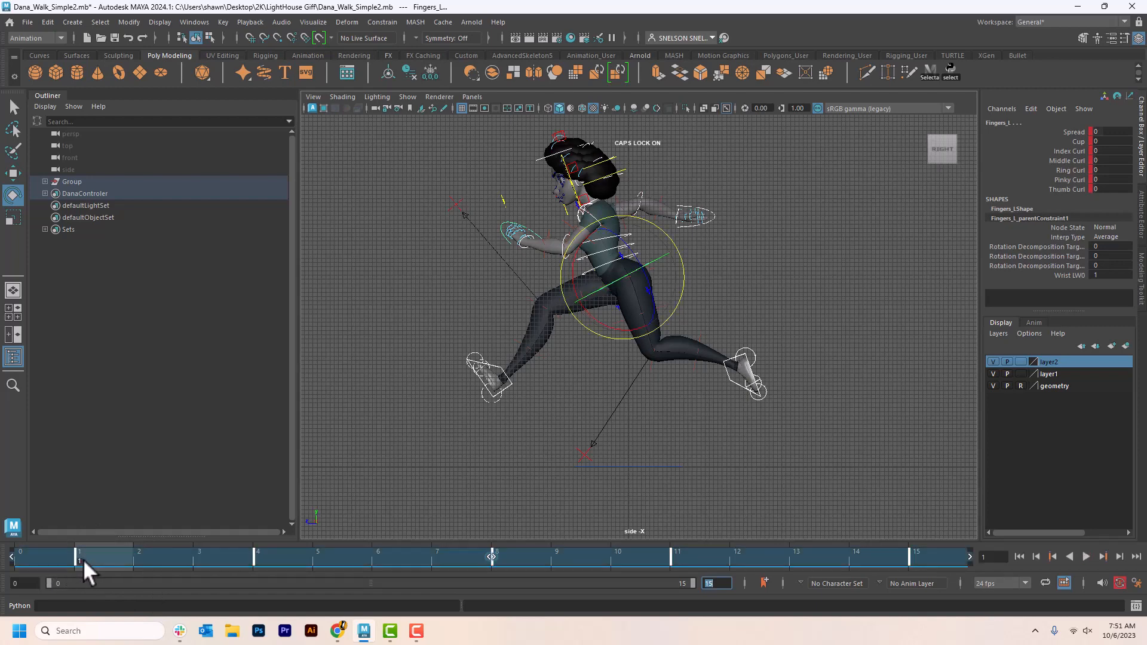
pyautogui.click(85, 557)
# Reselect the character controls with the DanaControler quick select set and move the frame 1 key to frame 0
pyautogui.click(323, 518)
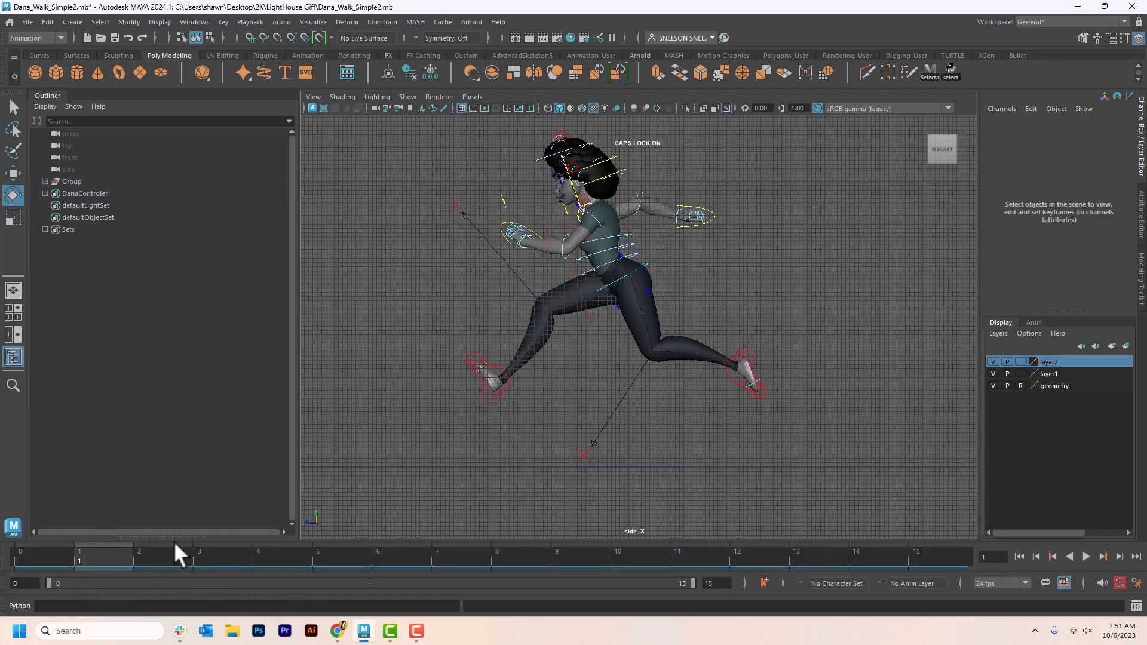
pyautogui.click(101, 548)
pyautogui.click(99, 21)
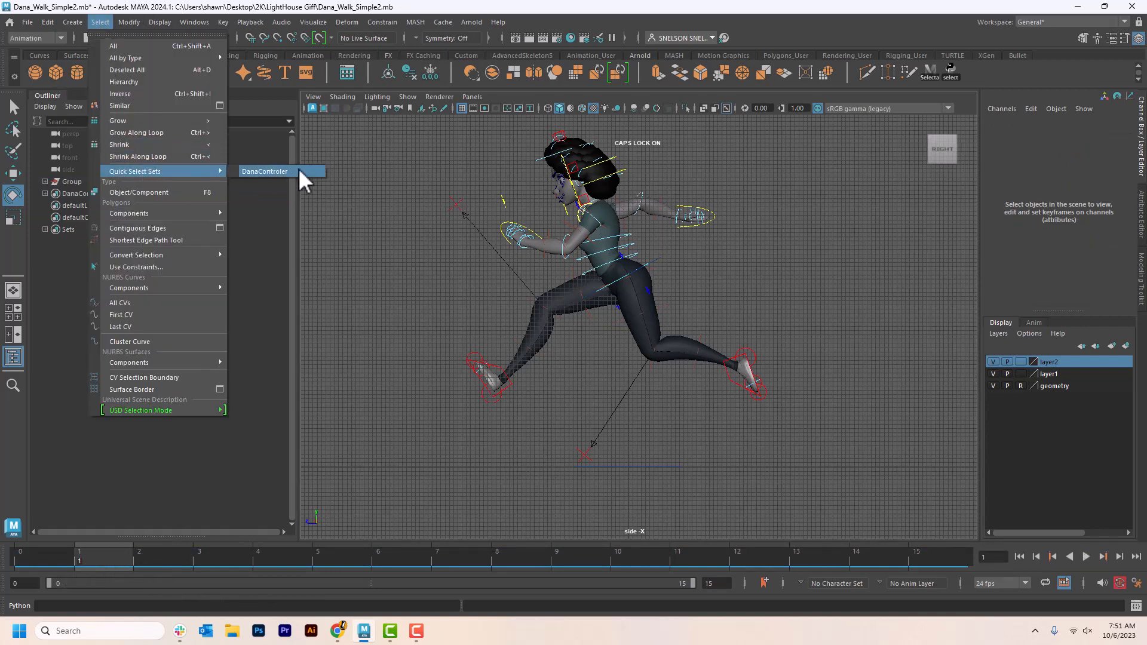
pyautogui.click(299, 168)
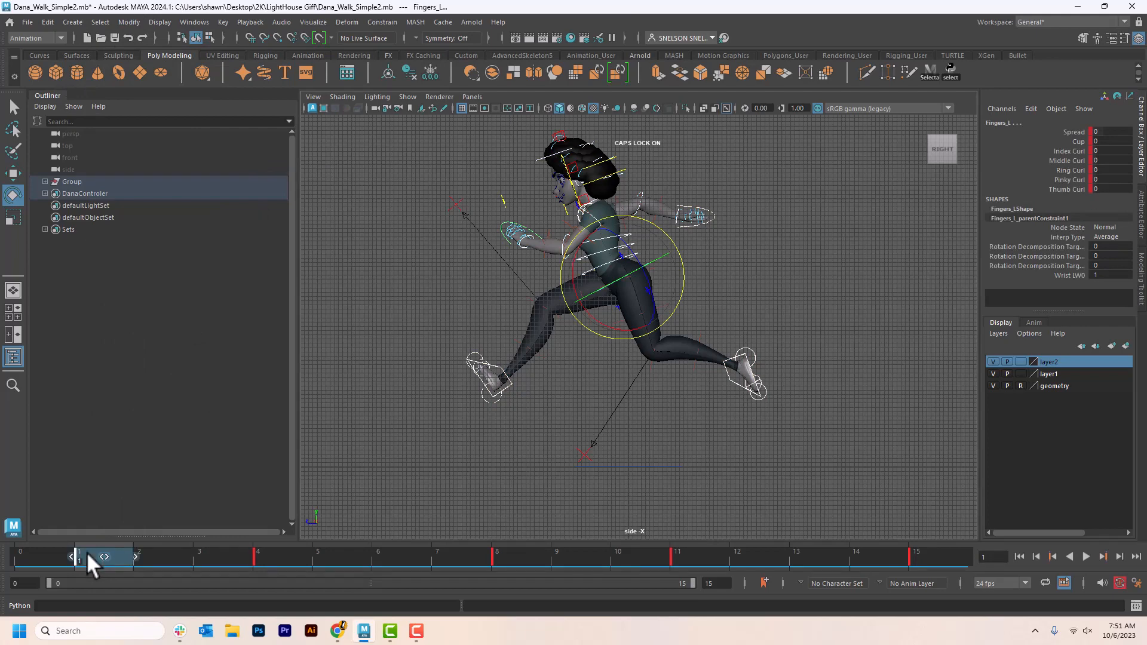
pyautogui.moveTo(87, 561); pyautogui.dragTo(34, 572)
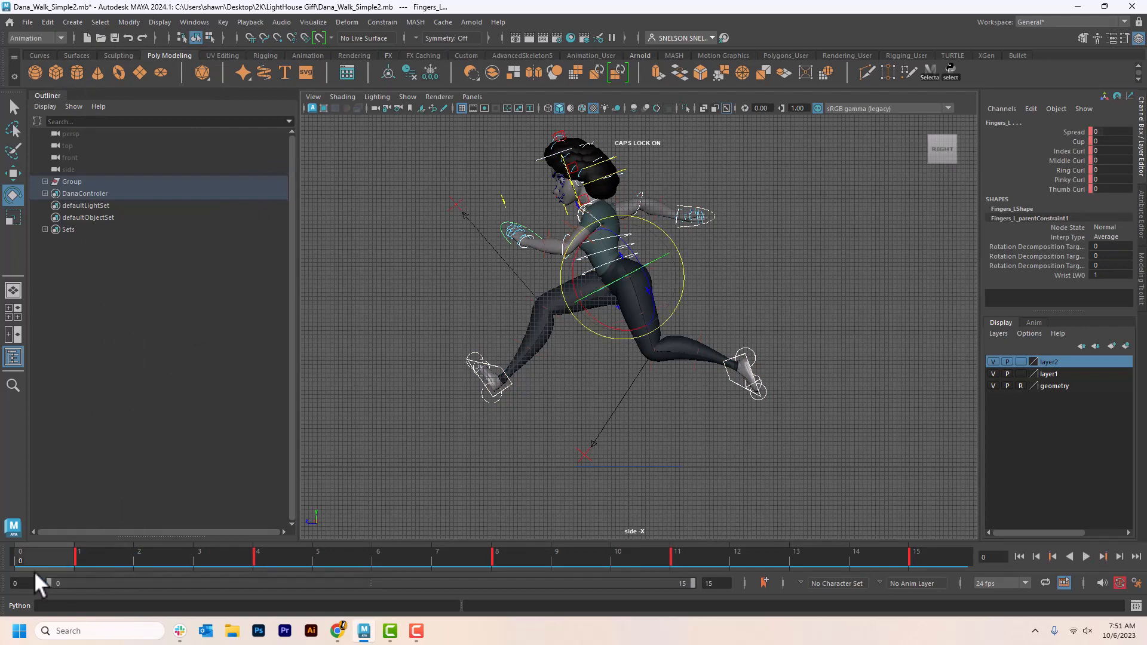
pyautogui.keyDown('shift'); pyautogui.click(78, 557); pyautogui.keyUp('shift')
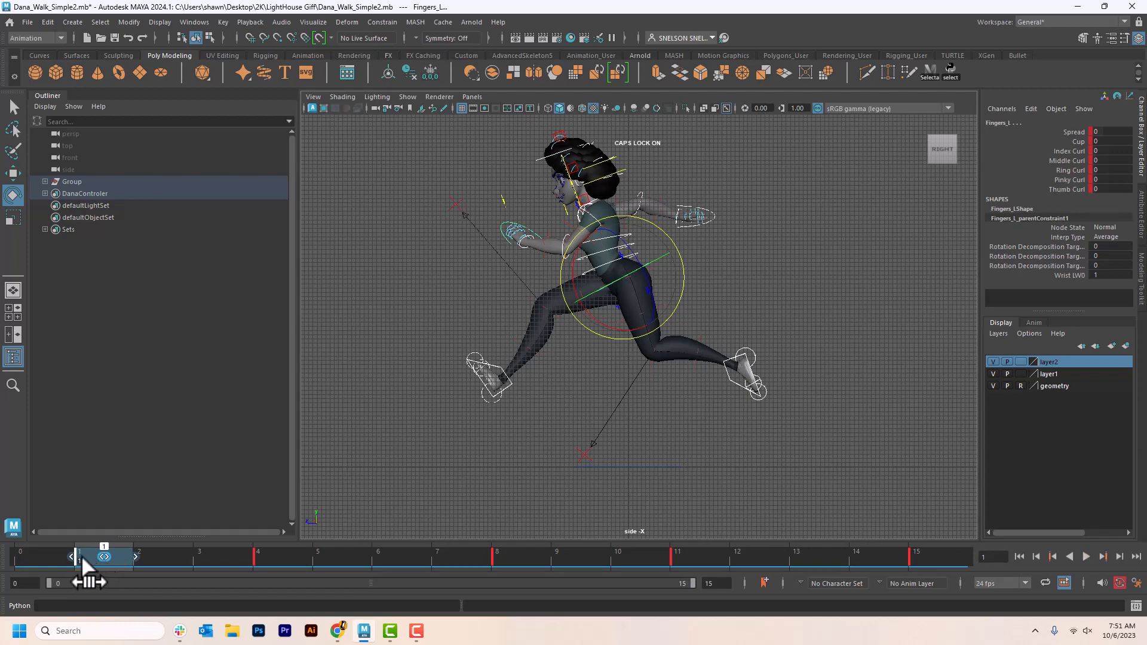
pyautogui.moveTo(81, 558); pyautogui.dragTo(173, 556)
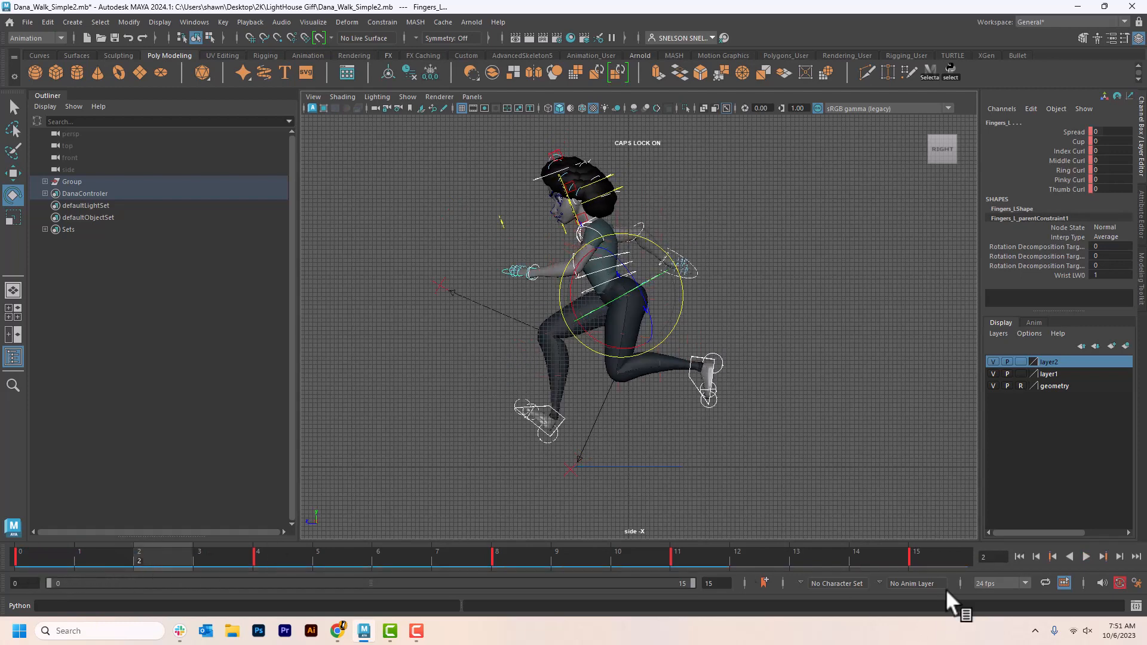
# Play back the run, go to frame 15, and deselect the character controls
pyautogui.click(1085, 556)
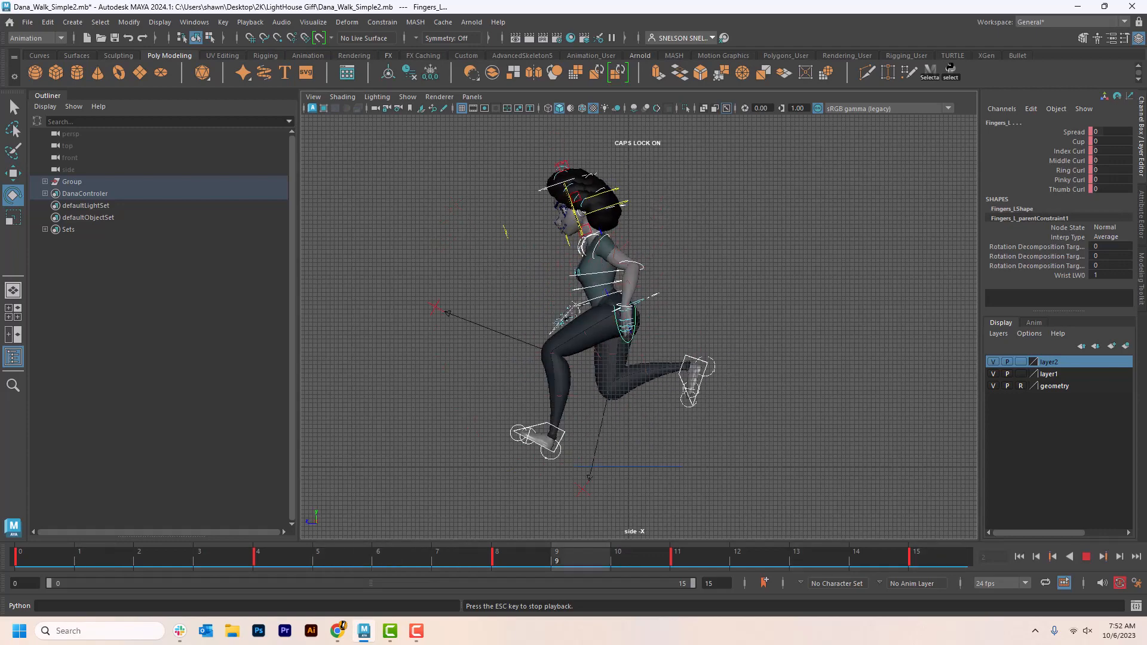
pyautogui.click(1086, 556)
pyautogui.click(927, 559)
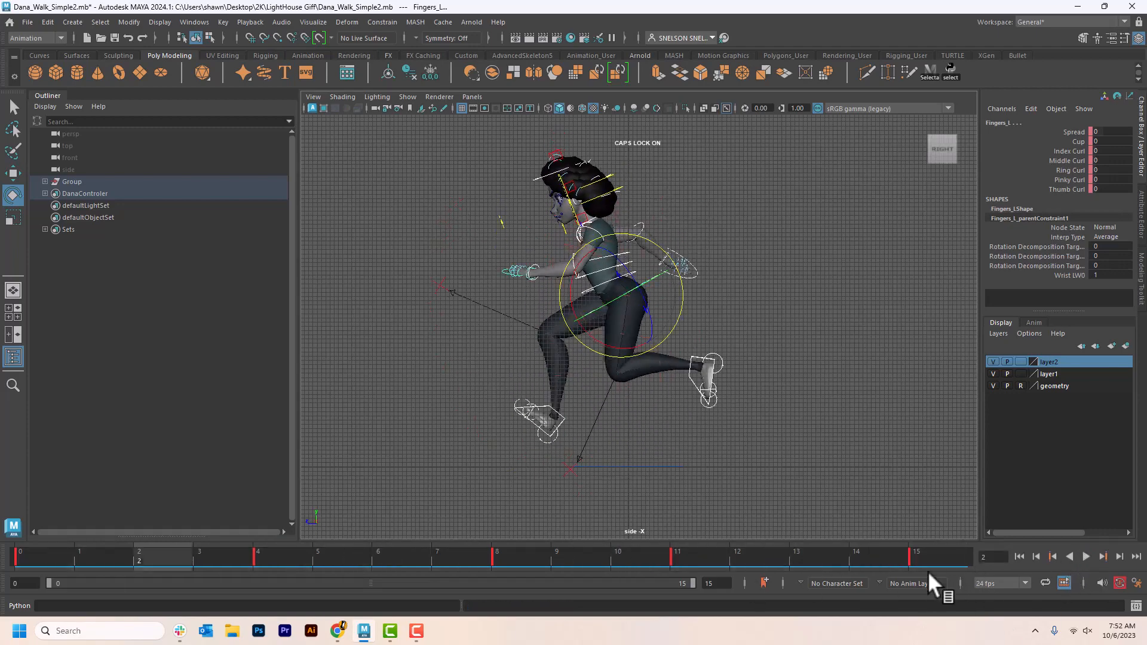
pyautogui.click(845, 407)
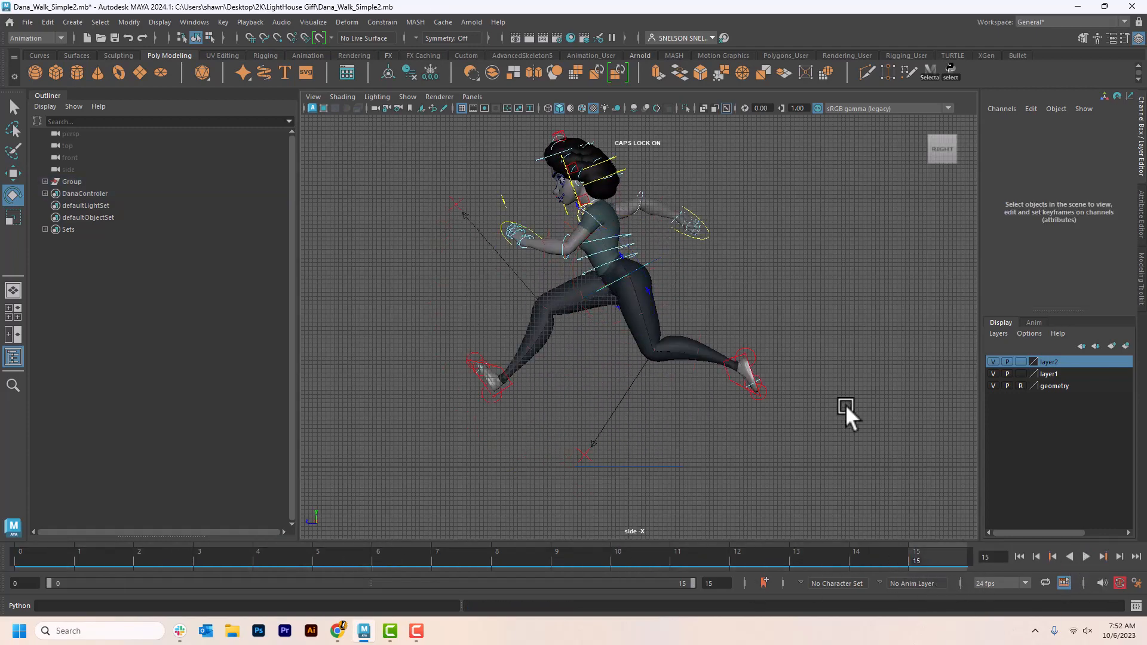